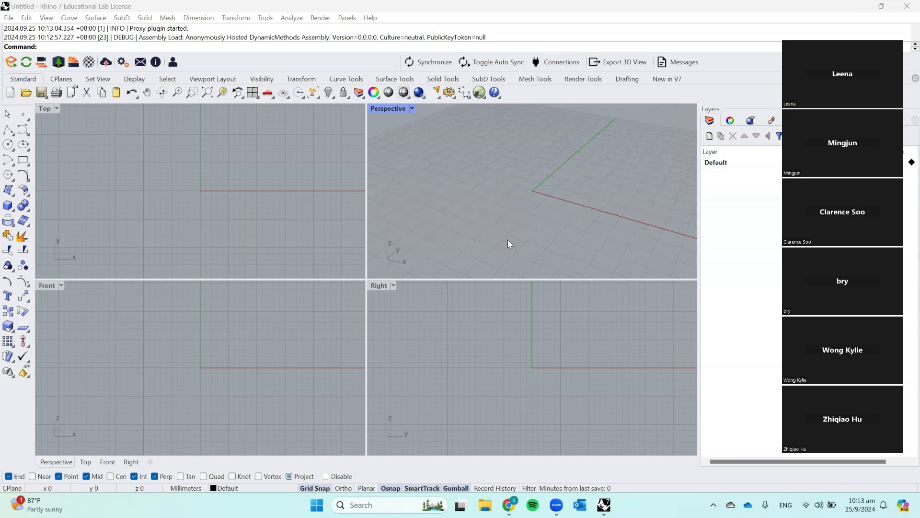
Step: Draw a freehand box near the origin, starting its base in the Top viewport and setting its opposite corner and height in Perspective
click(509, 241)
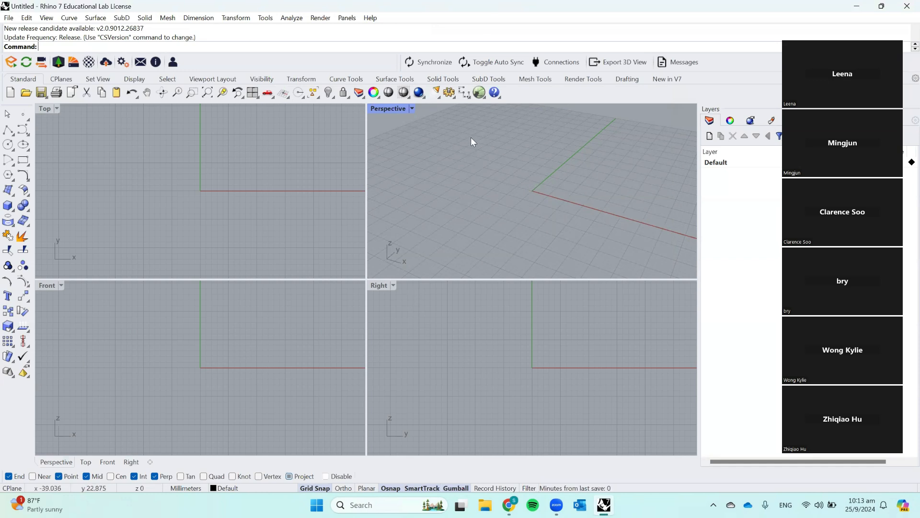
click(8, 206)
click(93, 196)
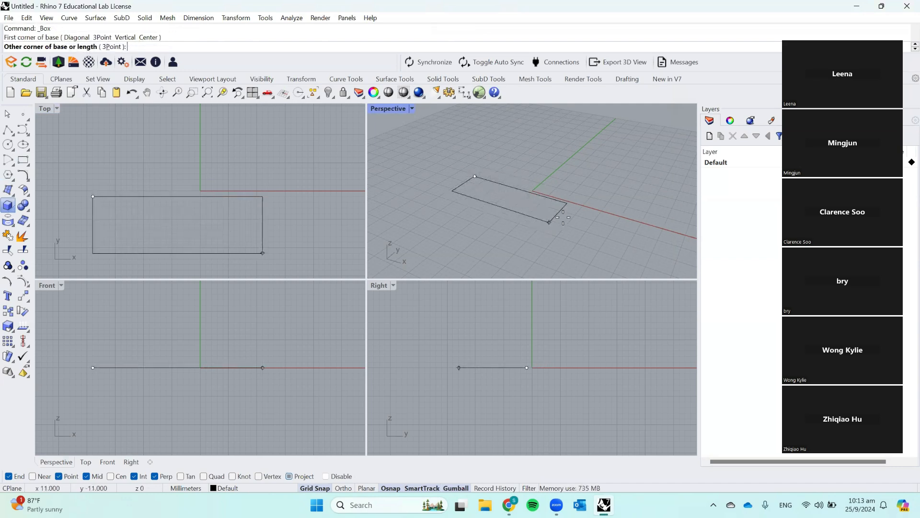
click(597, 159)
scroll(598, 206, down, 3)
click(600, 126)
scroll(551, 174, up, 3)
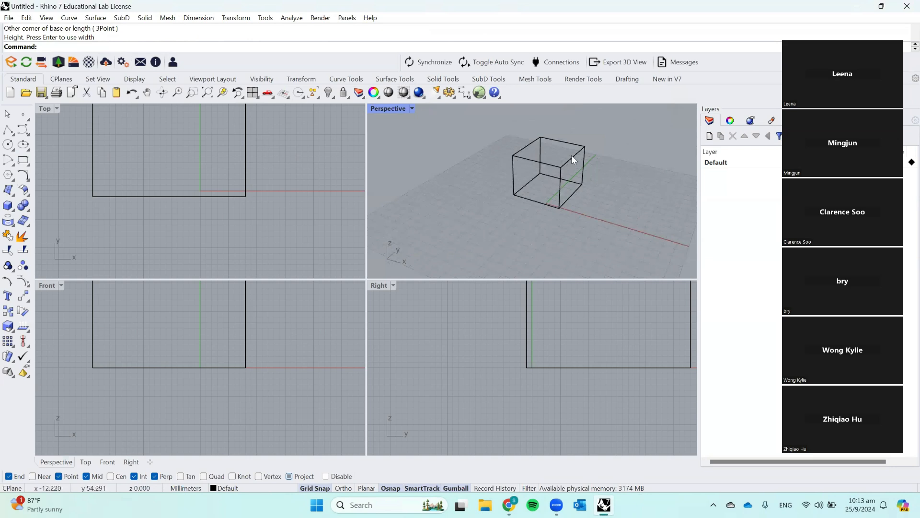
scroll(240, 218, down, 3)
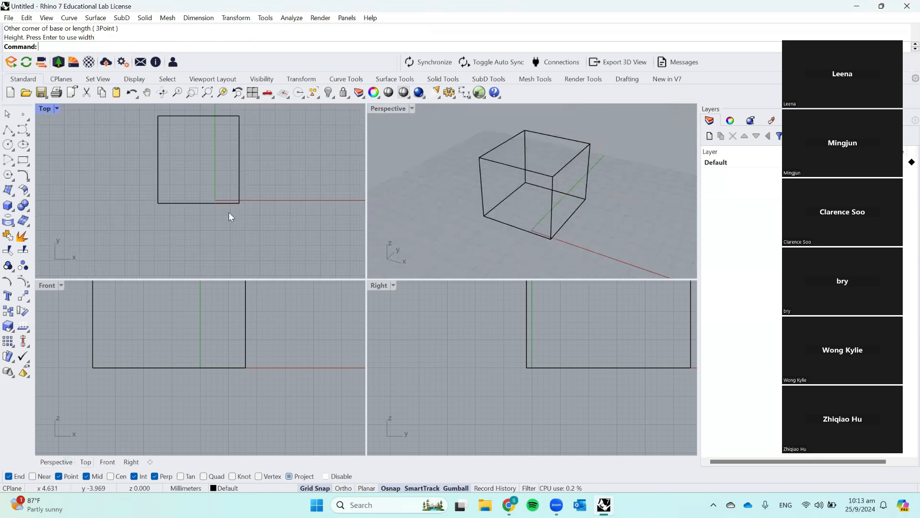
scroll(241, 370, down, 3)
scroll(467, 382, down, 3)
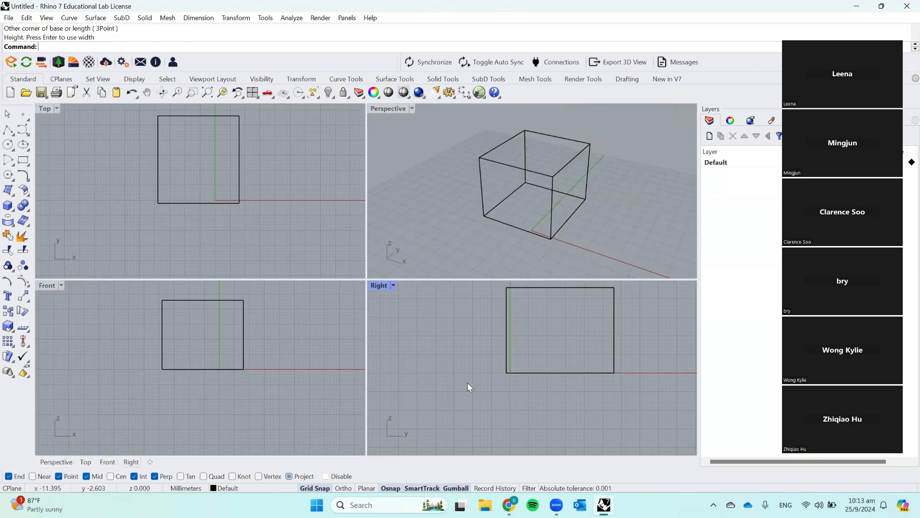
scroll(513, 315, up, 4)
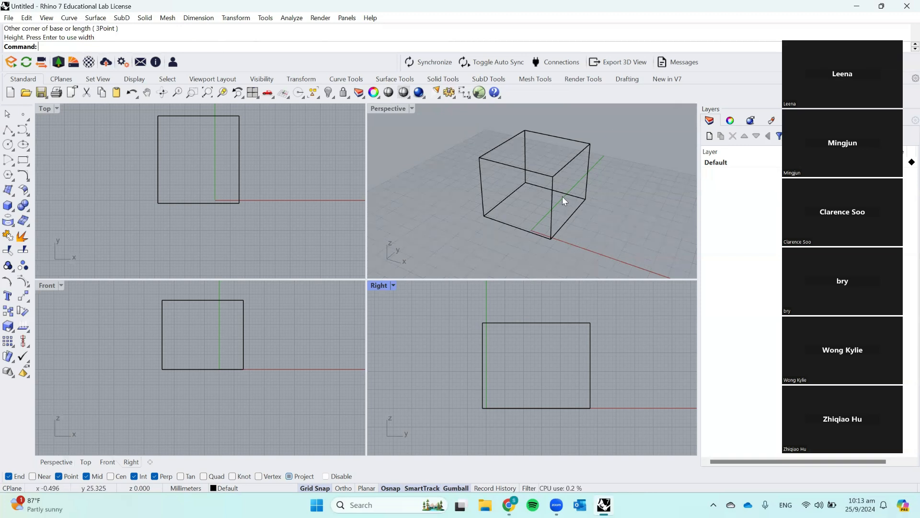
Step: Maximize and restore the Perspective viewport, and temporarily enlarge it within the four-viewport layout before returning it to its original size
double_click(385, 111)
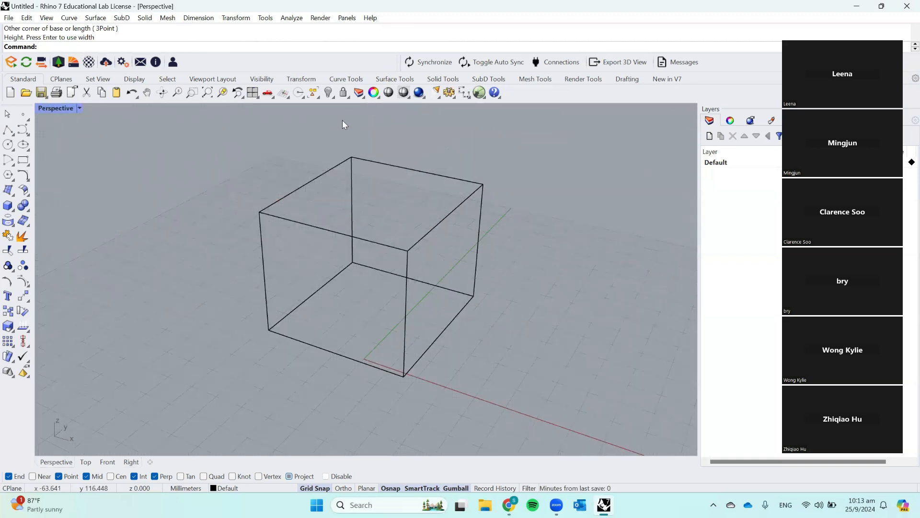
double_click(52, 110)
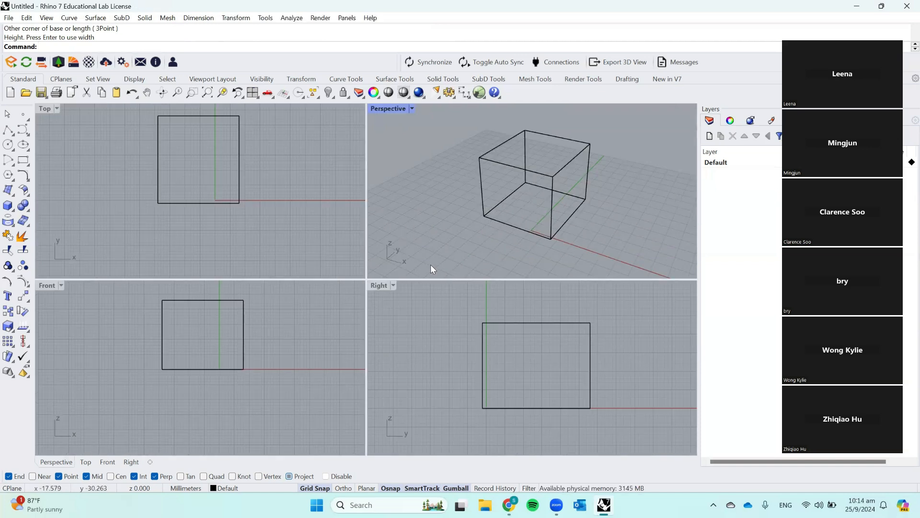
drag(469, 278, 464, 355)
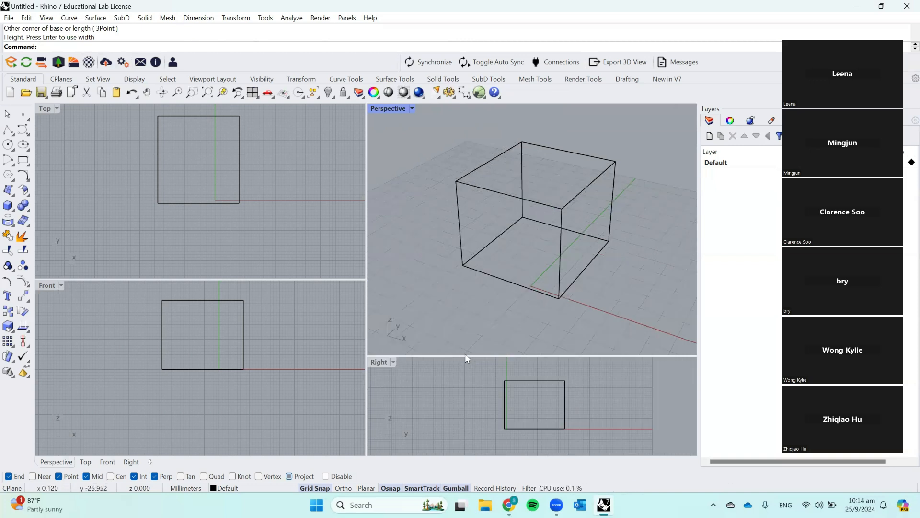
drag(467, 355, 465, 279)
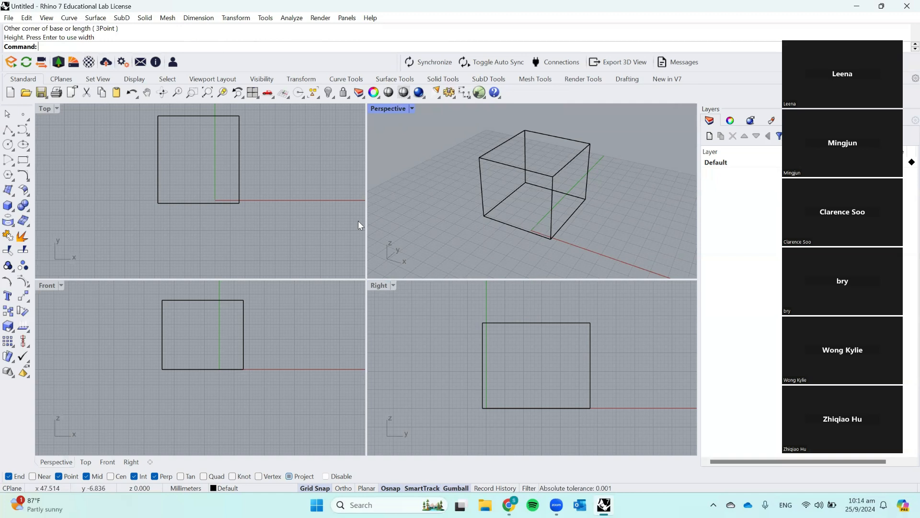
Step: Toggle the Perspective viewport's display mode between Shaded and Wireframe, ending in Shaded
click(412, 111)
click(493, 59)
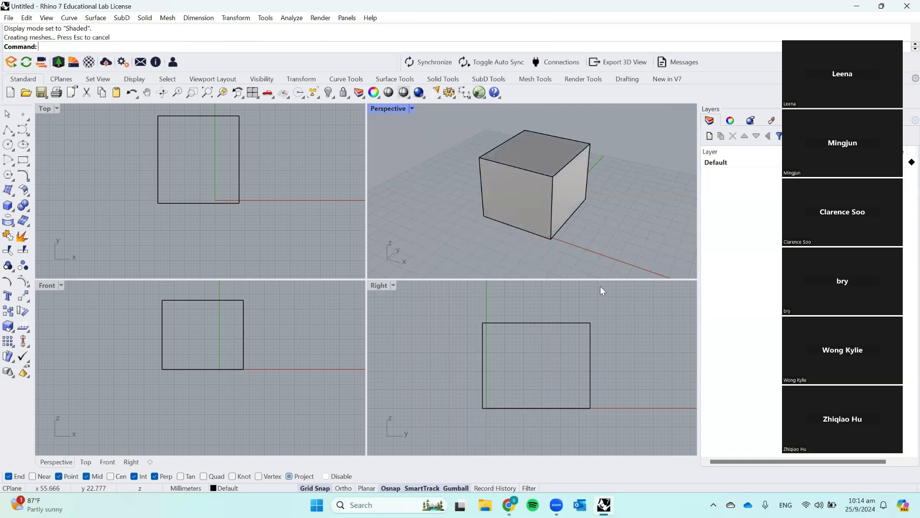
click(412, 109)
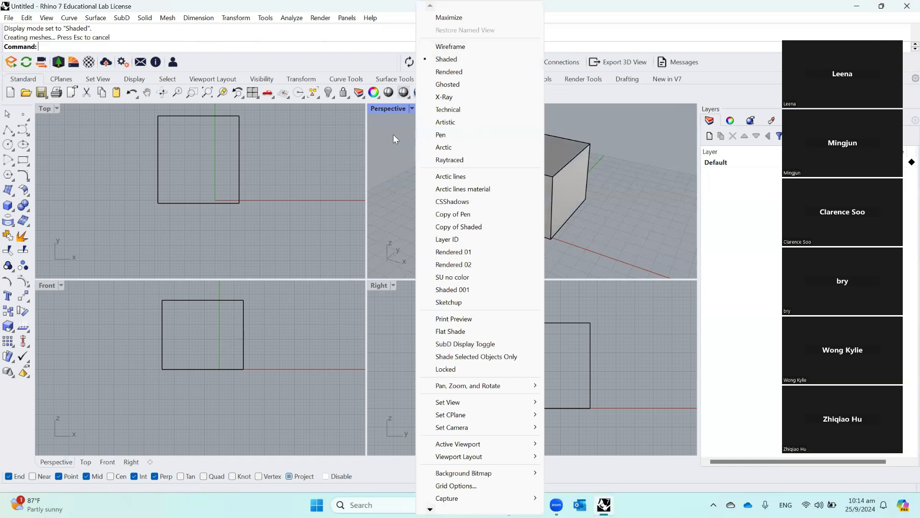
click(393, 134)
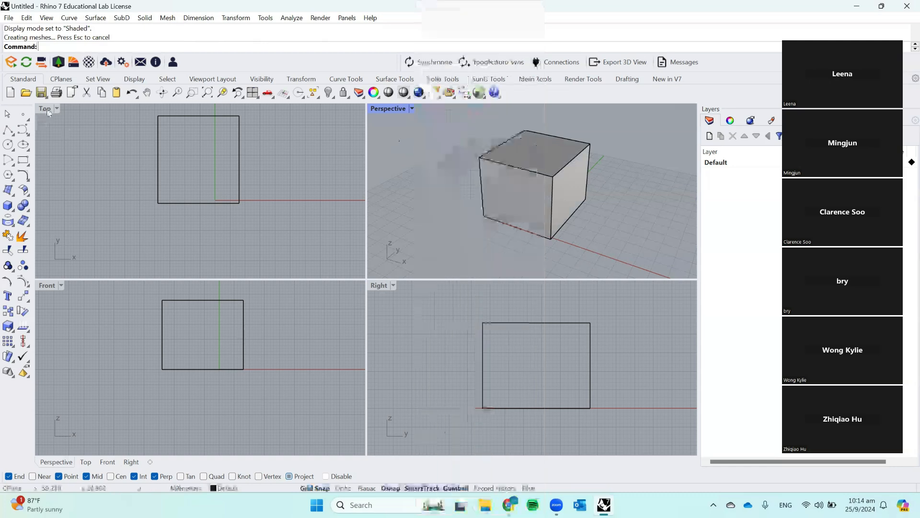
click(412, 109)
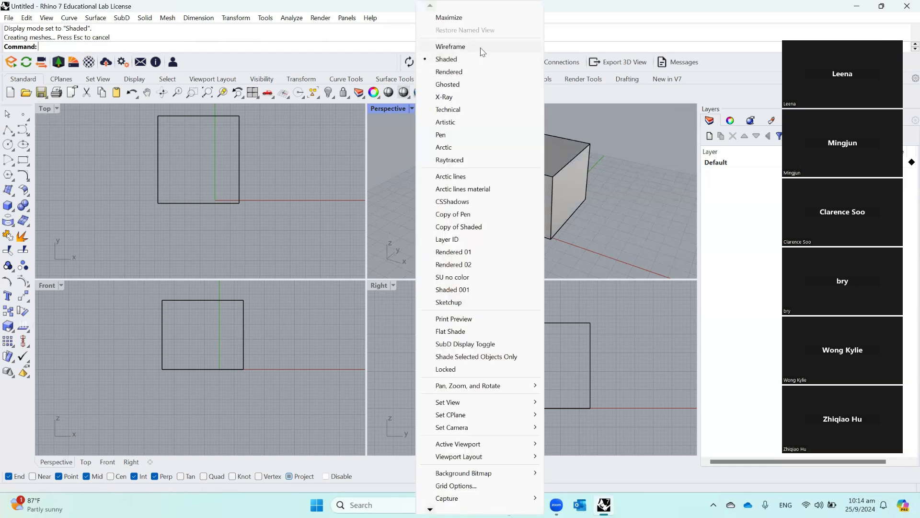
click(450, 46)
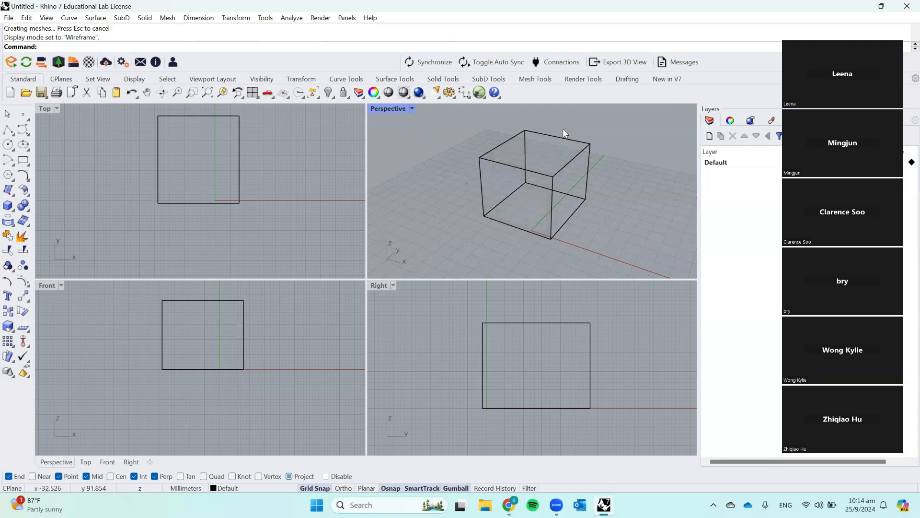
click(412, 109)
click(449, 57)
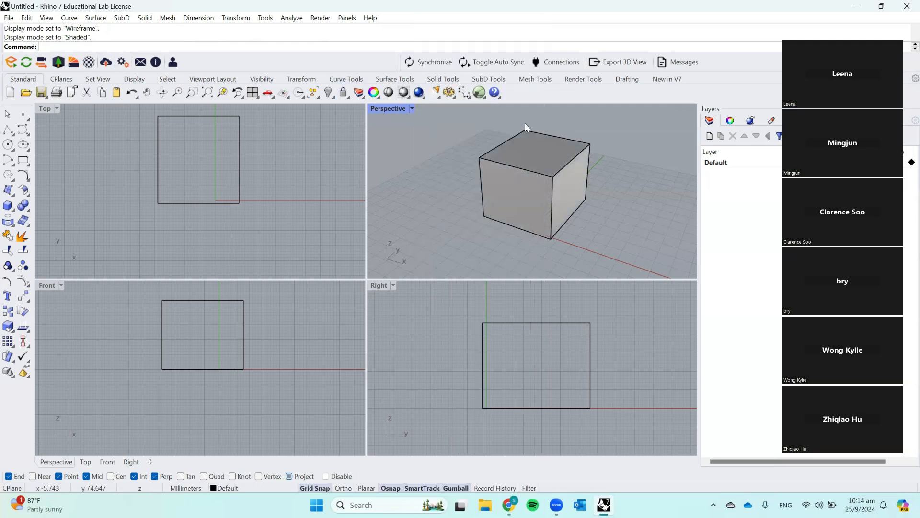
Step: Cycle the Perspective viewport through the Rendered, X-Ray and Ghosted display modes and return it to Shaded
click(412, 109)
click(448, 69)
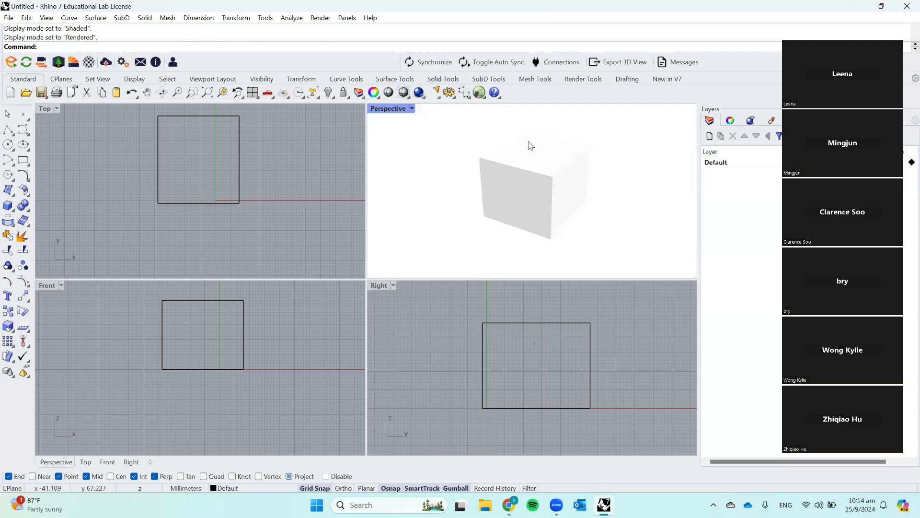
click(531, 199)
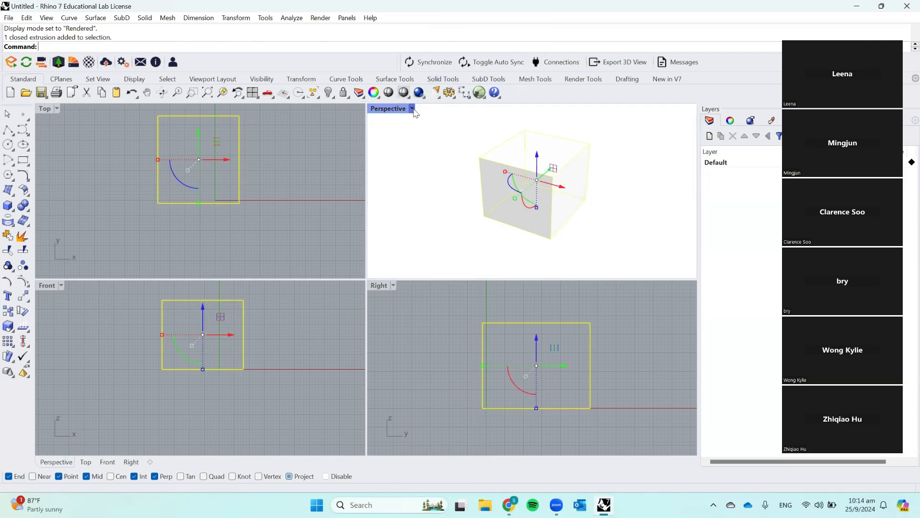
click(412, 108)
click(445, 97)
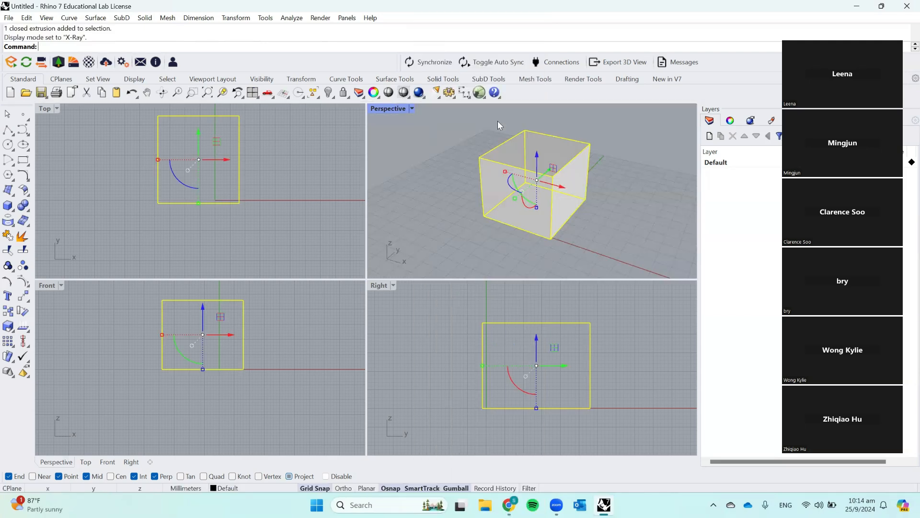
key(Escape)
click(412, 109)
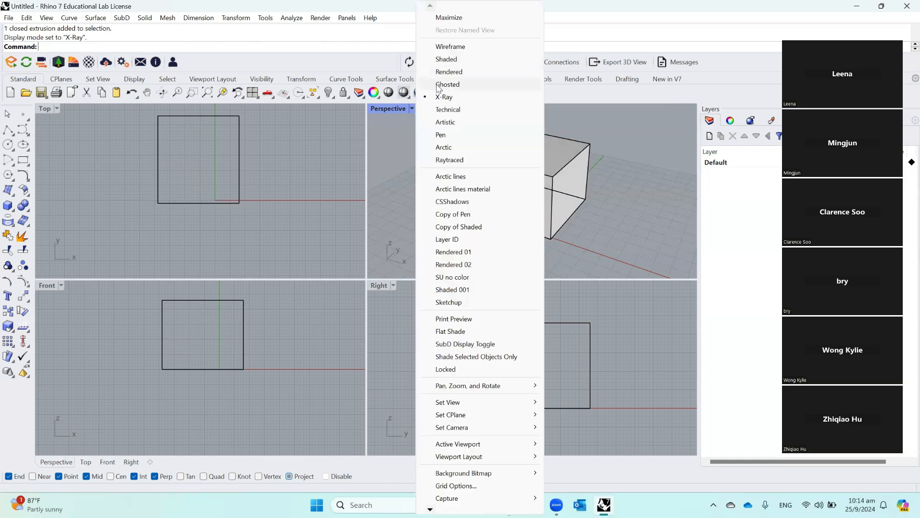
click(439, 87)
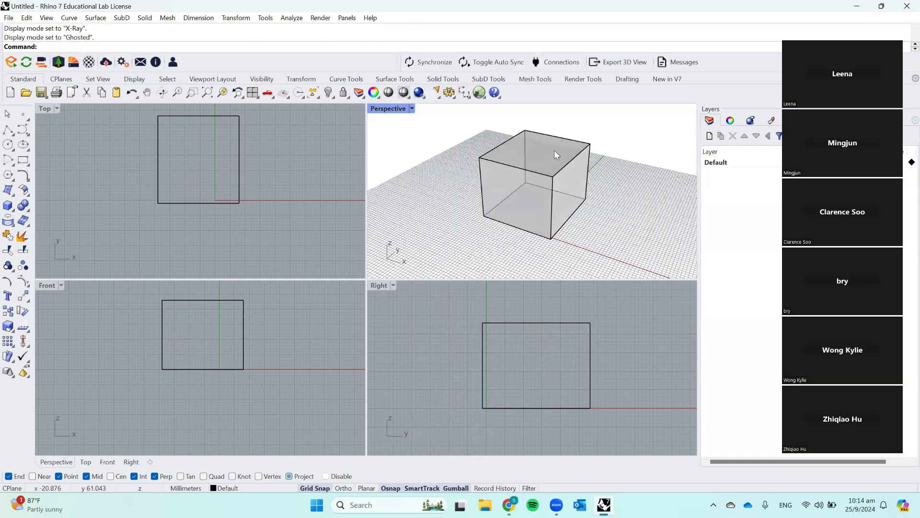
click(411, 109)
click(439, 63)
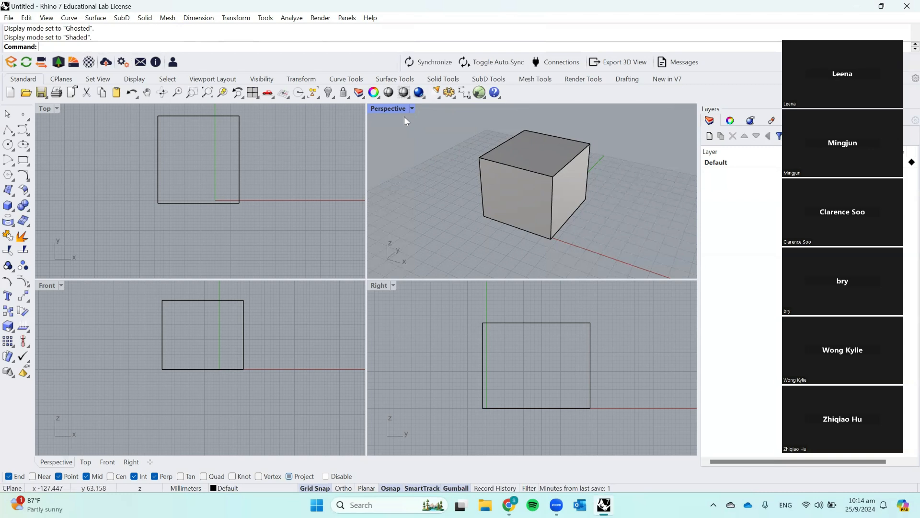
Step: Examine the shaded box from different distances and angles by zooming, orbiting and panning in the Perspective viewport
scroll(525, 188, down, 4)
scroll(542, 176, up, 8)
scroll(539, 174, down, 10)
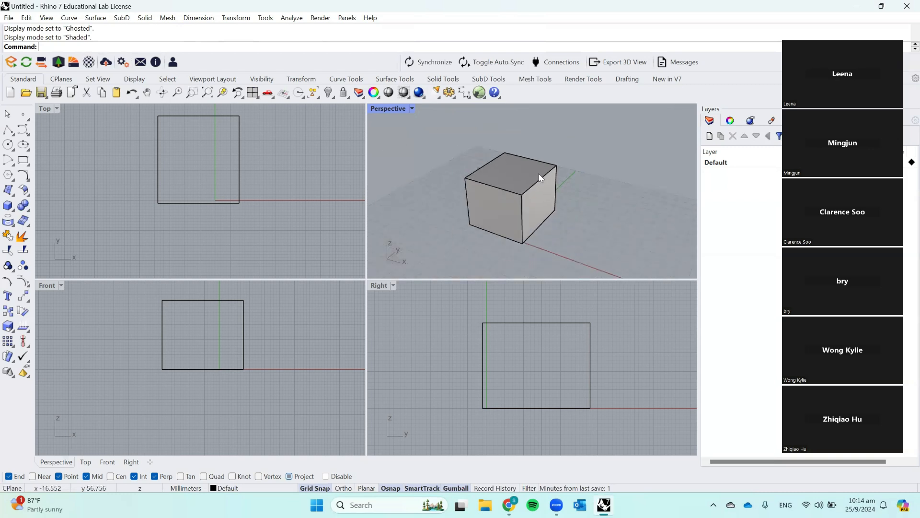
scroll(505, 188, up, 6)
right_drag(623, 203, 631, 197)
scroll(580, 183, up, 4)
scroll(579, 183, down, 4)
shift+right_drag(631, 198, 575, 187)
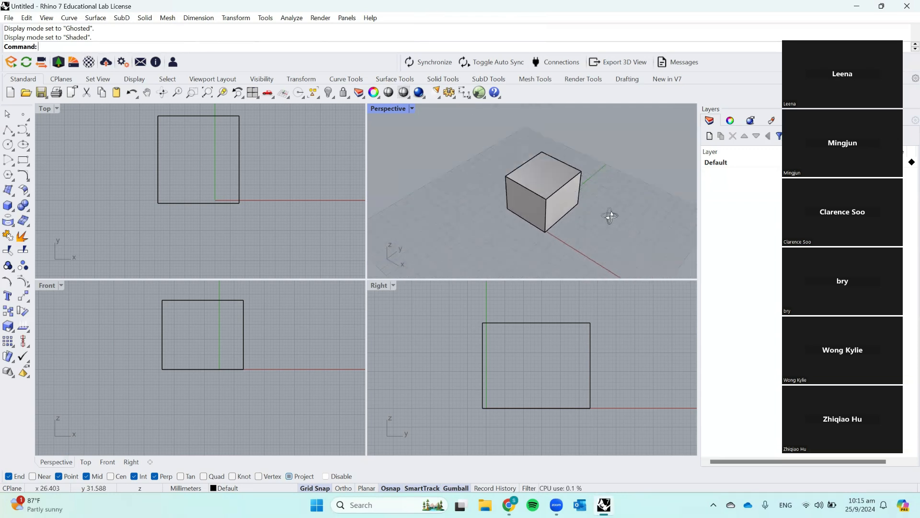
right_drag(609, 214, 611, 200)
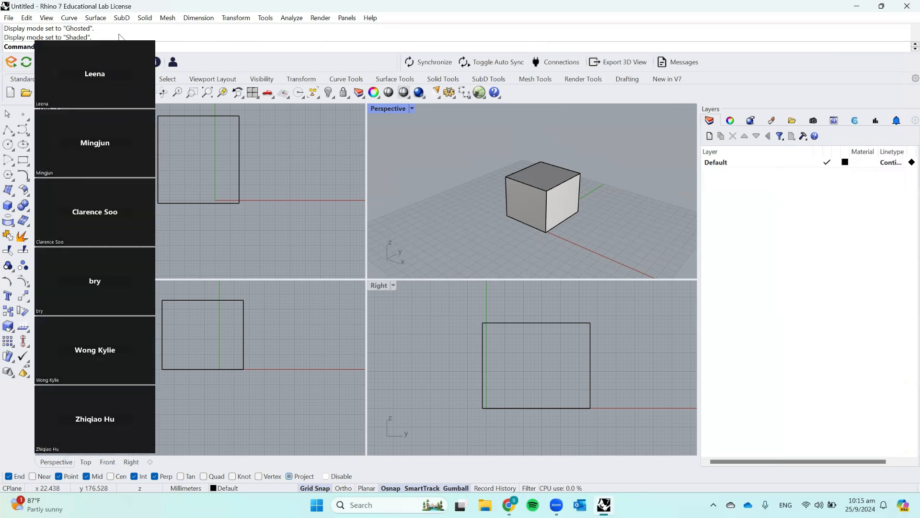
scroll(496, 194, up, 1)
right_drag(619, 132, 556, 148)
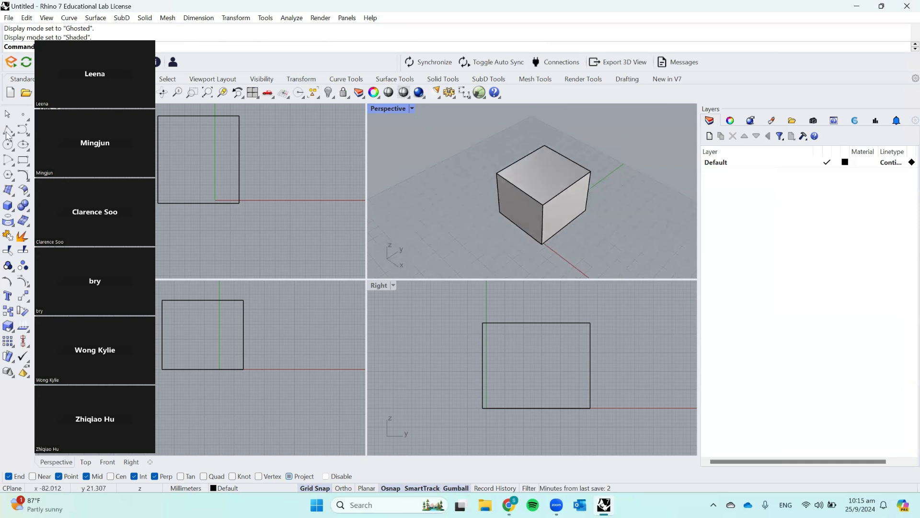
Step: Draw a single-segment polyline on the ground plane beside the box in the Perspective viewport
right_click(548, 250)
click(569, 249)
click(660, 208)
right_click(660, 208)
Step: Add two new layers below the Default layer, keeping their default names
click(577, 185)
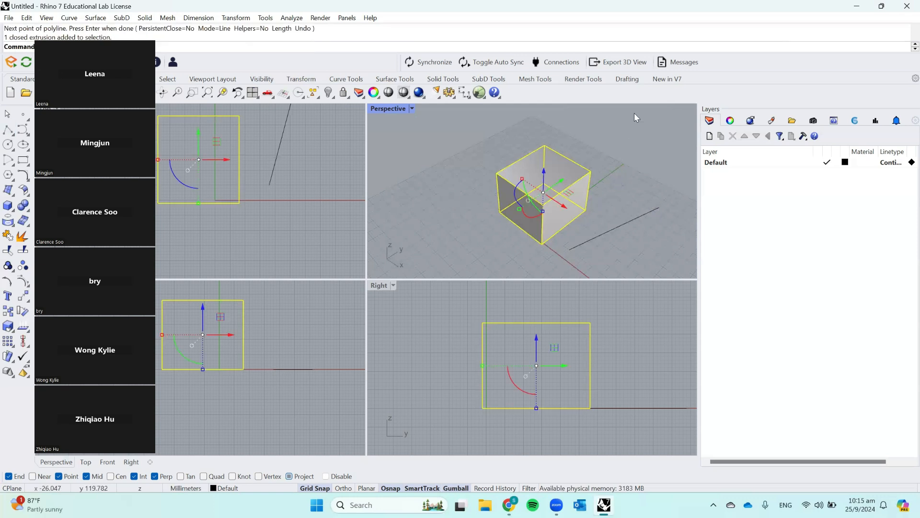
right_click(736, 197)
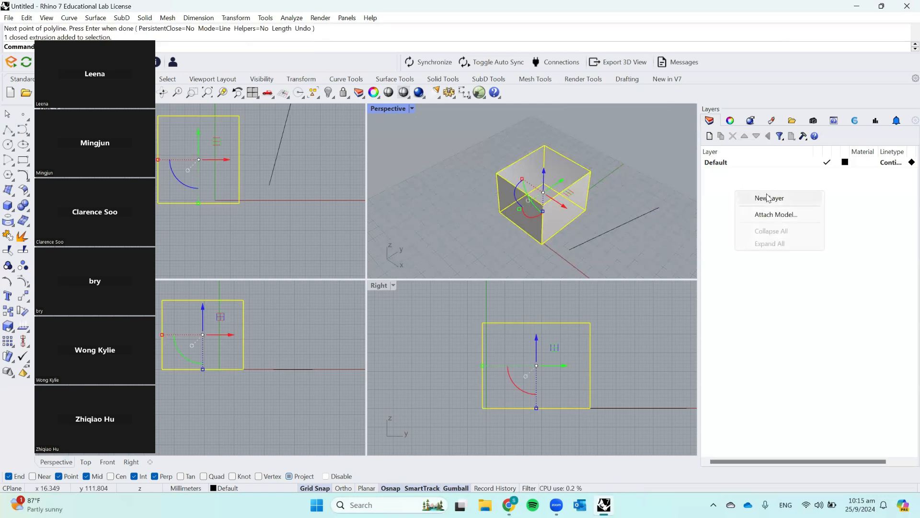
click(742, 197)
key(Escape)
right_click(727, 196)
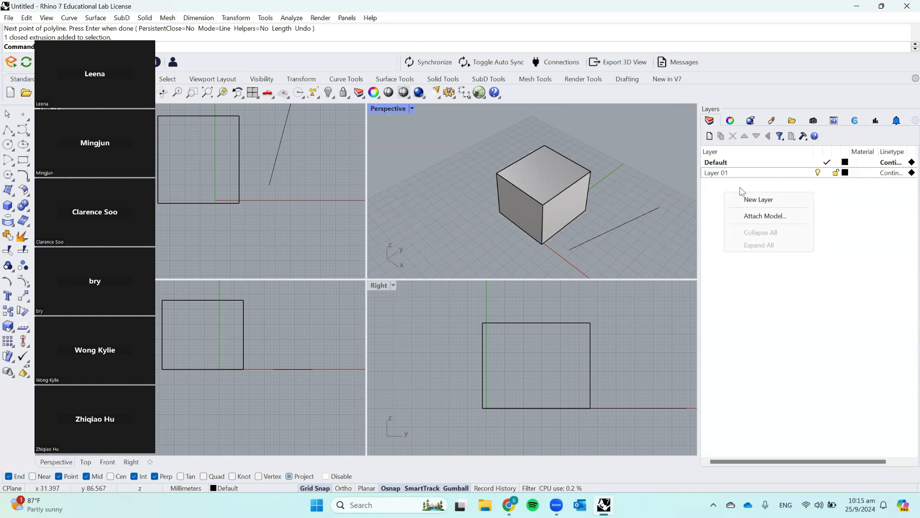
click(748, 197)
key(Escape)
click(571, 198)
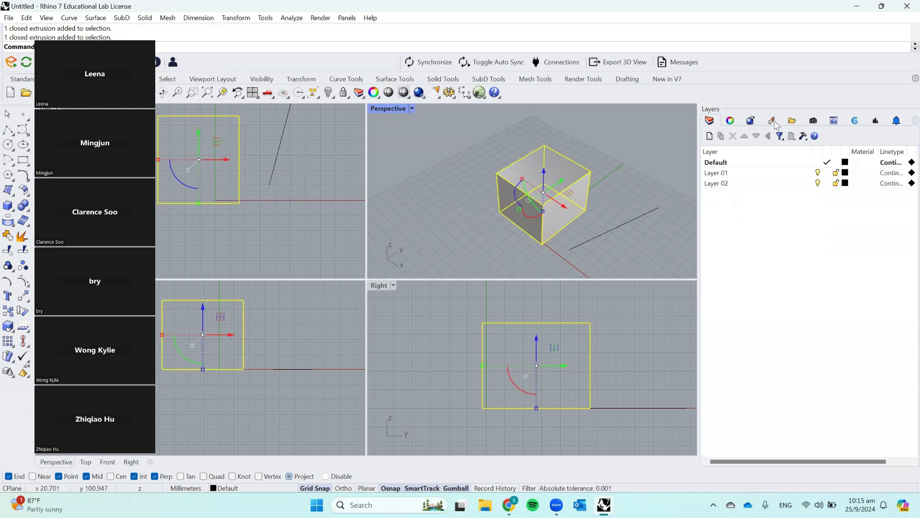
click(648, 214)
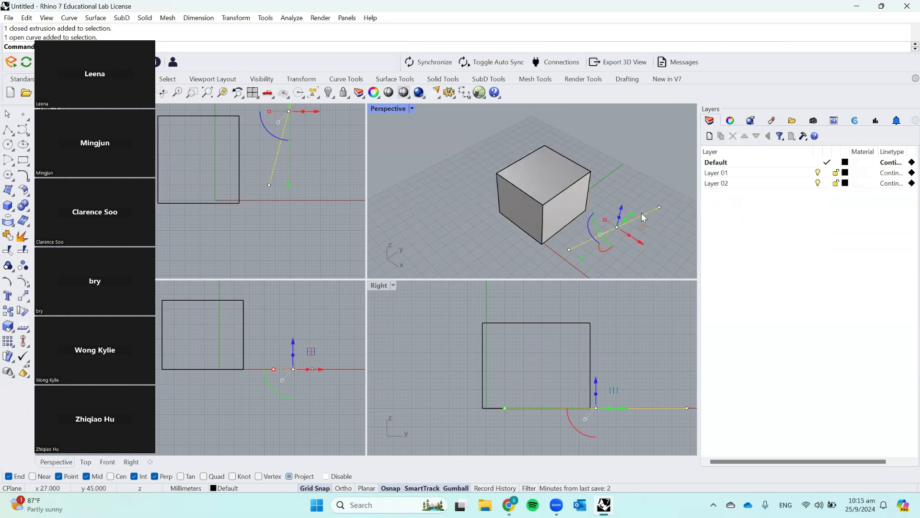
key(Escape)
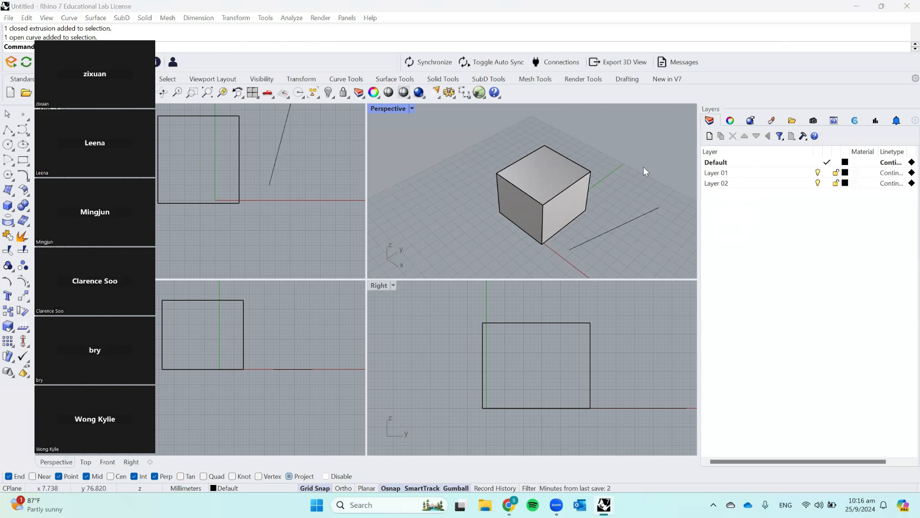
Step: Select the box and display its object properties
click(556, 179)
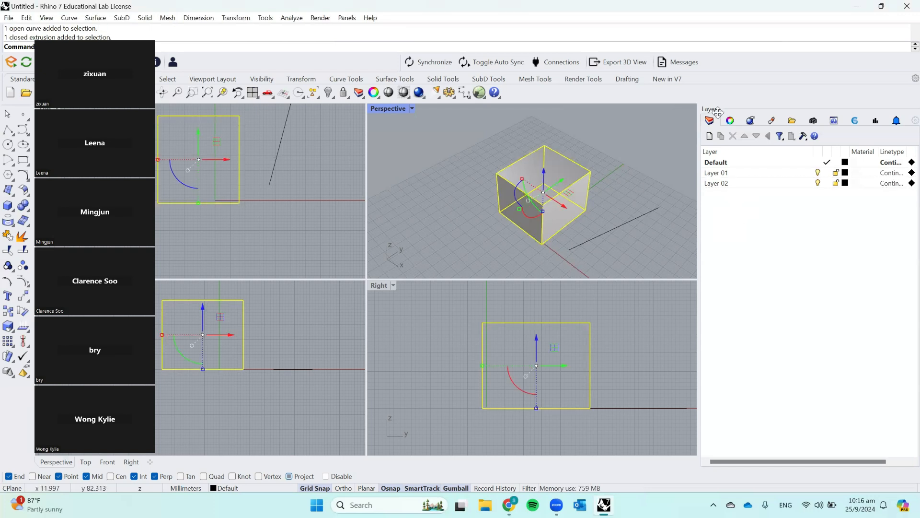
click(730, 125)
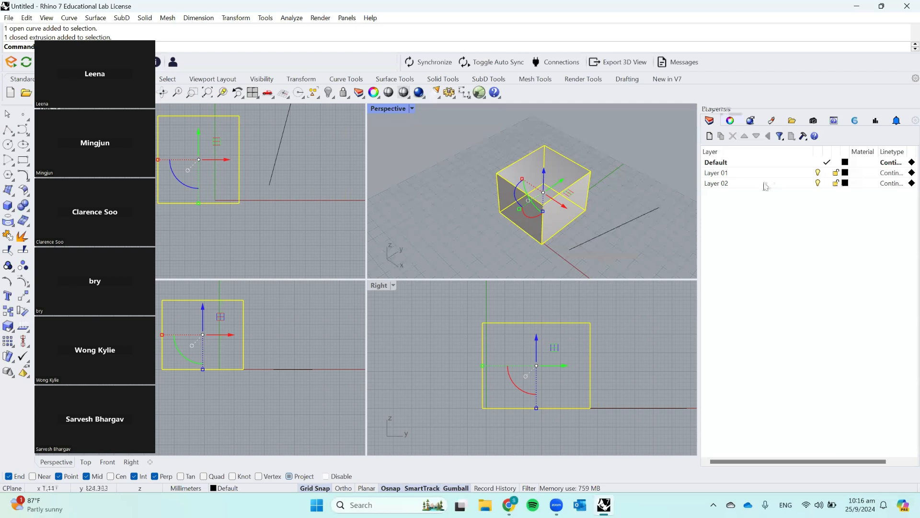
click(710, 121)
click(736, 123)
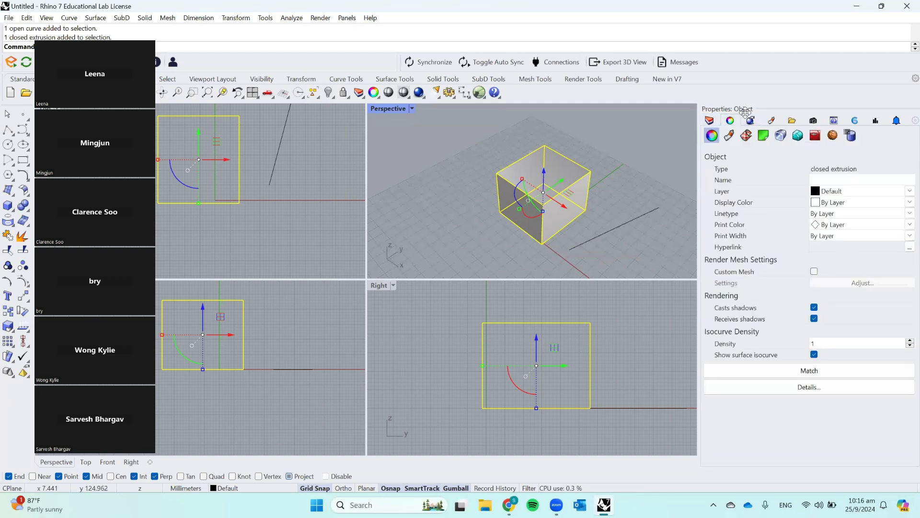
Step: Assign the selected box to Layer 01 and return to the layer list
click(909, 192)
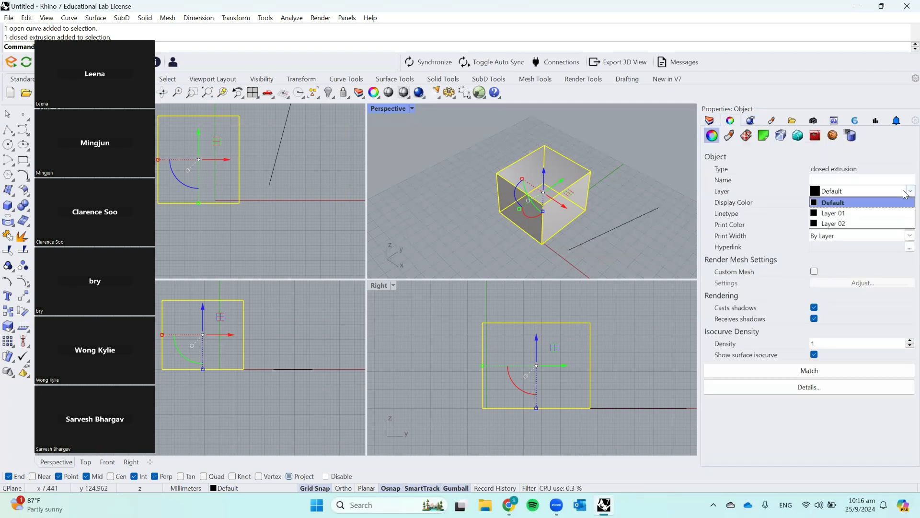
click(830, 214)
click(708, 122)
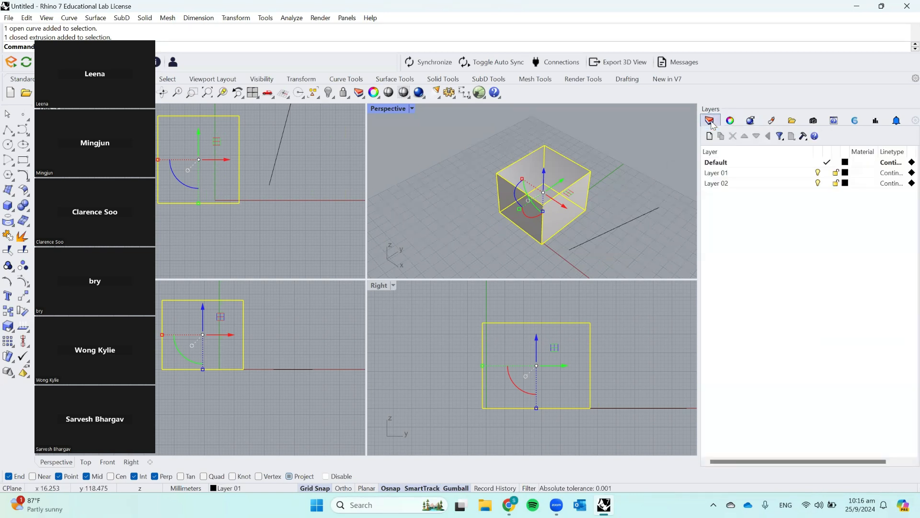
Step: Select the line beside the box, assign it to Layer 02, and return to the layer list
click(620, 227)
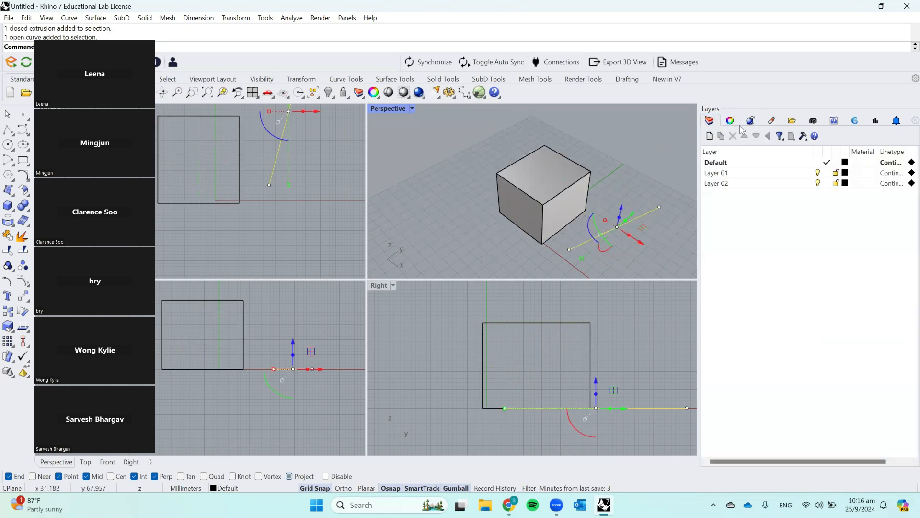
click(716, 123)
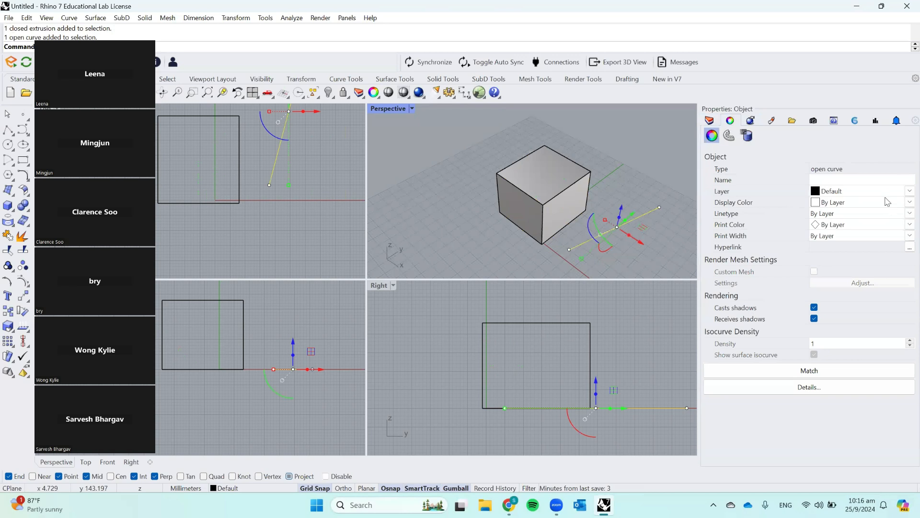
click(908, 191)
click(892, 224)
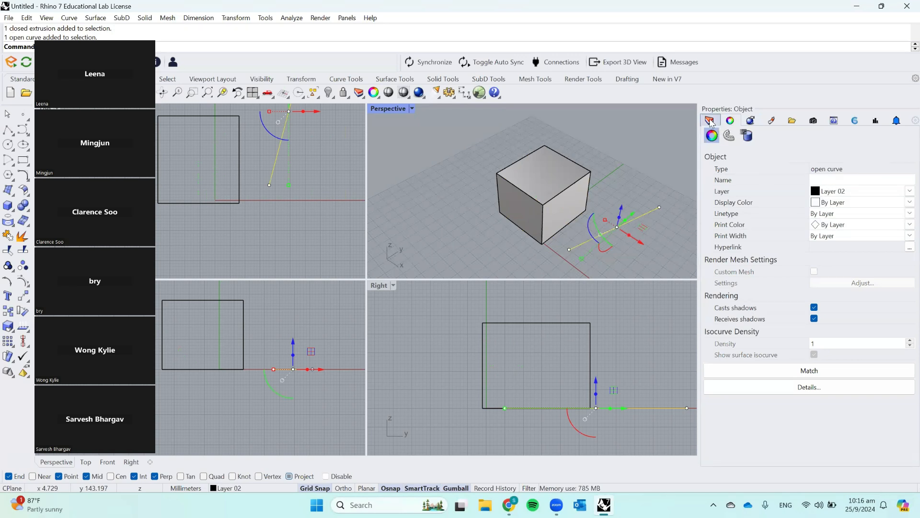
click(709, 121)
Step: Clear the selection and set the colour of Layer 02 to Red
click(656, 166)
click(846, 185)
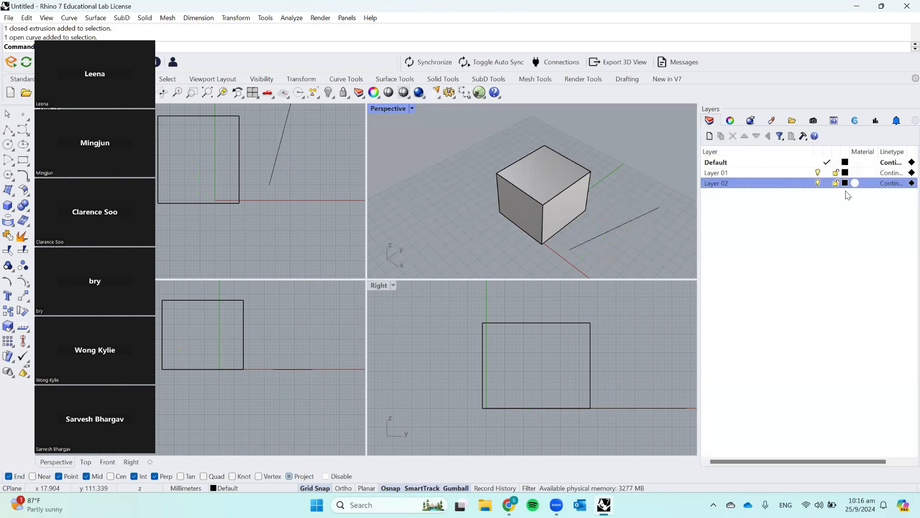
click(580, 238)
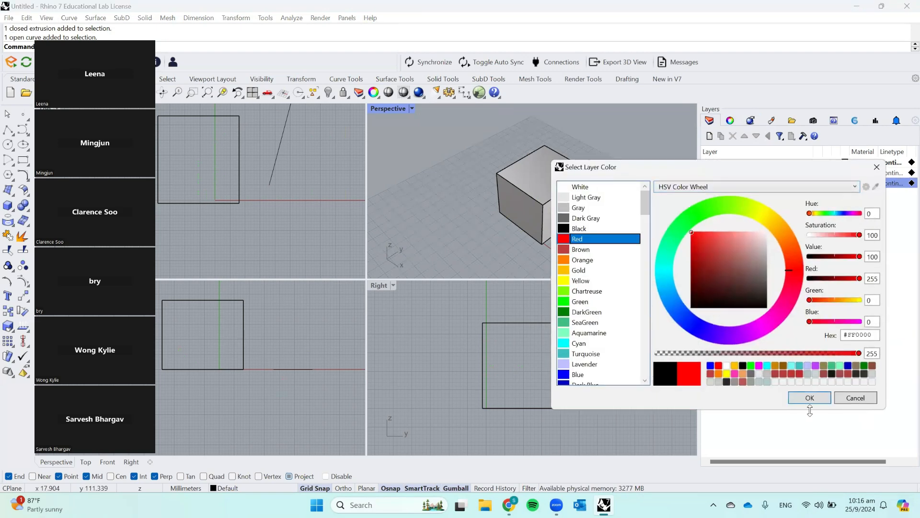
click(810, 399)
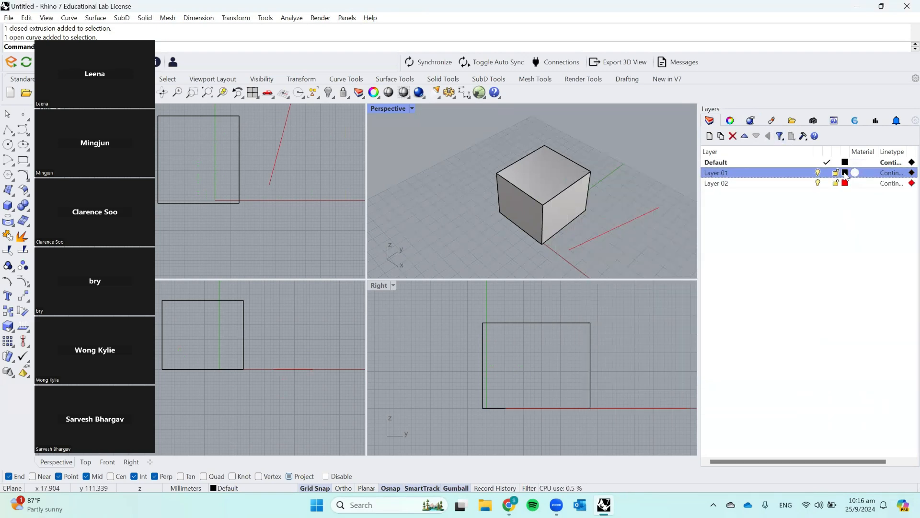
Step: Set the colour of Layer 01 to Blue
click(845, 174)
click(582, 374)
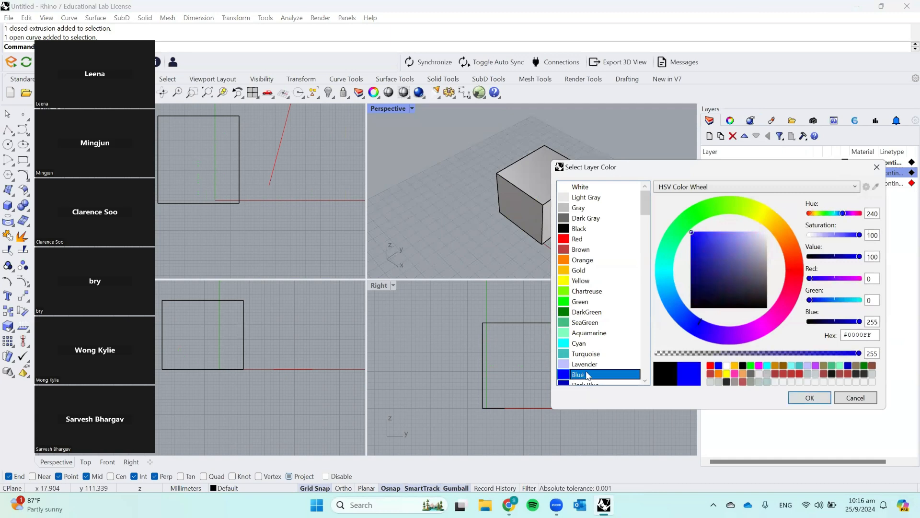
click(810, 398)
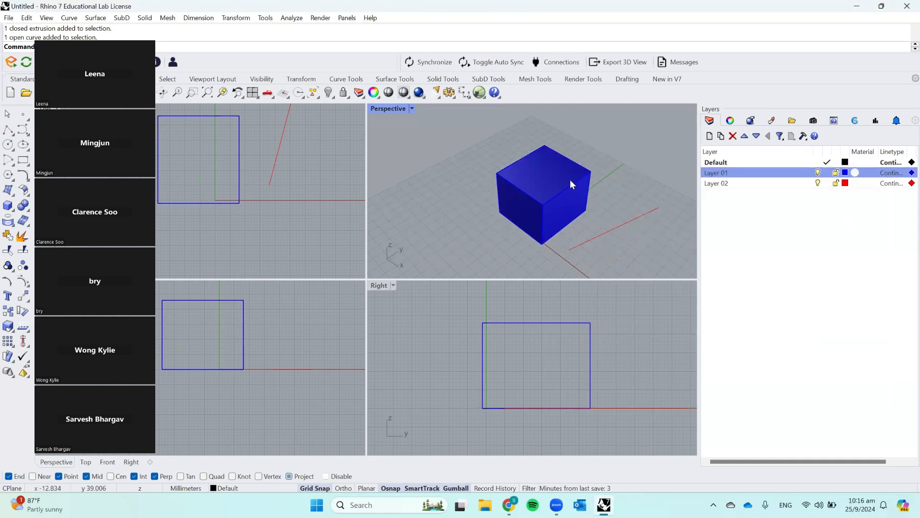
Step: Switch the visibility of Layer 01 and Layer 02 off and back on, one layer at a time
click(818, 174)
click(818, 173)
click(818, 173)
click(818, 173)
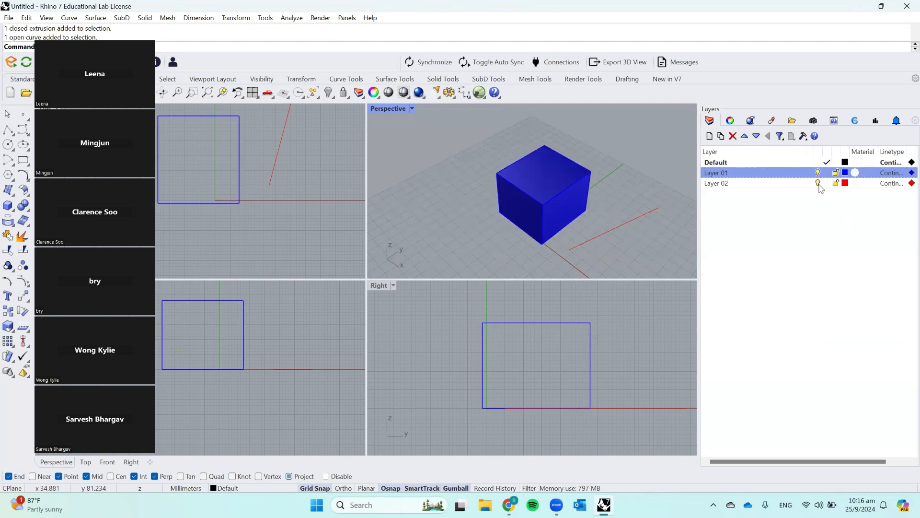
click(820, 186)
click(818, 183)
click(818, 183)
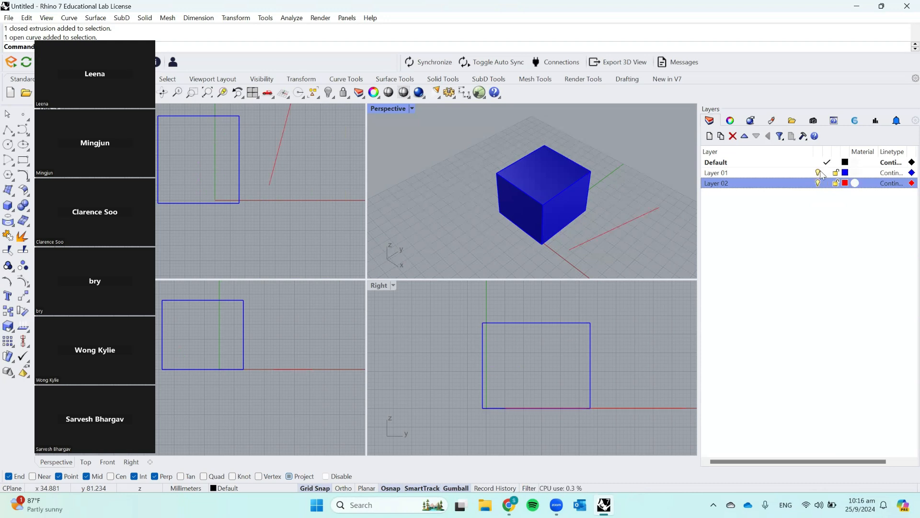
click(835, 176)
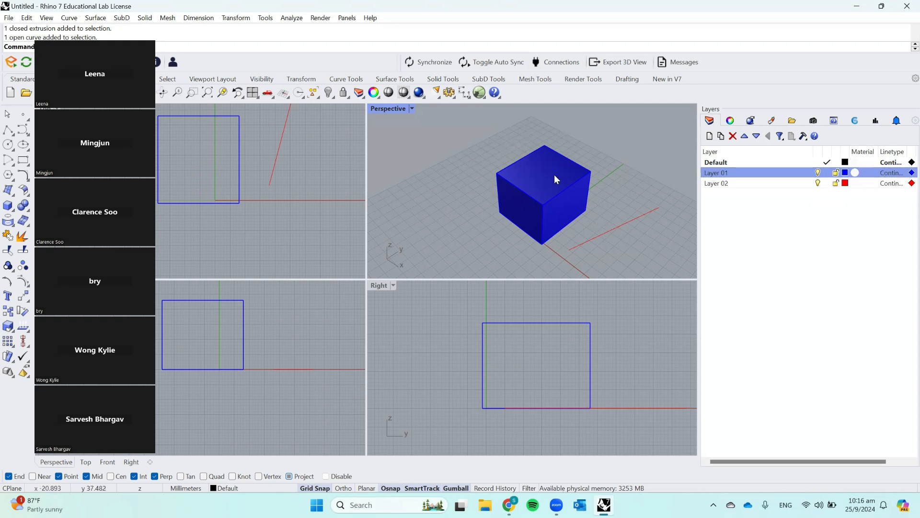
Step: Delete the blue box and the red line from the model
click(580, 185)
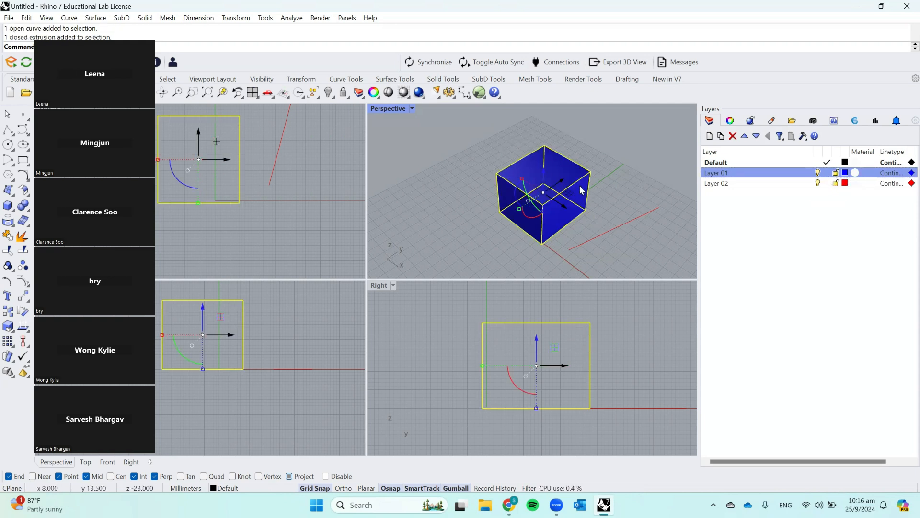
key(Delete)
click(612, 228)
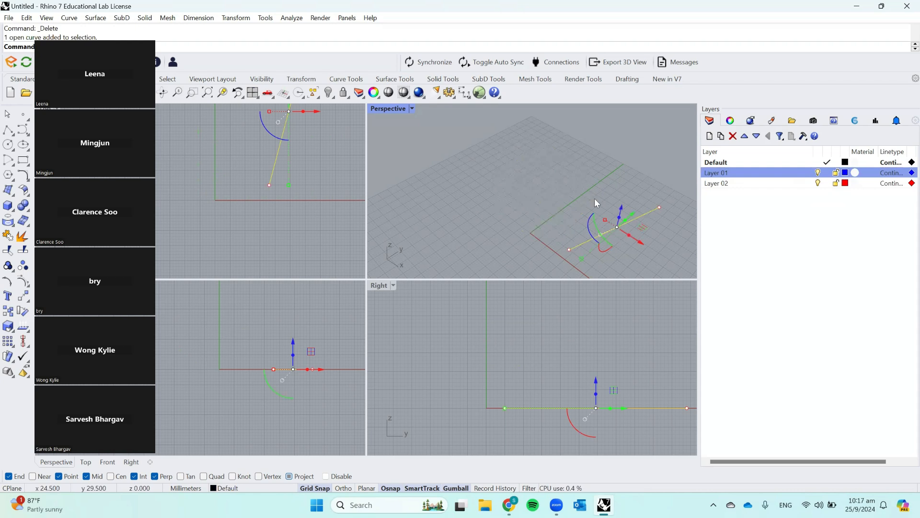
key(Delete)
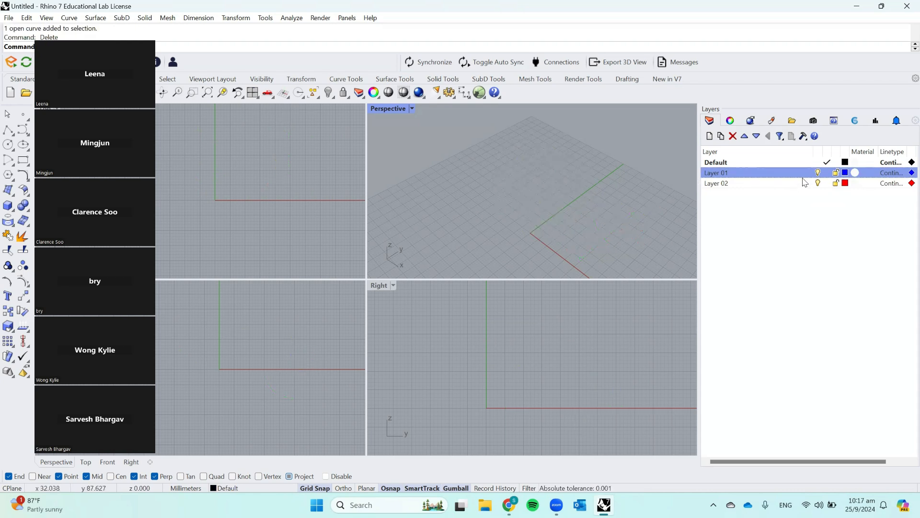
Step: Review the material types available for Layer 01 in its material settings, and close the settings
click(856, 173)
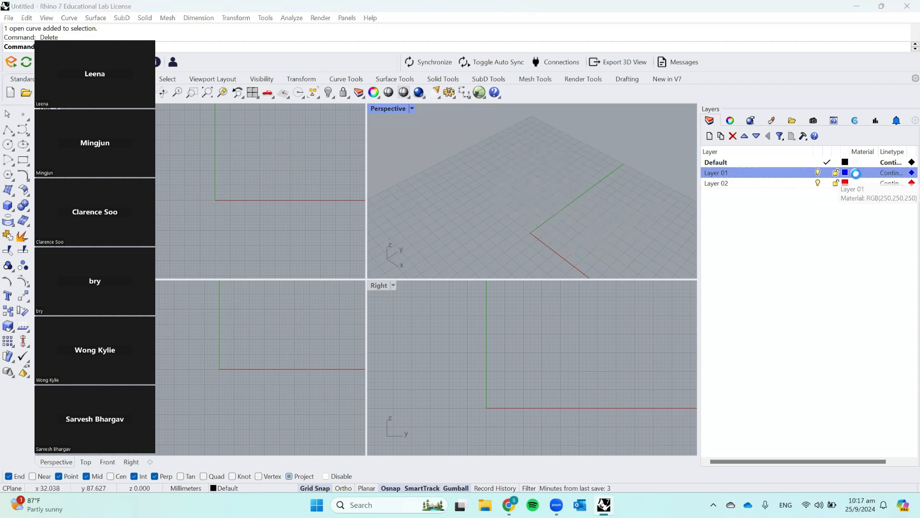
click(822, 74)
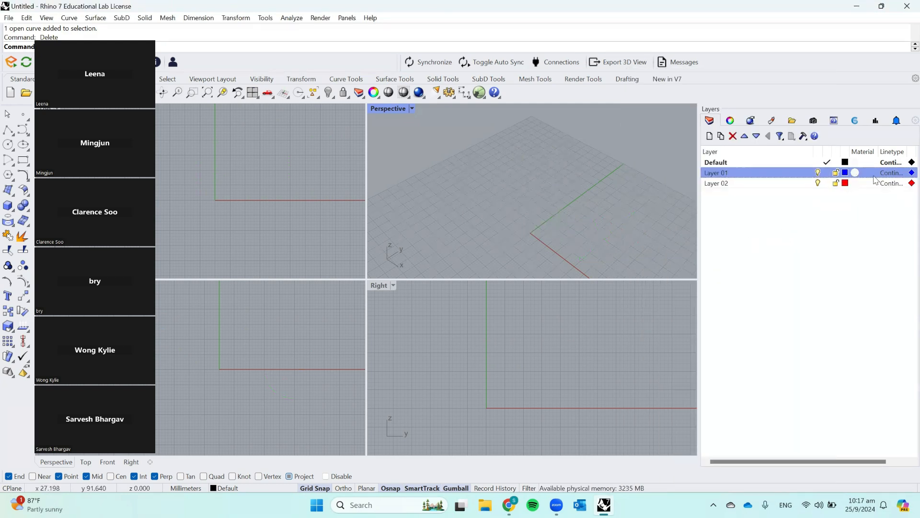
click(855, 172)
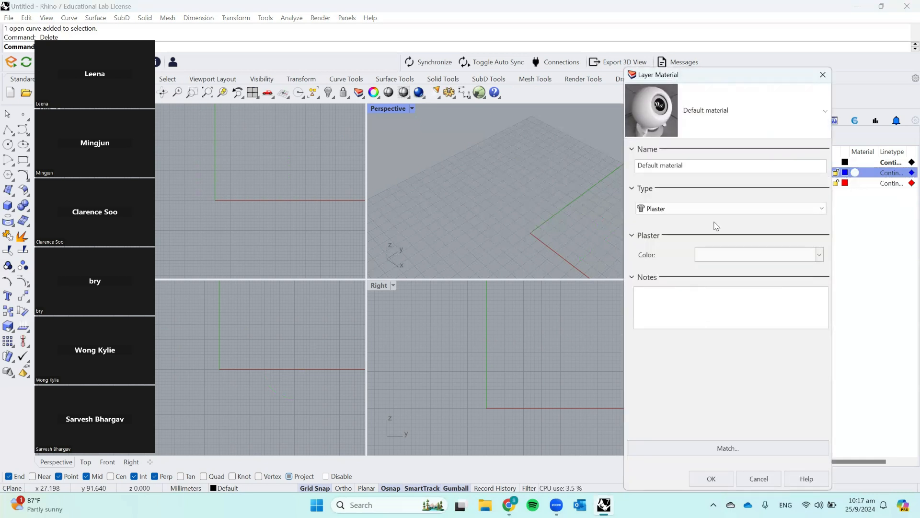
click(727, 209)
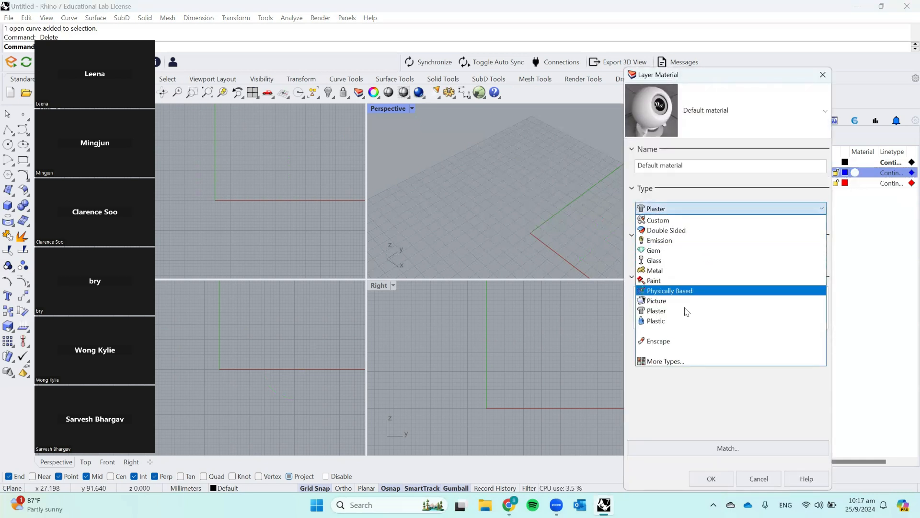
click(706, 396)
click(822, 74)
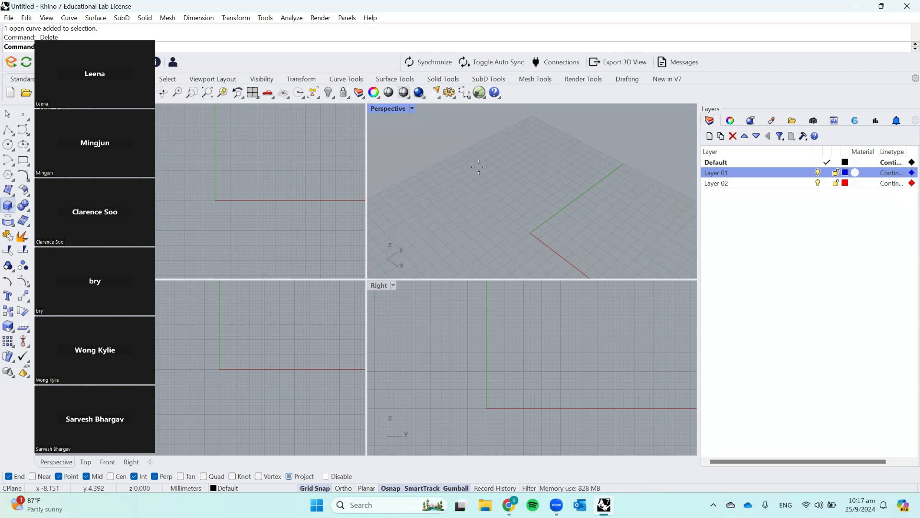
Step: Create a thin upright box and a larger, thicker box in front of it in the Perspective viewport
key(ctrl+z)
key(Return)
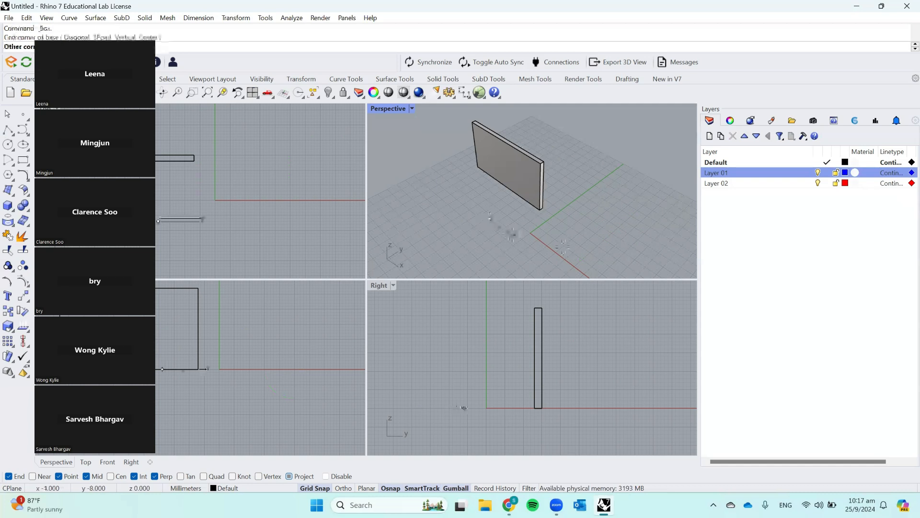
click(568, 240)
click(584, 158)
Step: Practise window-selecting the two boxes in the Perspective viewport, clearing the selection between attempts
right_drag(597, 206, 602, 174)
drag(453, 132, 631, 267)
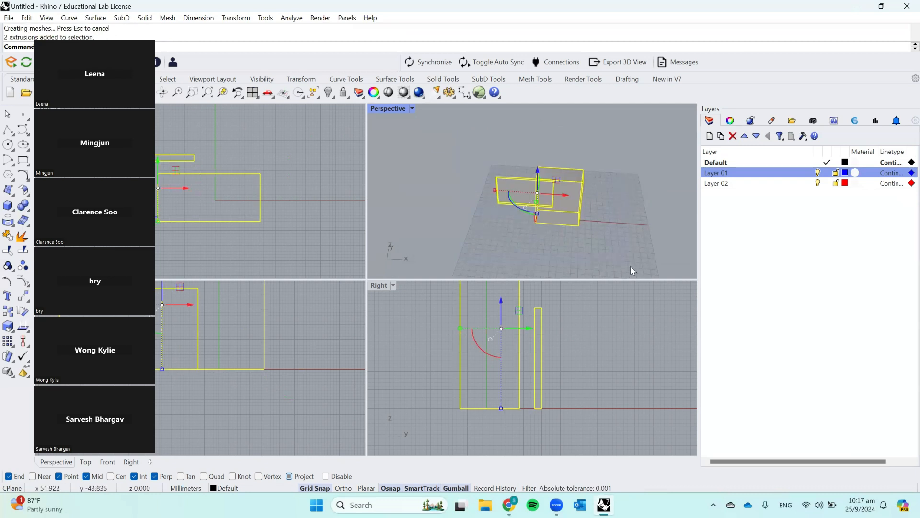
scroll(512, 204, up, 5)
click(511, 137)
scroll(510, 136, down, 5)
drag(422, 134, 534, 244)
scroll(462, 141, up, 5)
drag(432, 128, 554, 238)
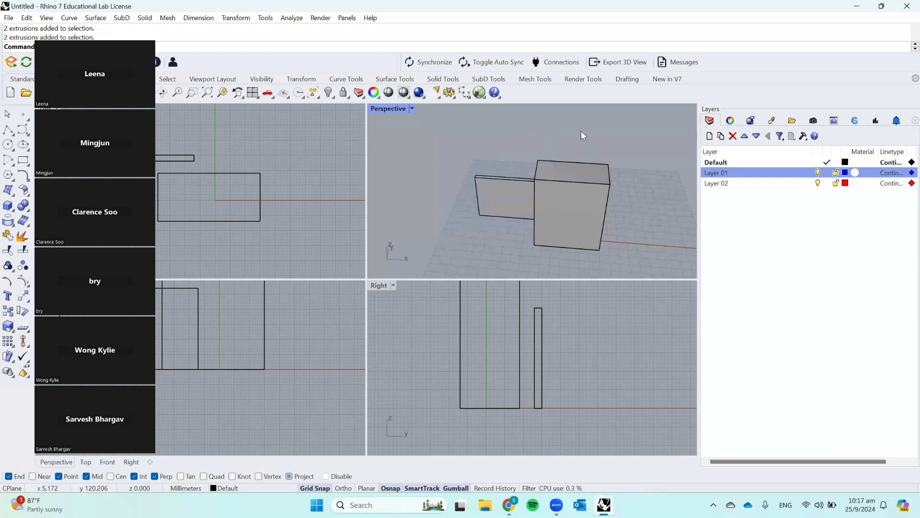
Step: Practise selecting both boxes with crossing selections made from their lower right to upper left, clearing the selection between attempts
drag(436, 135, 463, 124)
click(542, 131)
click(463, 124)
scroll(522, 211, down, 5)
drag(560, 234, 539, 210)
drag(492, 158, 492, 158)
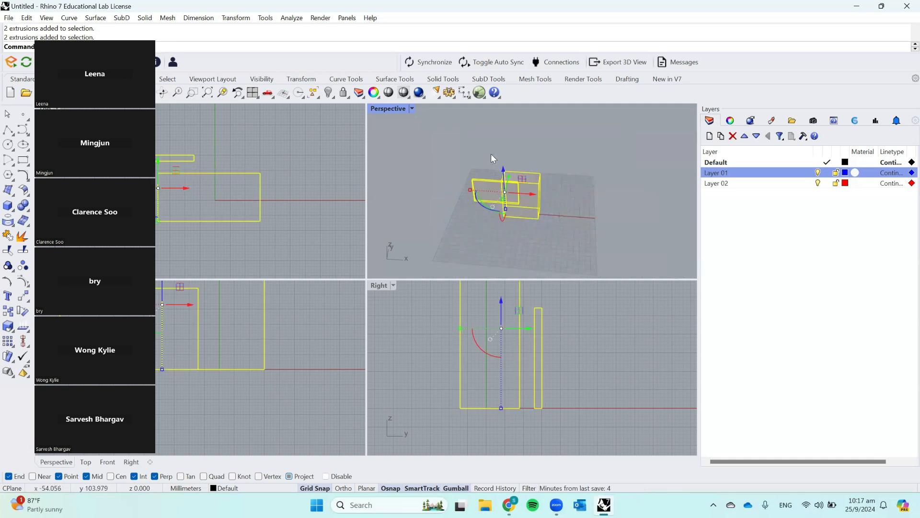
click(441, 159)
scroll(441, 159, up, 2)
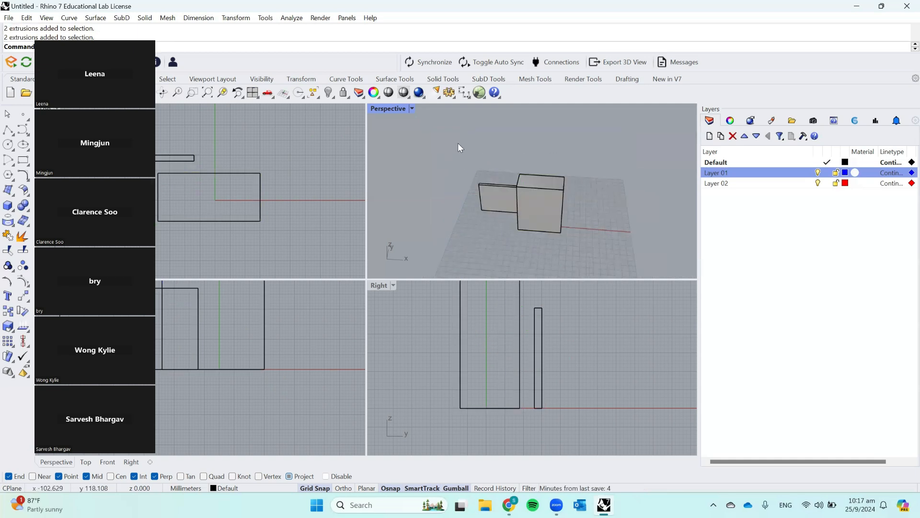
drag(590, 235, 501, 160)
click(588, 174)
drag(583, 247, 497, 154)
click(490, 134)
Step: Window-select only the thin box by fully enclosing it and partly covering the large box, and repeat the selection window after deselecting
drag(439, 137, 547, 239)
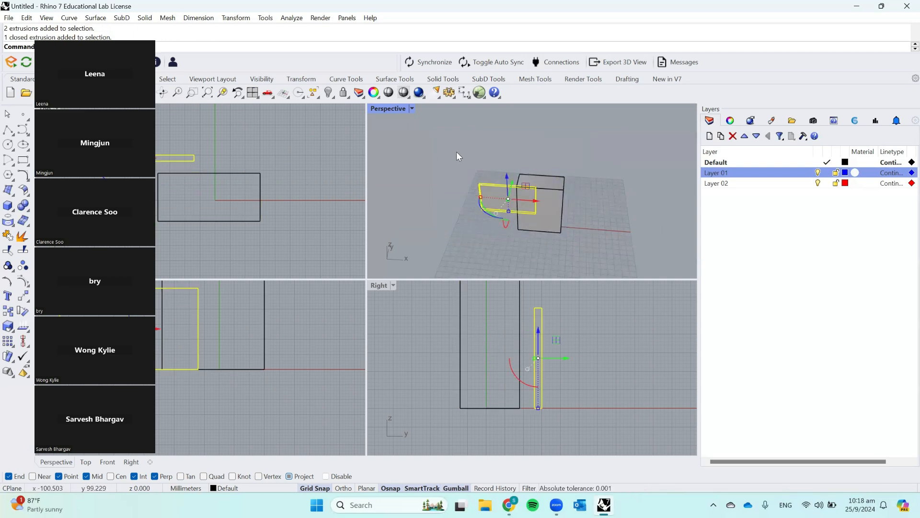
click(470, 166)
drag(456, 139, 547, 240)
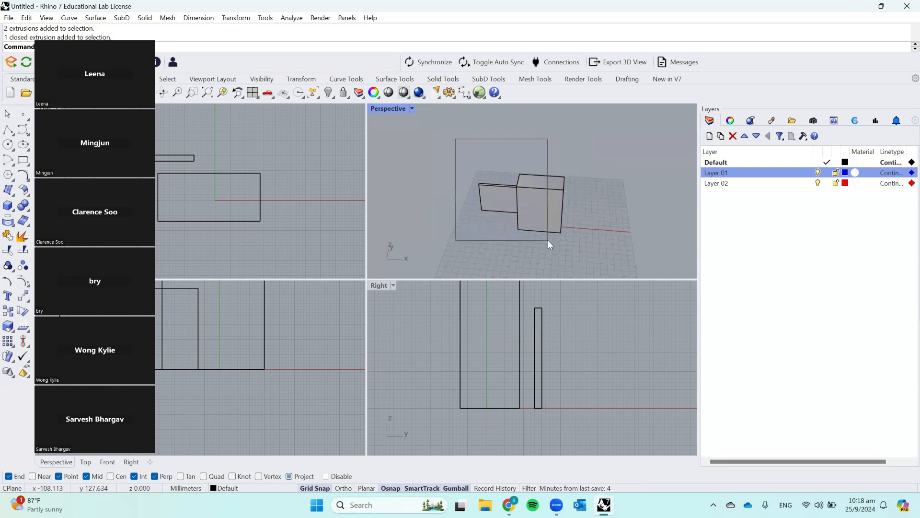
drag(547, 240, 548, 241)
Step: Select both boxes with a crossing selection over the same area, and clear the selection
drag(548, 240, 463, 137)
click(585, 250)
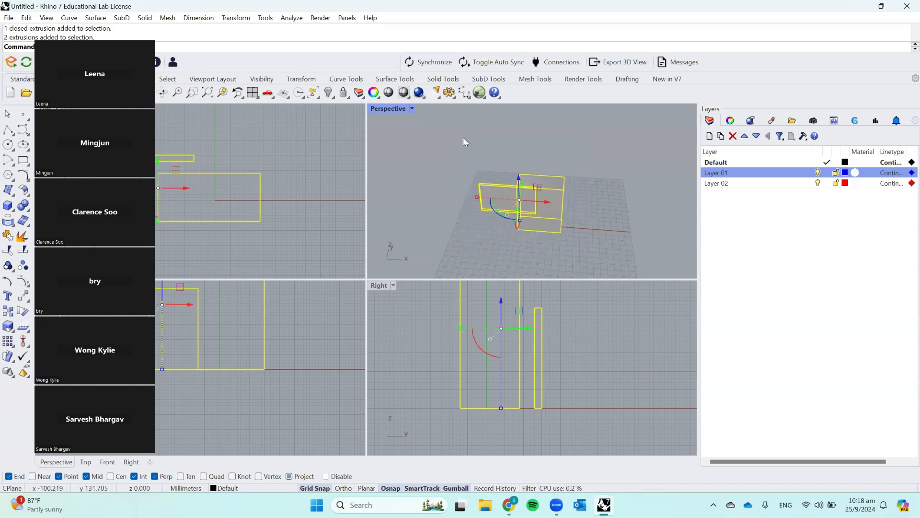
click(463, 137)
Step: Delete the large box and the thin box
click(527, 198)
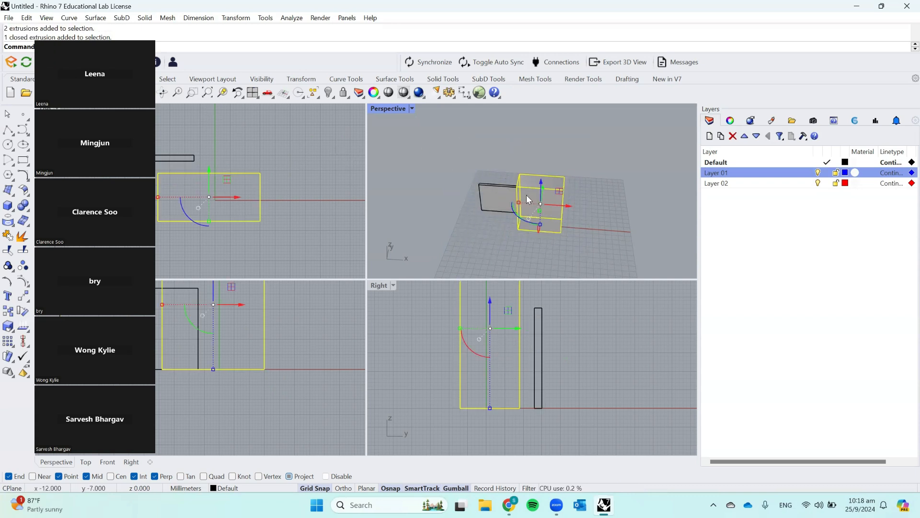
key(Delete)
click(499, 200)
key(Delete)
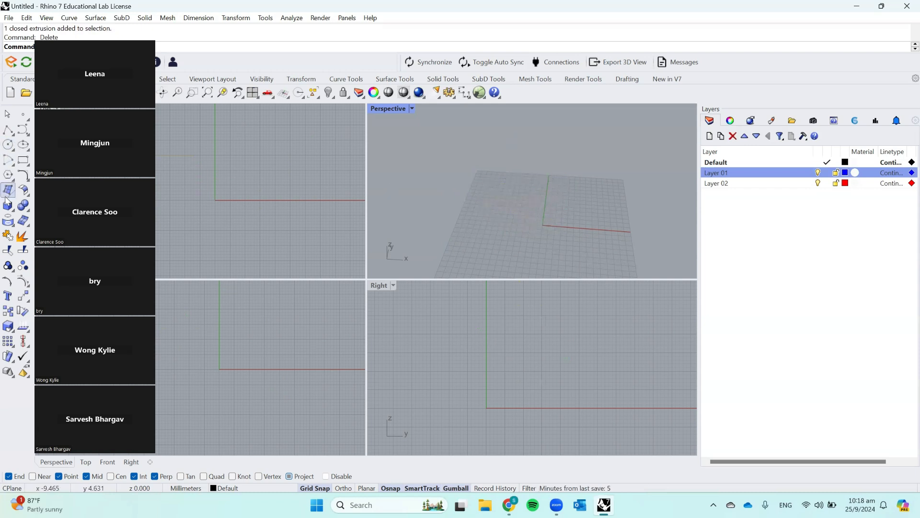
Step: Create a large box over the origin in the Perspective viewport and select it
click(514, 193)
click(592, 245)
click(600, 184)
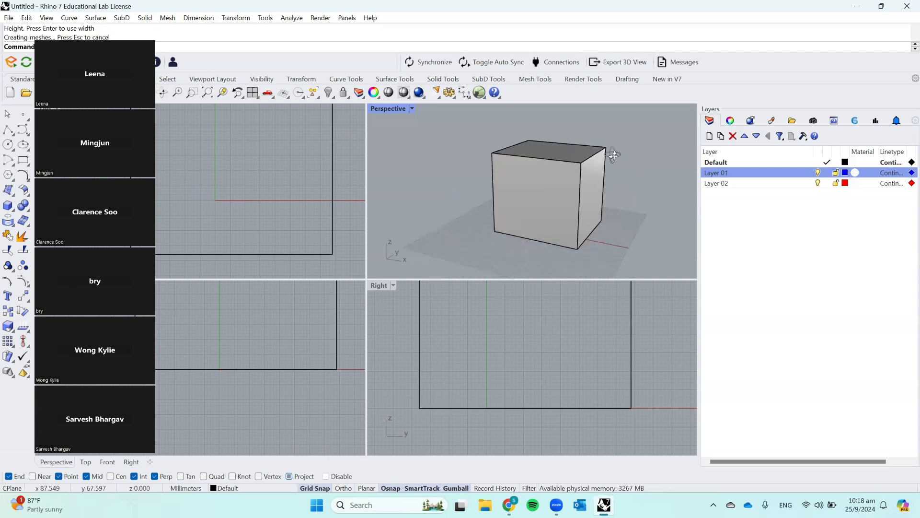
click(582, 189)
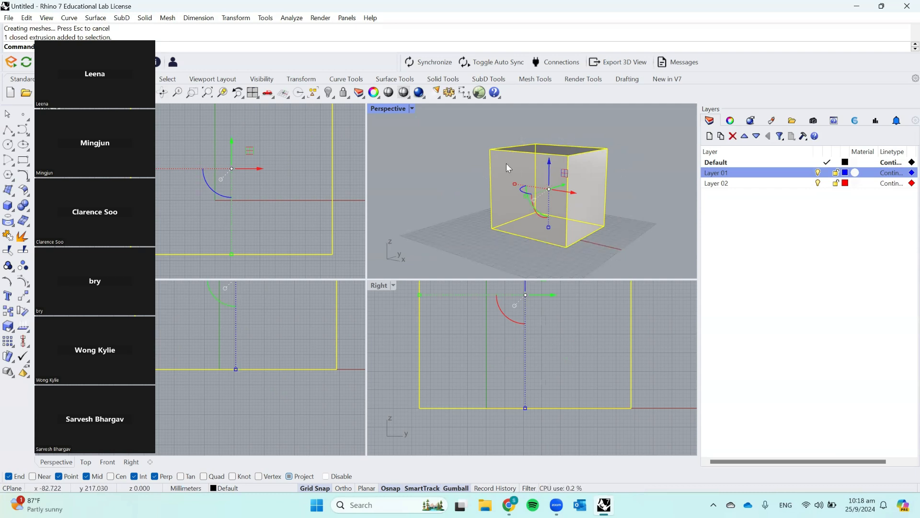
scroll(529, 239, down, 2)
scroll(551, 204, up, 2)
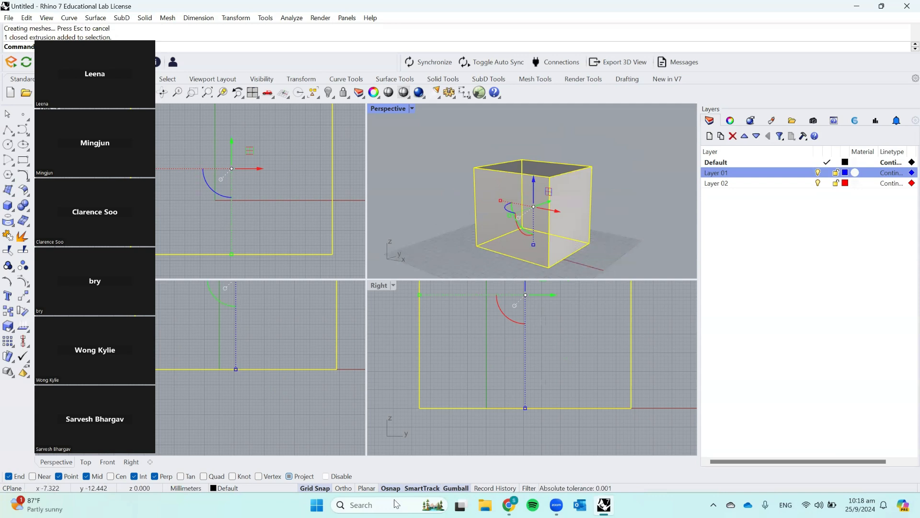
Step: Toggle the Gumball off and on repeatedly and view its alignment and dragging options without changing them
click(455, 488)
click(456, 488)
click(456, 488)
click(456, 488)
click(456, 488)
click(456, 488)
right_click(454, 489)
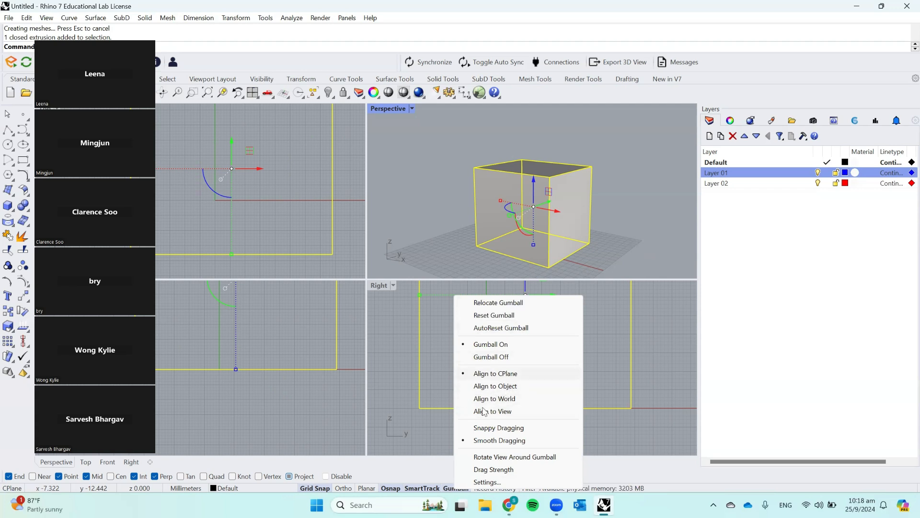
click(452, 229)
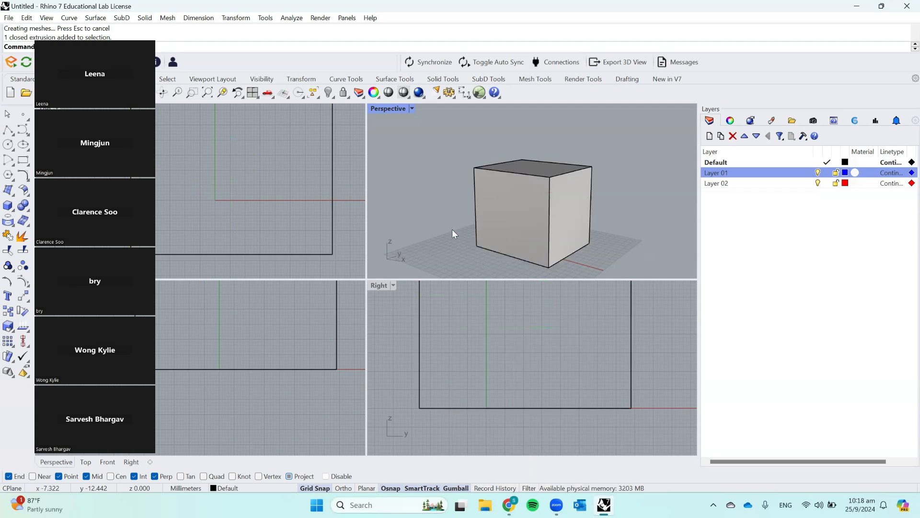
Step: Move the box freehand upward and sideways with the Gumball arrows, and undo the moves
click(519, 213)
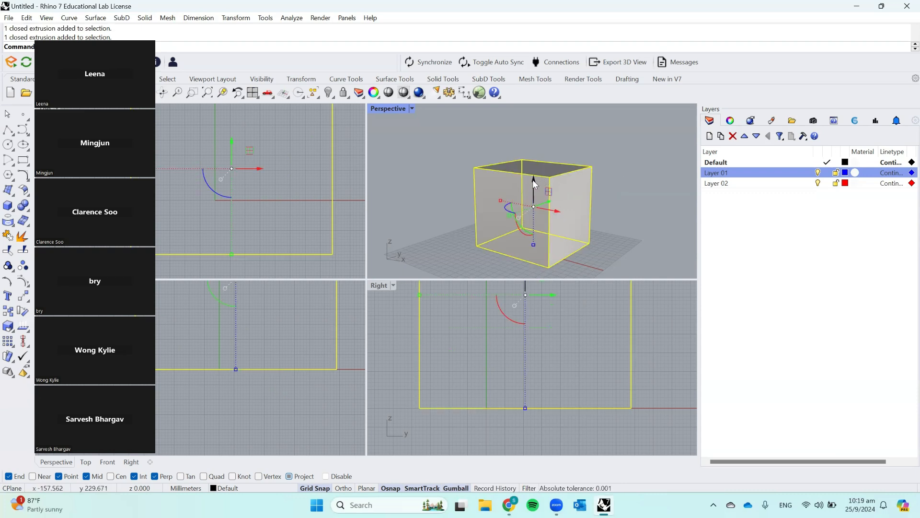
drag(533, 177, 537, 157)
mouse_move(557, 191)
mouse_down()
mouse_move(599, 202)
mouse_move(551, 201)
mouse_move(582, 193)
mouse_move(547, 203)
mouse_up()
key(ctrl+z)
key(ctrl+z)
click(620, 173)
Step: Move the box 1000 mm up along Z with an exact Gumball distance, and undo the move
click(530, 182)
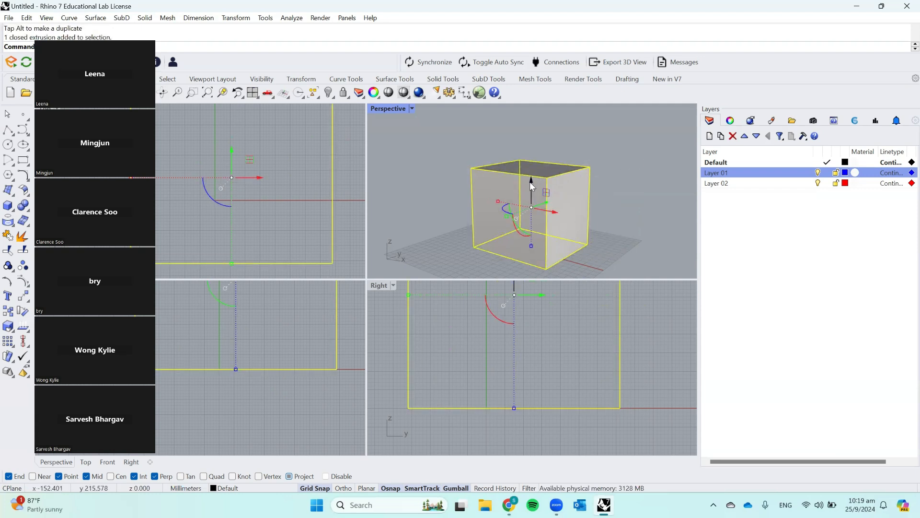
click(530, 183)
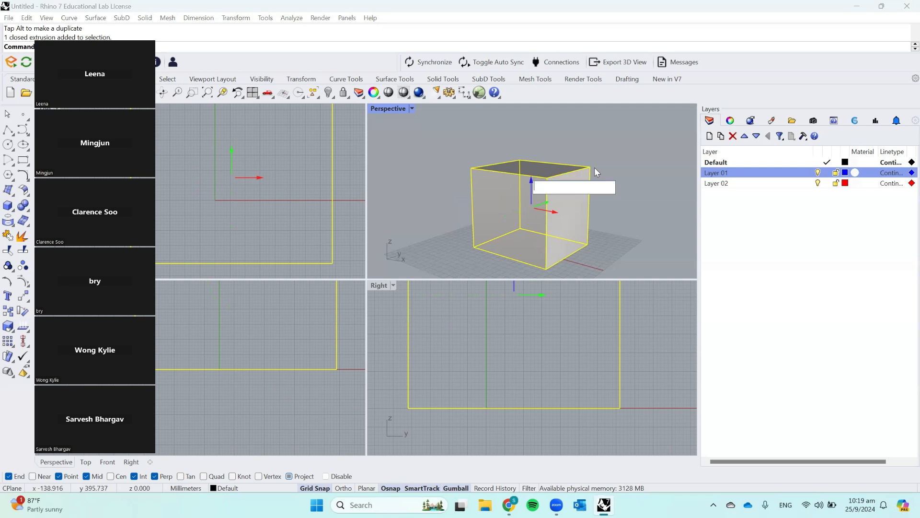
click(589, 141)
click(539, 187)
click(530, 185)
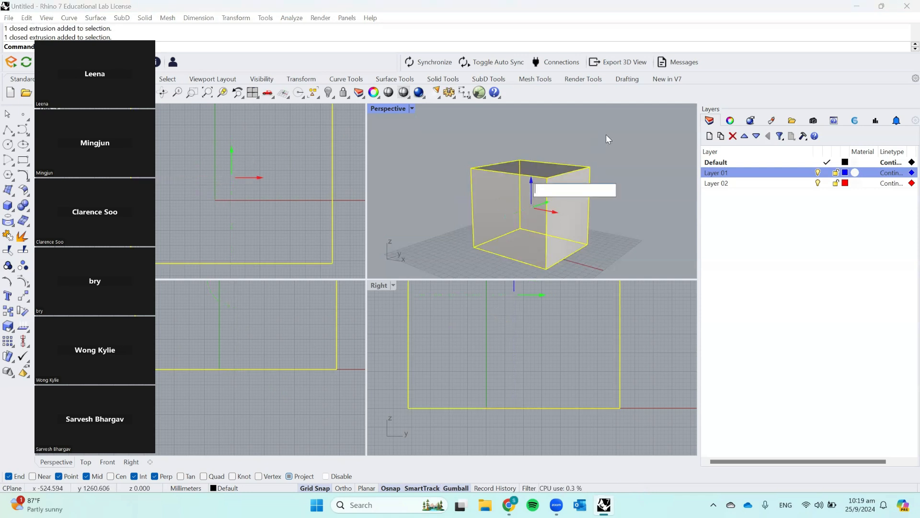
text(1000)
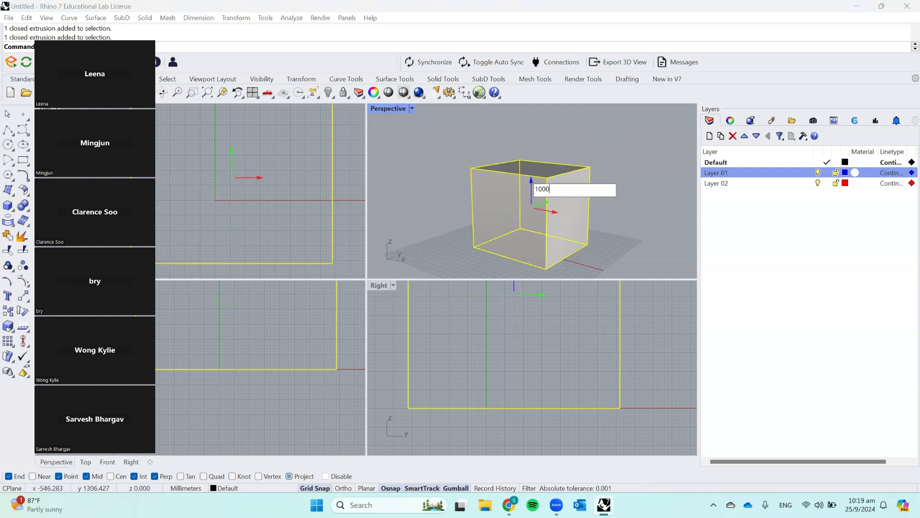
key(Return)
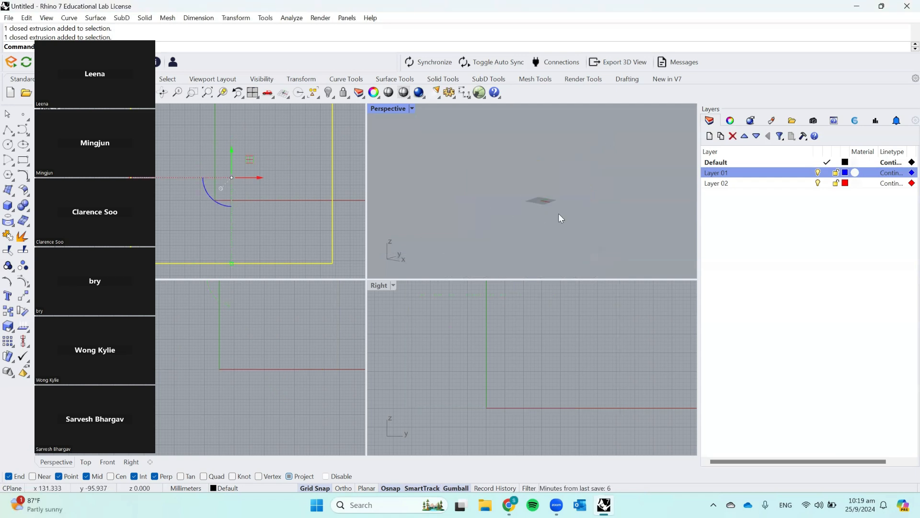
scroll(560, 167, up, 4)
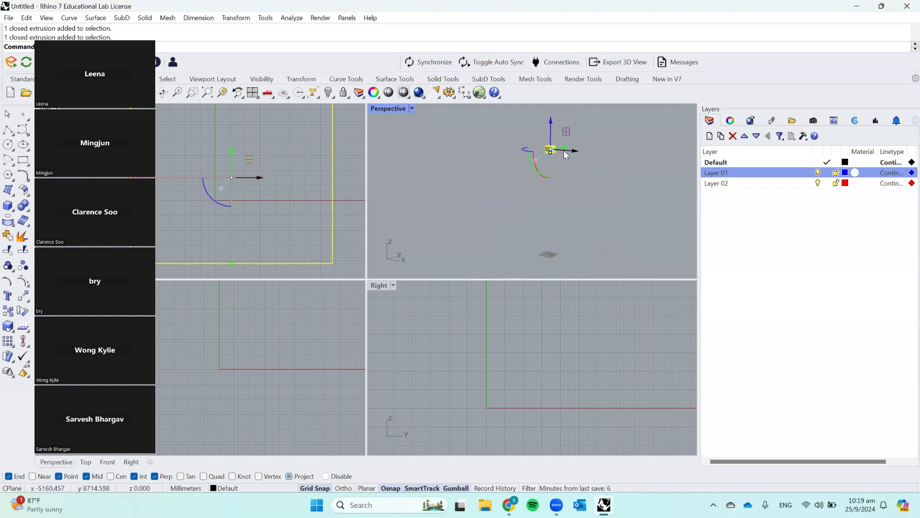
click(540, 148)
key(ctrl+z)
scroll(549, 263, up, 5)
Step: Move the box down along Z with a Gumball distance of -20 mm, and undo the move
click(548, 170)
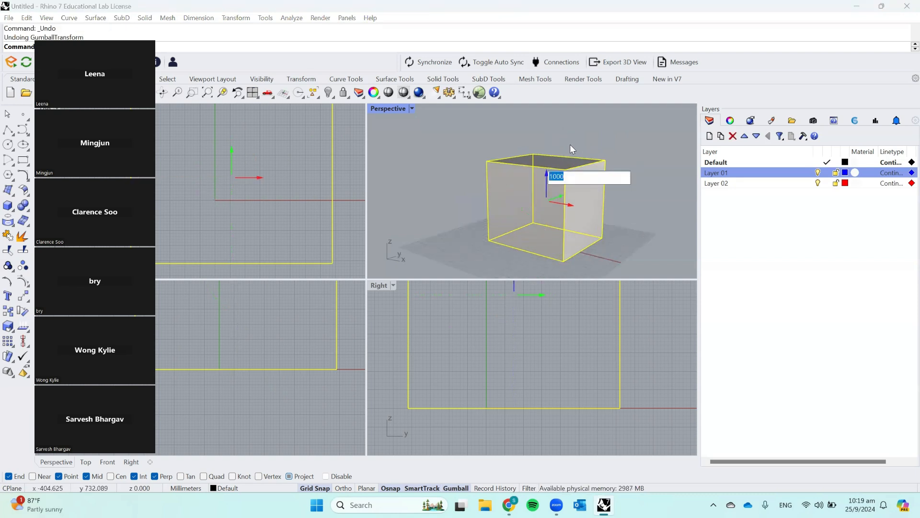
text(-)
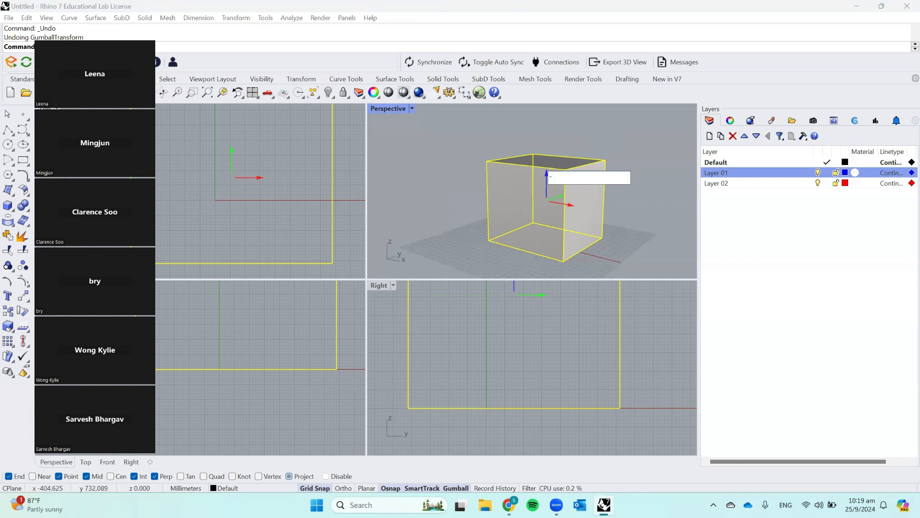
click(583, 231)
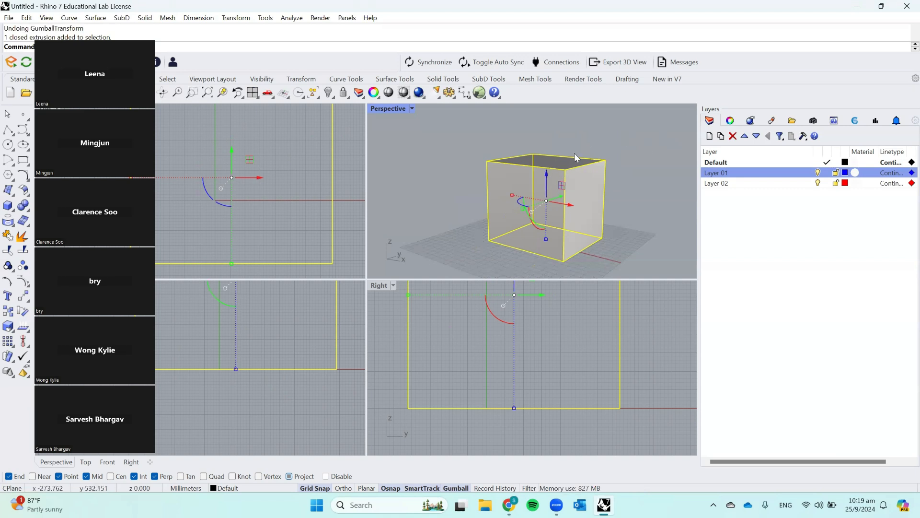
click(548, 176)
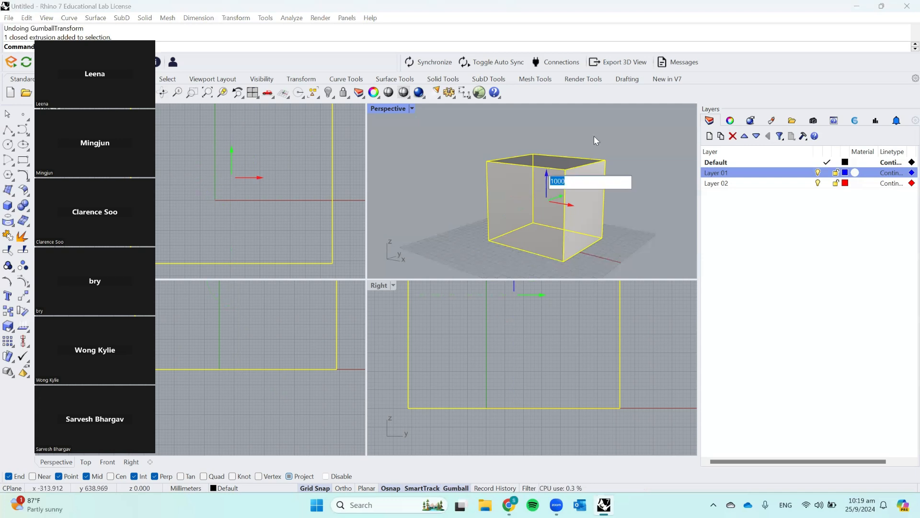
text(-20)
key(Return)
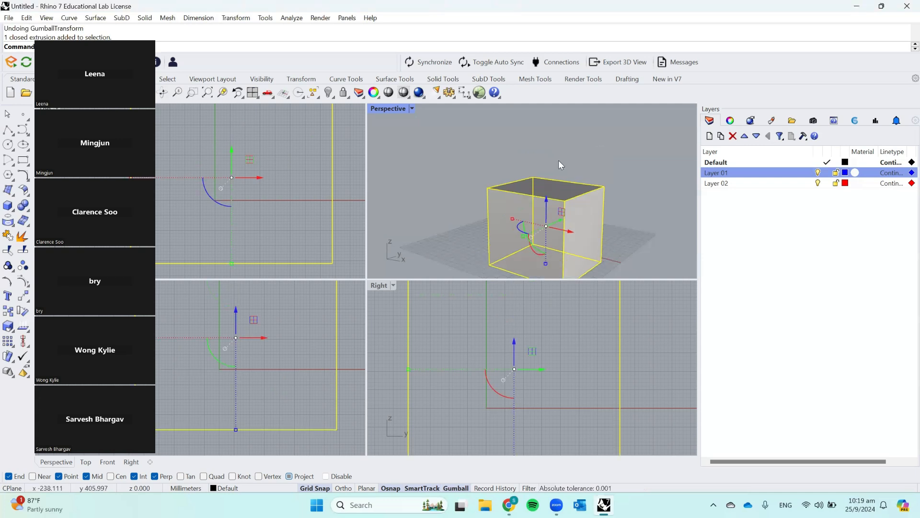
key(ctrl+z)
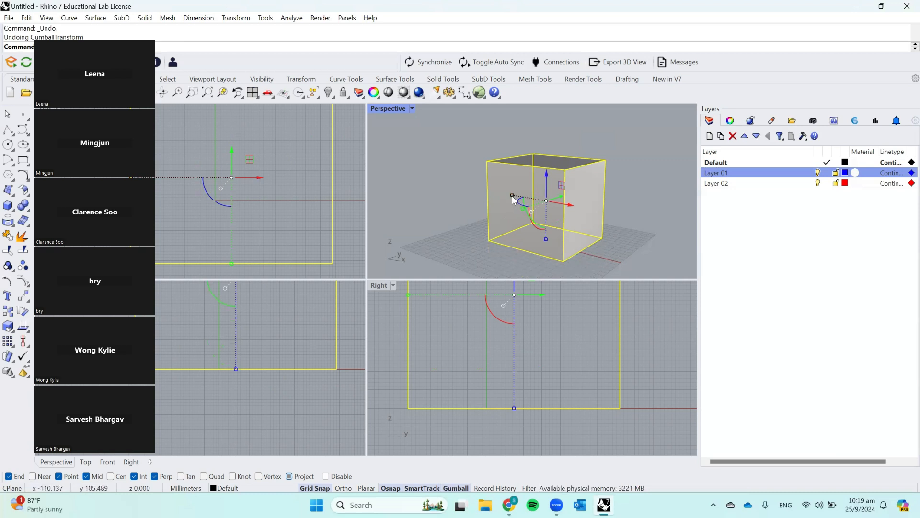
Step: Scale the box along X by a factor of 2 with the Gumball, and undo the scaling
click(481, 177)
click(509, 203)
click(512, 195)
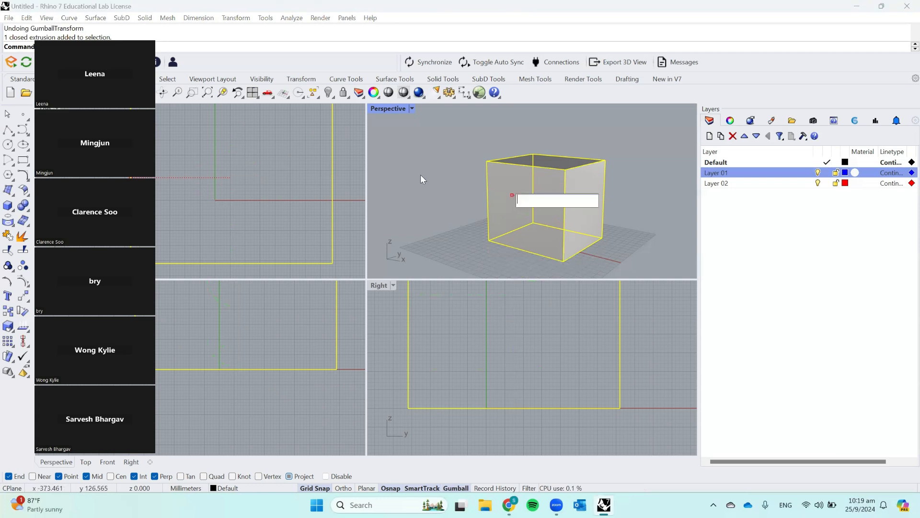
text(2)
key(Return)
click(447, 176)
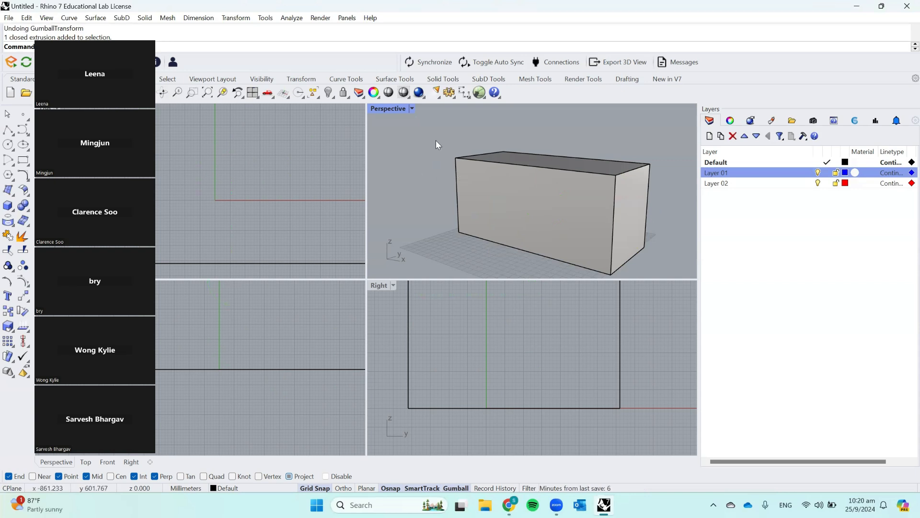
key(ctrl+z)
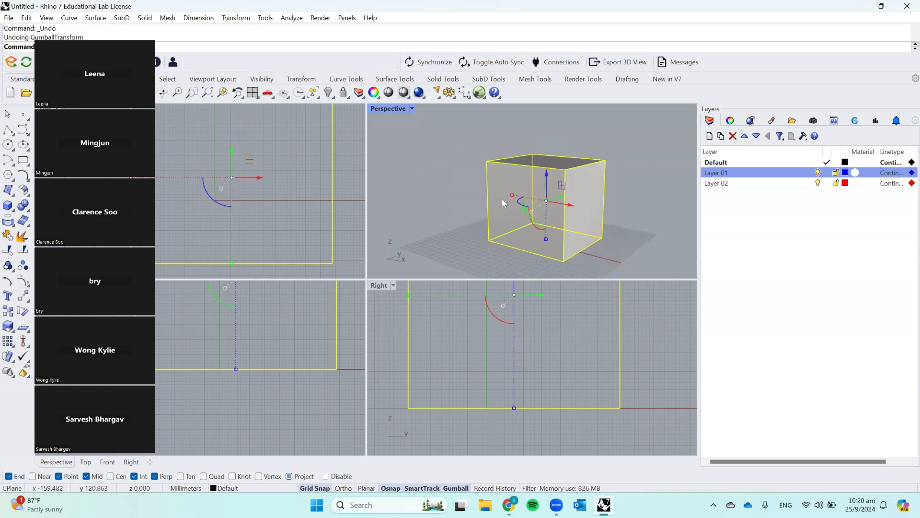
Step: Stretch the box freehand along X with the Gumball, and undo this scaling and the remaining earlier move
drag(512, 198, 470, 189)
click(551, 132)
key(ctrl+z)
key(ctrl+z)
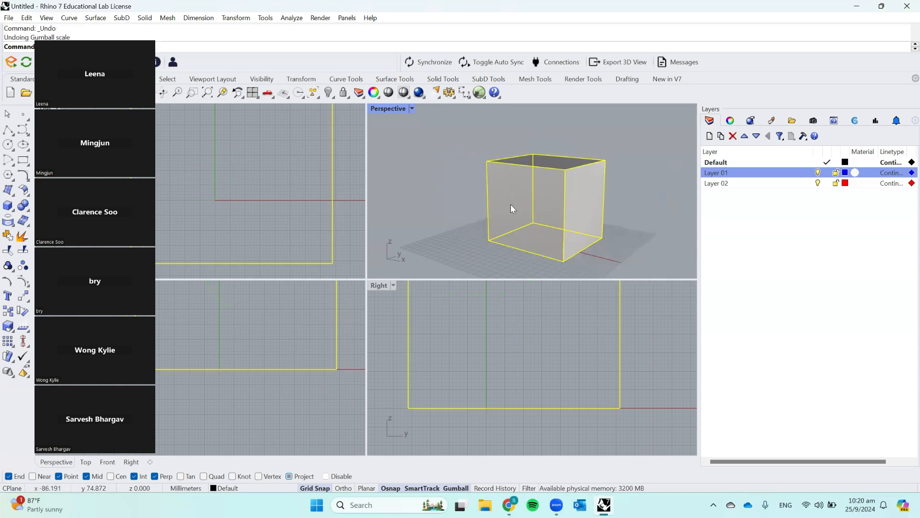
Step: Scale the box uniformly in all directions by a factor of 2 with the Gumball, and undo the scaling
click(526, 151)
click(521, 192)
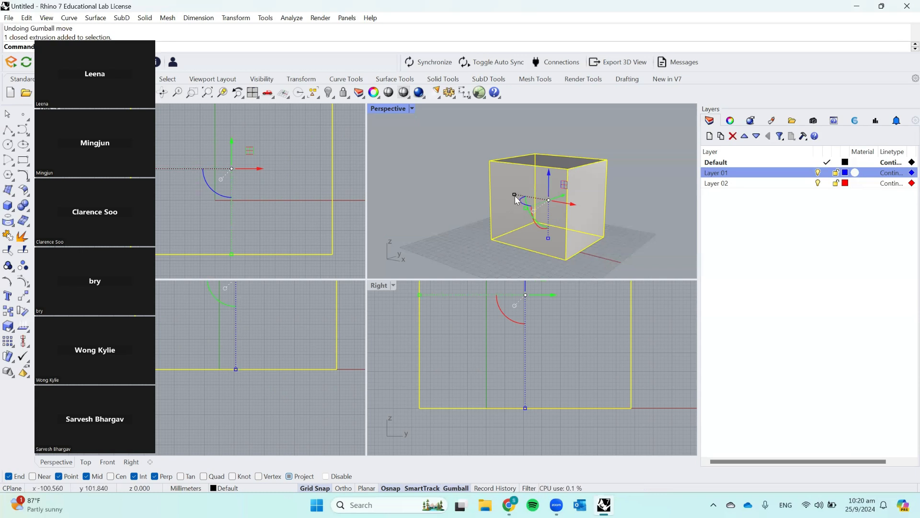
shift+click(514, 195)
text(2)
key(Return)
key(ctrl+z)
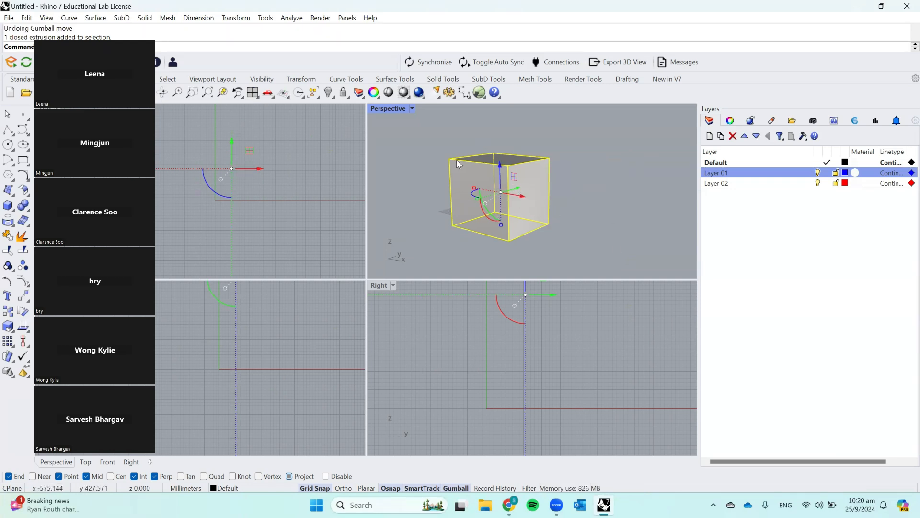
key(ctrl+z)
scroll(452, 179, up, 4)
click(454, 178)
scroll(557, 192, up, 3)
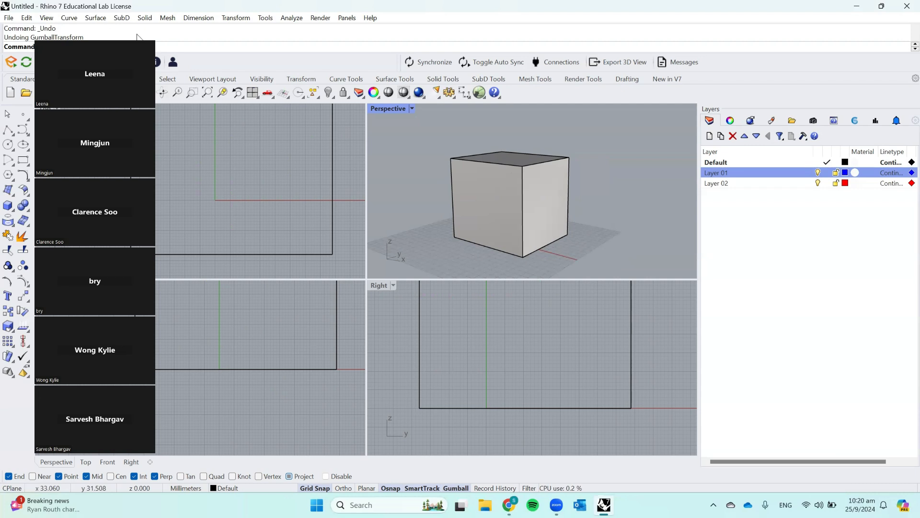
Step: Try the Move command on the box with a bottom corner as the base point, and cancel before placing it
click(521, 160)
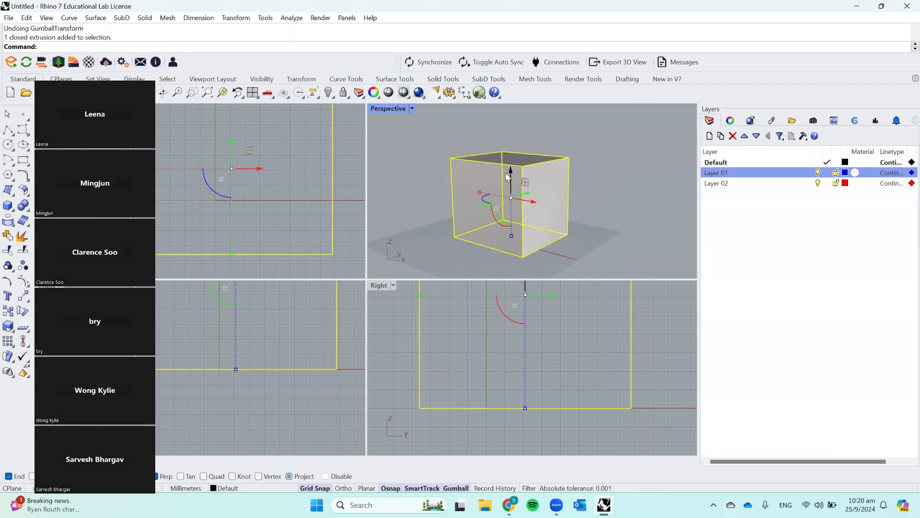
click(507, 122)
text(move)
key(Return)
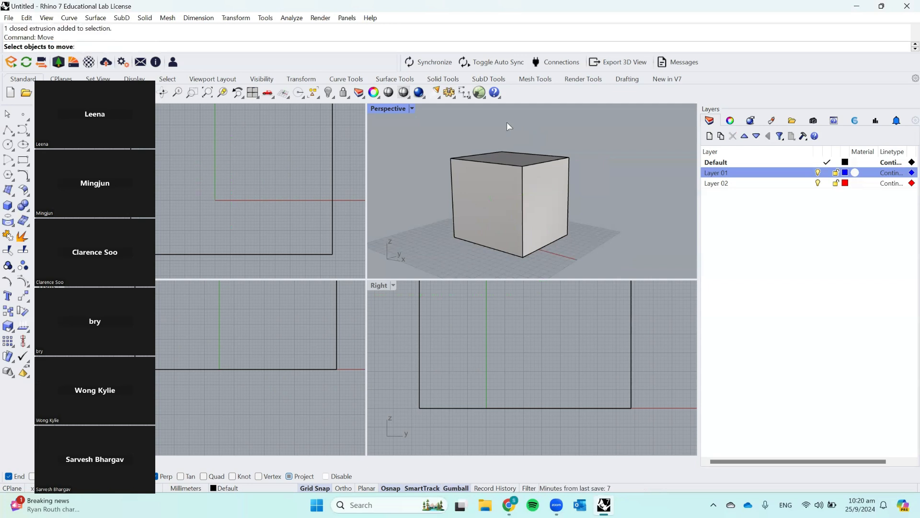
click(547, 184)
key(Return)
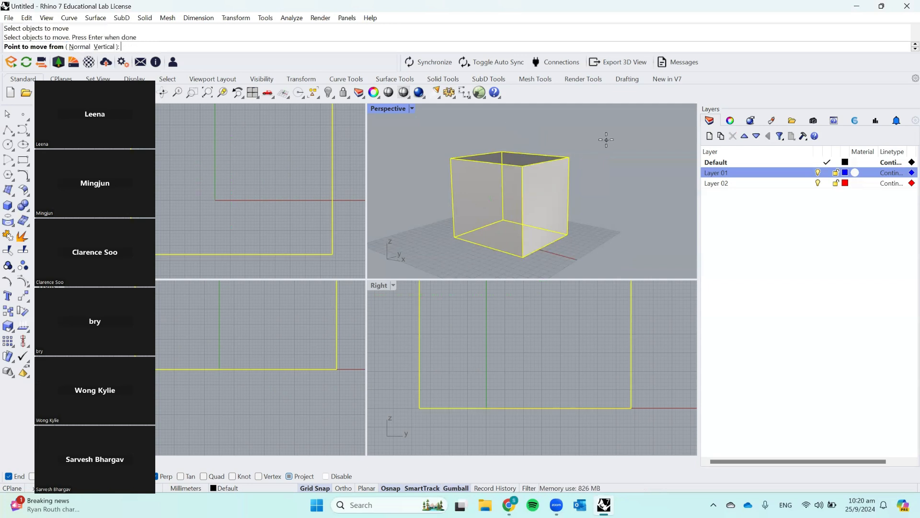
click(455, 239)
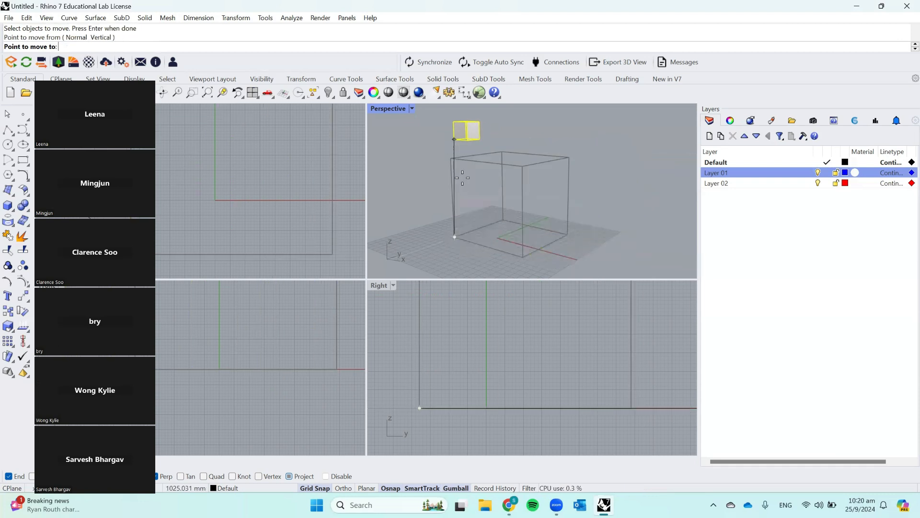
key(Escape)
Step: Nudge the box slightly along X with the Gumball arrow, and undo the move
click(554, 182)
mouse_move(532, 202)
mouse_down()
mouse_move(541, 208)
mouse_move(534, 203)
mouse_up()
key(ctrl+z)
click(597, 155)
click(565, 169)
click(581, 160)
Step: Scale the box slightly along X with the Gumball, look up the Scale command without running it, and undo the scaling
click(543, 196)
drag(479, 192, 480, 193)
click(606, 174)
text(Scale)
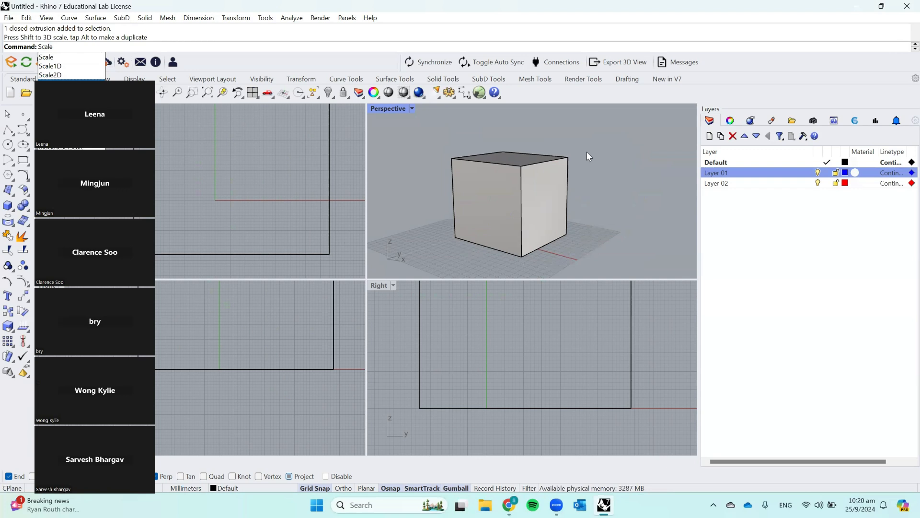
key(Escape)
key(ctrl+z)
key(Escape)
Step: Select the box and rotate it freehand about different axes with the Gumball arcs
click(536, 209)
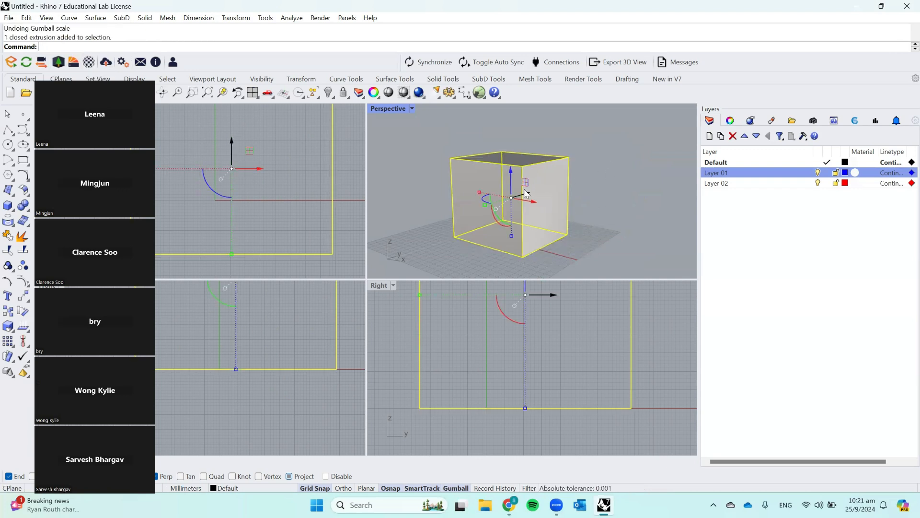
click(606, 159)
click(519, 214)
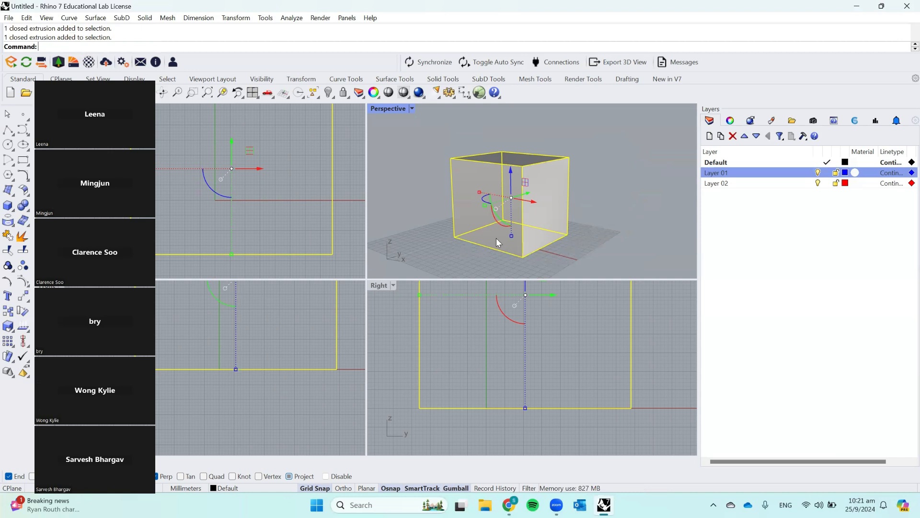
right_drag(602, 203, 581, 211)
drag(486, 200, 480, 217)
right_drag(578, 162, 578, 237)
drag(508, 227, 491, 222)
right_drag(627, 193, 632, 130)
right_drag(553, 197, 522, 187)
drag(496, 227, 493, 198)
Step: Undo all the freehand rotations of the box, and redo the box creation if it is undone too
key(ctrl+z)
key(ctrl+z)
key(ctrl+z)
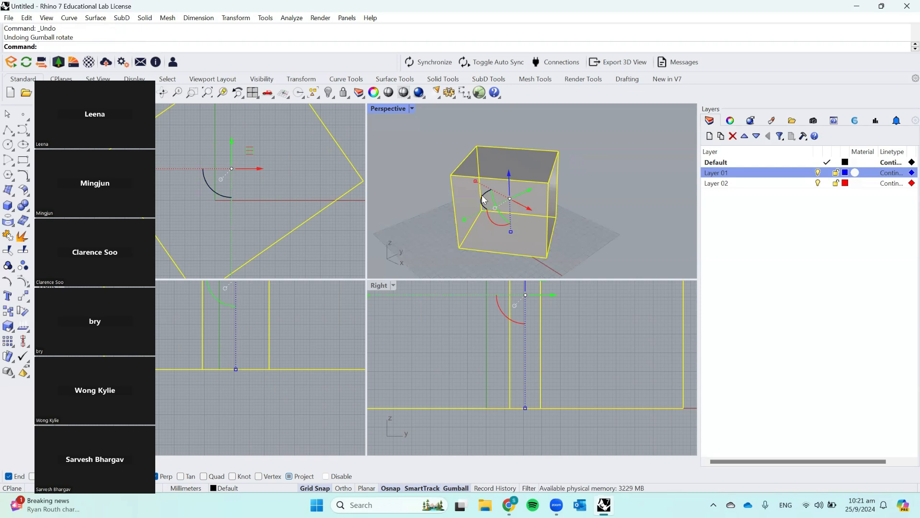
key(ctrl+z)
key(ctrl+z)
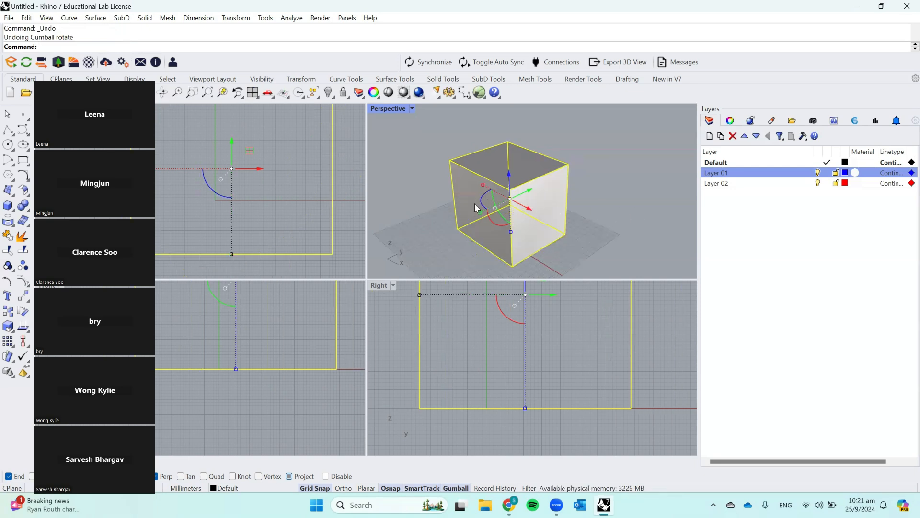
key(ctrl+z)
key(ctrl+y)
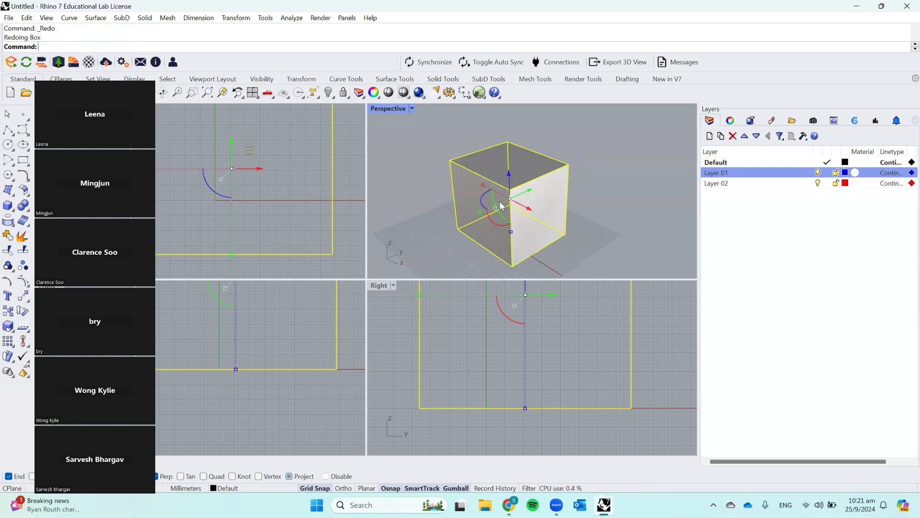
Step: Rotate the box by exactly 45 degrees about the X axis with the Gumball, and undo the rotation
click(611, 159)
click(496, 200)
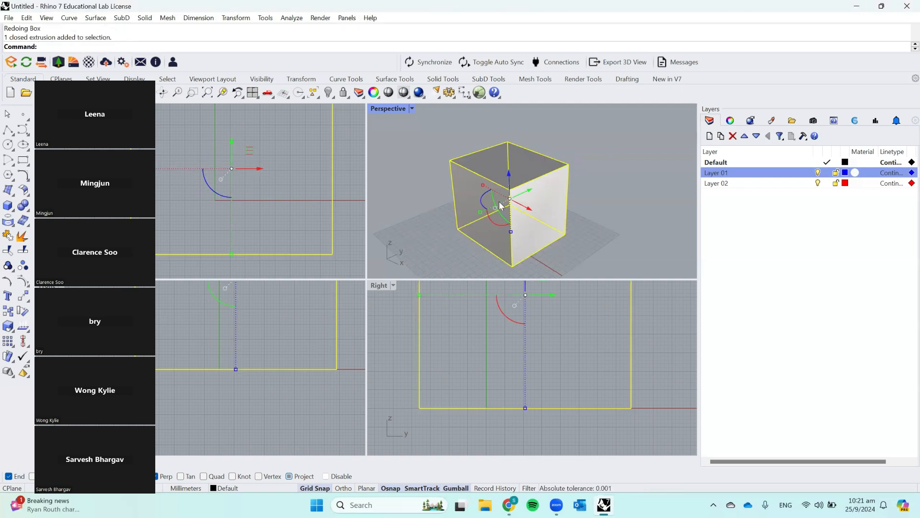
click(496, 223)
text(45)
key(Return)
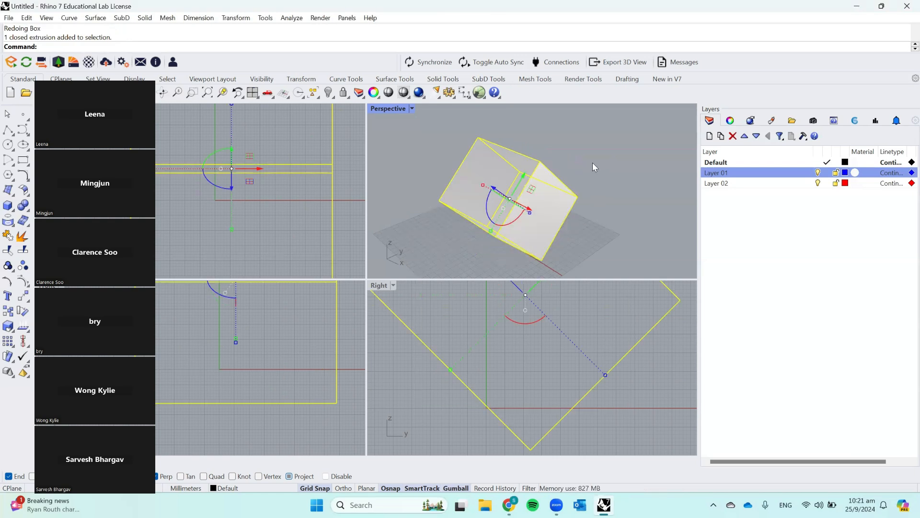
key(ctrl+z)
Step: Rotate the box by exactly 45 degrees about the vertical Z axis with the Gumball
click(480, 196)
text(45)
key(Return)
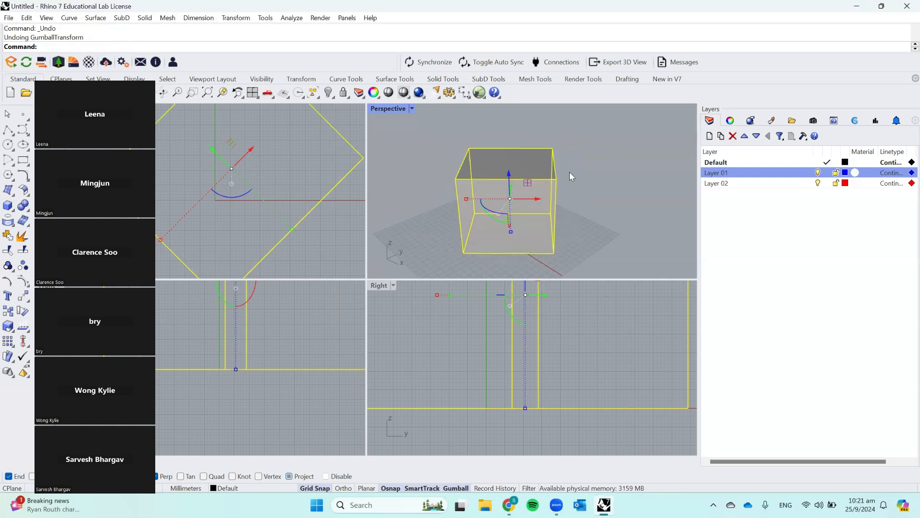
Step: Undo the box's last rotation, rotate it by 45 degrees about the vertical Z axis again with the Gumball, and undo that too
right_drag(590, 203, 594, 192)
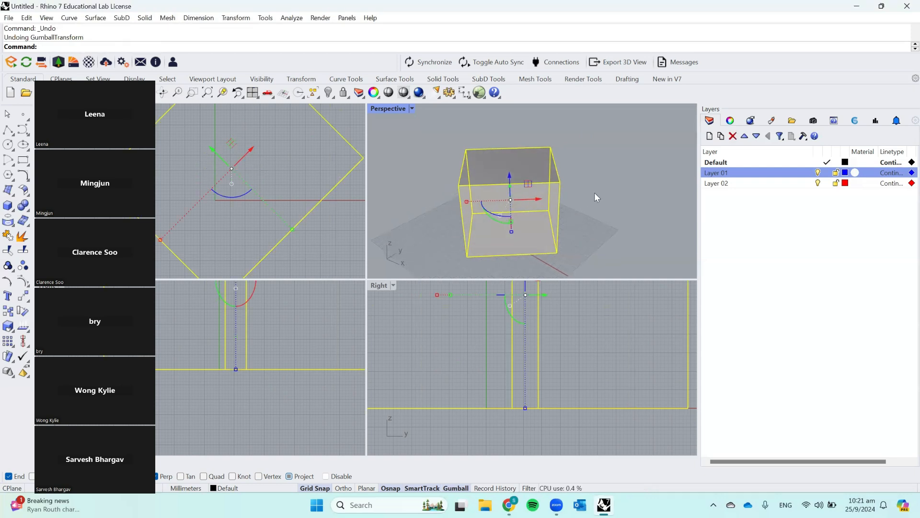
key(ctrl+z)
click(484, 199)
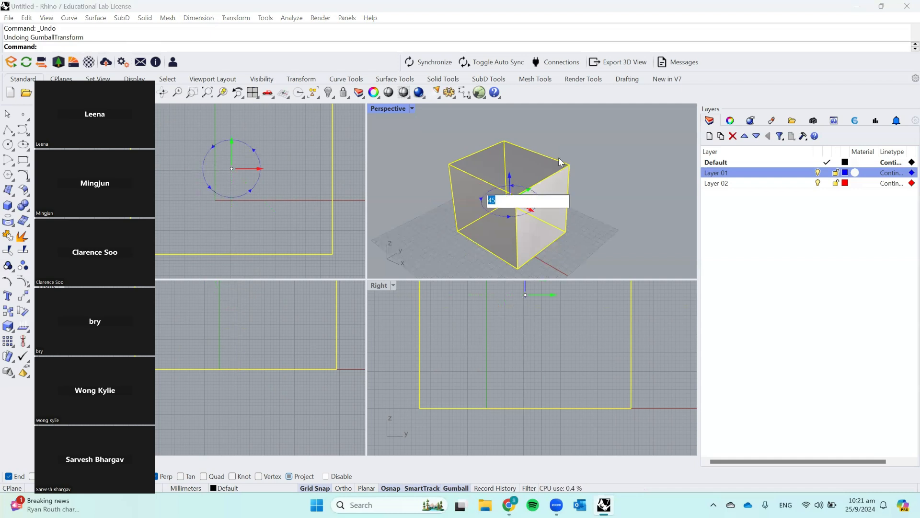
text(45)
key(Return)
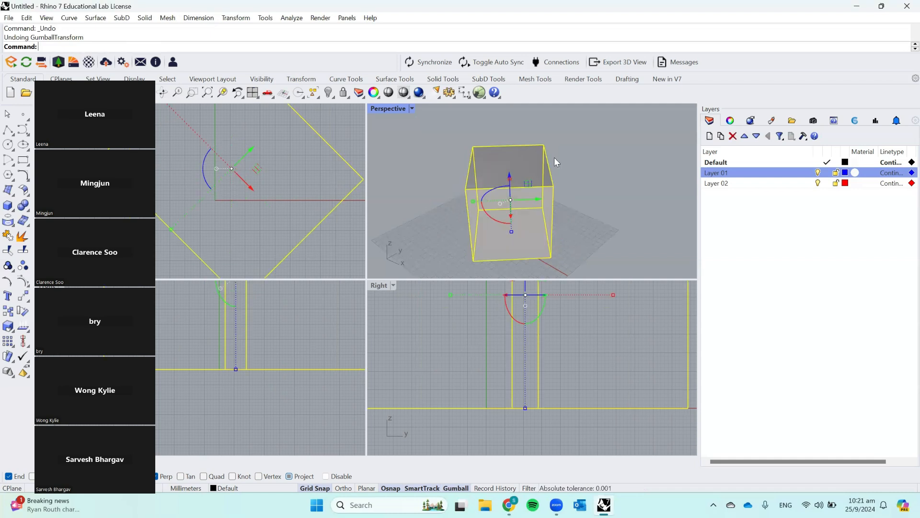
key(ctrl+z)
key(Escape)
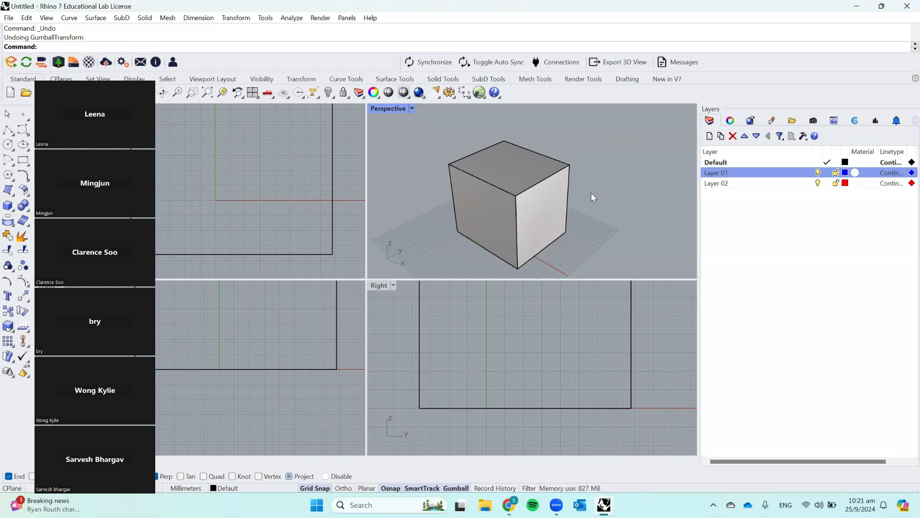
Step: Redo the 45-degree rotation of the box and undo it again
right_drag(592, 192, 594, 183)
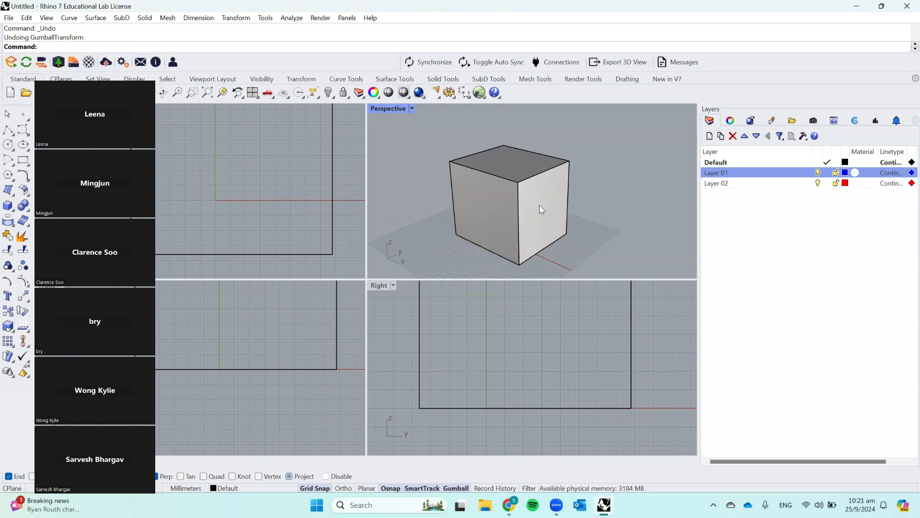
key(ctrl+y)
click(603, 159)
key(ctrl+z)
right_drag(592, 181, 622, 209)
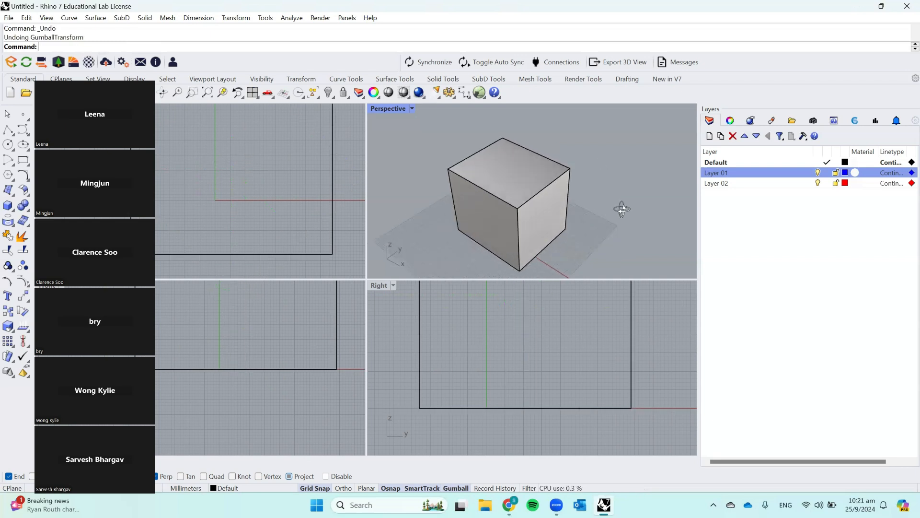
Step: Select the whole box in the Perspective viewport and clear the selection again
click(514, 155)
click(567, 140)
click(553, 178)
click(588, 157)
right_drag(588, 208, 593, 180)
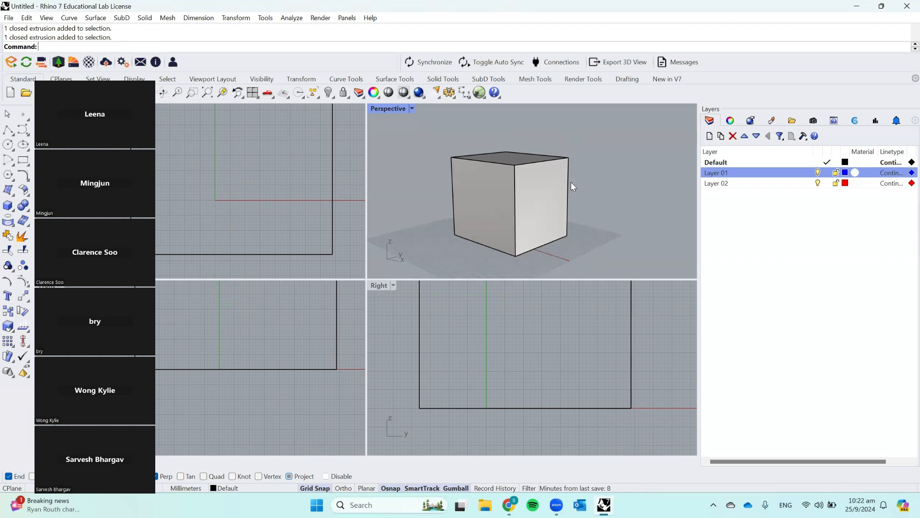
Step: Sub-select single side faces of the box, pull each along an axis with the Gumball, and undo each move
ctrl+shift+click(538, 192)
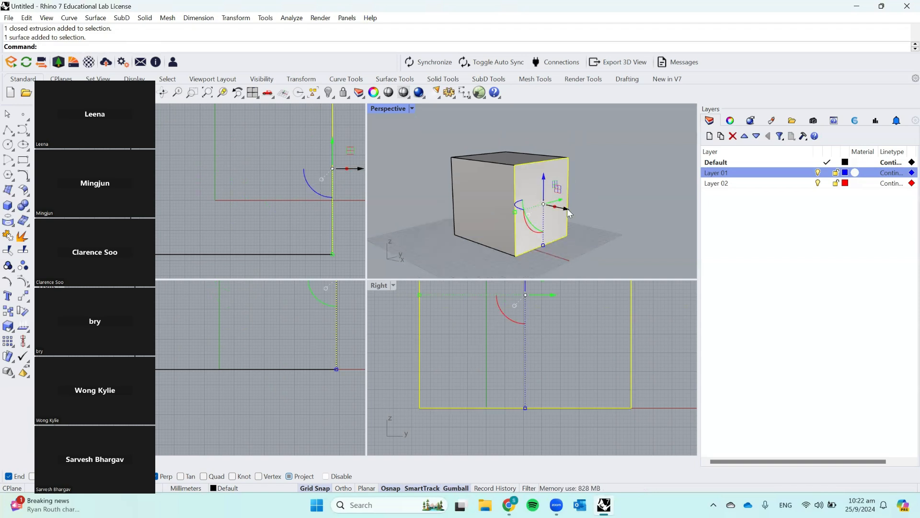
drag(565, 212, 618, 223)
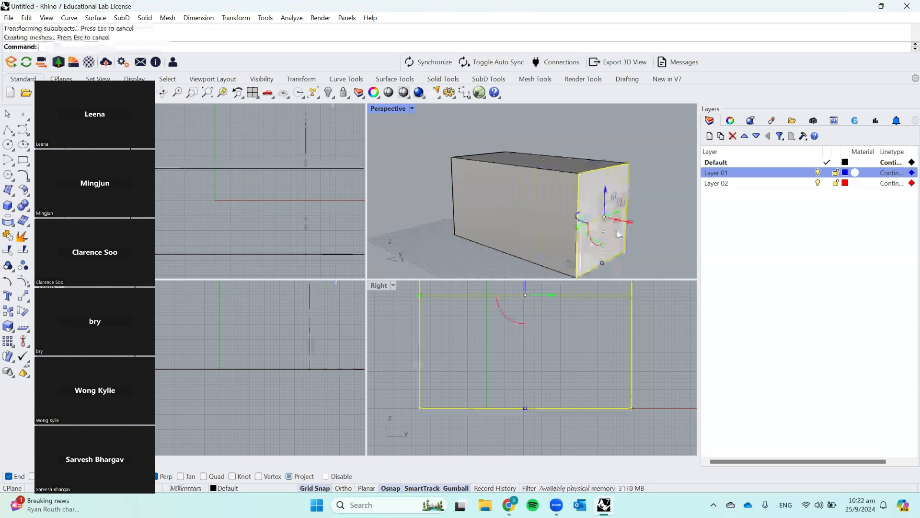
key(ctrl+z)
ctrl+shift+click(485, 205)
drag(499, 205, 629, 190)
key(ctrl+z)
Step: Sub-select the box's front face alone, drag it freehand outward to stretch the box, and undo the change
ctrl+shift+click(491, 196)
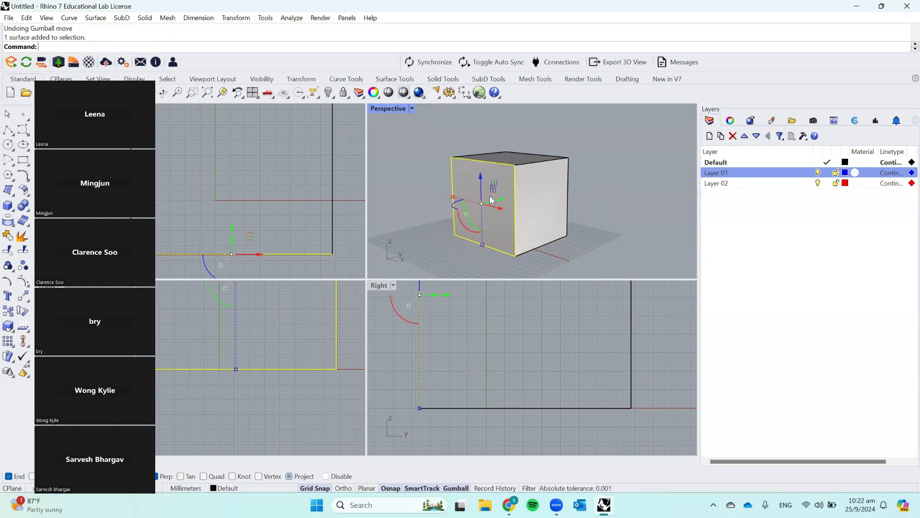
click(574, 192)
ctrl+shift+click(487, 195)
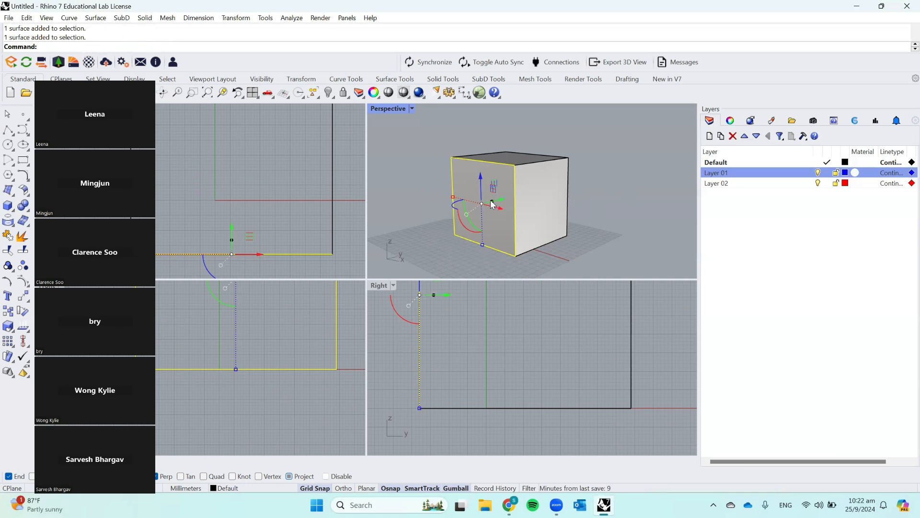
drag(492, 200, 468, 214)
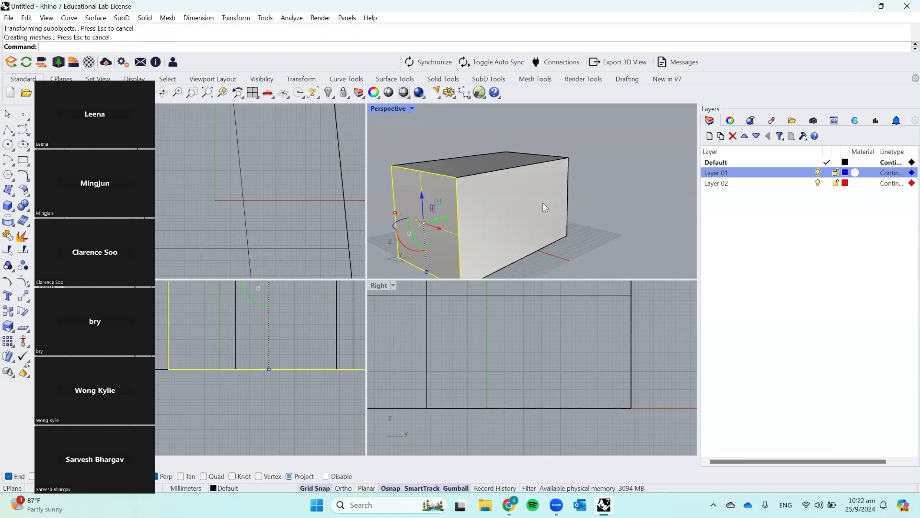
key(ctrl+z)
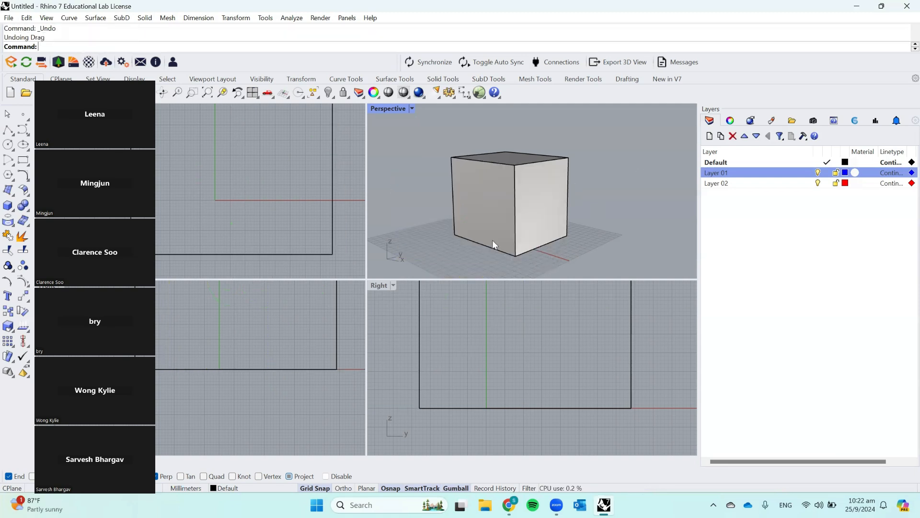
Step: Select the box in the Perspective viewport and delete it
click(507, 188)
click(628, 142)
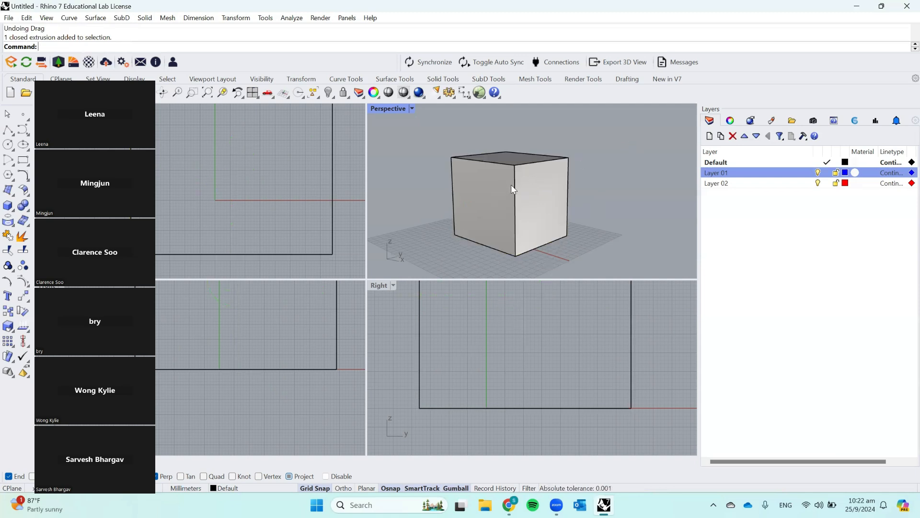
scroll(519, 160, down, 3)
right_drag(547, 176, 542, 221)
click(536, 209)
key(Delete)
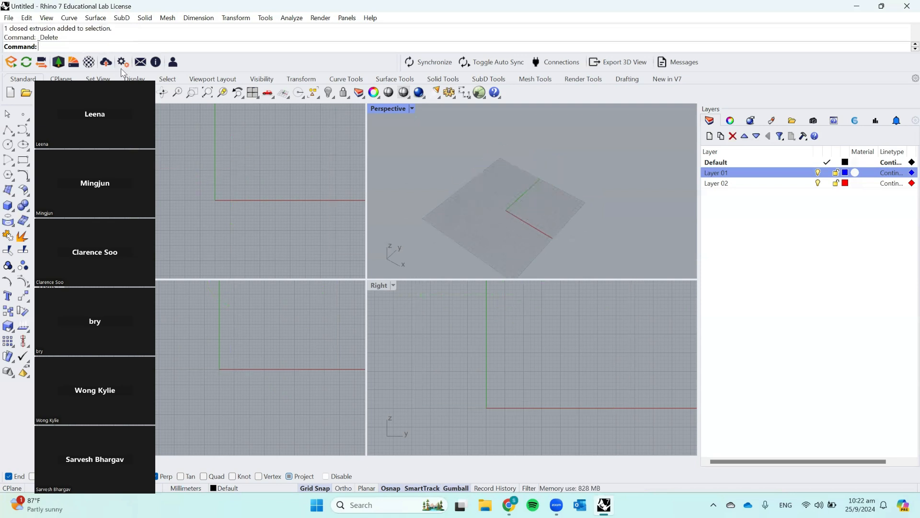
Step: Draw a closed five-sided polyline in the Perspective viewport and delete it
right_drag(602, 185, 527, 191)
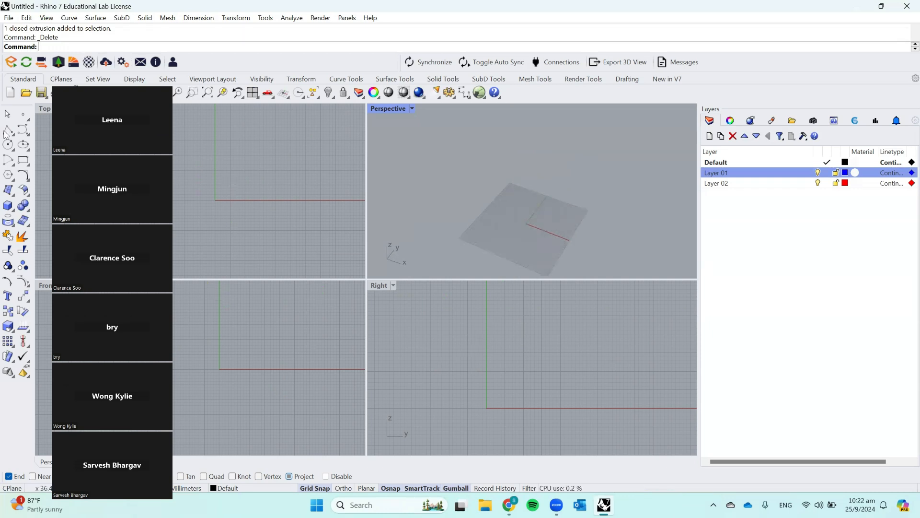
click(460, 166)
click(539, 143)
click(599, 192)
click(582, 244)
click(454, 231)
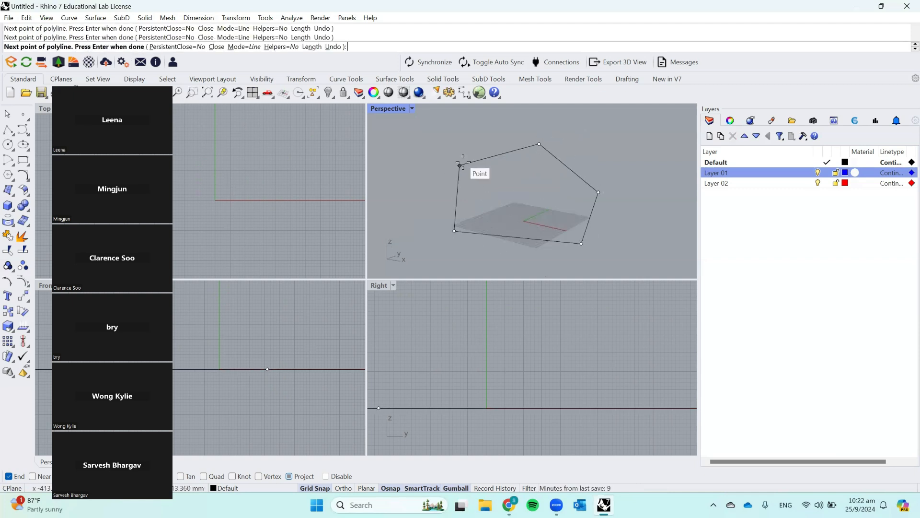
click(460, 165)
right_drag(612, 158, 588, 180)
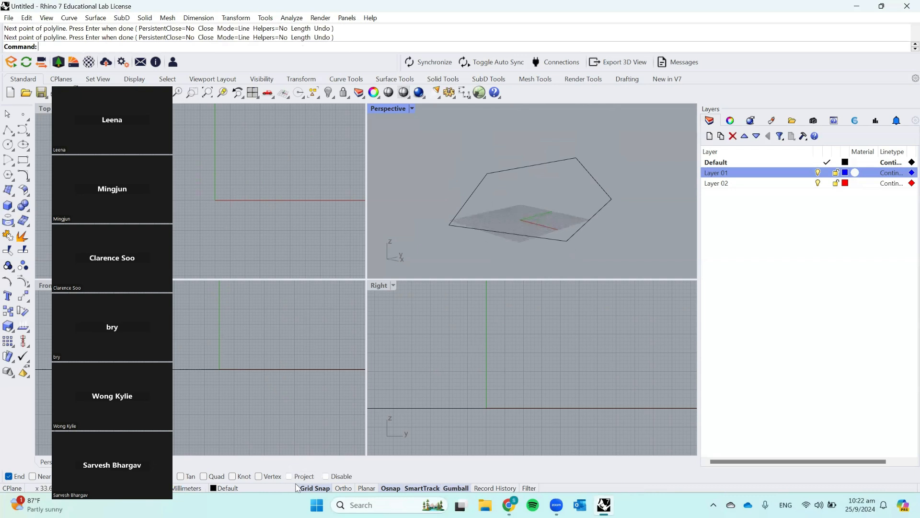
click(488, 175)
key(Delete)
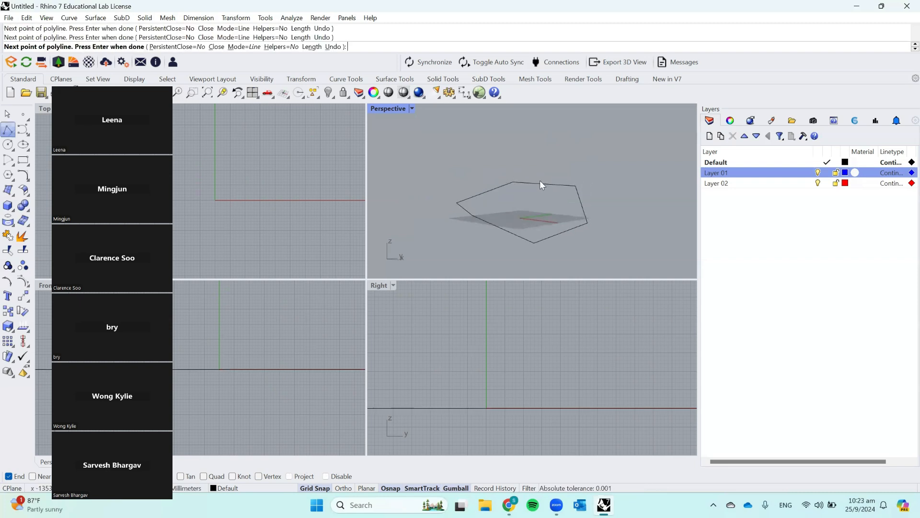
Step: Finish another closed polyline with Project turned off, inspect it from another angle, and delete it
key(Return)
right_drag(610, 189, 506, 179)
click(517, 195)
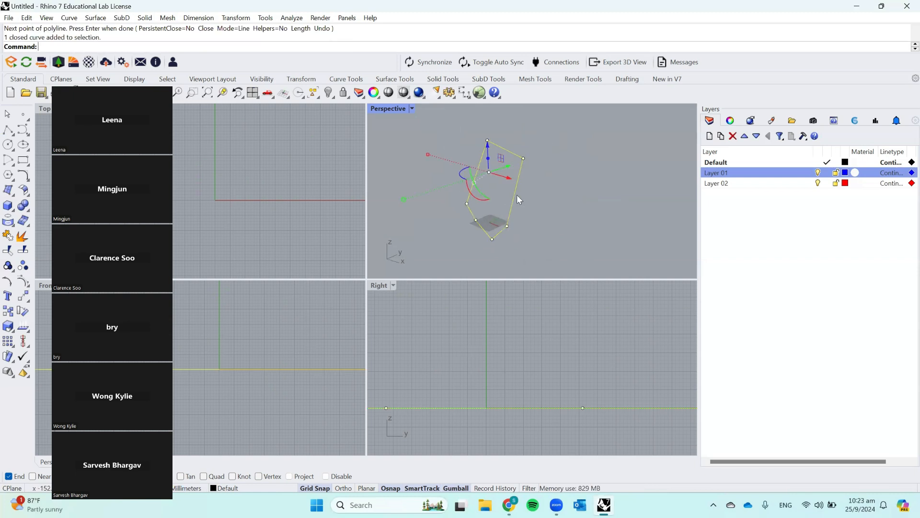
key(Delete)
right_drag(490, 222, 595, 219)
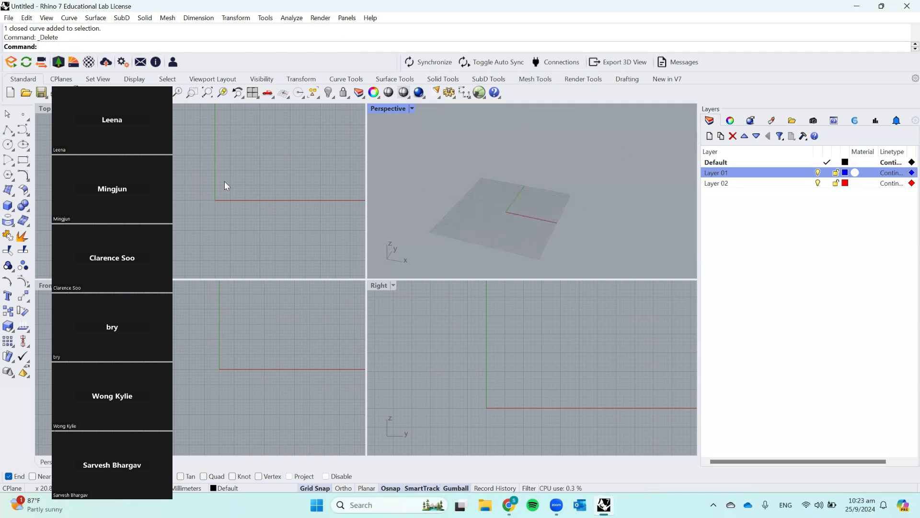
Step: With Project turned back on, draw a closed four-sided polyline on the grid in the Perspective viewport and undo it
click(289, 479)
mouse_move(532, 200)
right_down()
mouse_move(538, 207)
mouse_move(532, 201)
right_up()
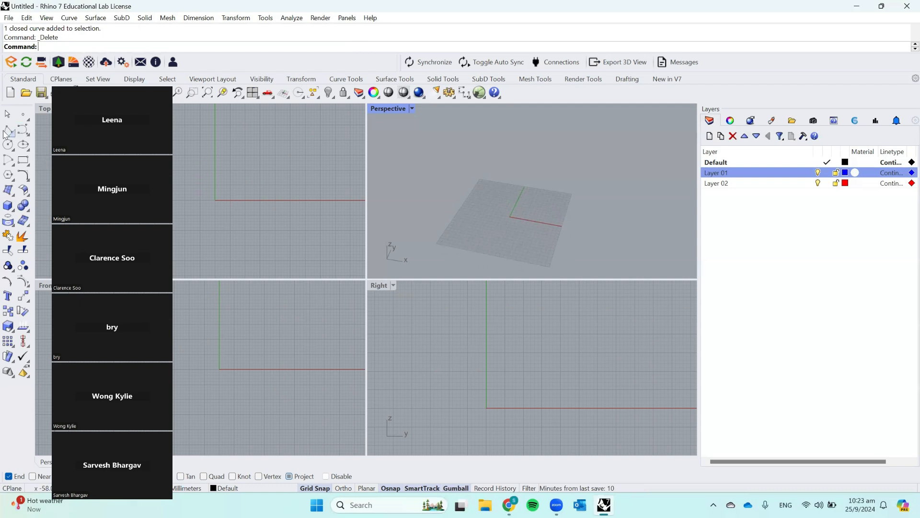
click(505, 201)
click(487, 227)
click(522, 237)
click(538, 223)
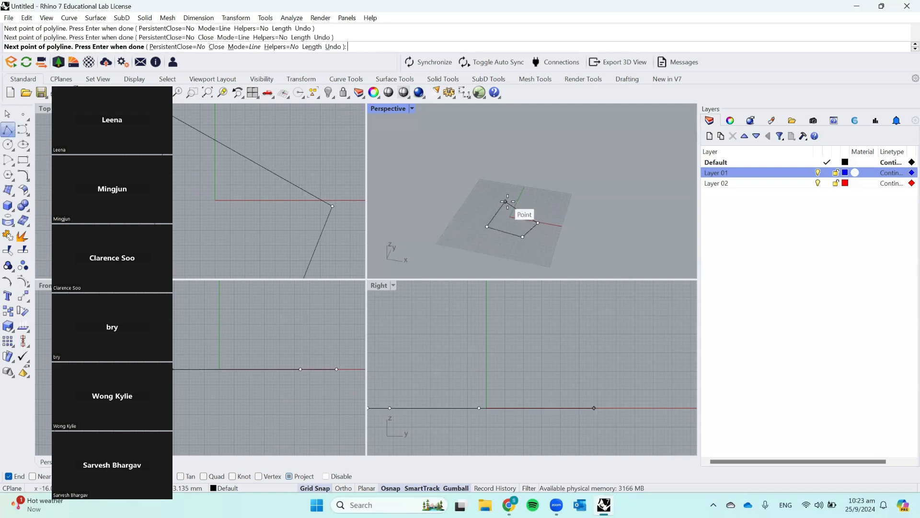
click(507, 202)
scroll(537, 220, up, 2)
key(ctrl+z)
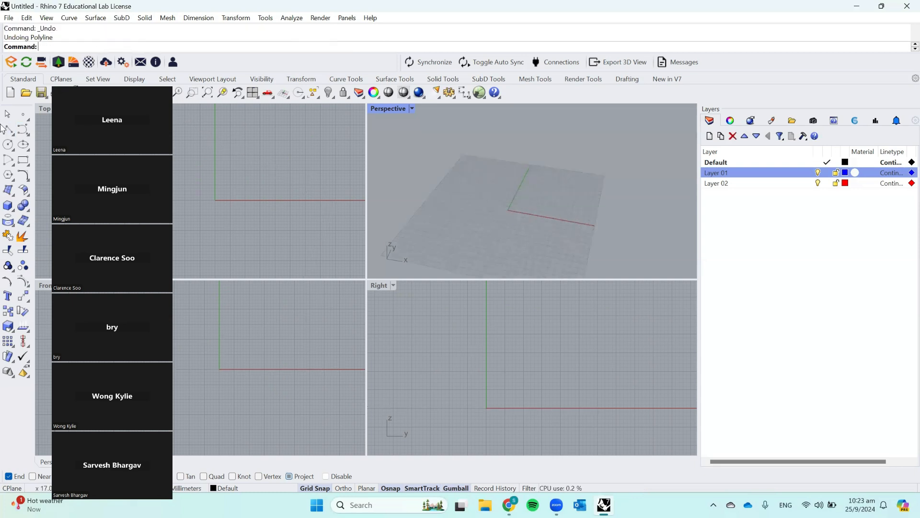
Step: Draw a single straight line segment in the Perspective viewport with the Line tool and delete it
click(11, 133)
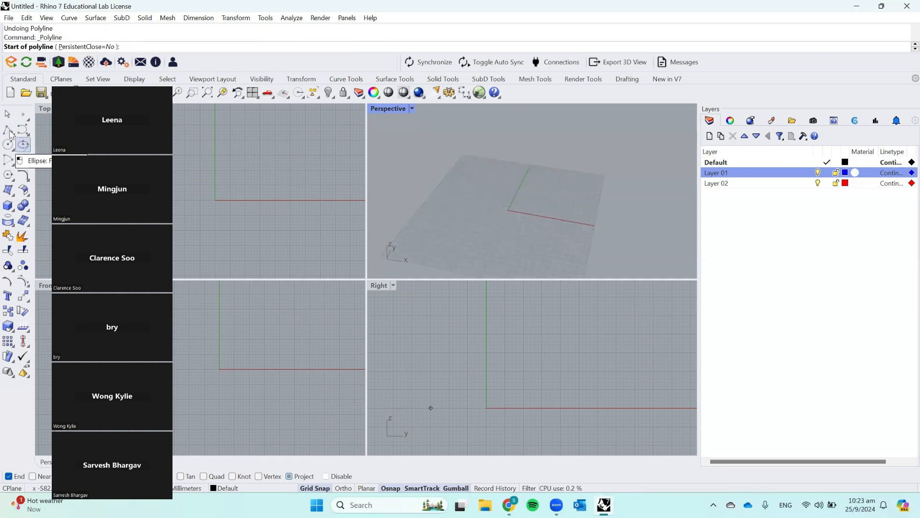
click(8, 131)
click(8, 132)
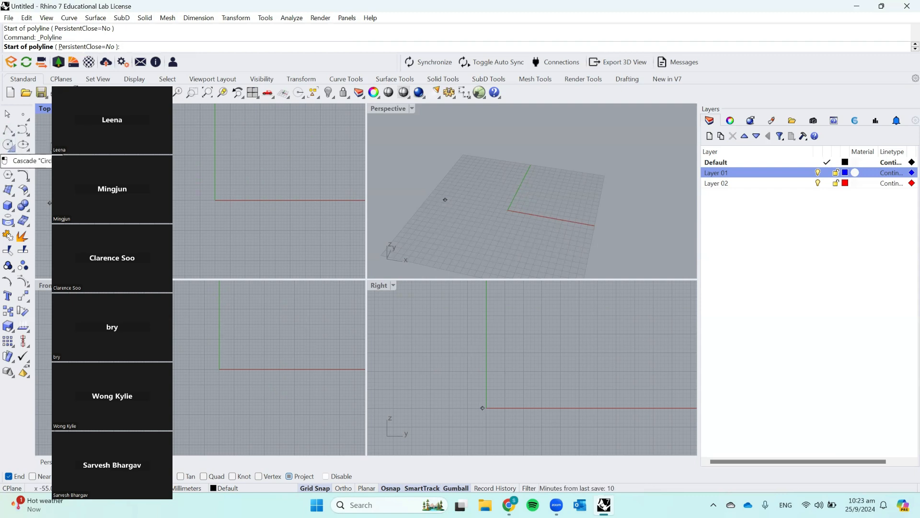
click(12, 136)
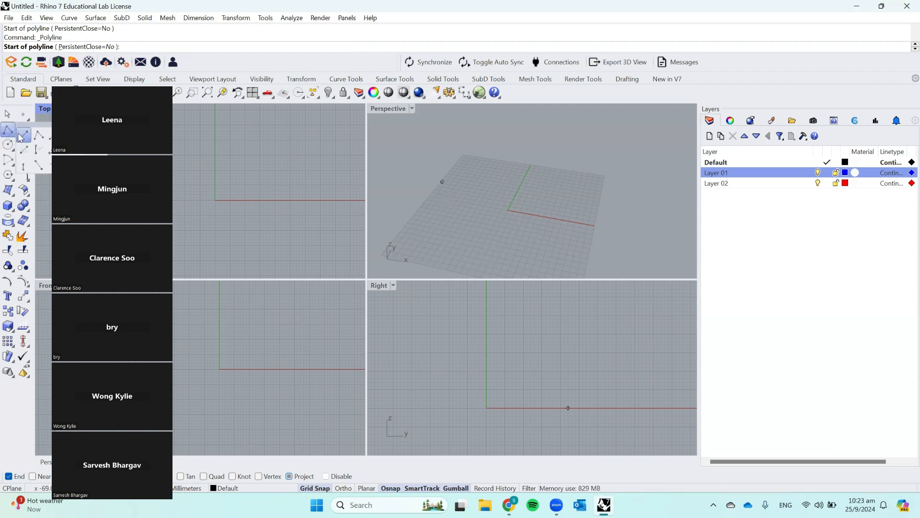
click(19, 135)
click(452, 210)
click(523, 181)
click(490, 193)
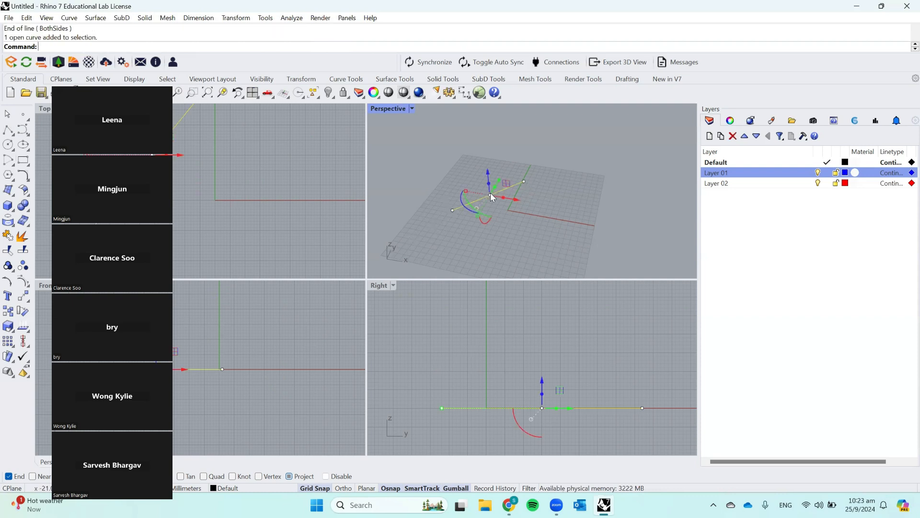
key(Delete)
Step: Draw a closed four-sided polyline near the grid origin in the Perspective viewport
click(8, 130)
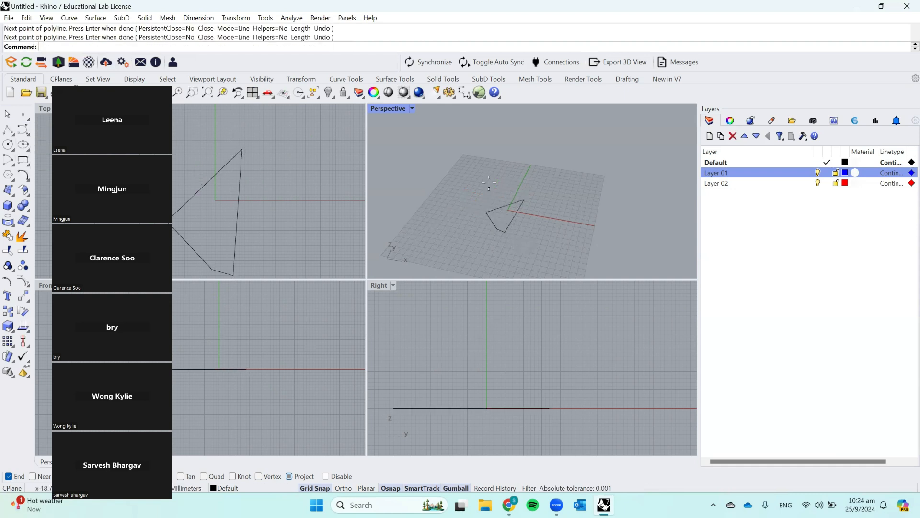
Step: Draw an open degree 3 control-point curve with six points around the four-sided polyline in the Perspective viewport
click(23, 130)
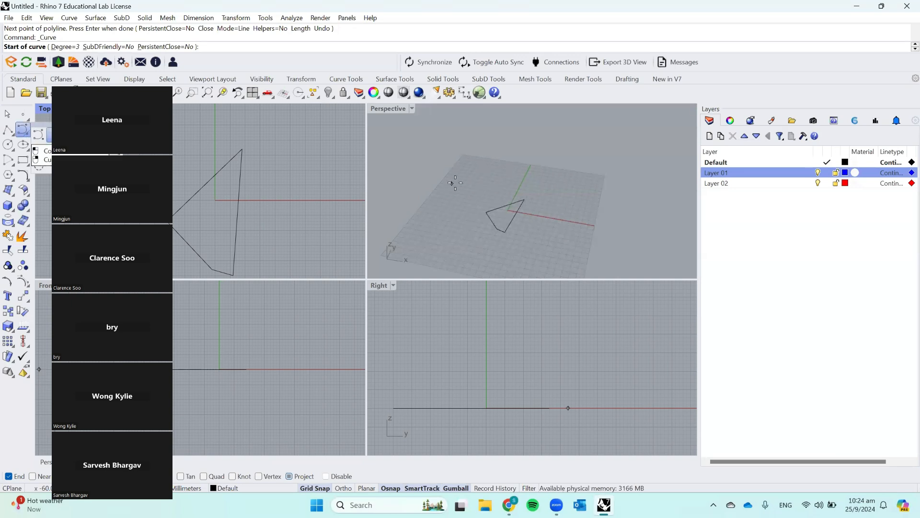
click(456, 184)
click(494, 162)
click(534, 176)
click(568, 193)
click(568, 219)
click(562, 236)
key(Return)
Step: Move the curve's second control point up off the grid to bend the curve into 3D
right_drag(555, 245, 532, 194)
click(435, 165)
click(449, 158)
drag(476, 163, 415, 120)
scroll(440, 142, down, 7)
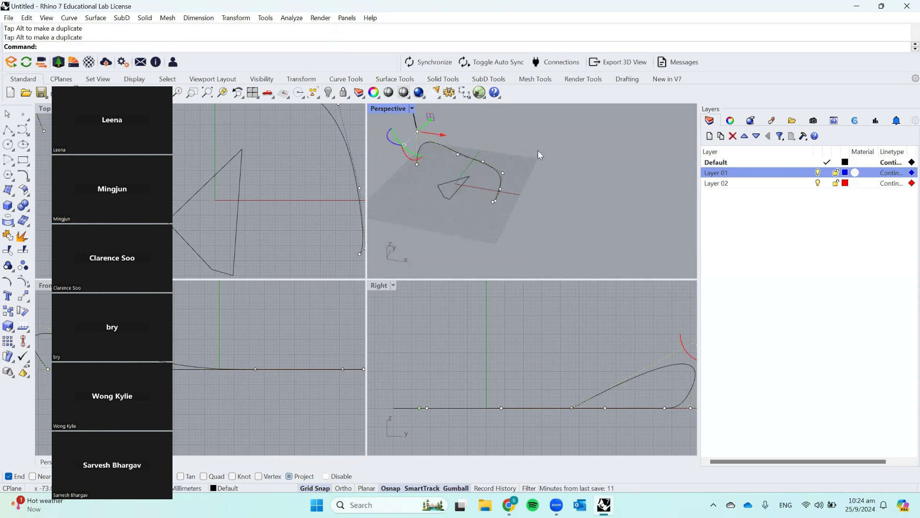
scroll(541, 163, down, 2)
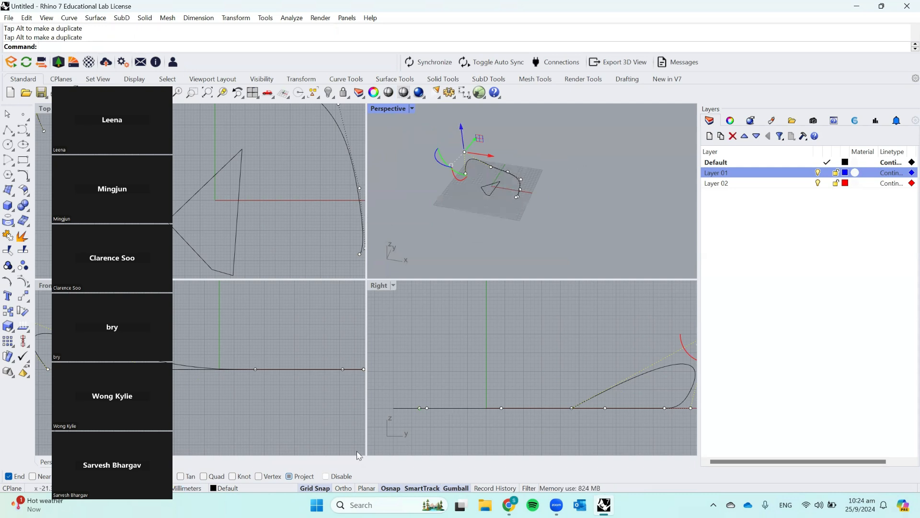
Step: Turn off the Project object snap option and delete the control-point curve
click(289, 476)
scroll(502, 157, up, 3)
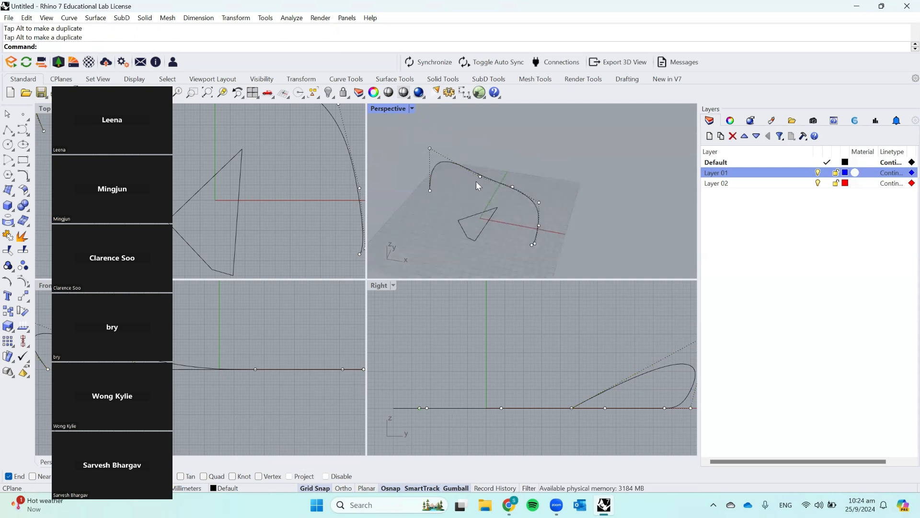
click(442, 163)
key(Delete)
click(477, 216)
right_drag(556, 205, 556, 193)
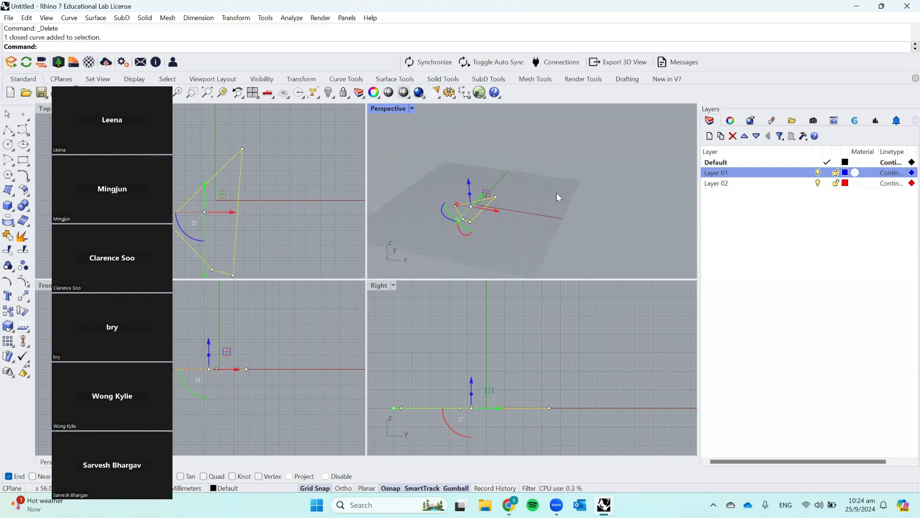
scroll(455, 186, up, 2)
text(Extra)
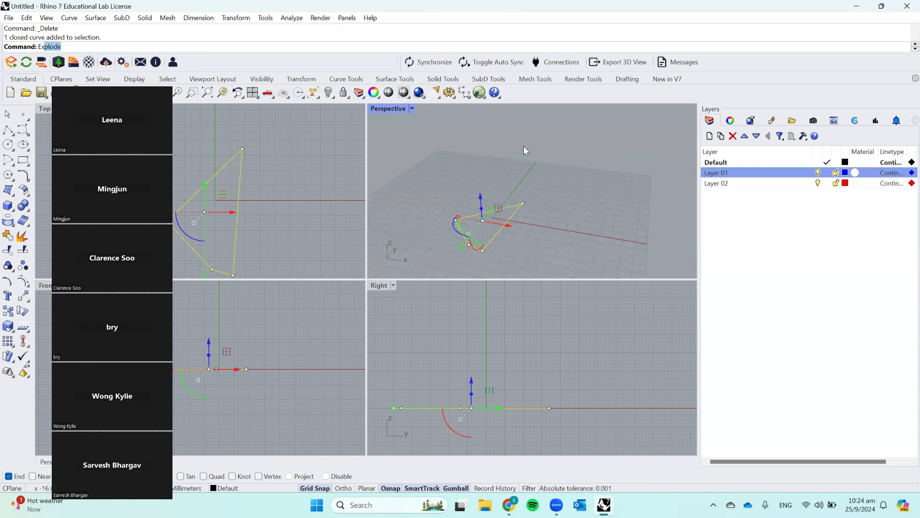
key(BackSpace)
text(udeCrv)
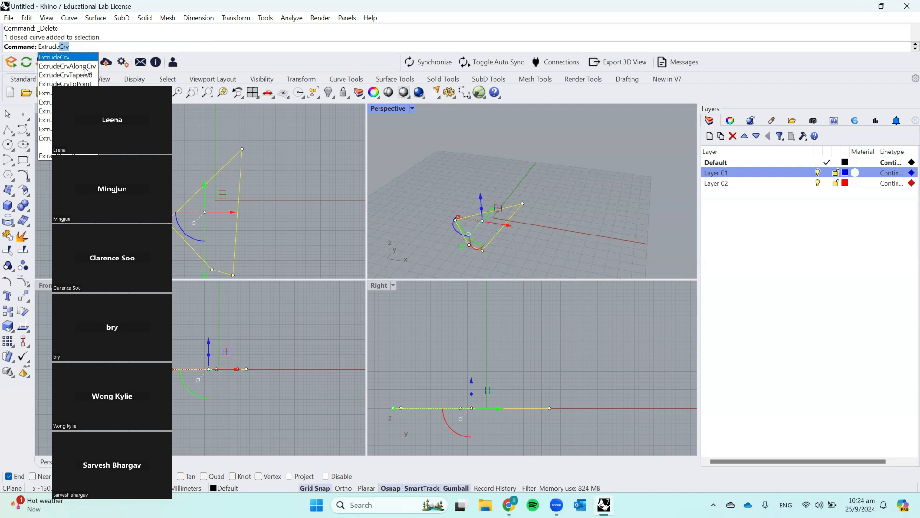
key(Escape)
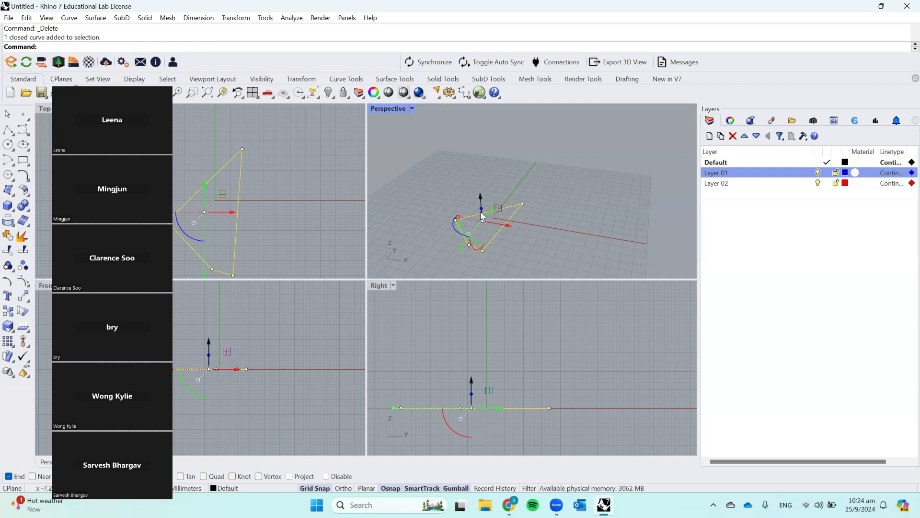
Step: Extrude the closed polyline freehand upward with the Gumball and undo the extrusion
drag(482, 209, 510, 144)
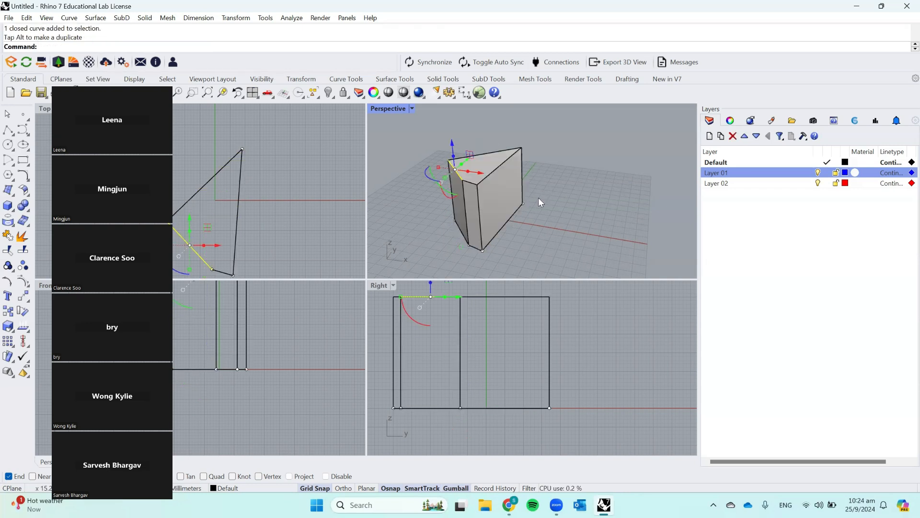
right_drag(571, 154, 522, 180)
key(ctrl+z)
Step: Extrude the closed polyline 100 mm upward along Z with the Gumball
right_drag(591, 244, 629, 213)
click(570, 203)
right_drag(570, 202, 550, 199)
click(528, 215)
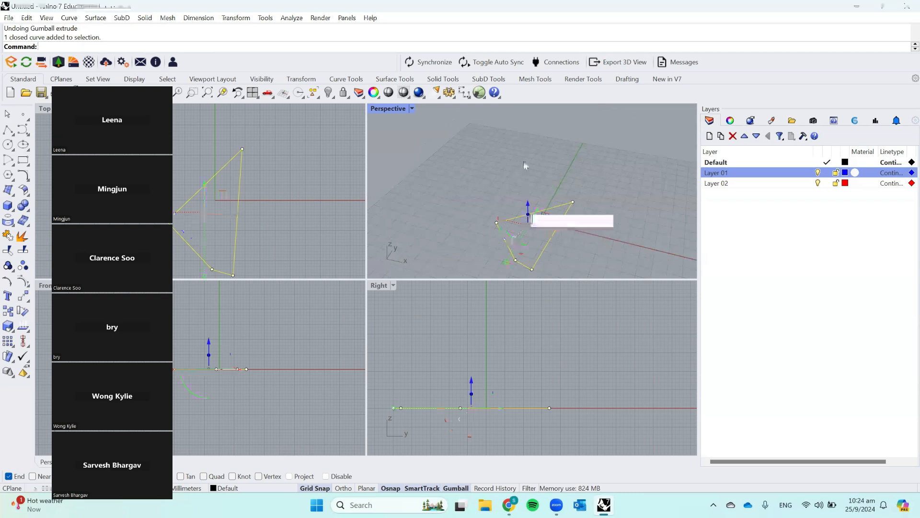
click(524, 161)
click(529, 214)
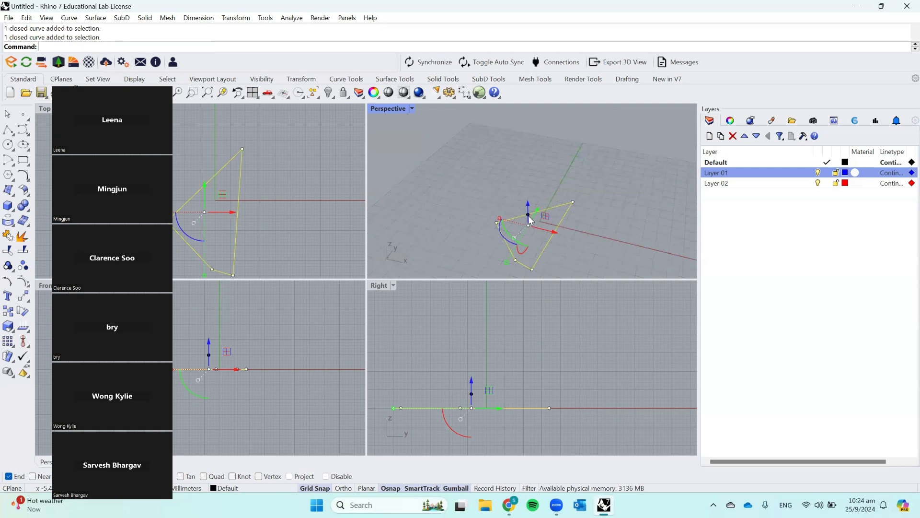
click(528, 215)
text(100)
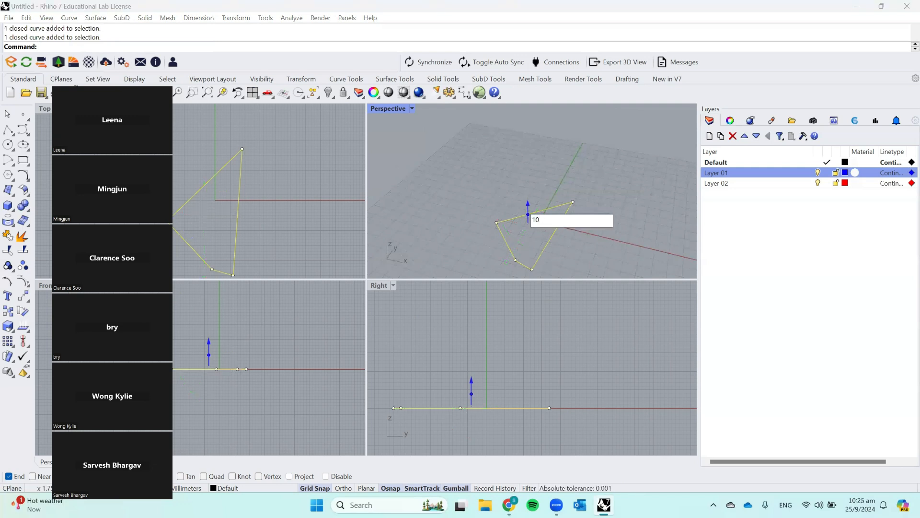
key(Return)
Step: Examine the extruded polyline from above and from the side to check whether its ends are capped
scroll(580, 157, down, 7)
right_drag(602, 205, 558, 260)
scroll(549, 206, down, 5)
scroll(548, 206, up, 6)
click(576, 209)
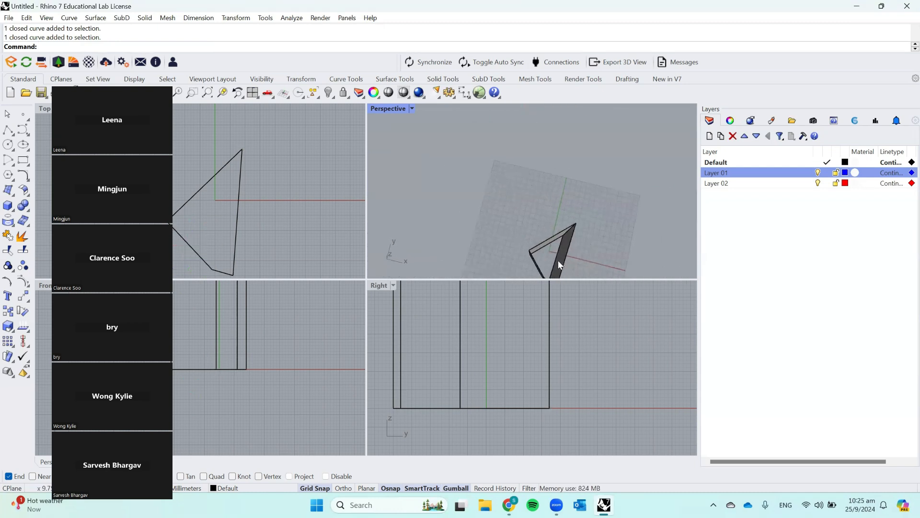
scroll(542, 233, up, 5)
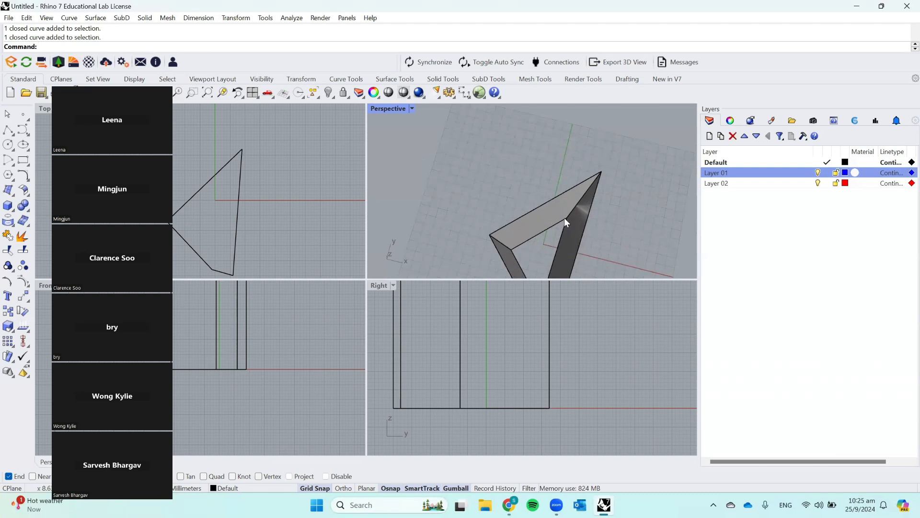
scroll(504, 172, down, 5)
right_drag(546, 205, 545, 254)
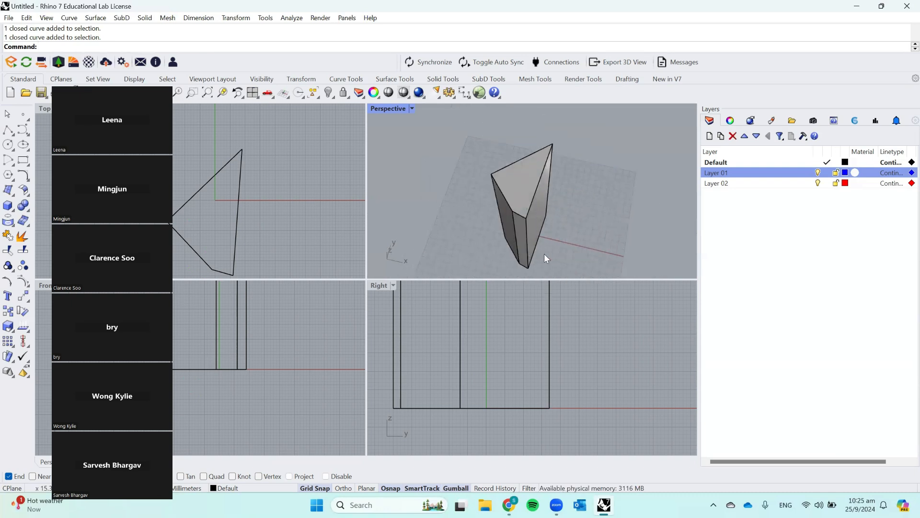
Step: Delete the open extrusion and fill the closed polyline with a surface using PlanarSrf
click(542, 212)
key(Delete)
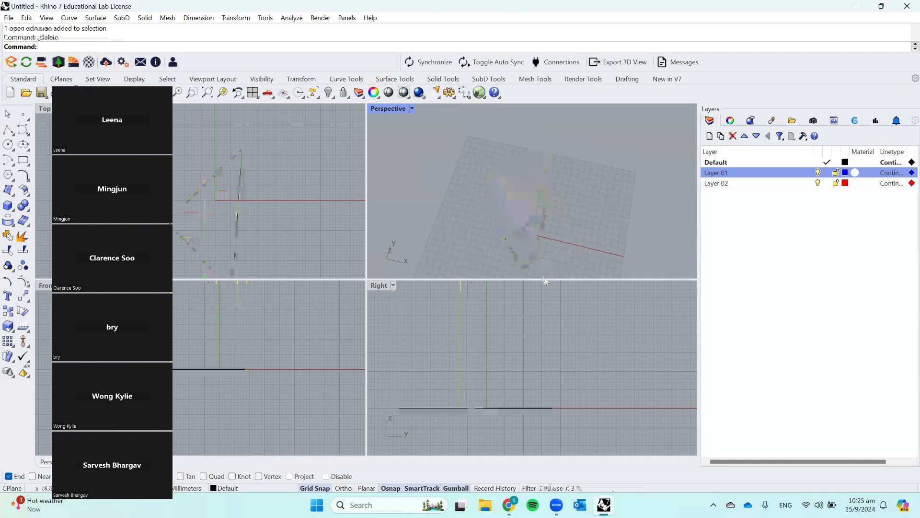
right_drag(497, 172, 551, 192)
click(538, 235)
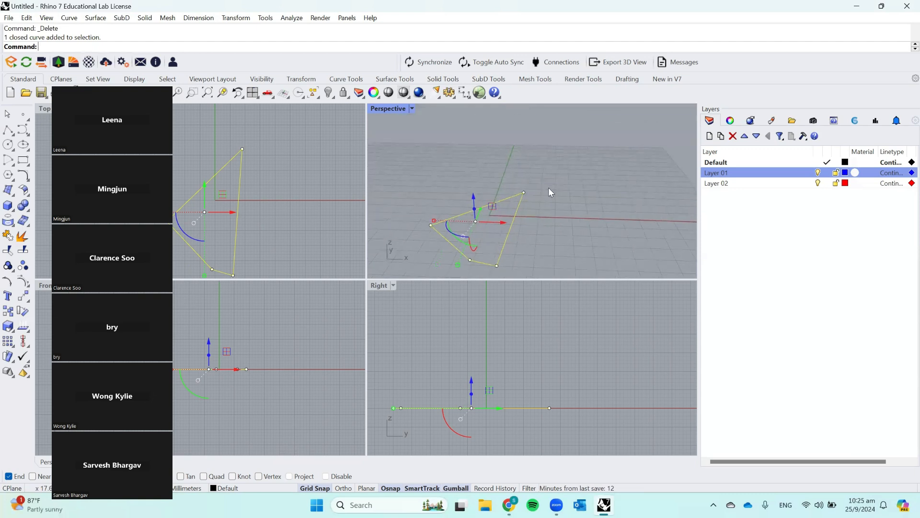
text(PlanarSrf)
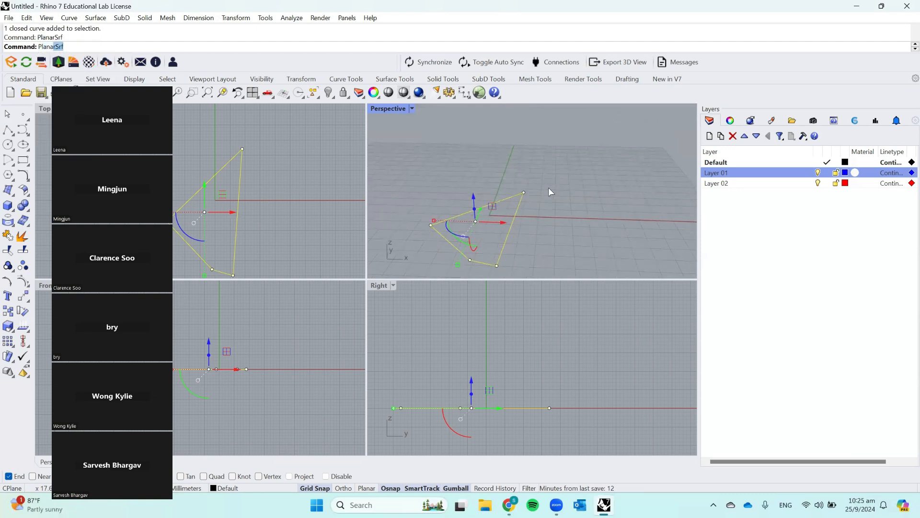
key(Return)
Step: Examine the new planar surface in the Perspective viewport by selecting it at several places
click(551, 187)
right_drag(556, 200, 535, 236)
click(492, 203)
click(542, 225)
click(495, 216)
click(530, 229)
click(516, 209)
click(536, 235)
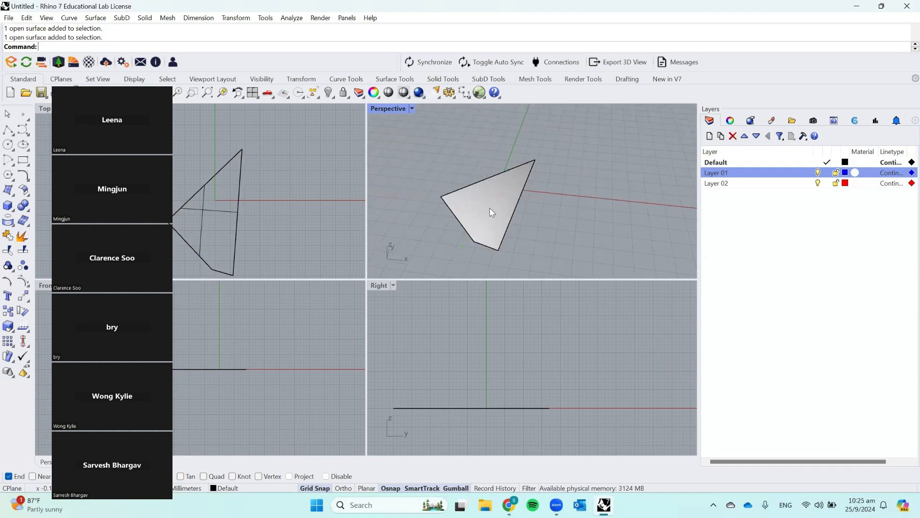
Step: Extrude the planar surface 100 mm upward with the Gumball and select the resulting solid to check its object type
click(490, 208)
mouse_move(577, 230)
right_down()
mouse_move(576, 182)
mouse_move(571, 245)
right_up()
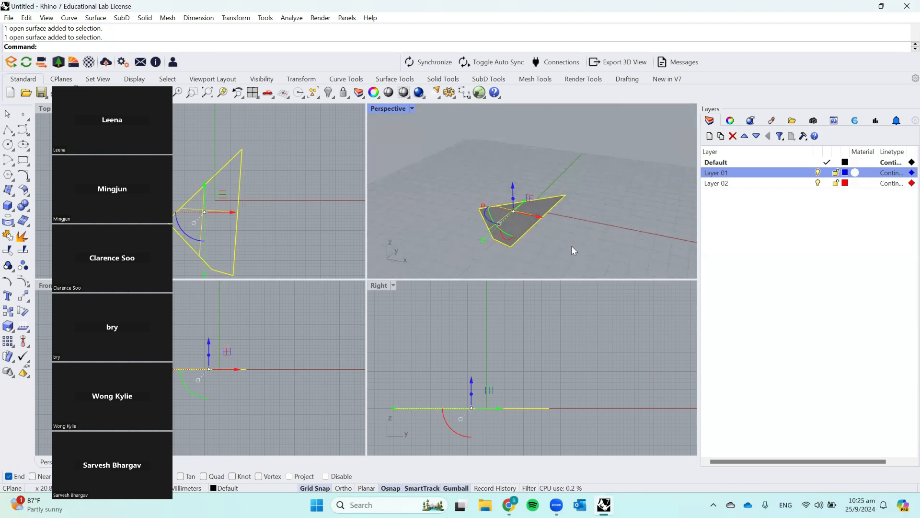
click(514, 198)
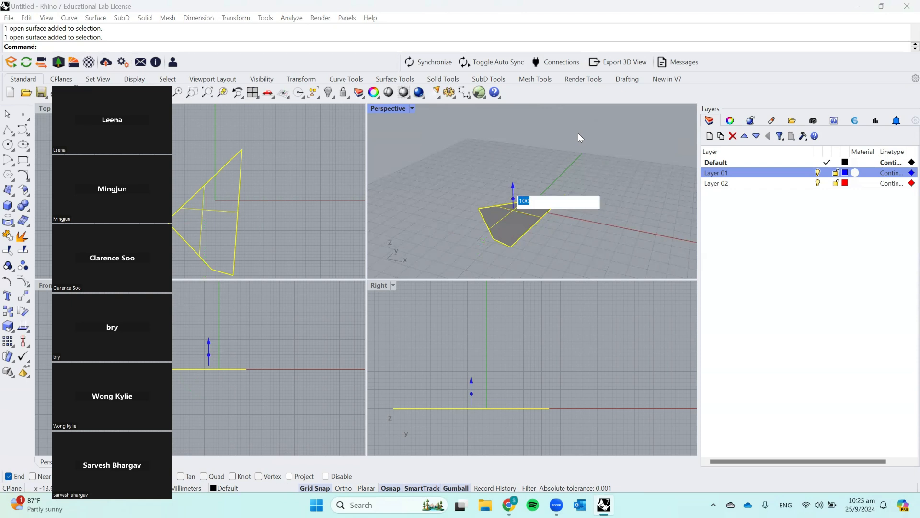
key(Return)
right_drag(578, 133, 583, 171)
click(448, 180)
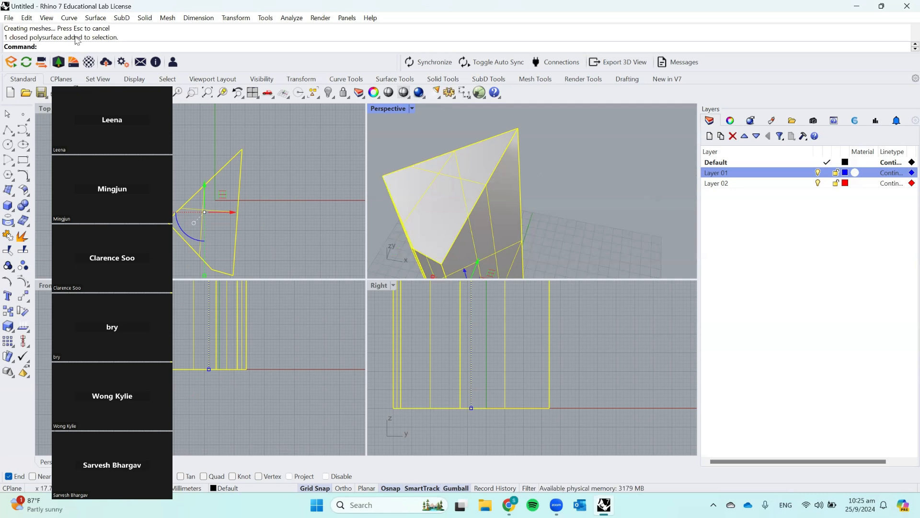
click(585, 127)
scroll(585, 127, down, 6)
Step: Undo back to the open extrusion of the polyline and select it to check its object type
key(ctrl+z)
key(ctrl+z)
key(ctrl+z)
click(576, 154)
right_drag(576, 154, 560, 180)
click(537, 190)
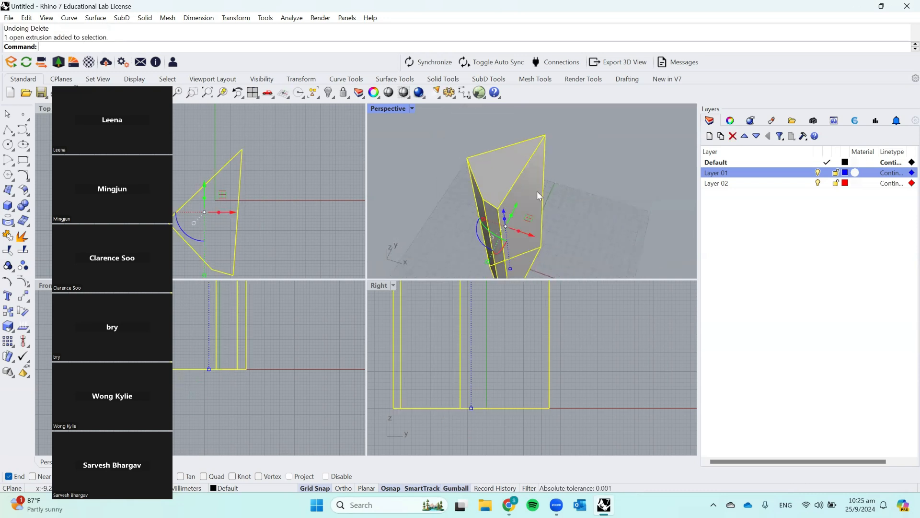
Step: Delete the restored open extrusion, keeping the closed polyline
click(568, 211)
right_drag(568, 212, 522, 244)
click(525, 203)
key(Delete)
Step: Create a surface inside the closed polyline with PlanarSrf and try selecting it along its edges
click(521, 244)
text(planarsrf)
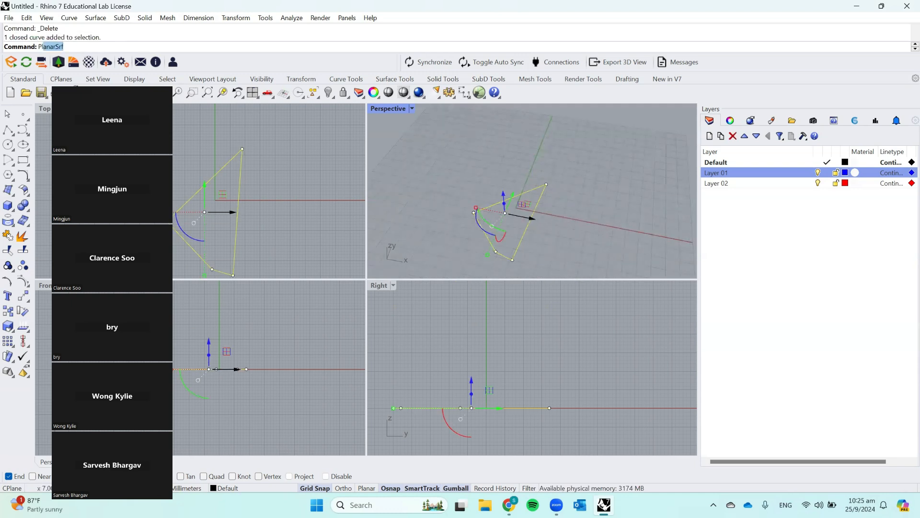
key(Return)
click(574, 159)
click(534, 214)
click(541, 224)
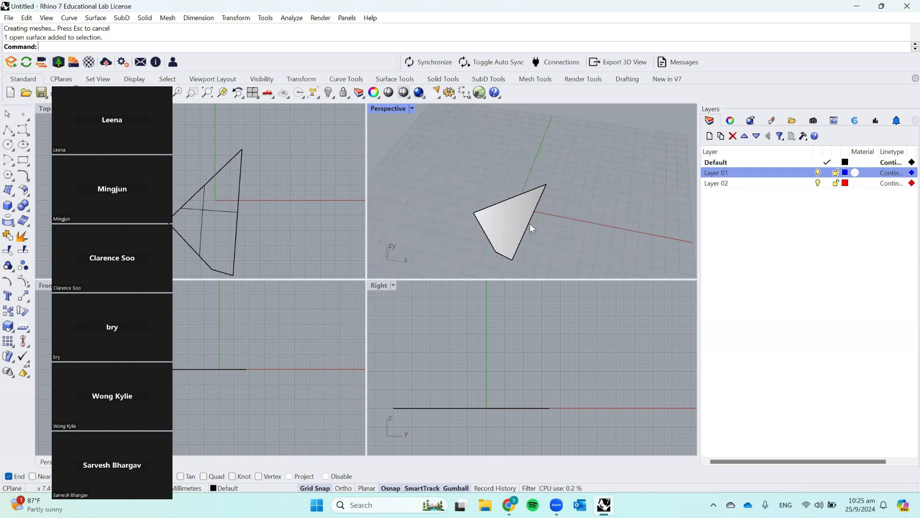
click(531, 223)
click(561, 190)
click(522, 207)
click(541, 198)
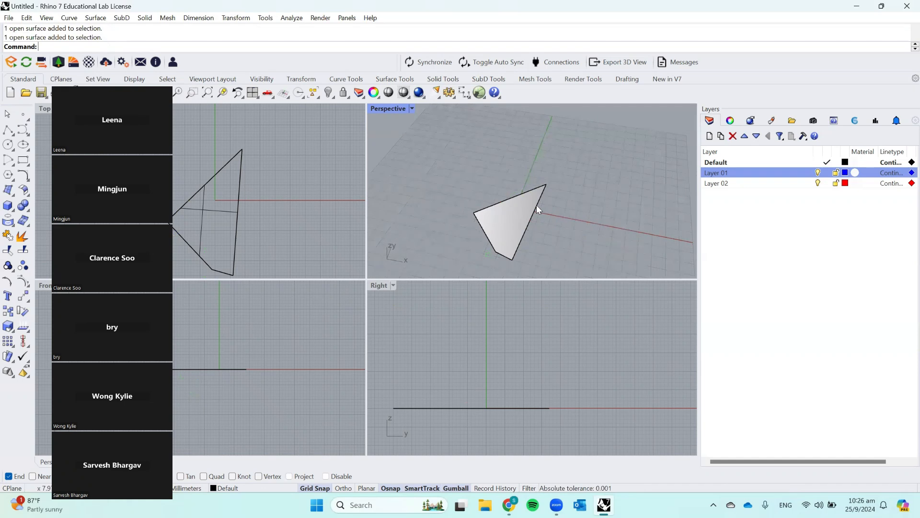
Step: Select all curves with SelCrv and delete them, and delete the remaining planar surface
text(Sel)
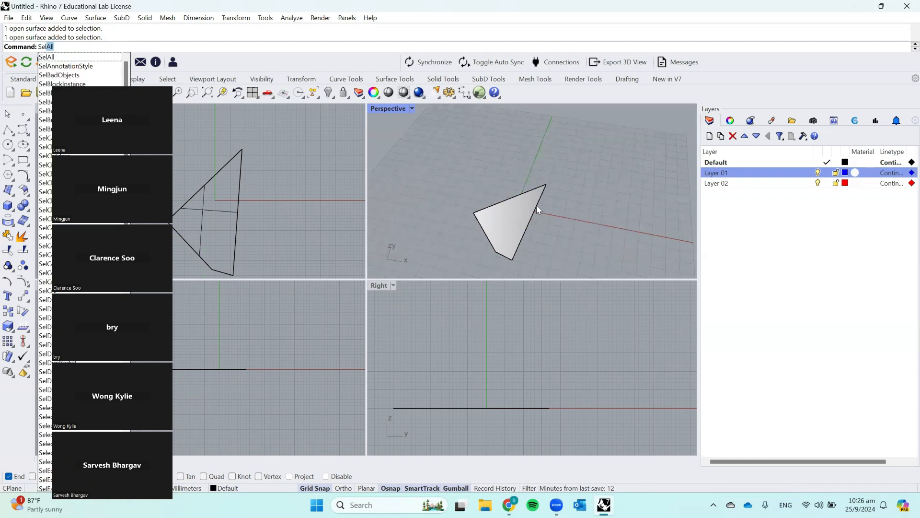
text(Crv)
key(Return)
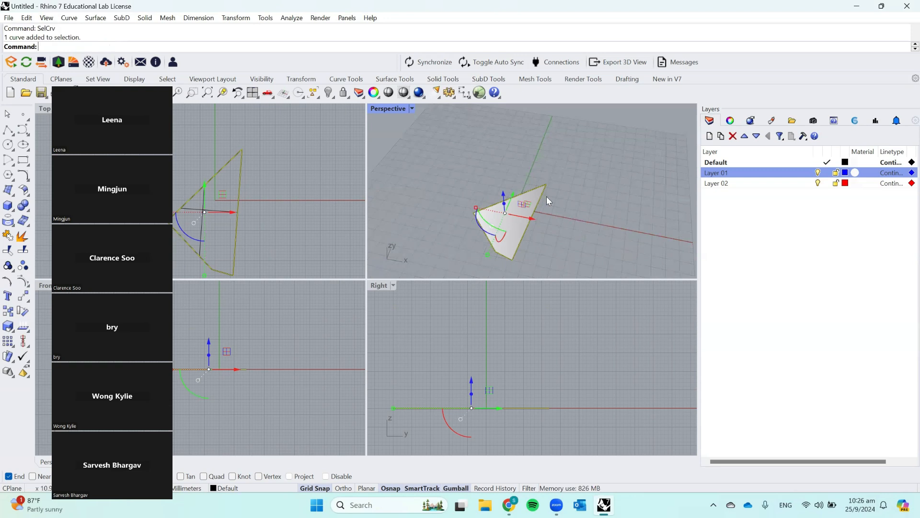
click(508, 156)
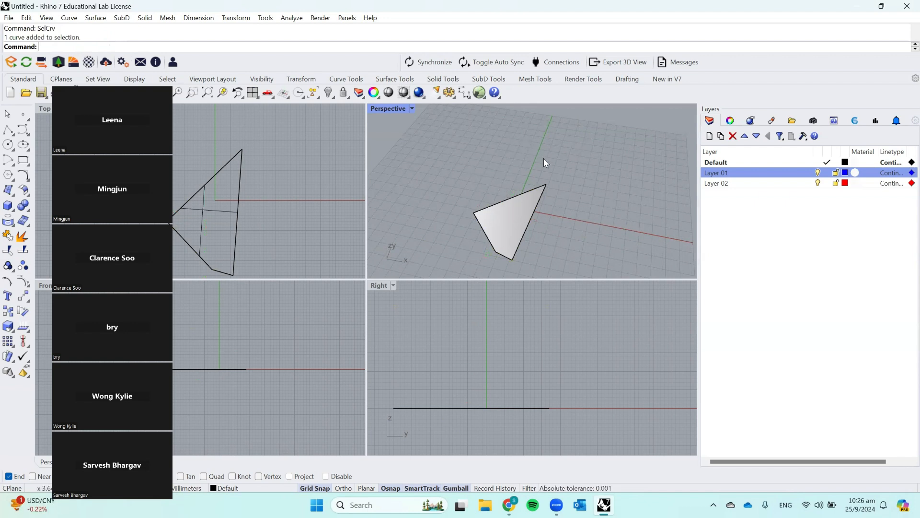
text(SelCrv)
key(Return)
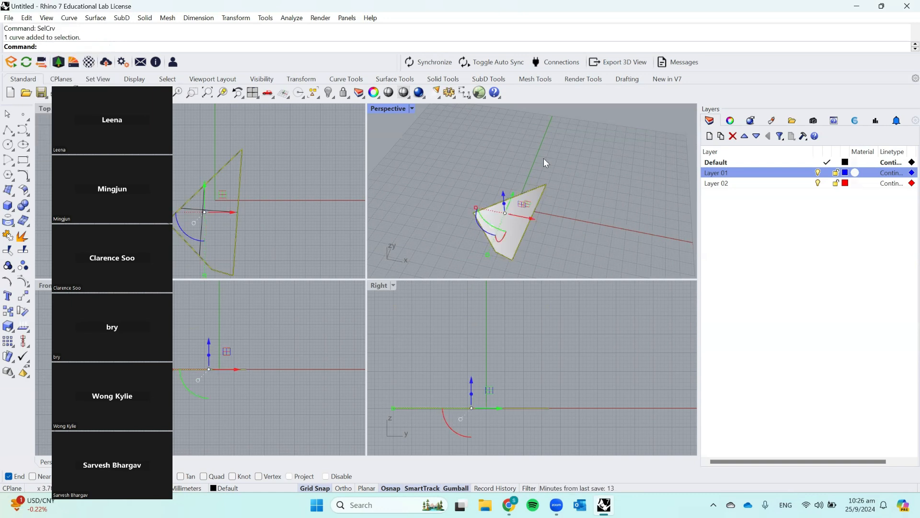
key(Delete)
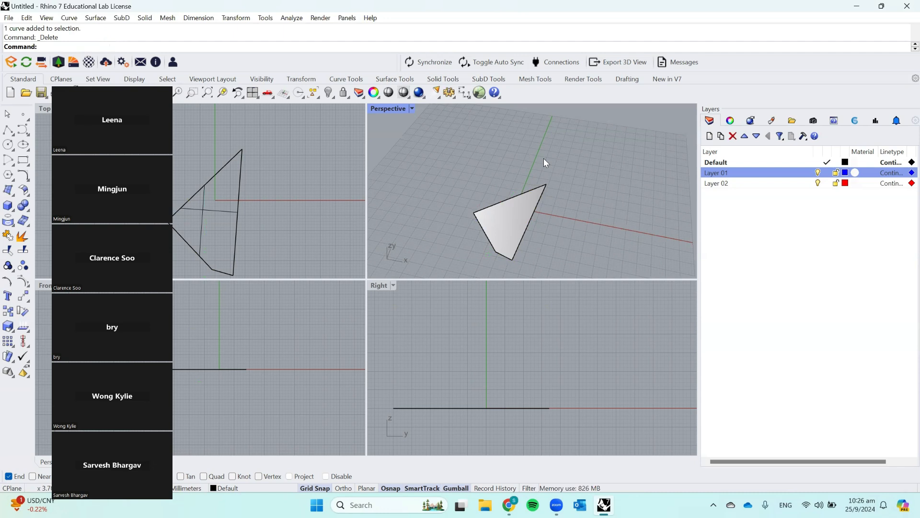
click(512, 223)
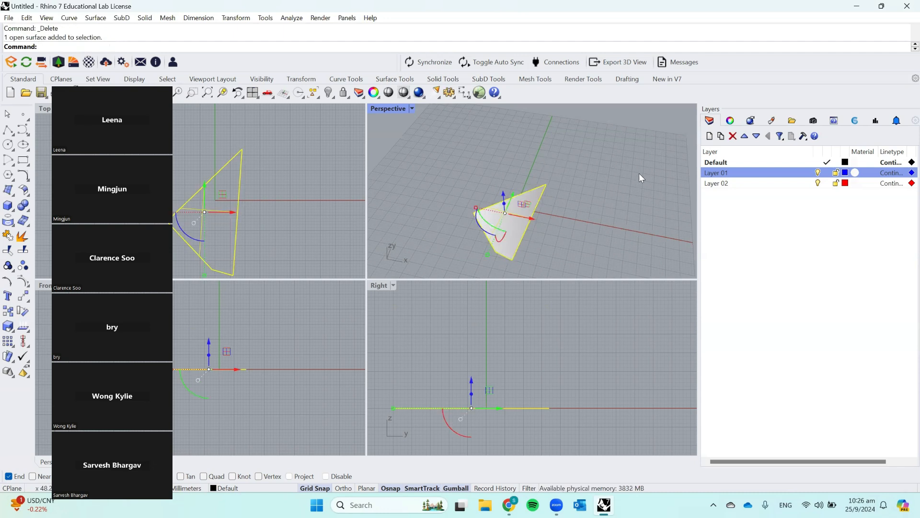
key(Delete)
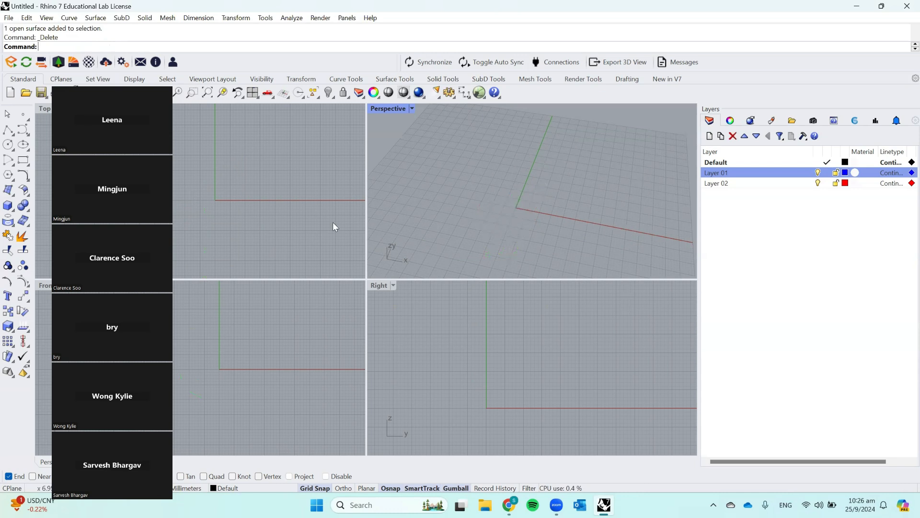
Step: Place a point at the grid origin and extrude it upward with the Gumball into a vertical line
click(25, 111)
click(517, 210)
drag(514, 197, 510, 128)
click(554, 173)
Step: Extrude the vertical line sideways with the Gumball into a surface and extrude that surface into a solid box
click(513, 180)
drag(526, 180, 644, 156)
click(551, 248)
click(539, 195)
scroll(420, 226, down, 7)
click(528, 247)
mouse_move(406, 237)
right_down()
mouse_move(606, 201)
mouse_move(549, 200)
right_up()
Step: Select all points with SelPt and delete the leftover point at the box's corner
click(545, 197)
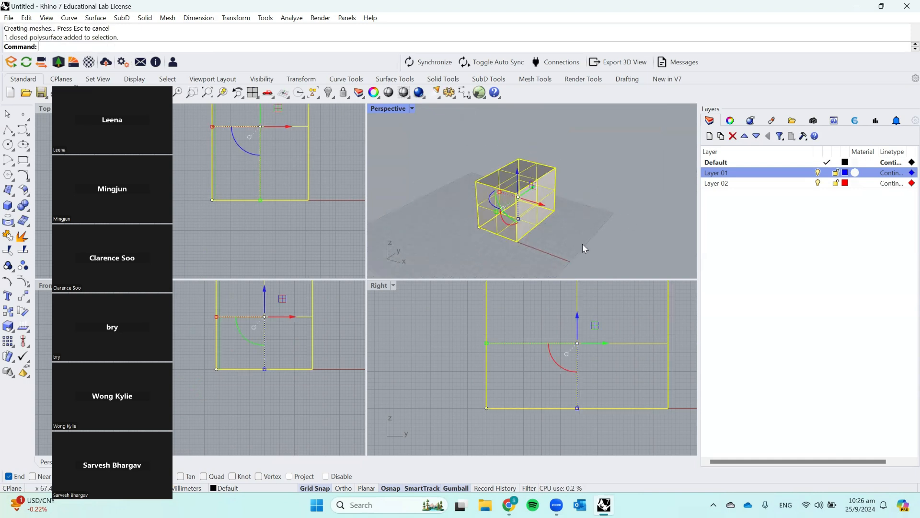
right_drag(581, 243, 478, 244)
click(476, 233)
text(SelPol)
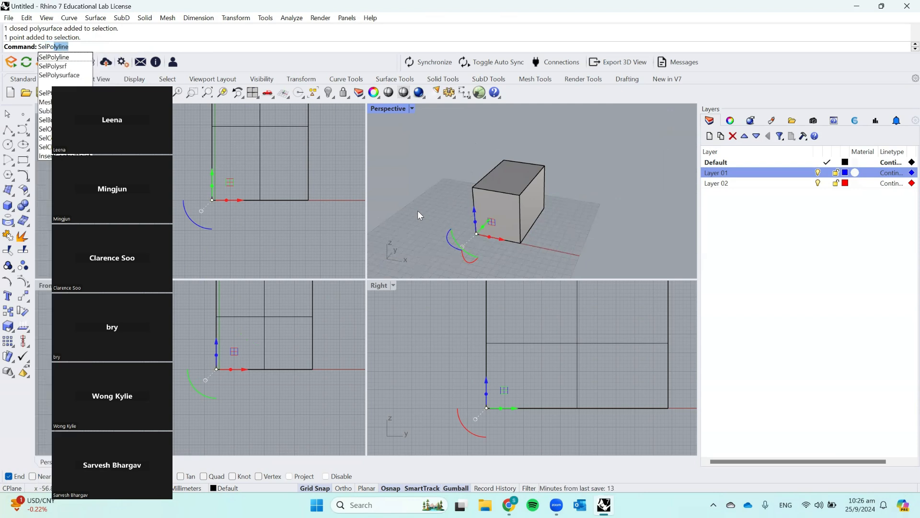
key(BackSpace)
key(BackSpace)
text(t)
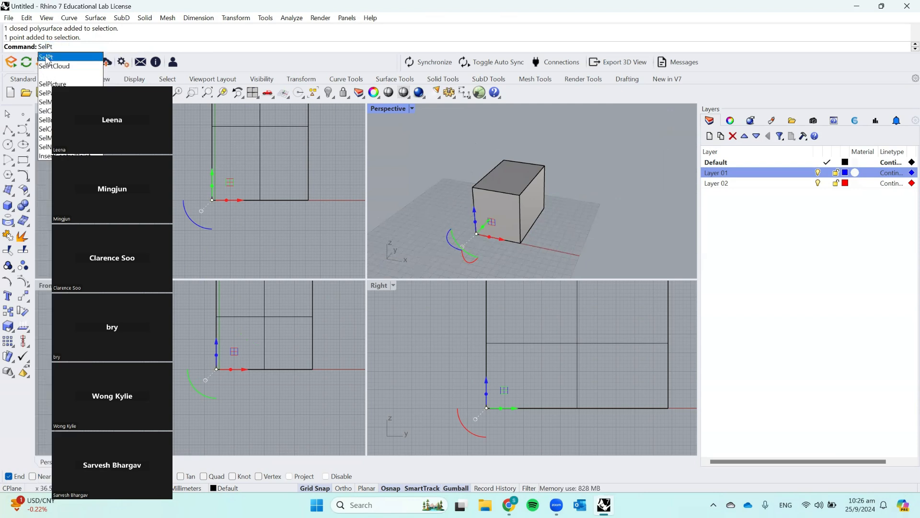
key(Return)
key(Delete)
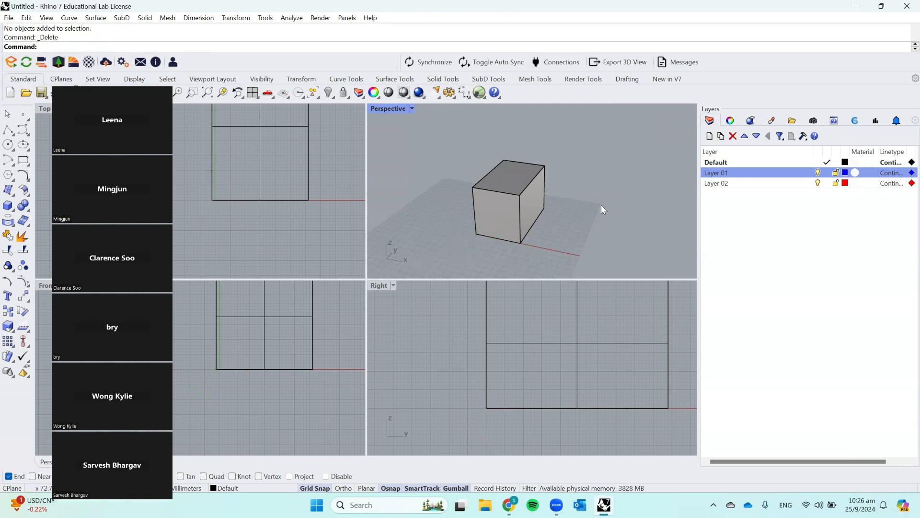
scroll(530, 203, up, 4)
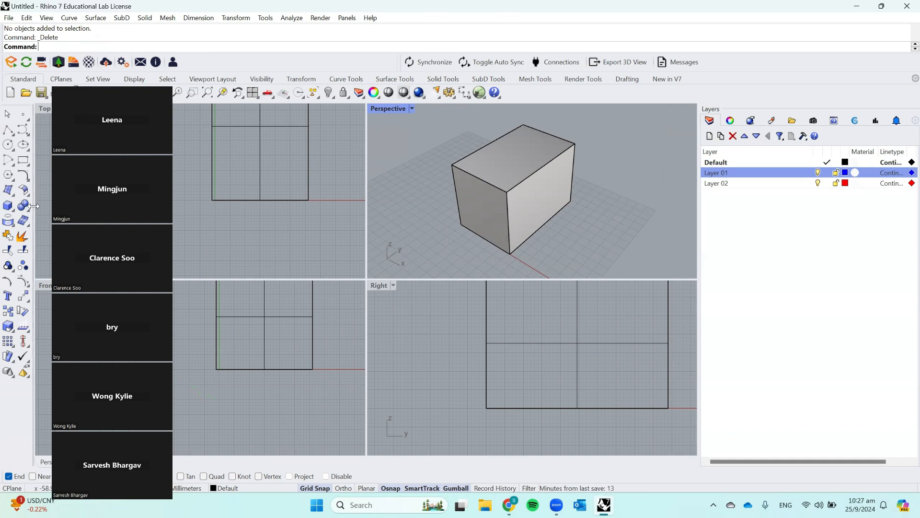
right_drag(510, 223, 537, 205)
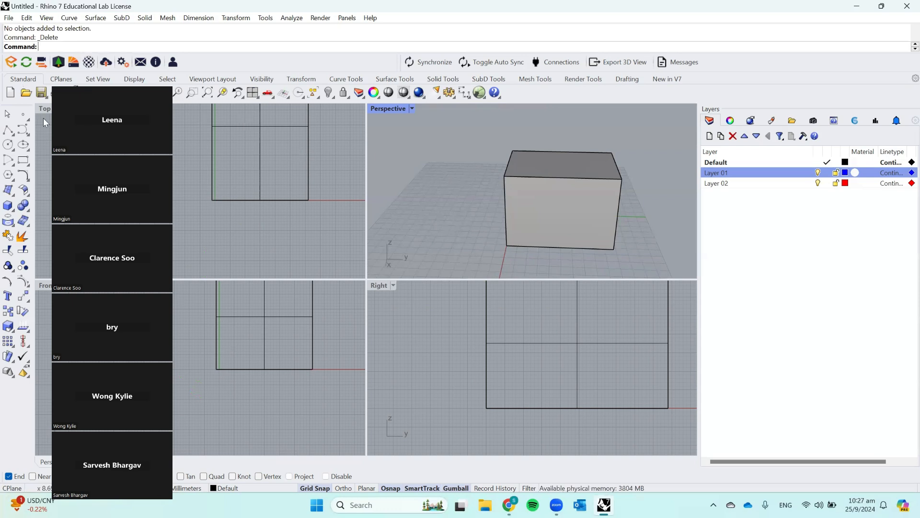
Step: Create a sphere beside the box and move it with the Gumball until it overlaps the box's near corner
click(10, 210)
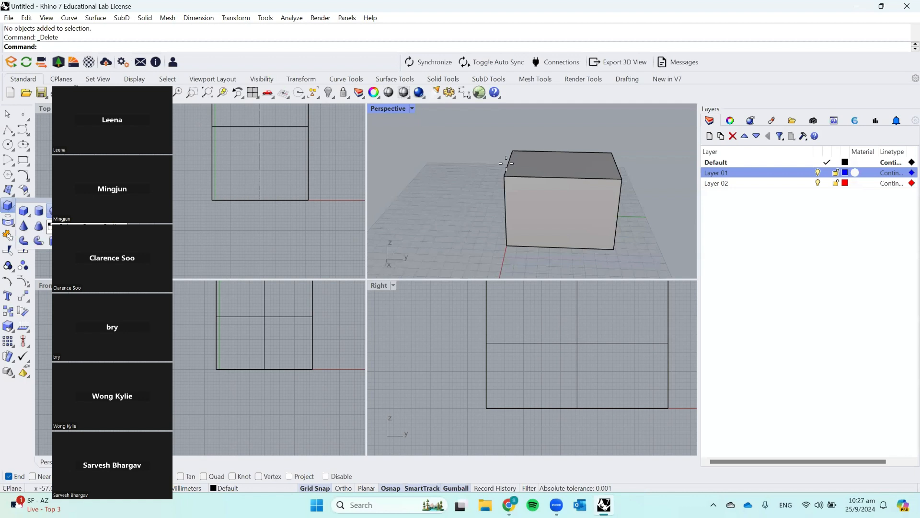
click(54, 211)
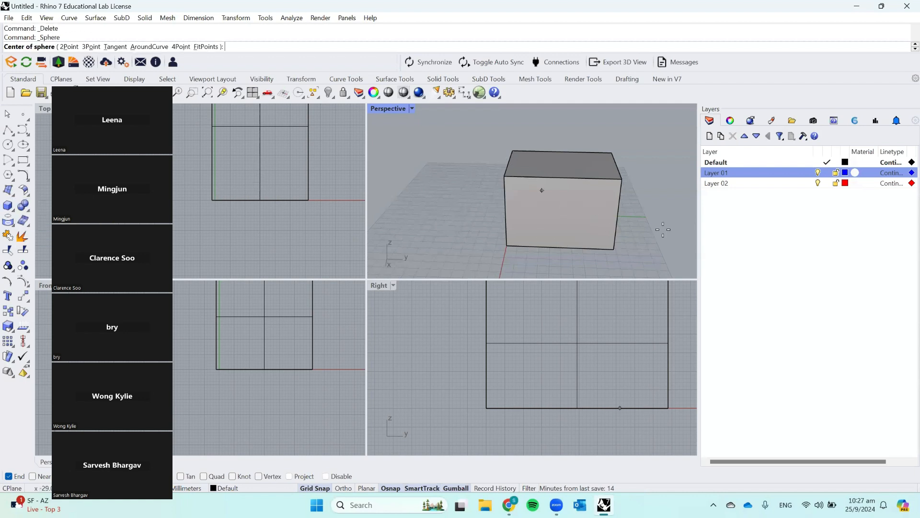
click(459, 177)
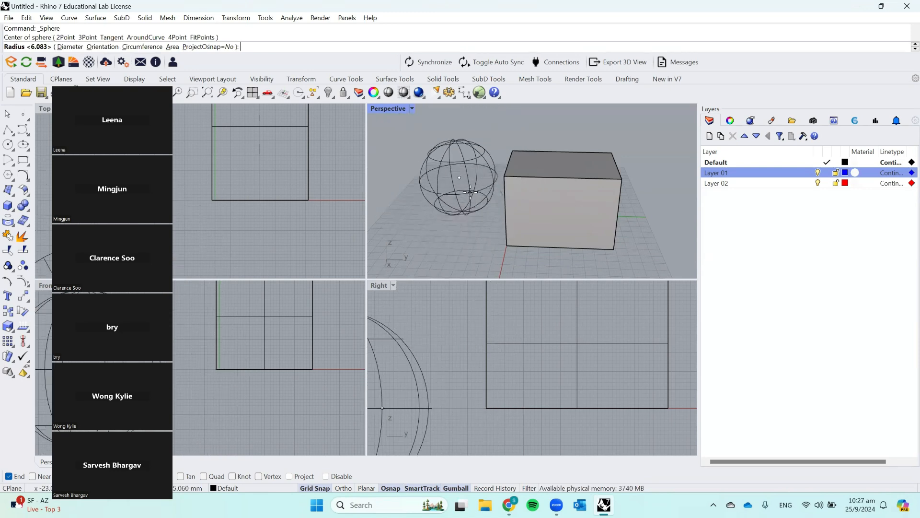
click(475, 193)
click(478, 187)
drag(488, 179, 551, 186)
right_drag(519, 234, 562, 213)
drag(443, 214, 512, 229)
right_drag(511, 229, 465, 244)
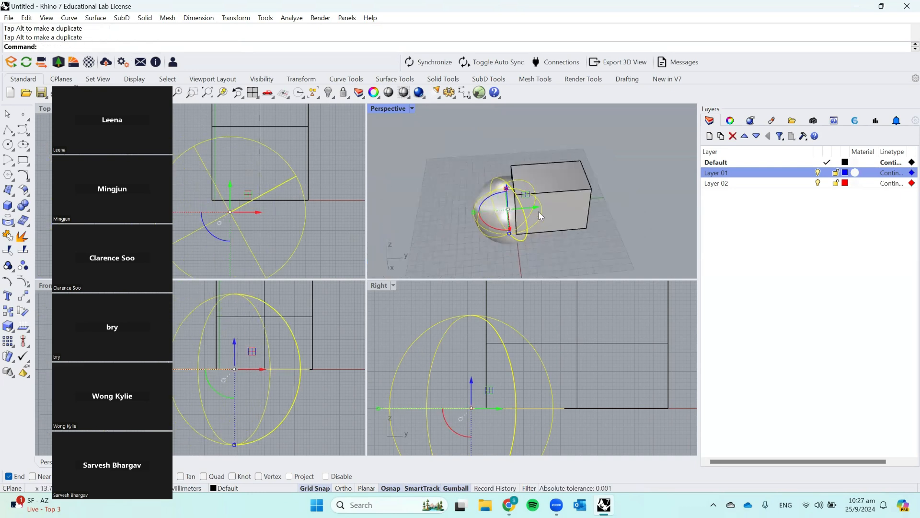
Step: Duplicate the sphere with the Gumball and place a smaller and a larger sphere overlapping opposite upper ends of the box
drag(537, 207, 547, 190)
key(alt)
drag(579, 155, 579, 168)
drag(590, 201, 595, 181)
click(632, 153)
right_drag(618, 185, 556, 172)
text(Boolean)
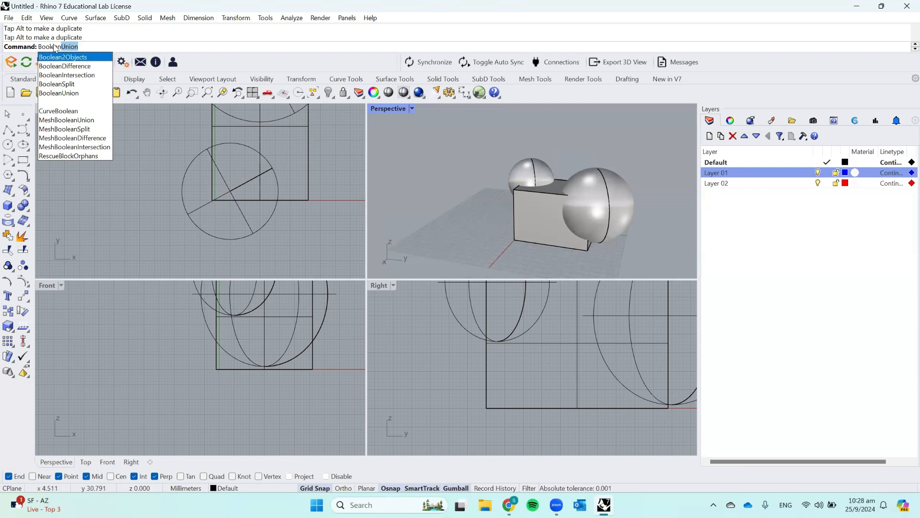
key(BackSpace)
key(BackSpace)
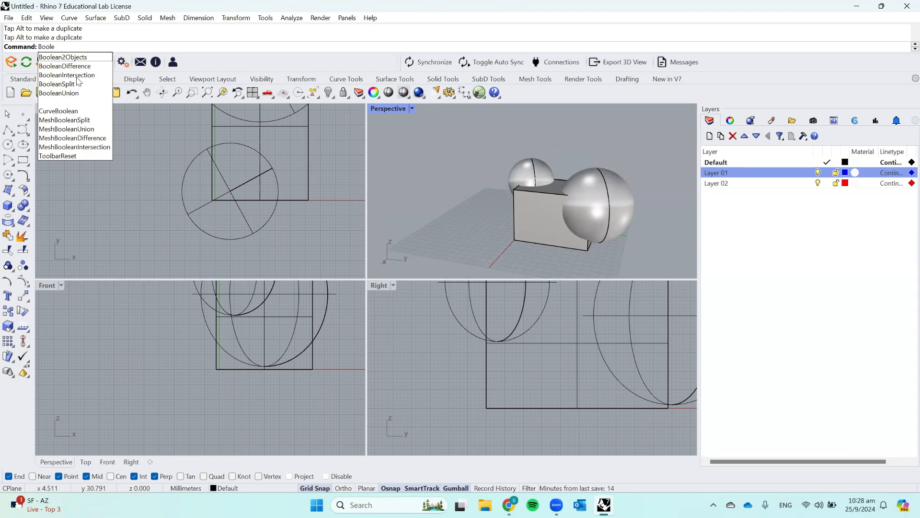
text(ean)
key(Return)
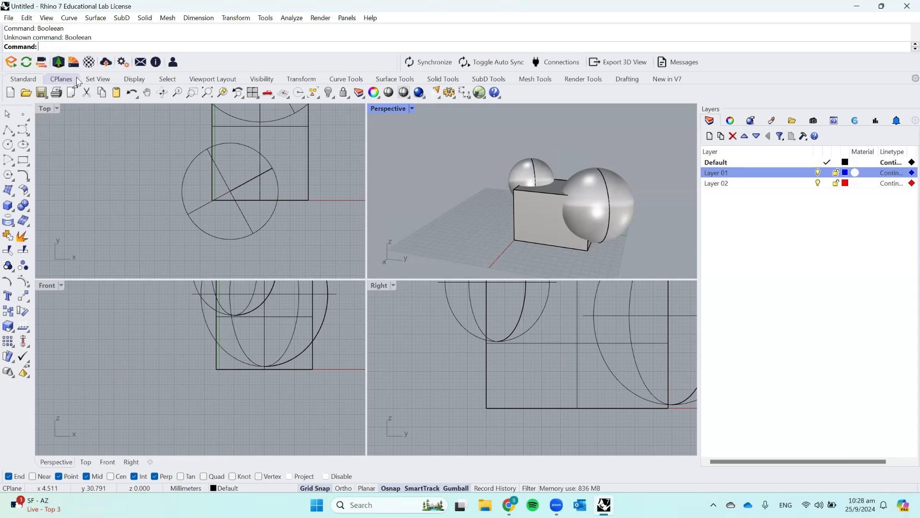
Step: Try a BooleanUnion of the box and both spheres
text(BooleanUnion)
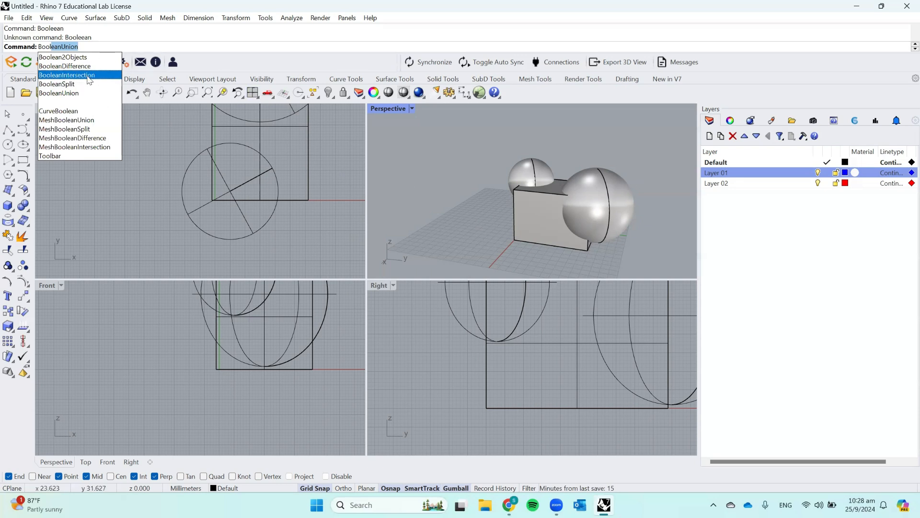
key(Return)
right_drag(473, 181, 553, 198)
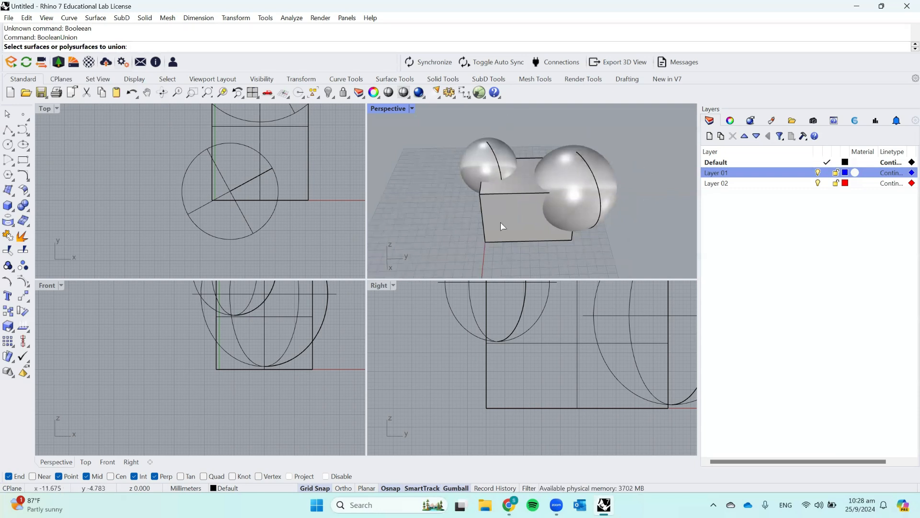
click(505, 160)
click(533, 197)
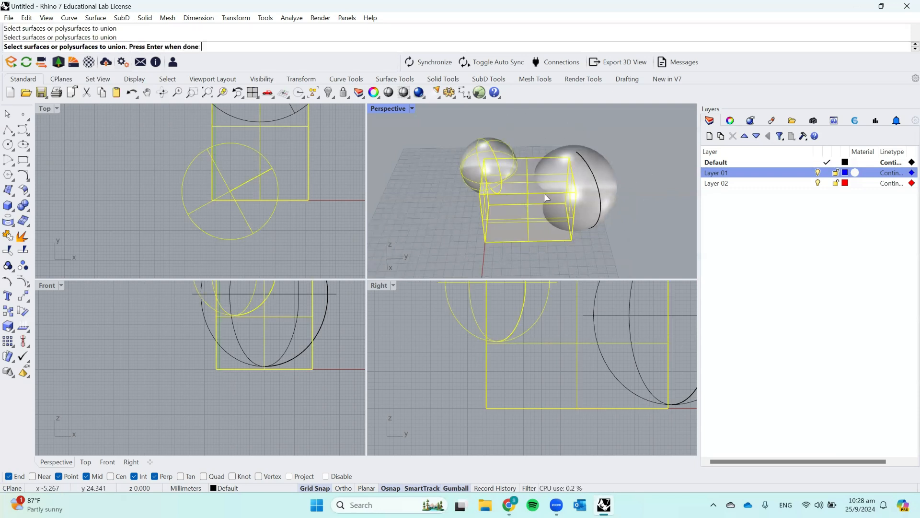
click(617, 170)
key(Return)
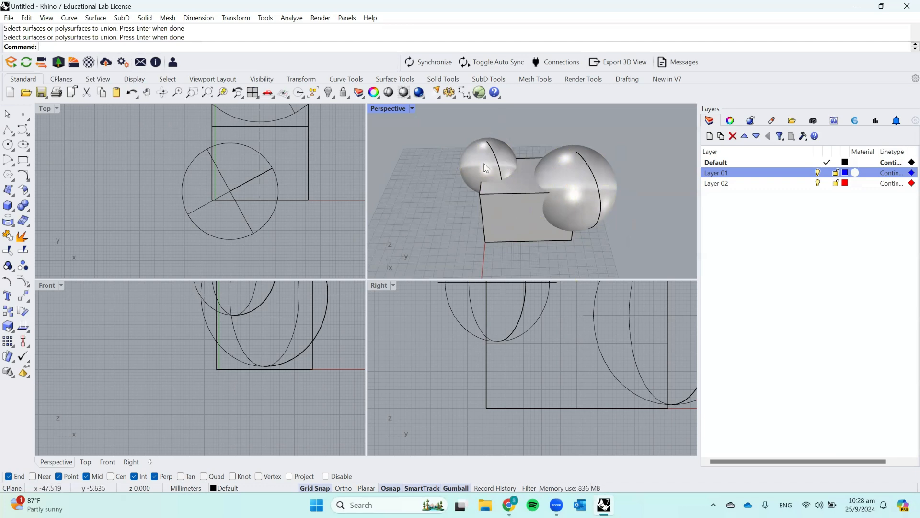
Step: Select the box and both spheres together, clear the selection, and select the small sphere and the box one at a time
drag(401, 117, 643, 254)
key(Escape)
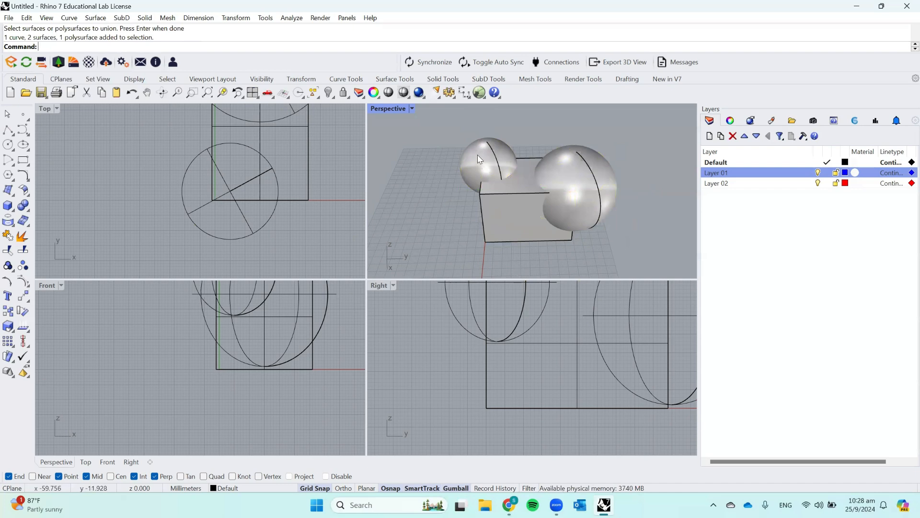
click(479, 159)
shift+click(515, 204)
shift+click(598, 161)
click(622, 124)
click(475, 145)
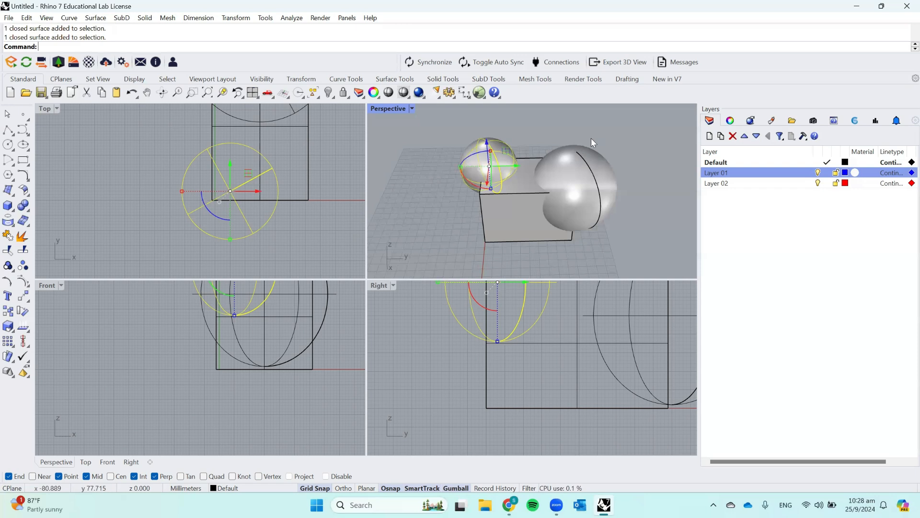
click(522, 215)
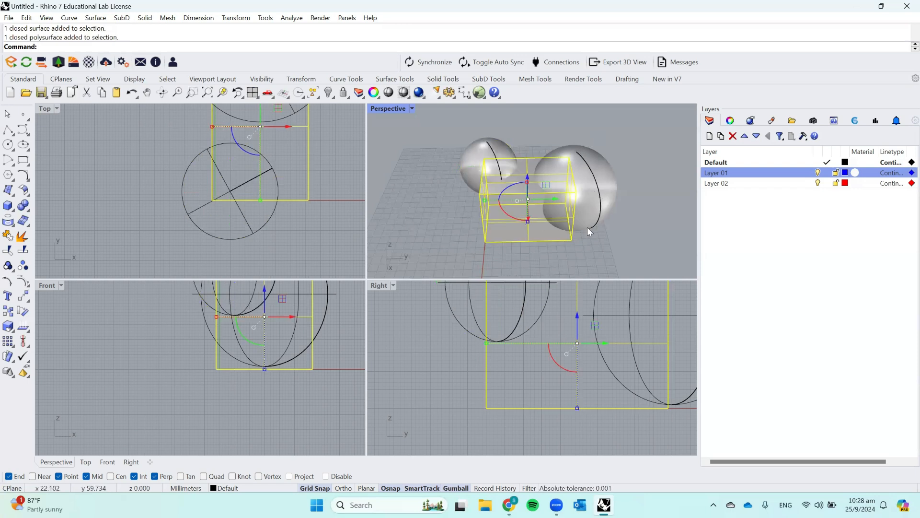
click(588, 130)
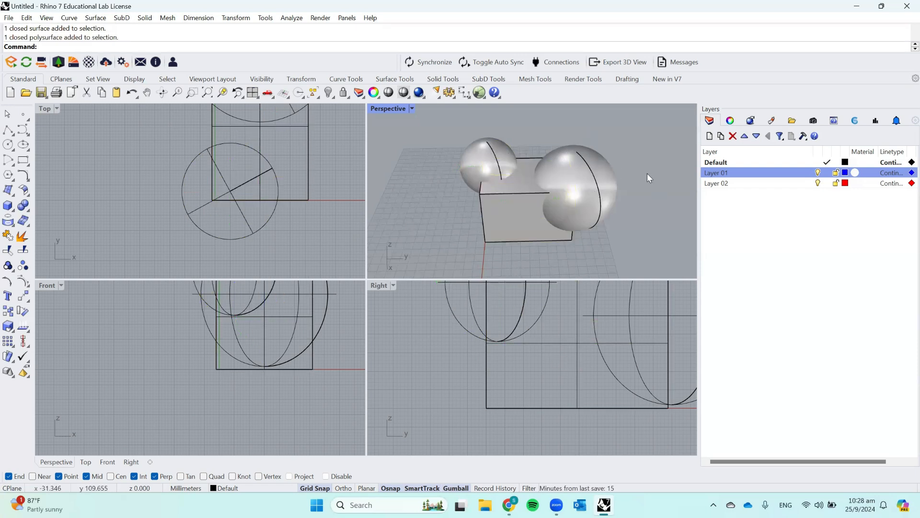
Step: Select both spheres and the box, remove the large sphere from the selection, and clear the selection
click(487, 147)
shift+click(573, 181)
shift+click(527, 219)
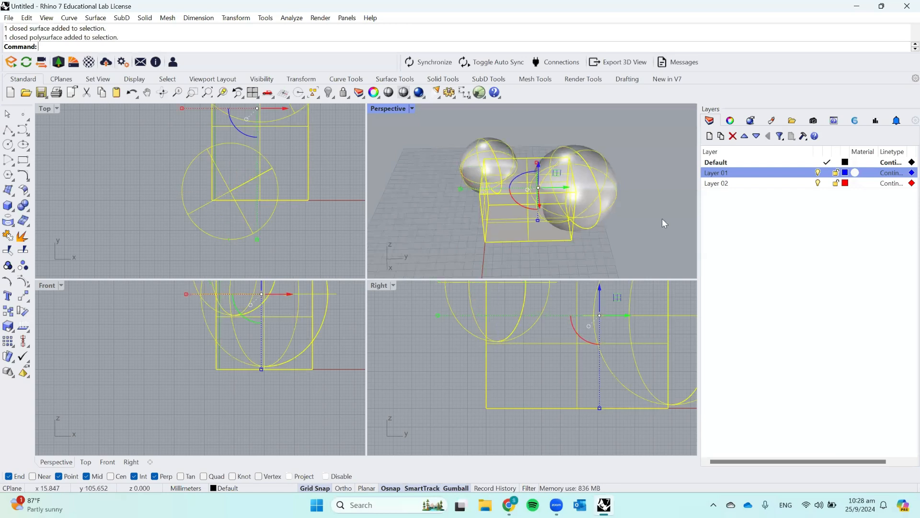
ctrl+click(605, 170)
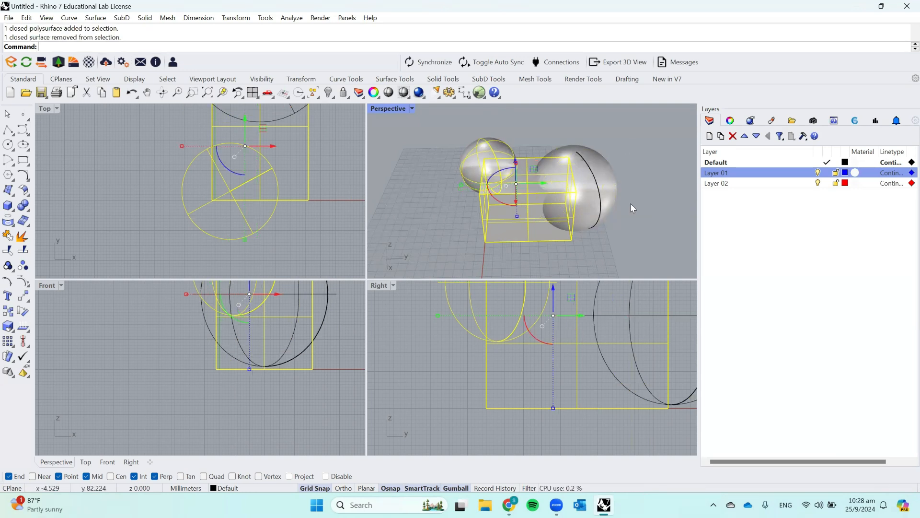
click(637, 225)
Step: Select all three solids, remove the box and large sphere from the selection with a crossing window, and deselect everything
click(490, 158)
shift+click(528, 189)
shift+click(572, 197)
drag(631, 236, 550, 168)
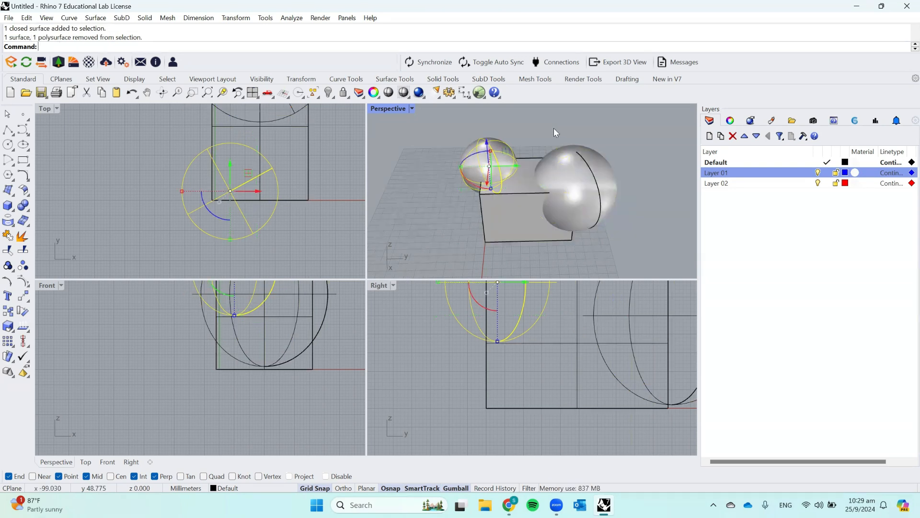
key(Escape)
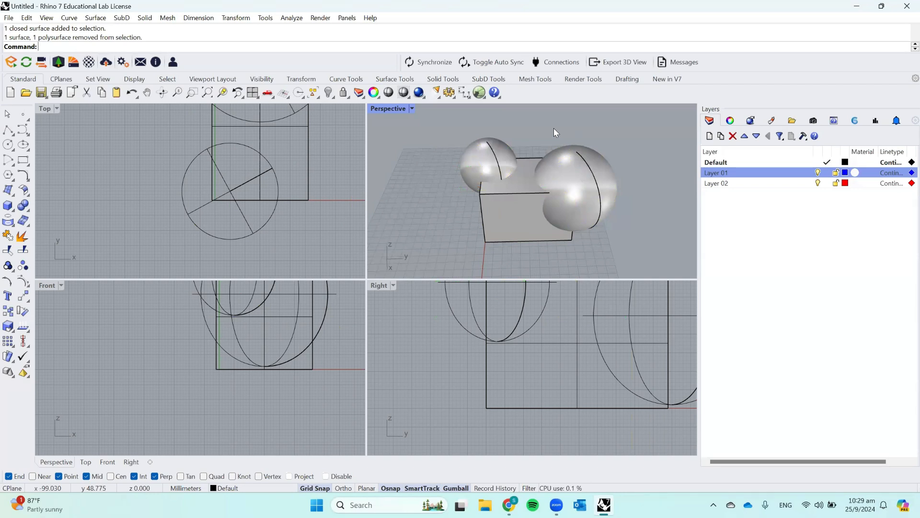
Step: Combine the box and both spheres into one solid with BooleanUnion and select the result to inspect it
text(BooleanUnion)
key(Return)
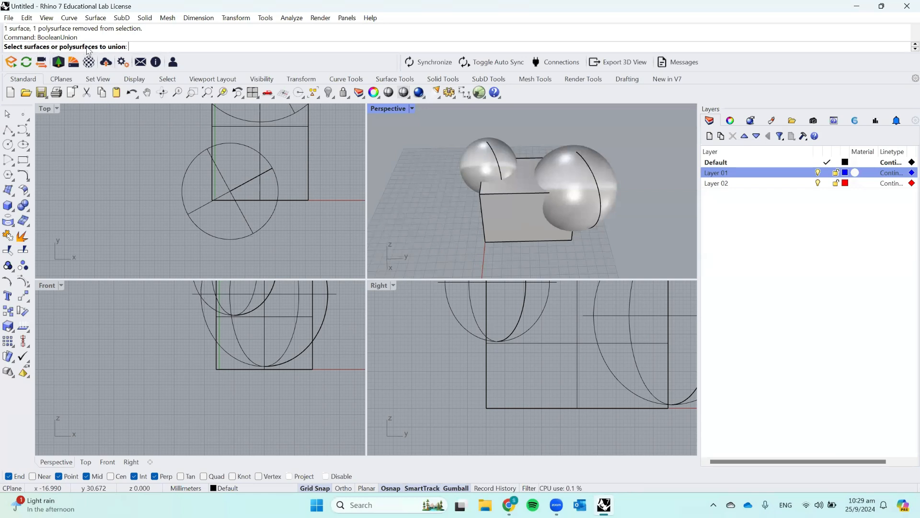
click(504, 162)
click(530, 213)
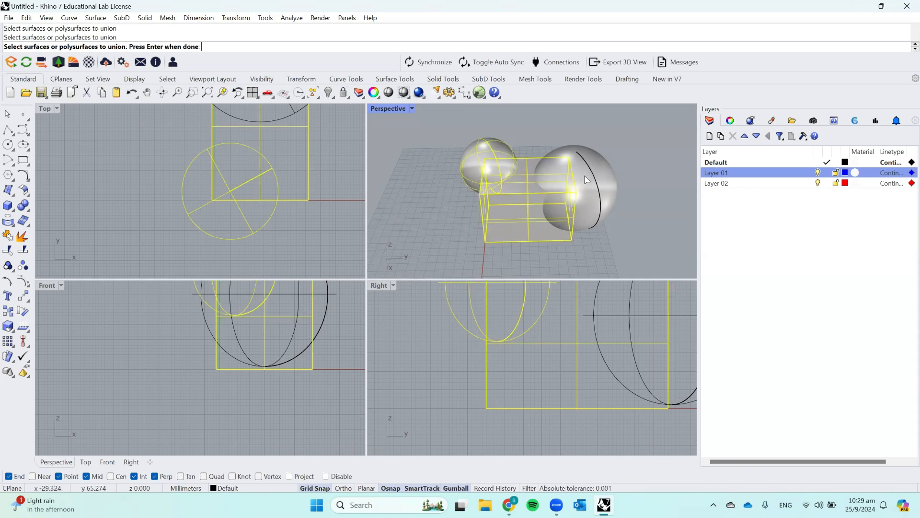
click(587, 181)
right_click(625, 142)
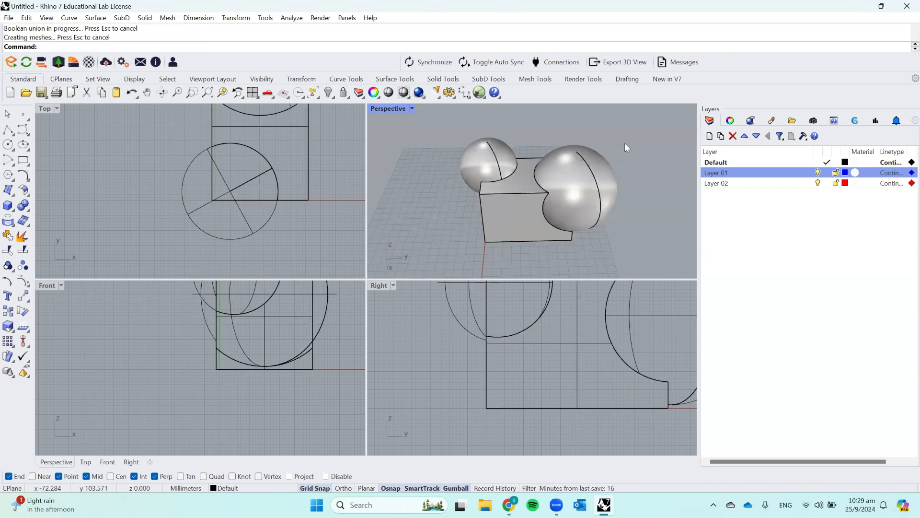
click(587, 189)
mouse_move(617, 206)
right_down()
mouse_move(614, 143)
mouse_move(515, 188)
mouse_move(624, 195)
mouse_move(611, 219)
right_up()
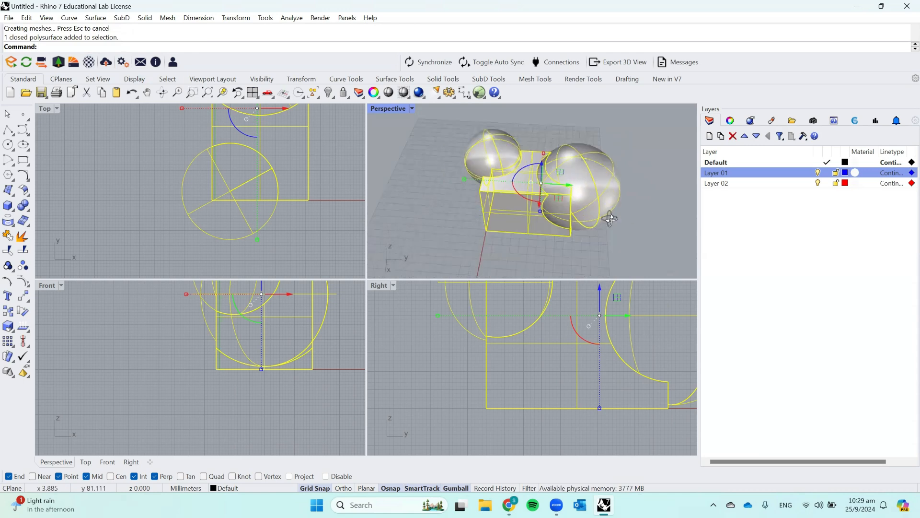
Step: Undo the union and select the spheres and the box individually to check that they are separate solids
key(ctrl+z)
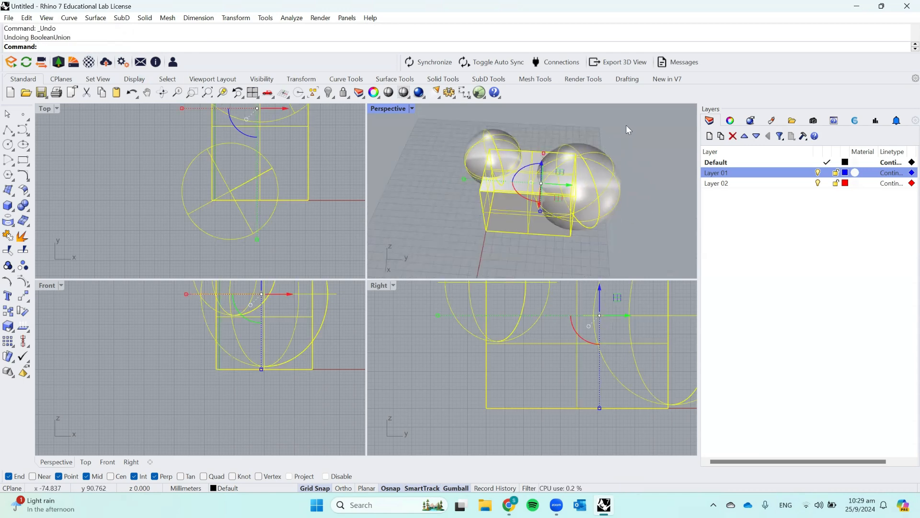
click(625, 125)
right_drag(626, 125, 596, 195)
click(596, 195)
click(508, 184)
click(500, 150)
click(568, 130)
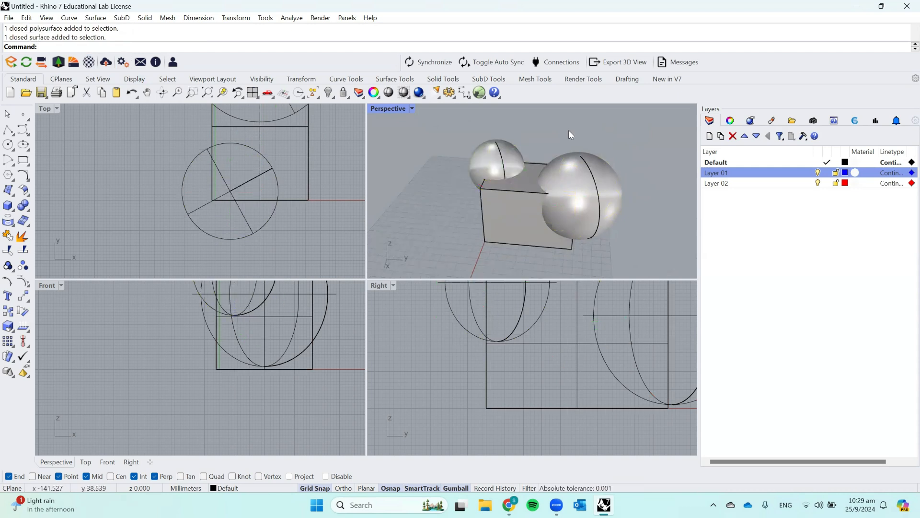
click(484, 156)
click(531, 130)
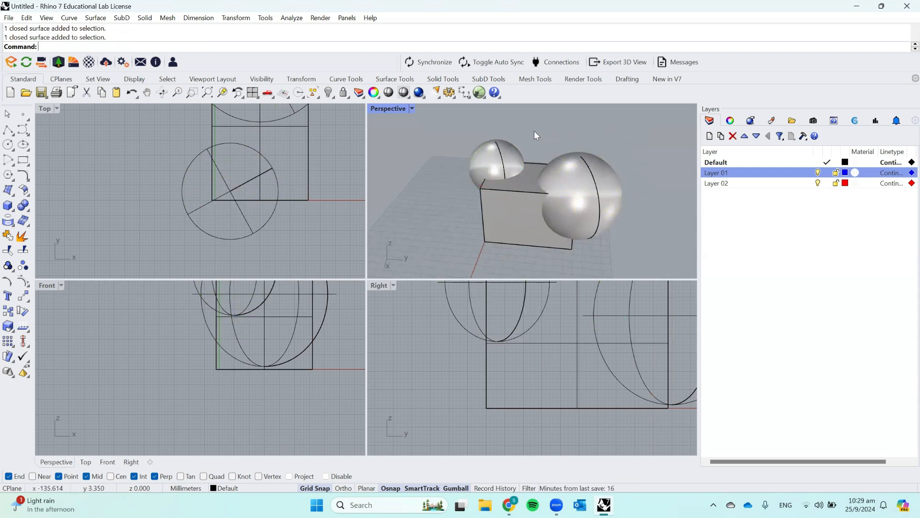
Step: Run BooleanIntersection with DeleteInput=No, using the box as the first set and both spheres as the second set
text(BooleanUnion)
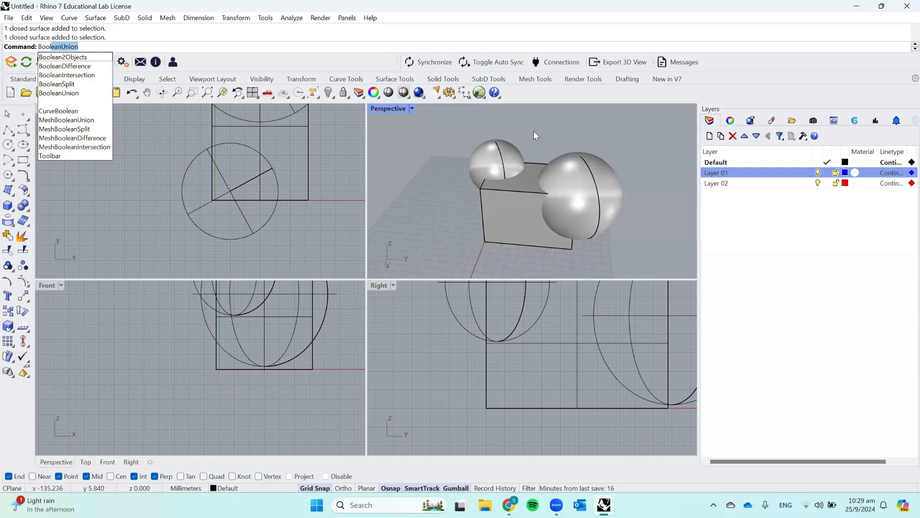
click(83, 75)
right_drag(518, 170, 527, 179)
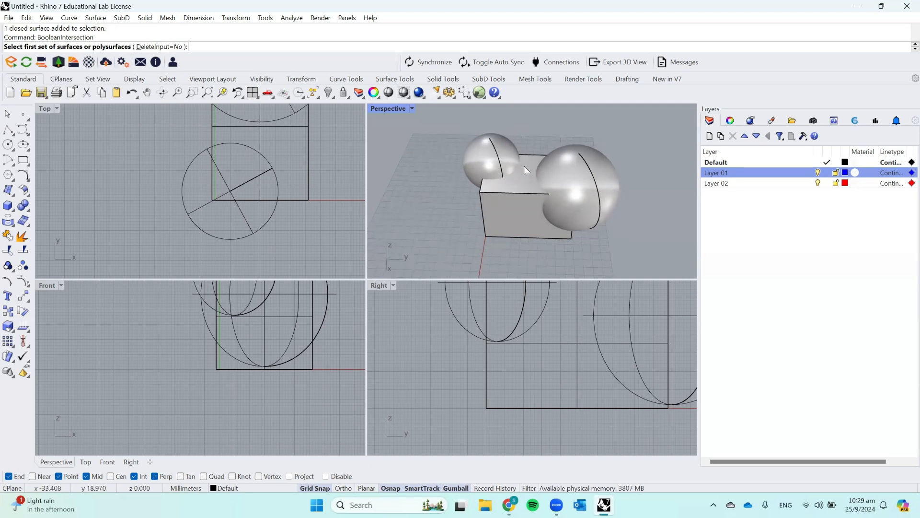
click(518, 191)
key(Return)
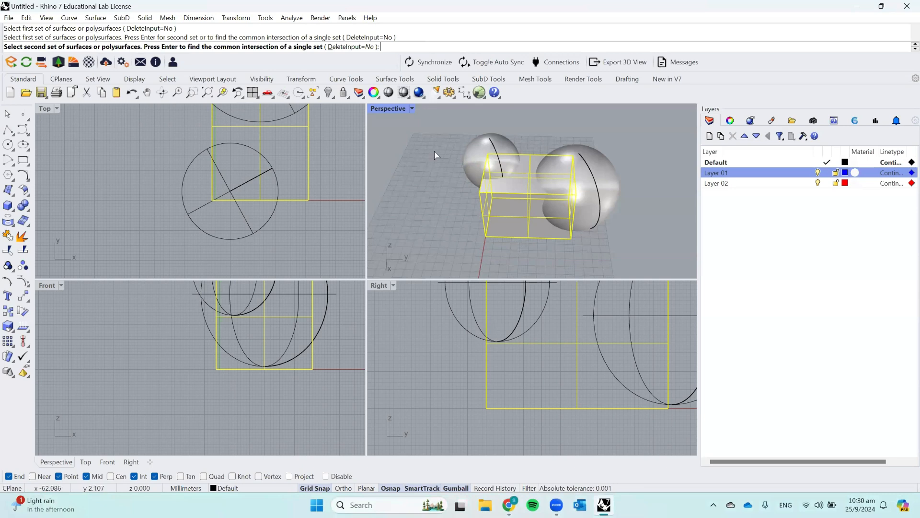
click(488, 141)
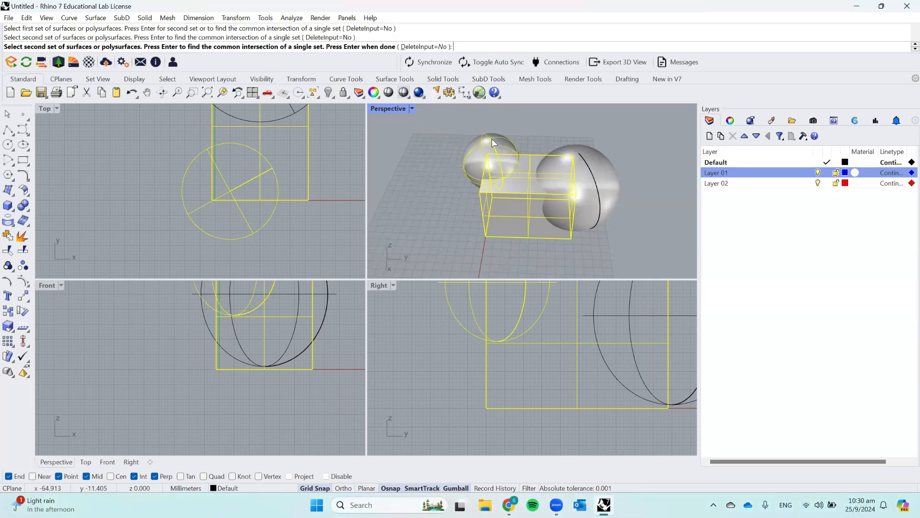
click(588, 200)
key(Return)
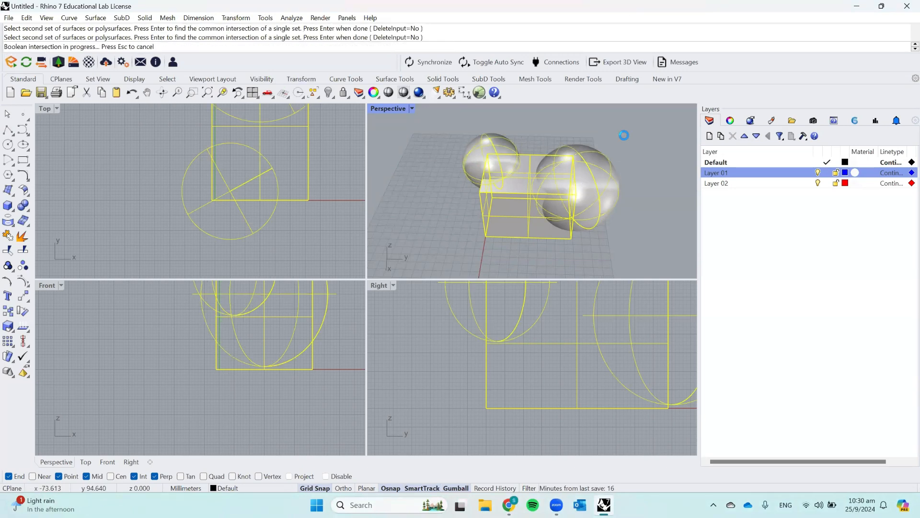
Step: Delete the original small sphere, large sphere and box, keeping only the two intersection solids
click(509, 194)
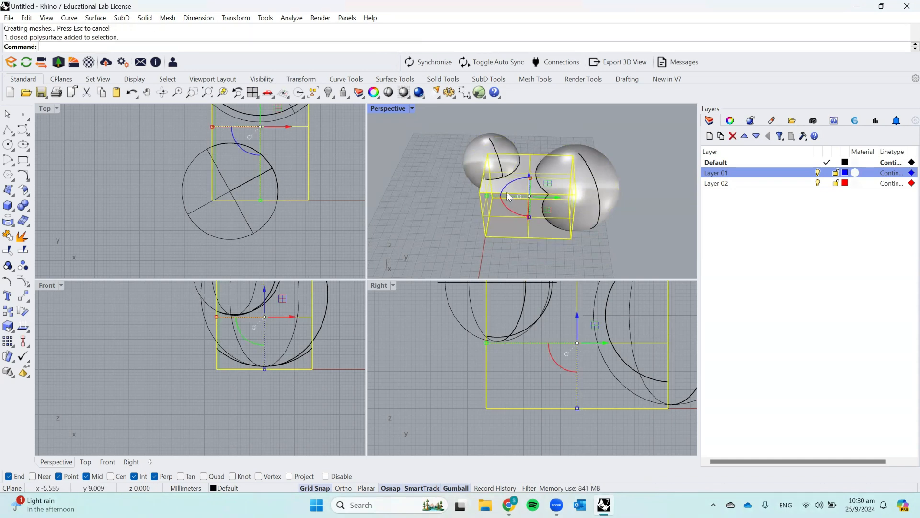
click(485, 152)
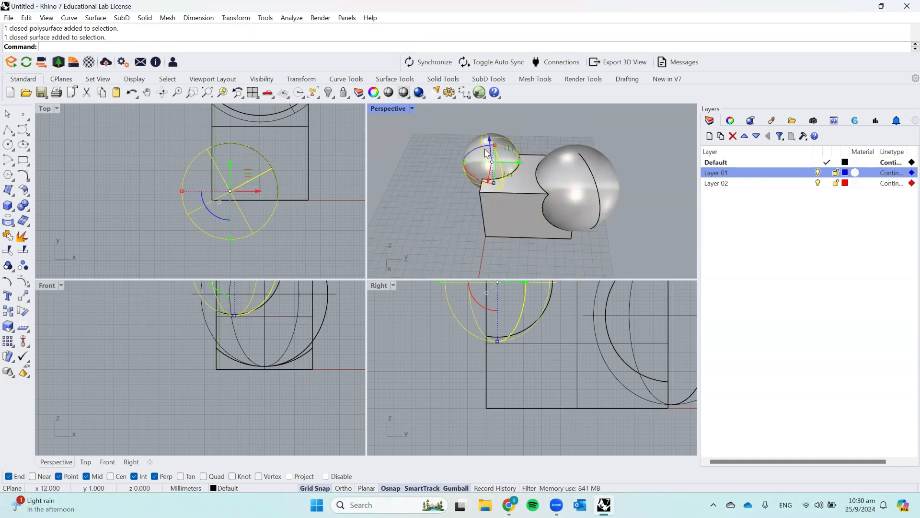
key(Delete)
click(592, 176)
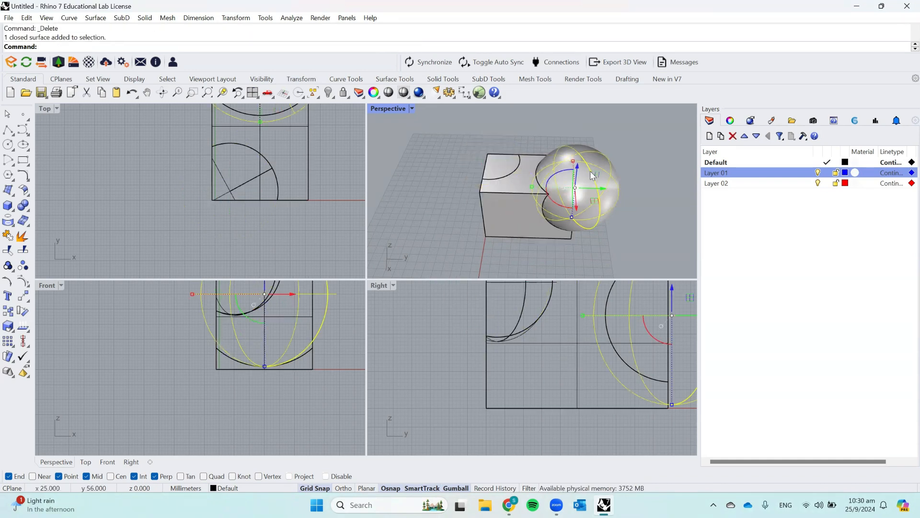
key(Delete)
click(523, 194)
key(Delete)
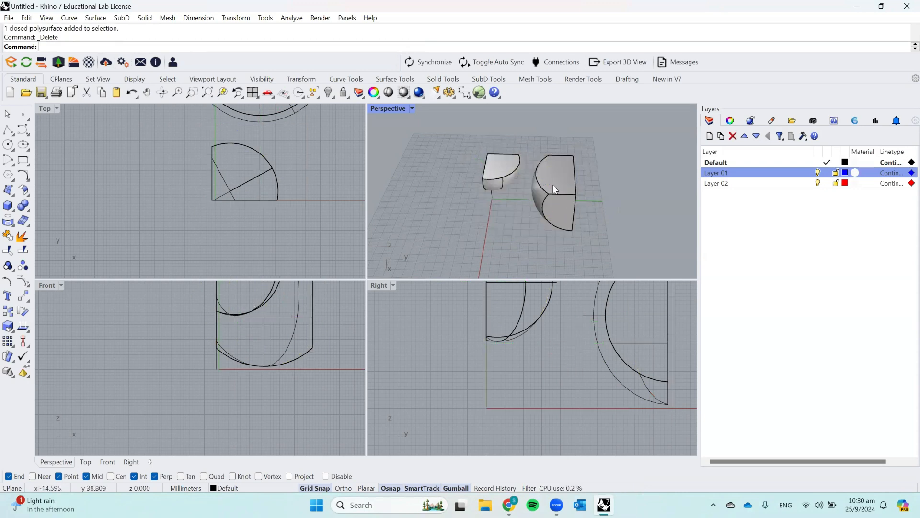
Step: Select the small and the large intersection solids in turn and orbit around them to inspect their shapes
click(498, 164)
click(567, 168)
right_drag(491, 159, 577, 168)
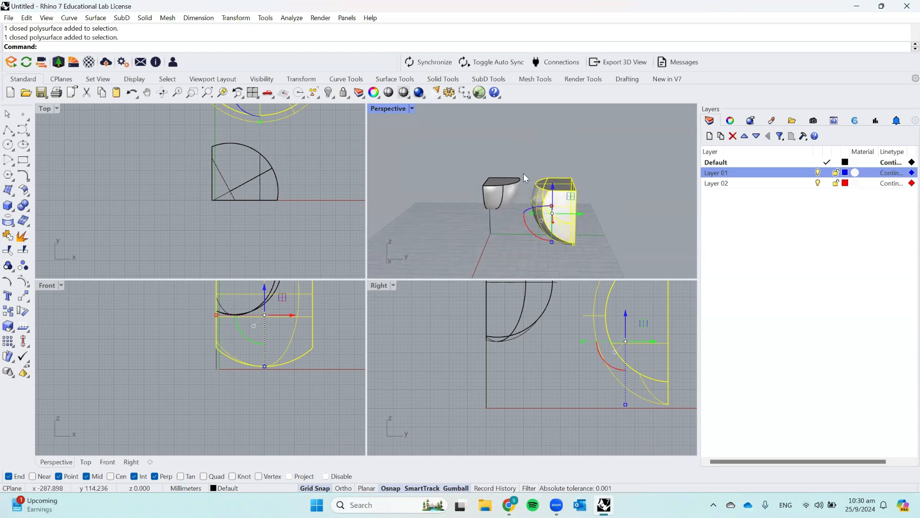
click(578, 169)
click(558, 215)
click(579, 133)
Step: Undo the deletion of the originals and the Boolean intersection to restore the box and both spheres
key(ctrl+z)
key(ctrl+z)
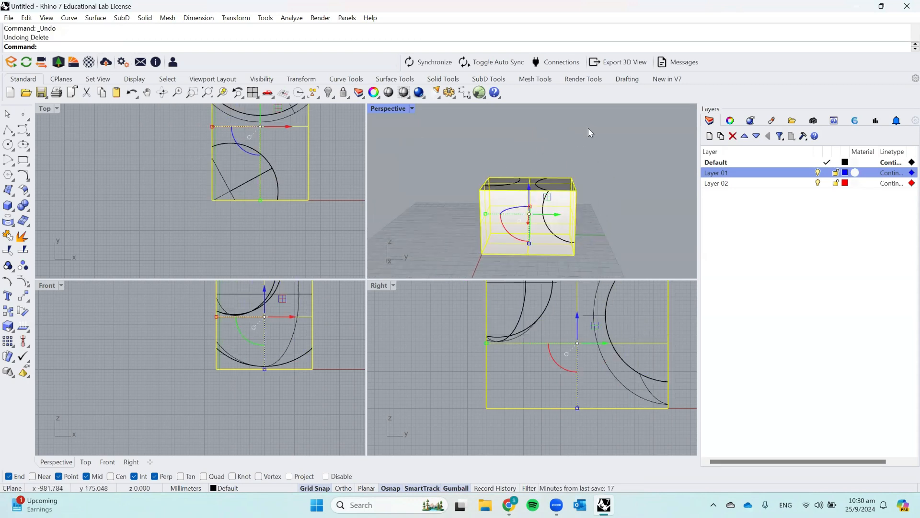
click(582, 129)
right_drag(614, 141, 610, 158)
Step: Run BooleanDifference with DeleteInput=No, subtracting both spheres from the box
text(BooleanUnion)
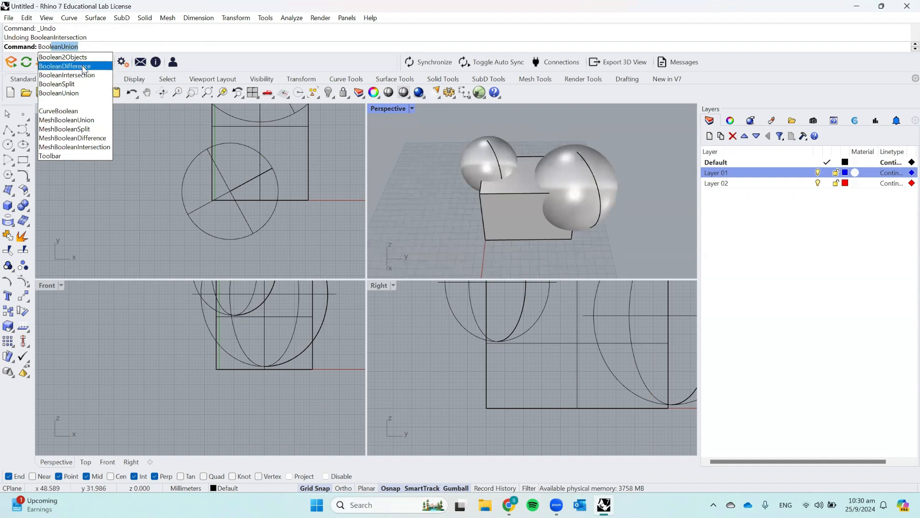
click(65, 67)
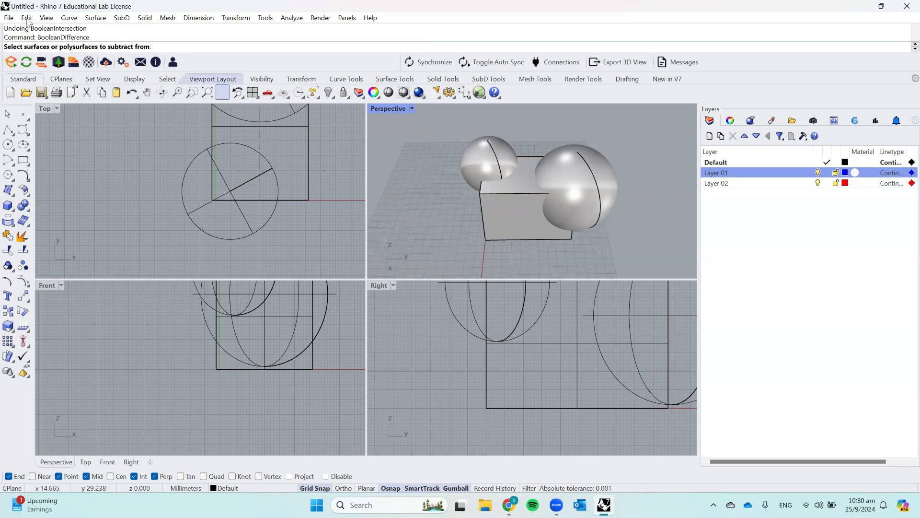
click(524, 202)
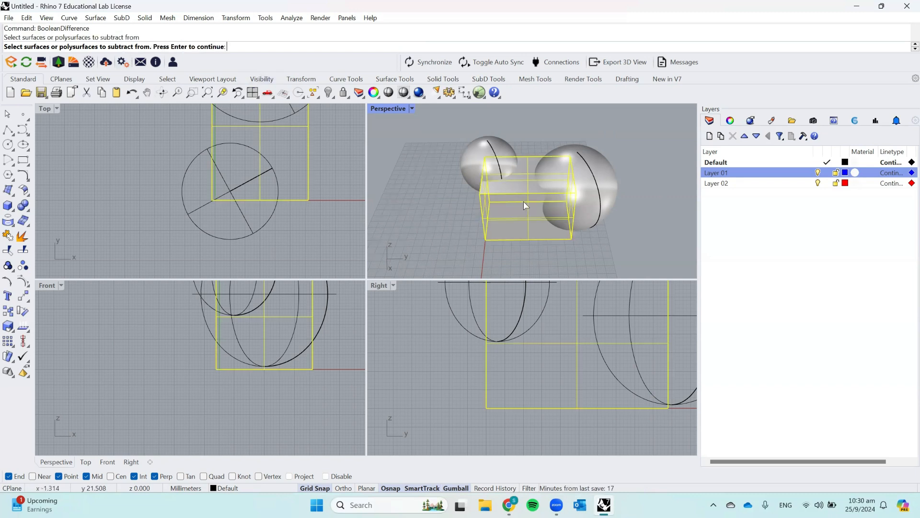
key(Return)
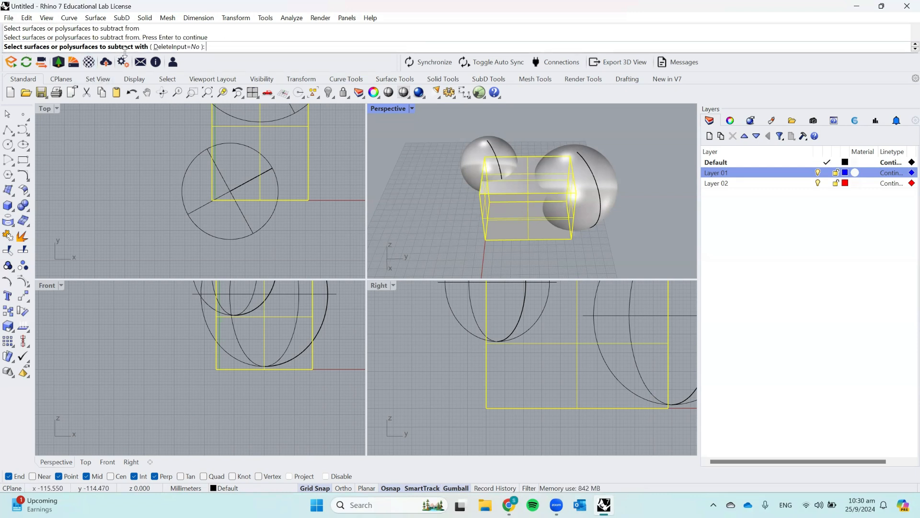
click(488, 142)
click(603, 165)
key(Return)
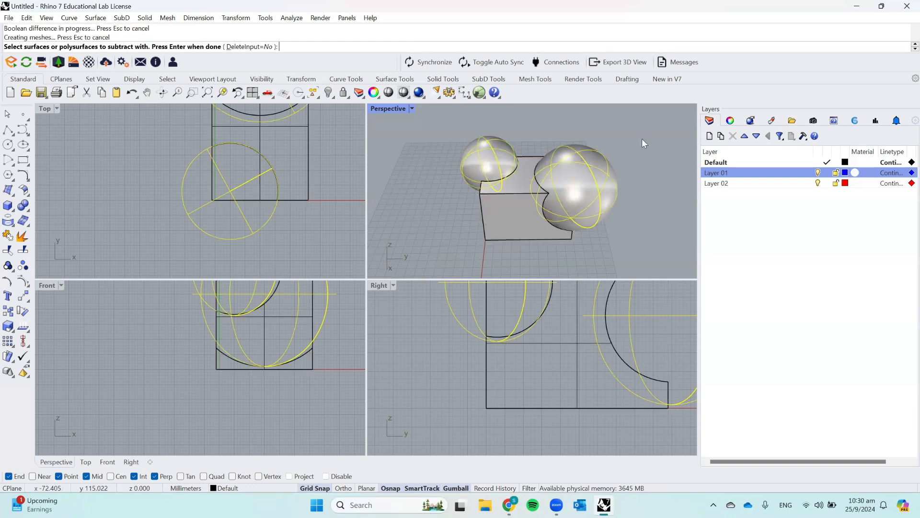
Step: Delete the small sphere and the large sphere, leaving only the carved box to inspect
click(473, 148)
key(Delete)
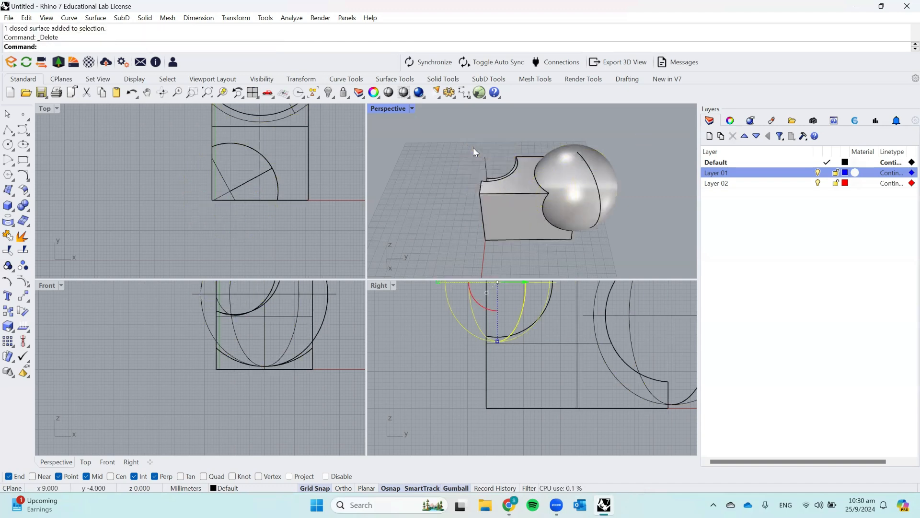
click(613, 182)
key(Delete)
mouse_move(596, 183)
right_down()
mouse_move(499, 148)
mouse_move(417, 191)
mouse_move(603, 187)
right_up()
Step: Undo the sphere deletions and the Boolean difference, and select each sphere to check that it is separate
key(ctrl+z)
key(ctrl+z)
key(ctrl+z)
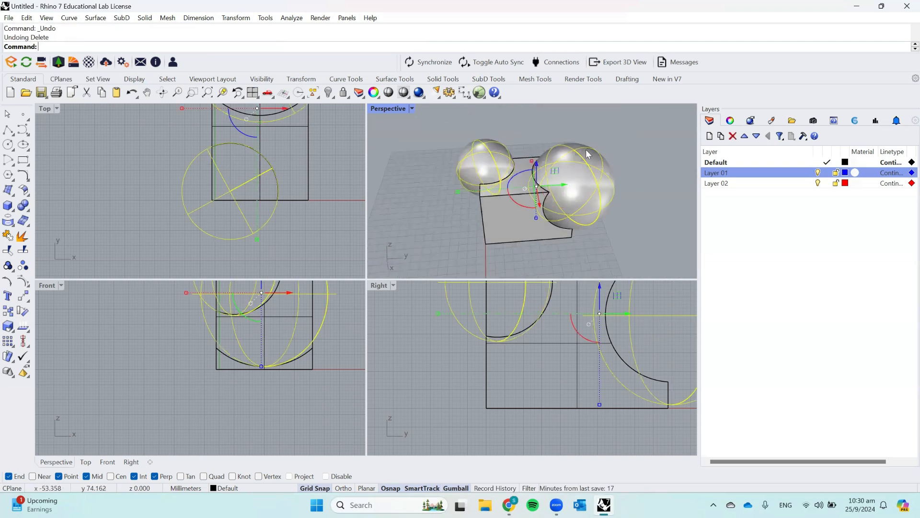
right_drag(625, 165, 571, 173)
click(492, 151)
click(603, 182)
click(599, 125)
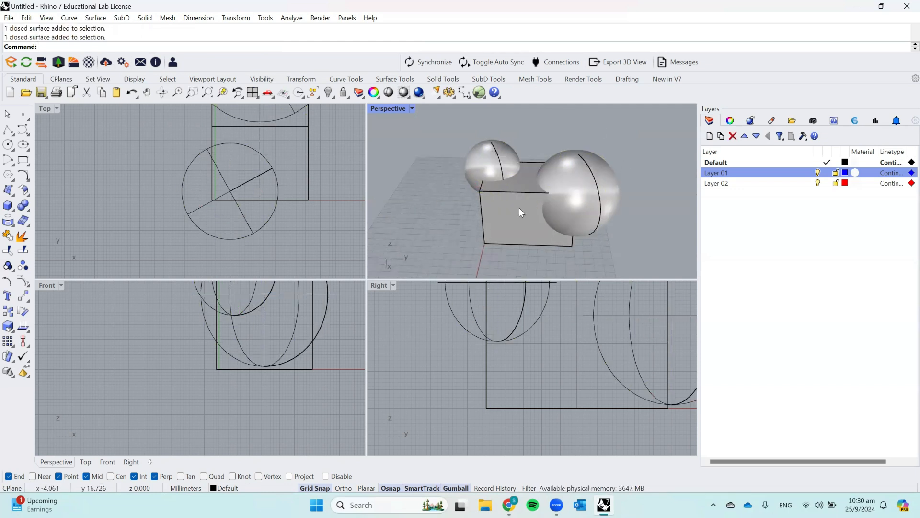
Step: Repeat BooleanDifference with DeleteInput=No, subtracting the box from both spheres
right_click(502, 143)
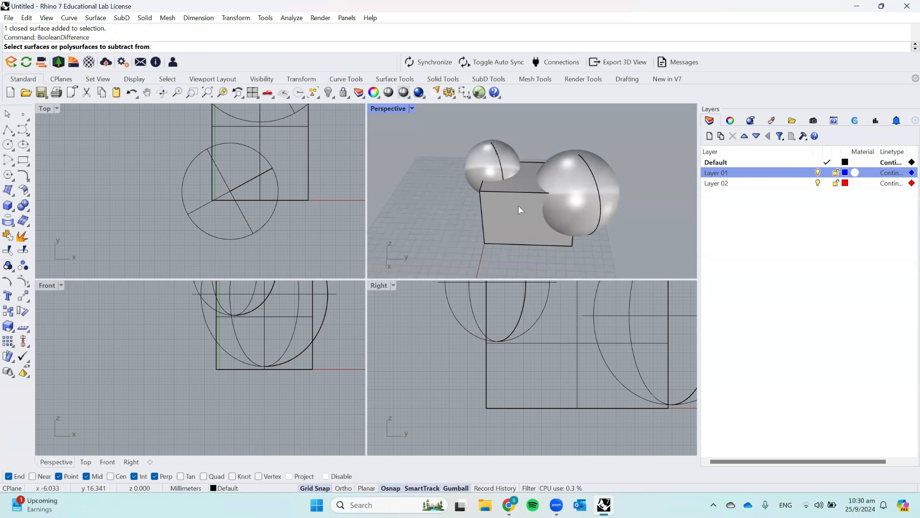
click(500, 157)
click(602, 180)
key(Return)
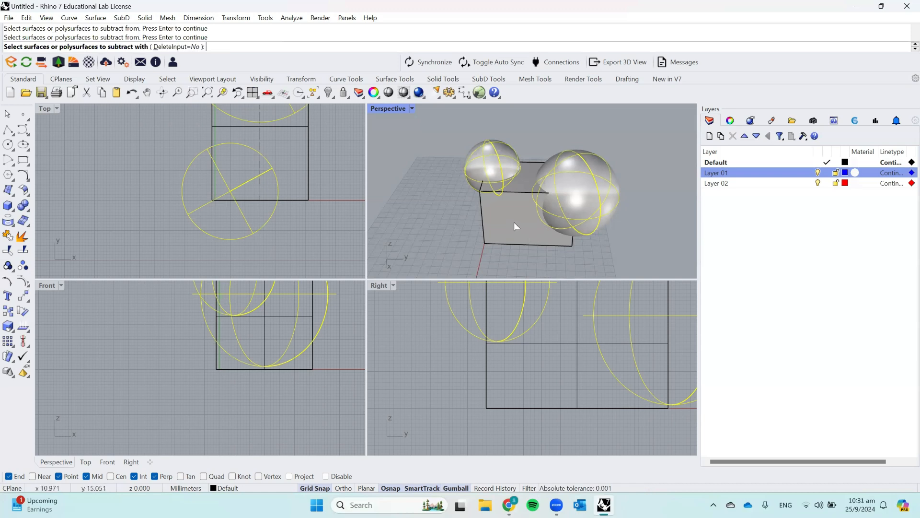
click(514, 222)
key(Return)
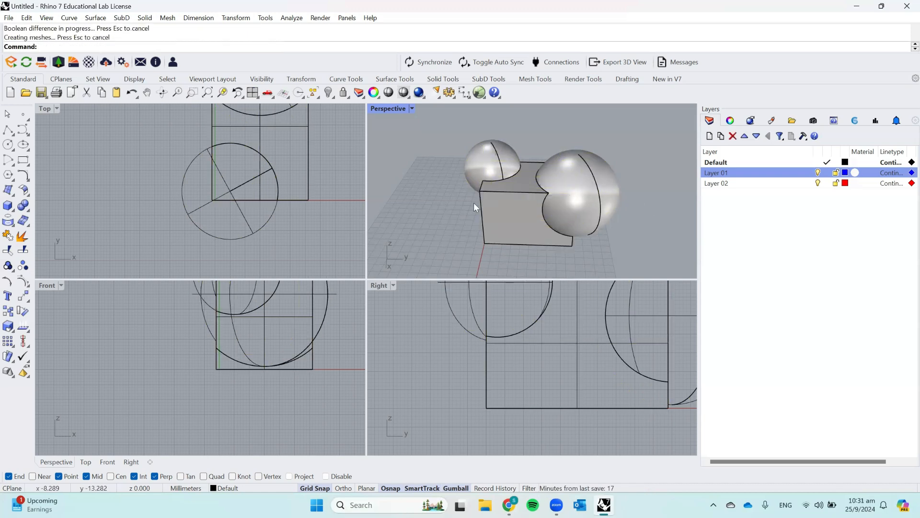
Step: Delete the box to inspect the cut spheres, and undo both the deletion and the Boolean difference
click(490, 208)
key(Delete)
right_drag(518, 206, 541, 162)
key(ctrl+z)
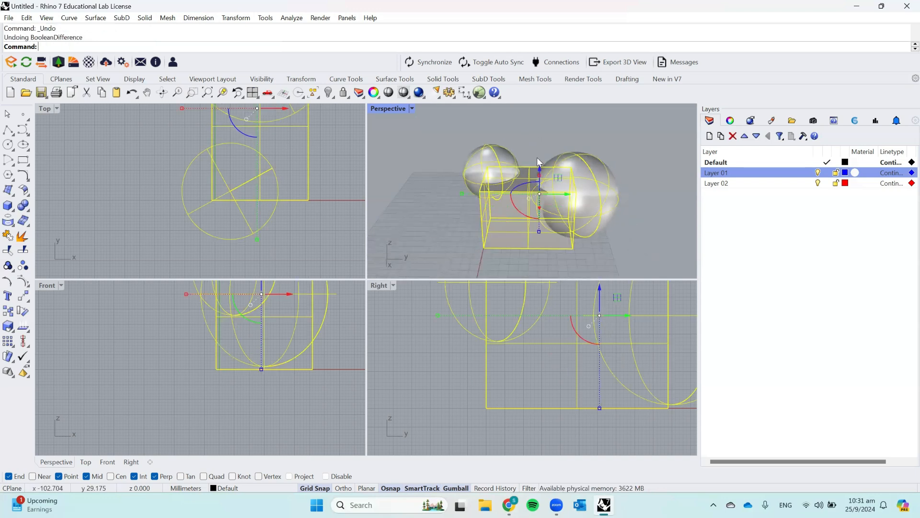
click(523, 131)
text(BooleanDifference)
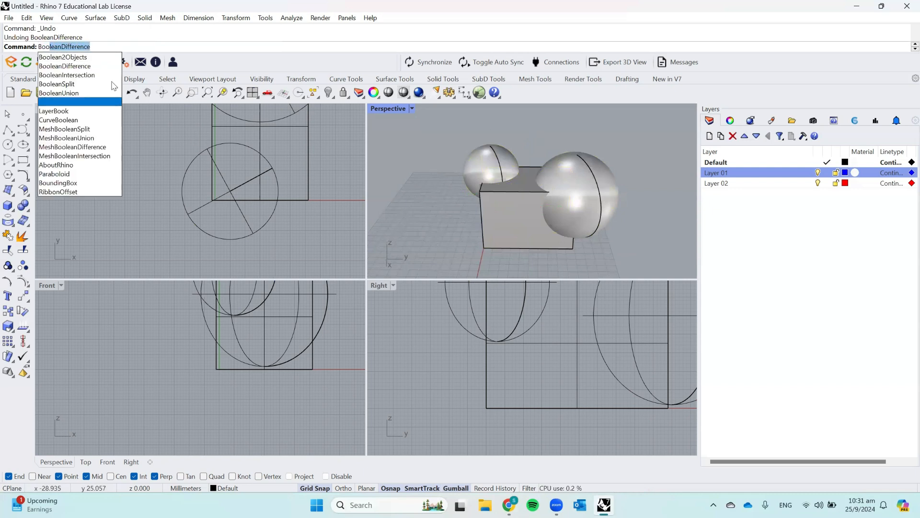
click(105, 86)
click(518, 192)
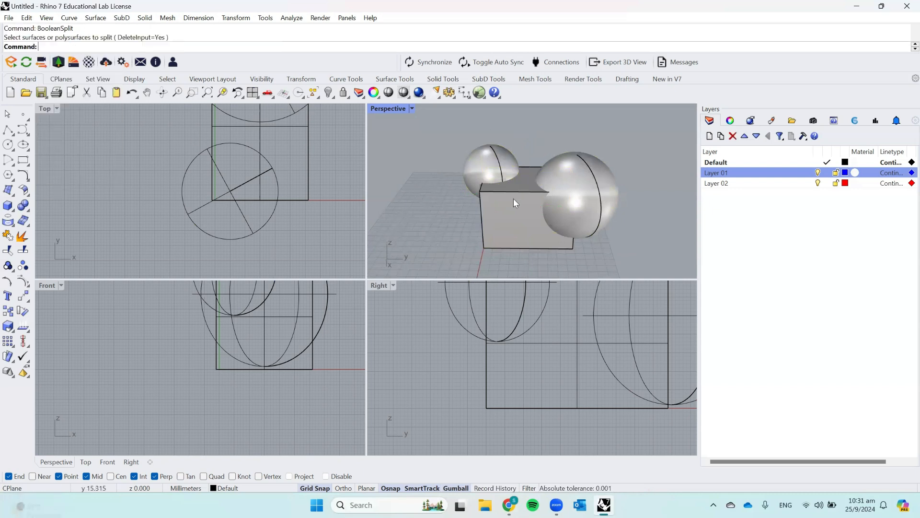
click(484, 161)
click(572, 137)
click(507, 169)
click(553, 129)
key(ctrl+z)
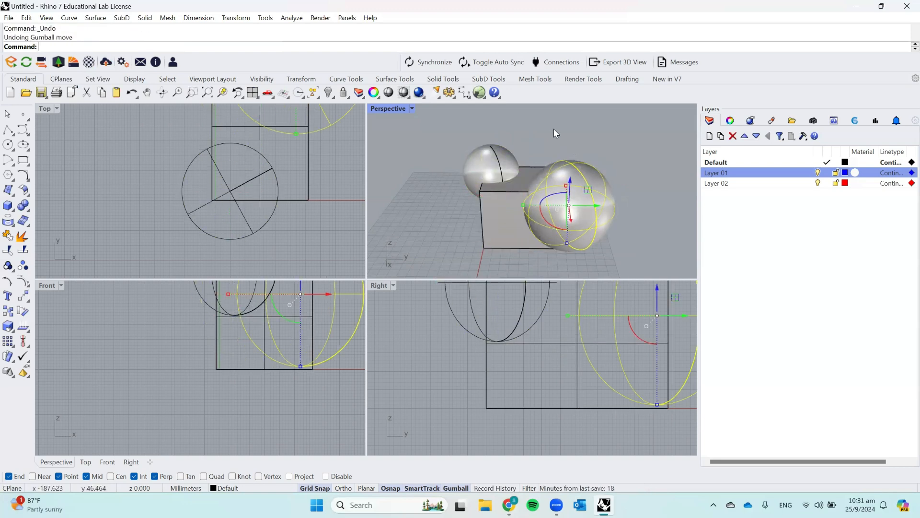
key(ctrl+y)
key(Escape)
Step: Run BooleanSplit with DeleteInput=Yes, splitting the box with both spheres as the cutting objects
text(BooleanDifference)
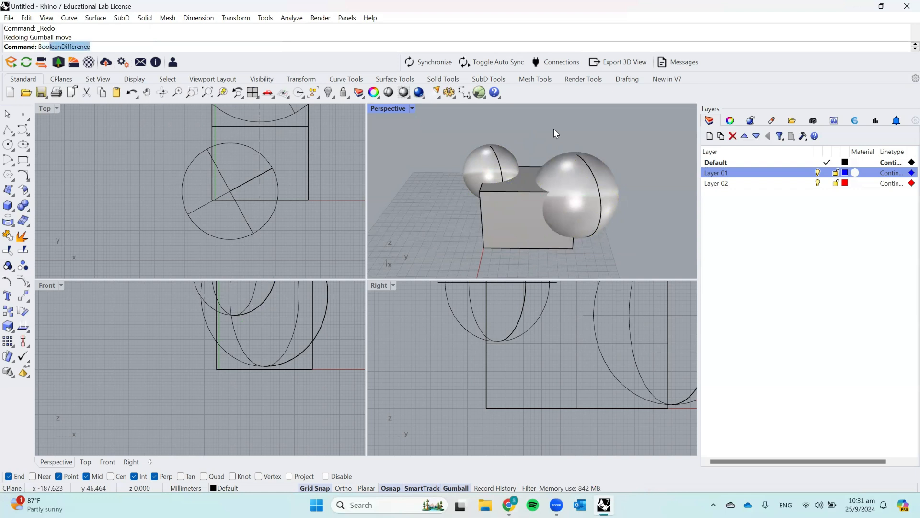
click(95, 85)
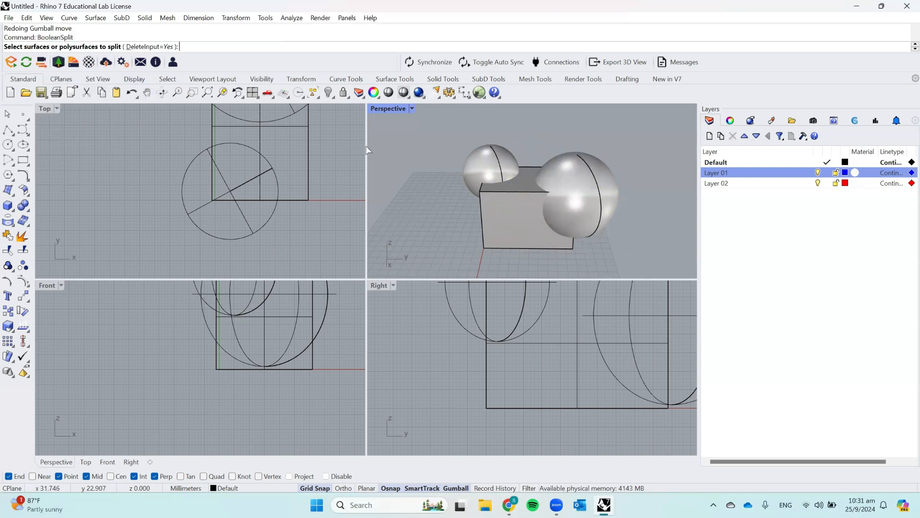
click(515, 214)
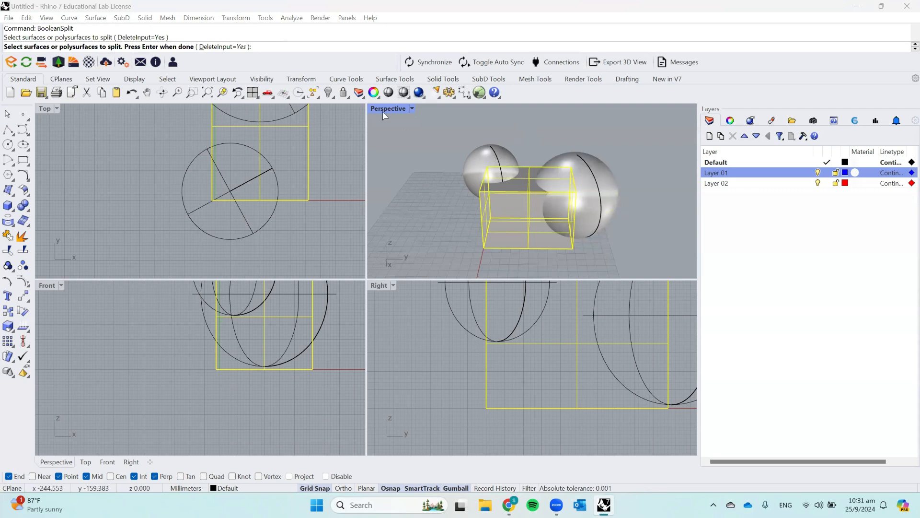
click(496, 157)
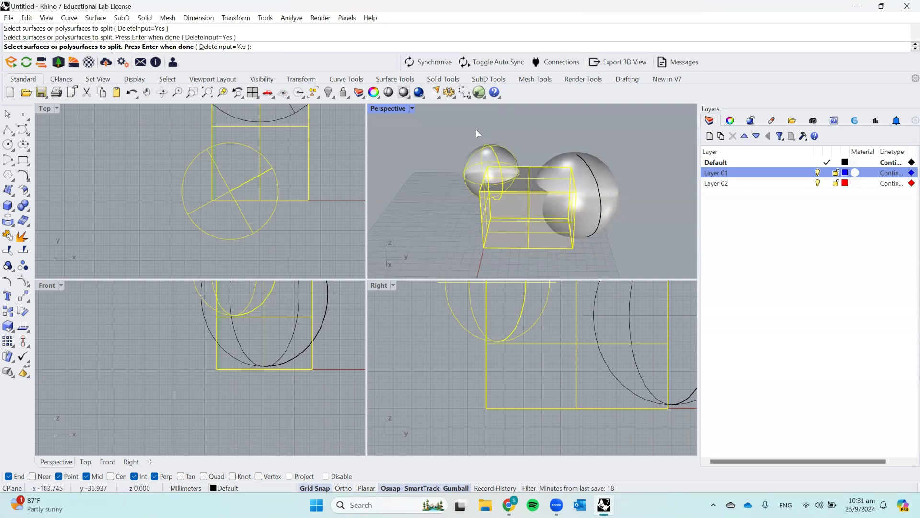
key(Escape)
key(Return)
click(518, 214)
key(Return)
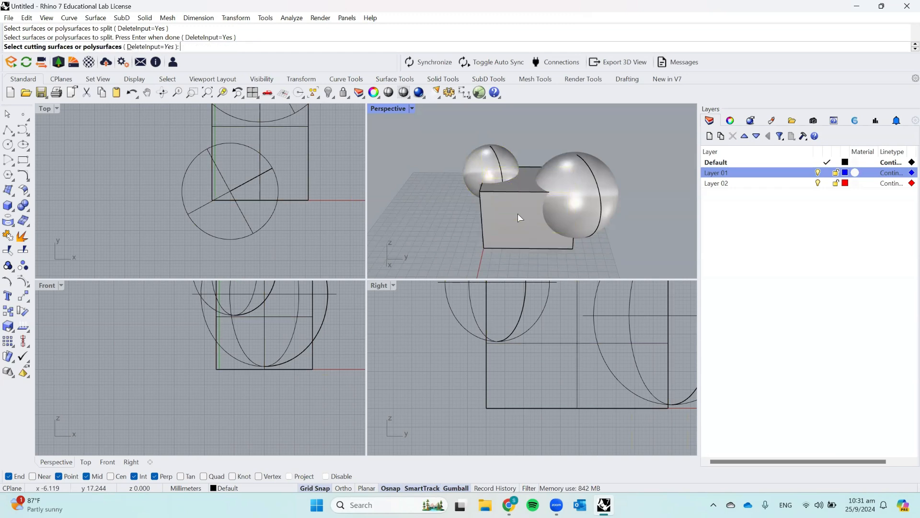
click(487, 159)
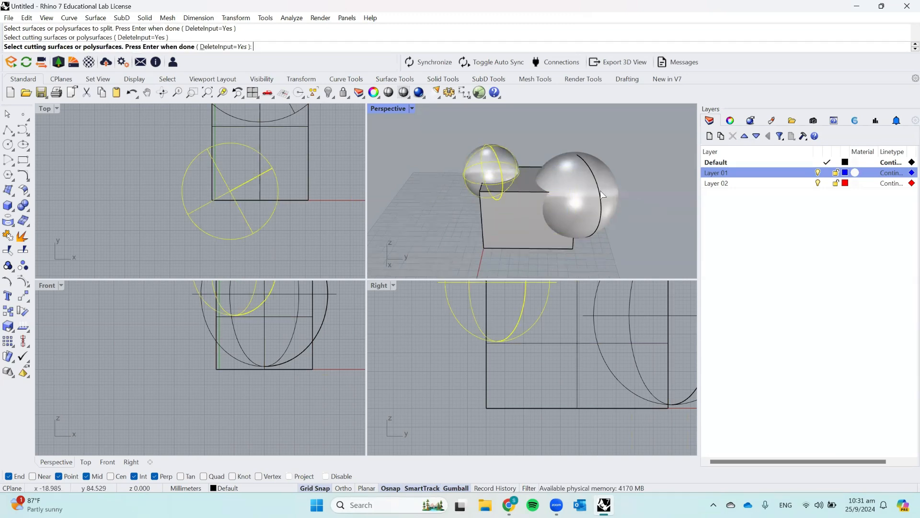
click(614, 201)
key(Return)
Step: Delete the spheres and the two pieces split from the box, leaving only the carved box to inspect
click(496, 165)
key(Delete)
right_drag(499, 169, 551, 223)
click(559, 171)
click(548, 180)
key(Delete)
right_drag(601, 188, 580, 182)
Step: Undo the deletions after the split, and clear all geometry from the scene
key(ctrl+z)
key(ctrl+z)
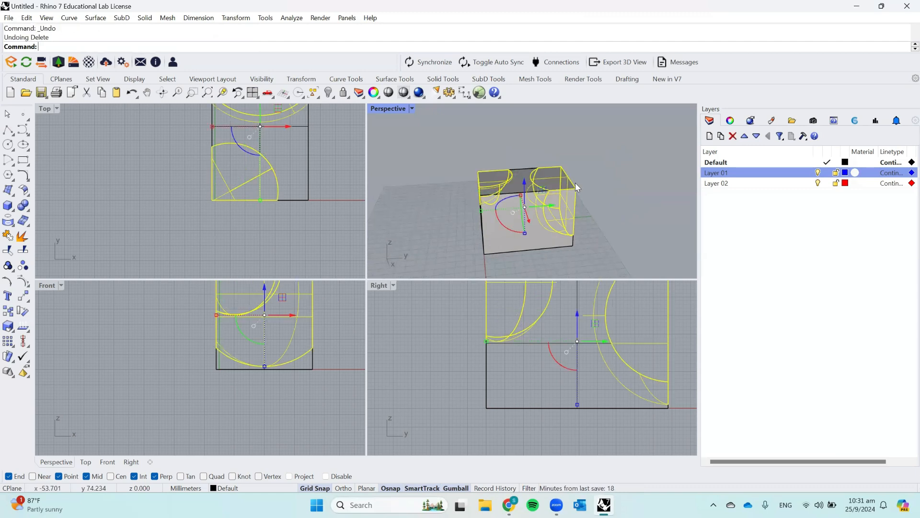
drag(625, 253, 443, 139)
key(Delete)
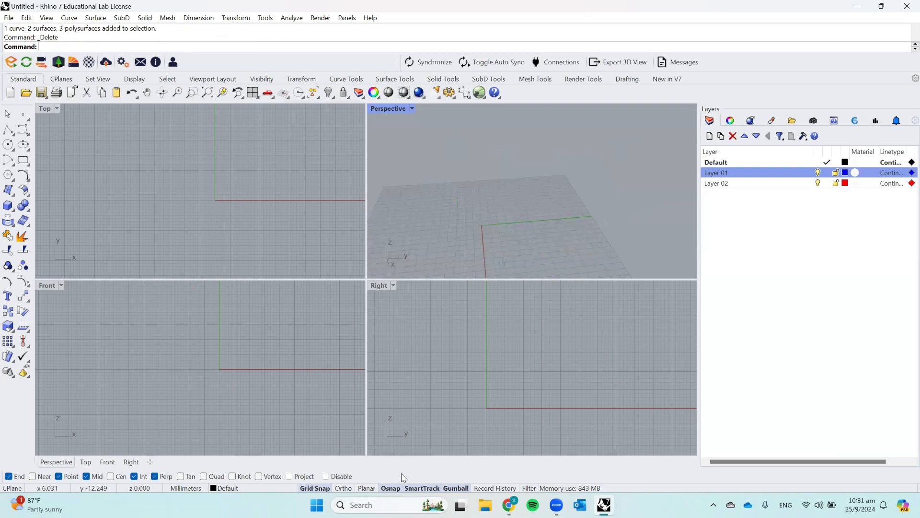
mouse_move(604, 505)
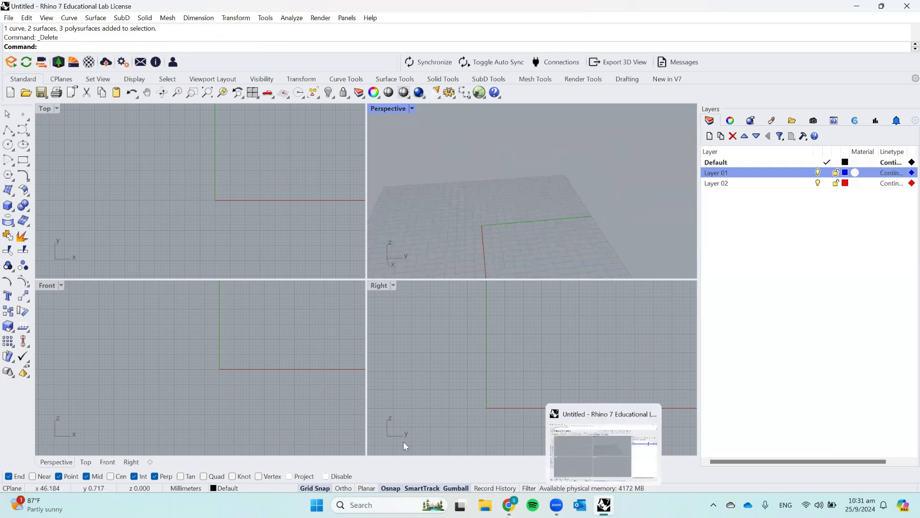
click(413, 357)
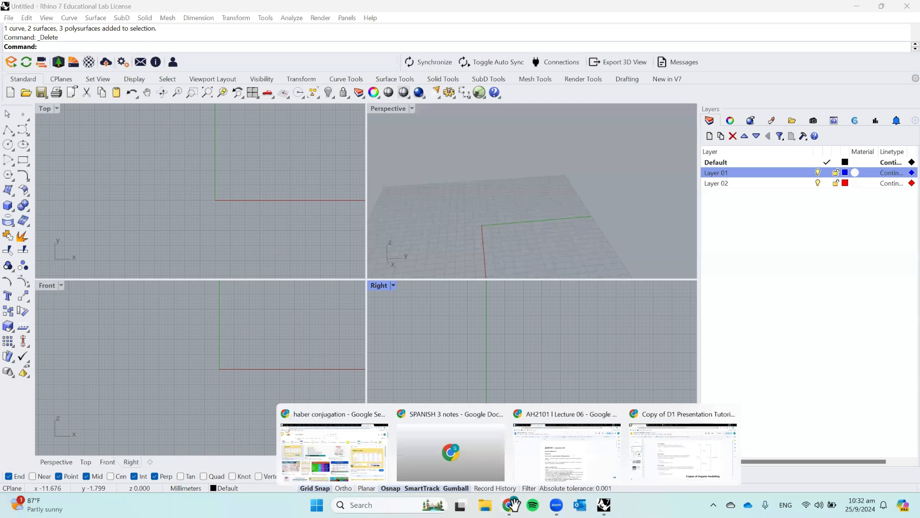
click(605, 504)
right_drag(491, 144, 612, 191)
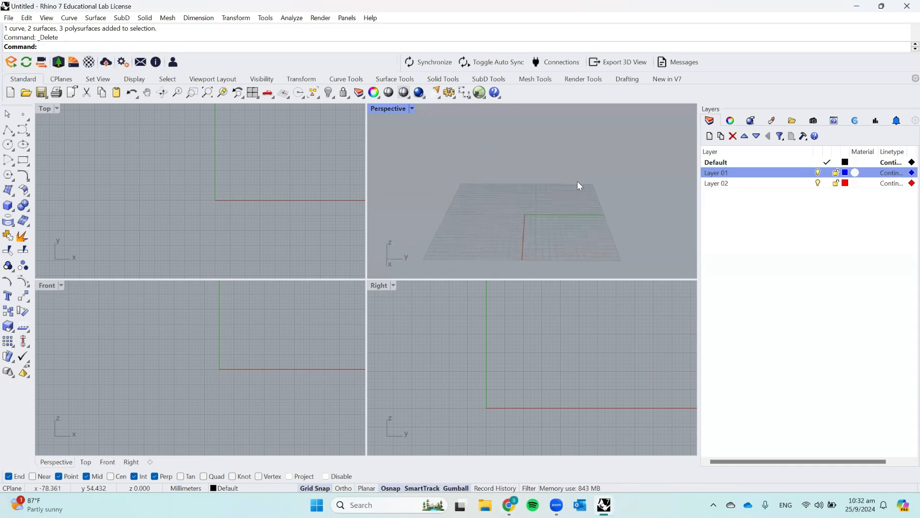
right_drag(524, 191, 551, 189)
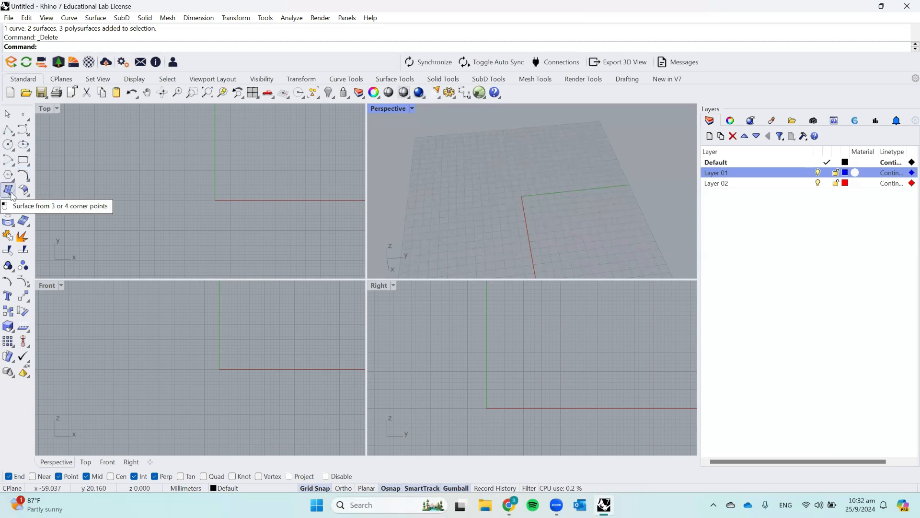
right_drag(497, 197, 489, 162)
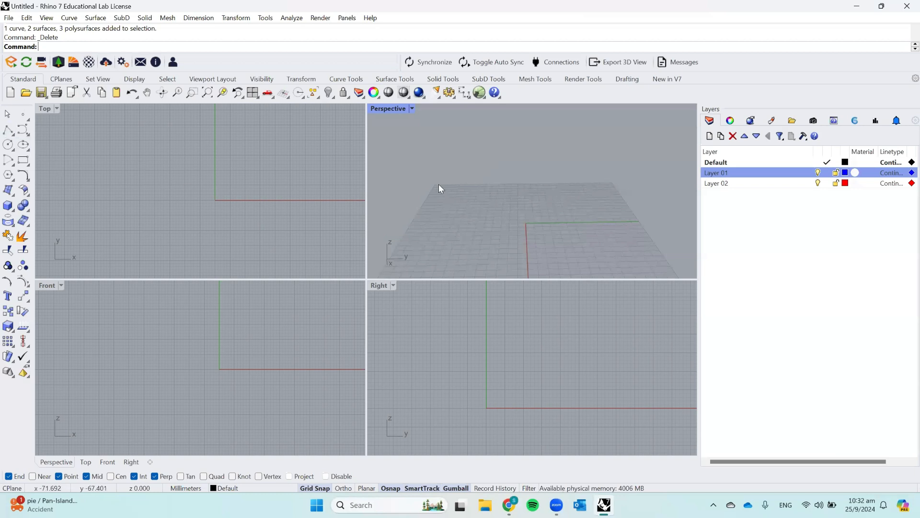
click(5, 192)
right_drag(534, 200, 567, 207)
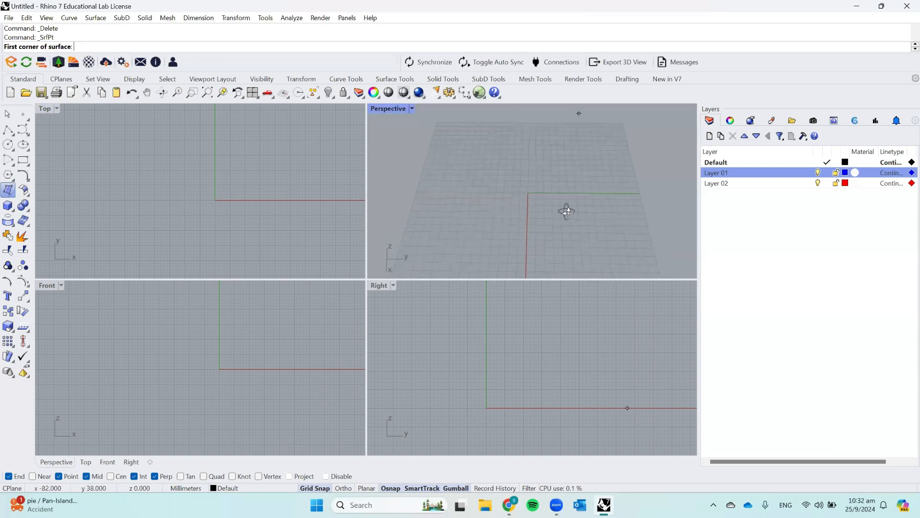
click(464, 152)
click(591, 148)
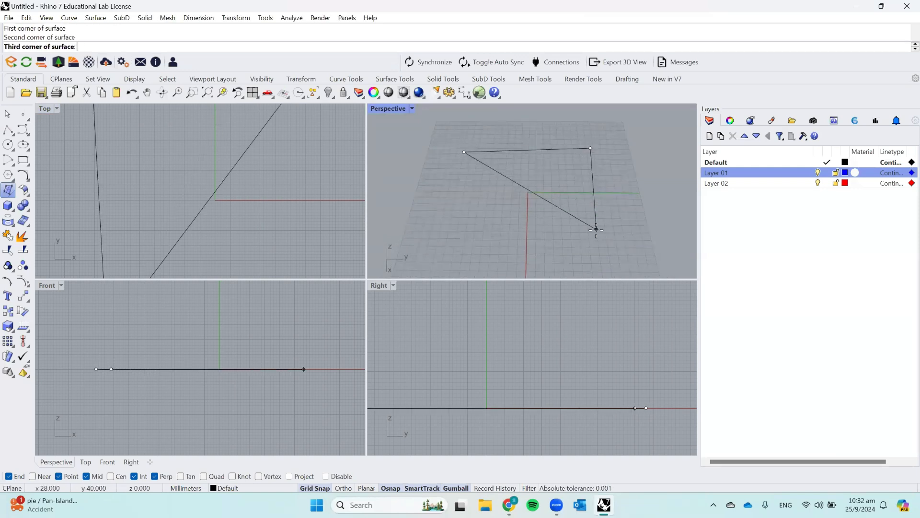
key(Escape)
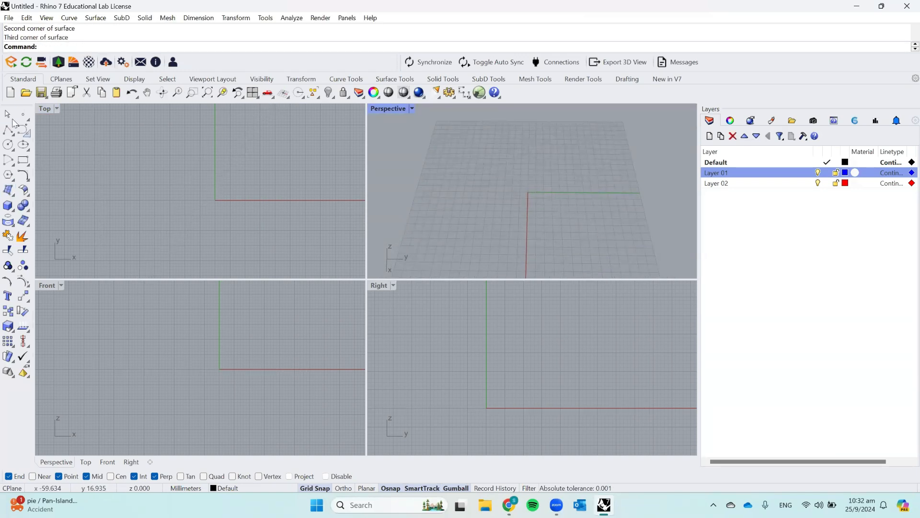
Step: Enable Project snapping and create a flat four-sided surface from corner points on the ground plane
click(290, 476)
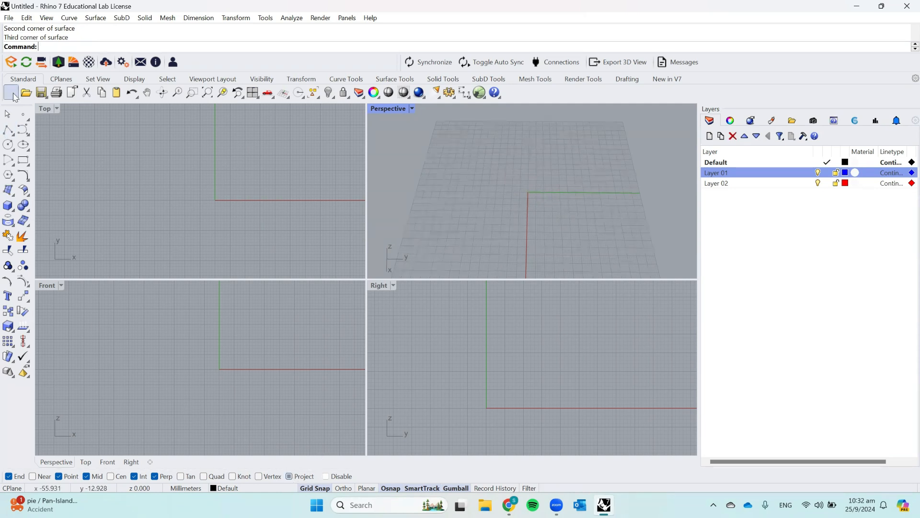
click(9, 192)
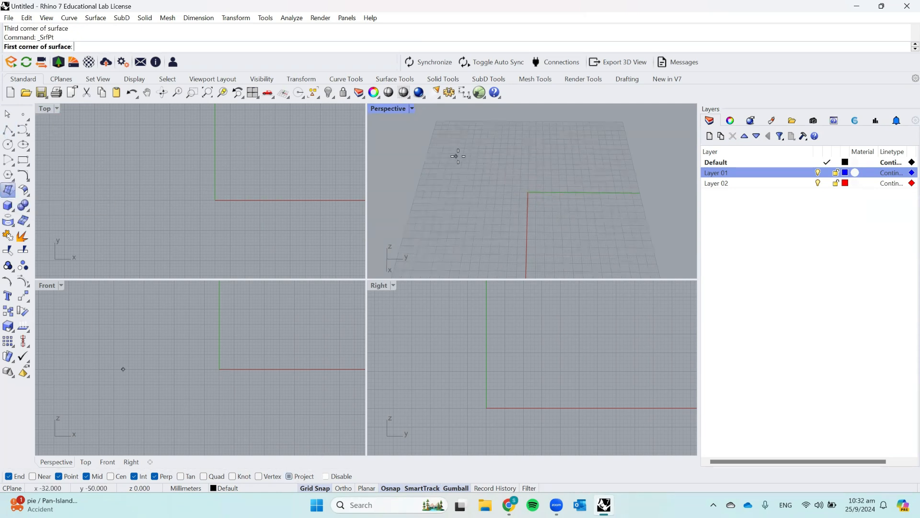
click(477, 156)
click(601, 142)
click(602, 238)
click(461, 229)
Step: Try raising the flat surface vertically with the Gumball, and undo the move
right_drag(599, 218, 590, 181)
click(565, 238)
click(607, 165)
click(591, 241)
scroll(552, 235, up, 3)
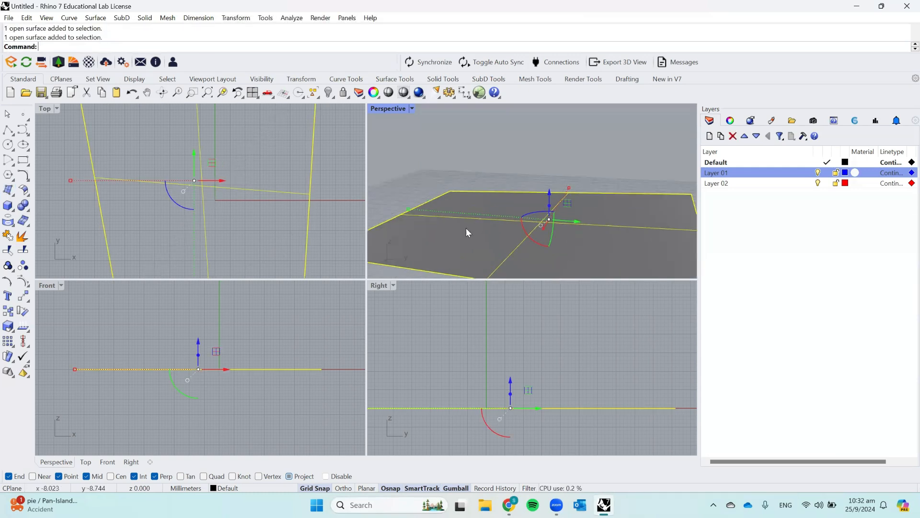
drag(549, 199, 552, 163)
key(ctrl+z)
Step: Open the Rebuild settings for the flat four-sided surface
scroll(527, 182, down, 3)
click(571, 199)
click(598, 207)
click(569, 204)
right_drag(569, 204, 565, 123)
click(573, 121)
text(Rebuild)
key(Return)
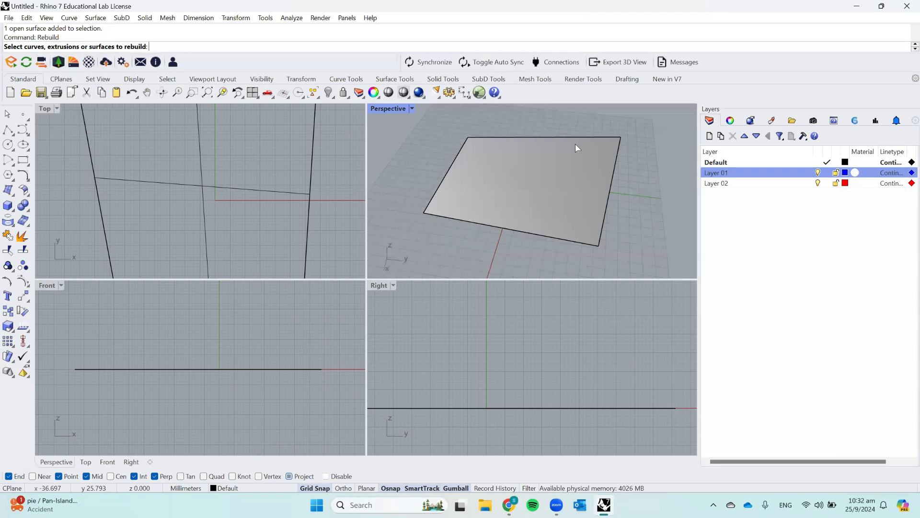
click(502, 189)
key(Return)
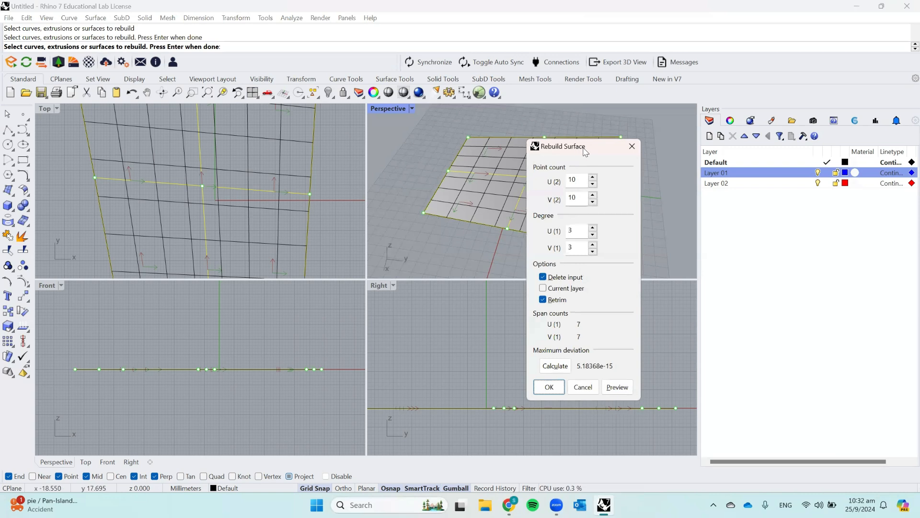
drag(584, 150, 696, 138)
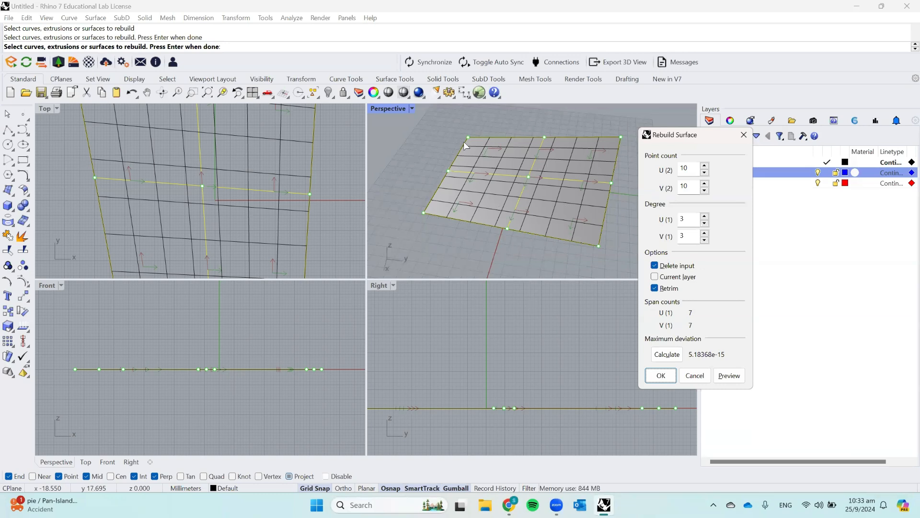
Step: Rebuild the surface with a point count of 20 in both U and V, and undo the rebuild
double_click(690, 169)
text(0)
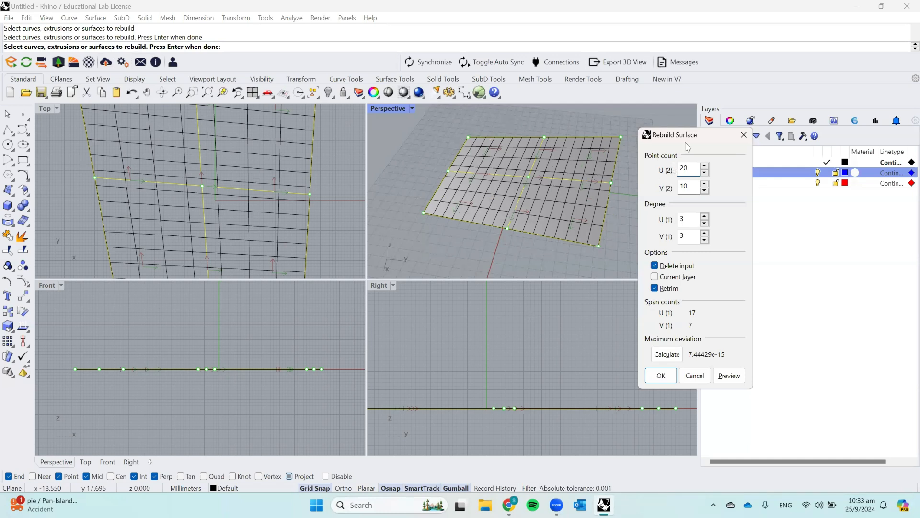
text(2)
key(Return)
click(536, 177)
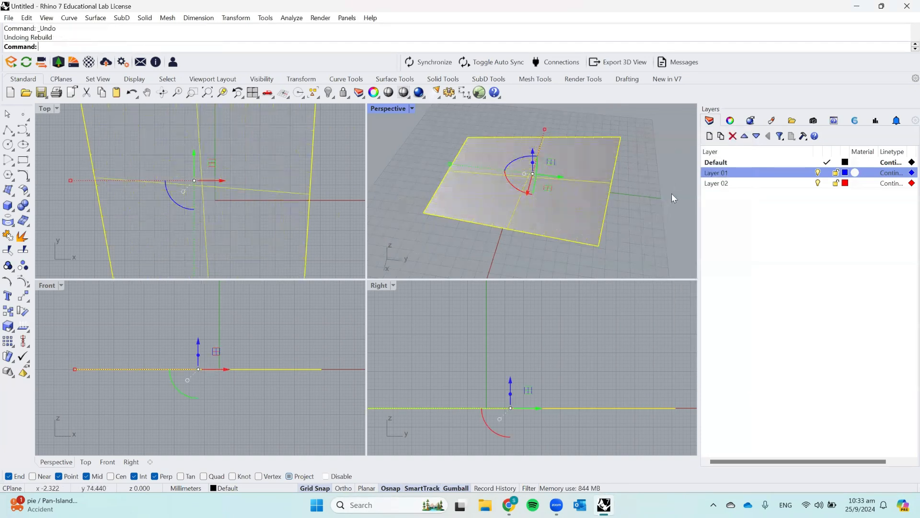
key(ctrl+z)
Step: Rebuild the flat surface with a point count of 10 in U and 10 in V
text(Rebuild)
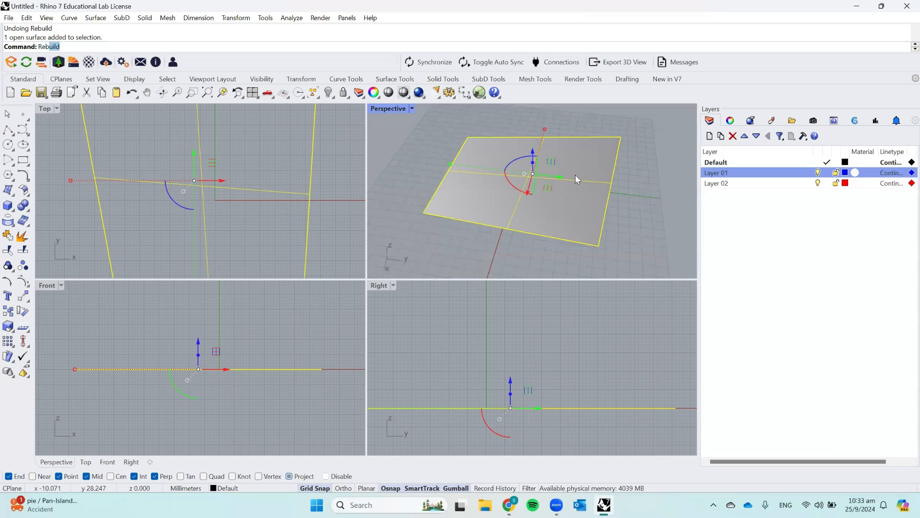
key(Return)
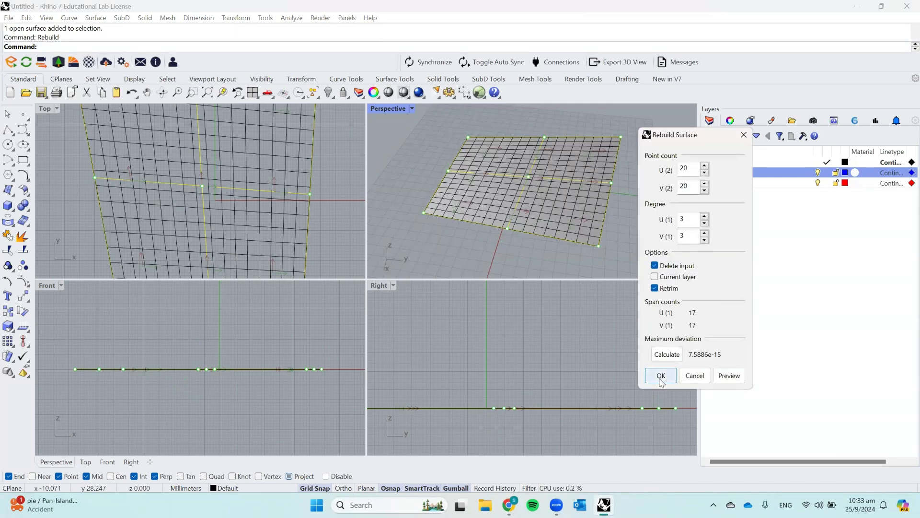
double_click(683, 167)
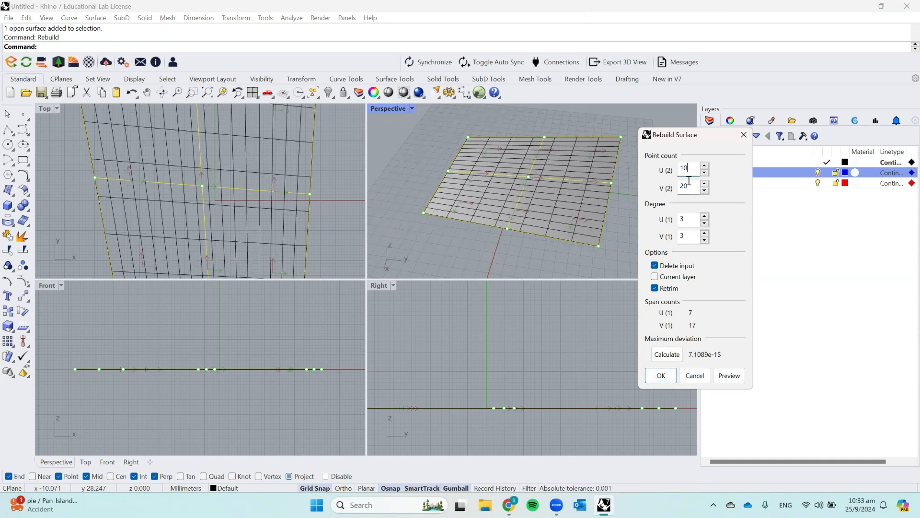
double_click(683, 187)
text(1)
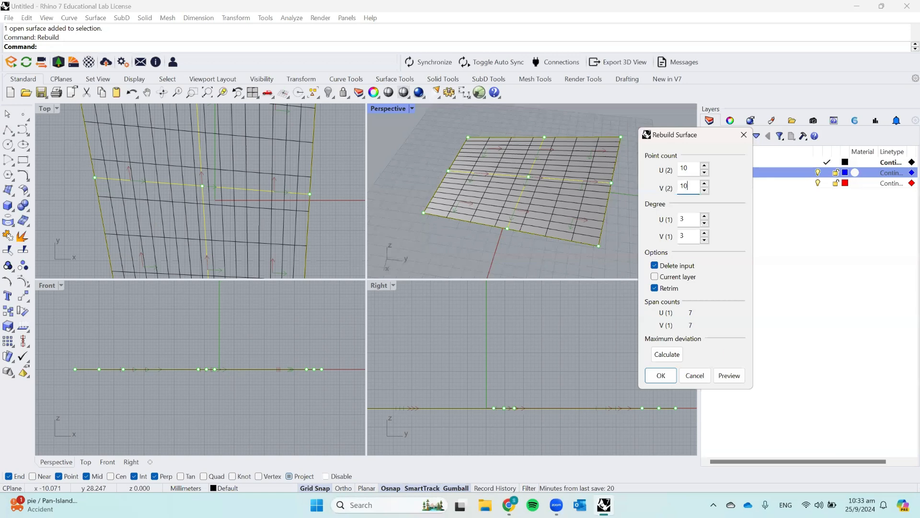
key(Return)
Step: Show the control points of the rebuilt flat surface with PointsOn
click(660, 198)
click(528, 196)
click(609, 161)
text(Points)
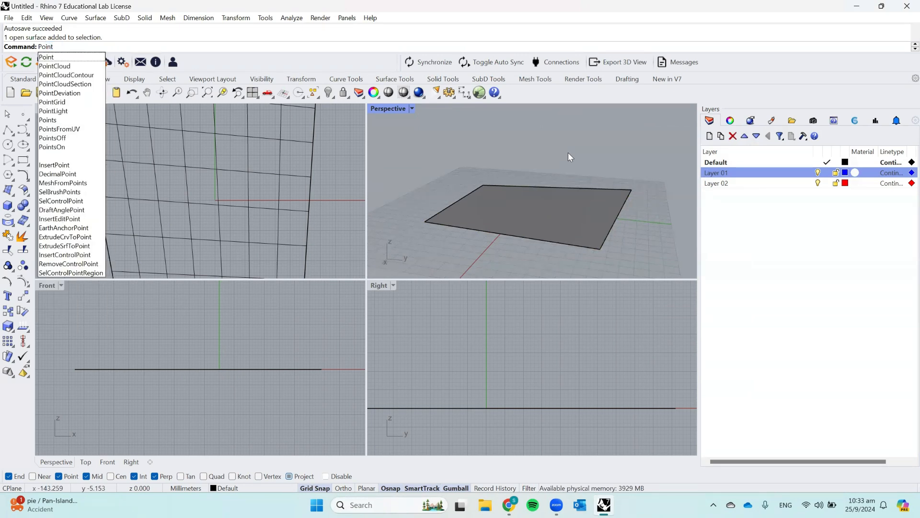
key(Down)
key(Down)
key(Down)
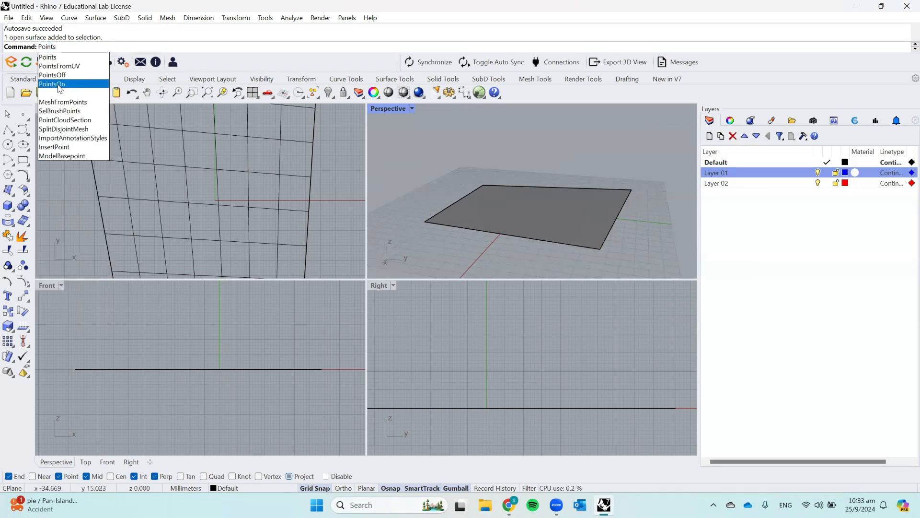
key(Return)
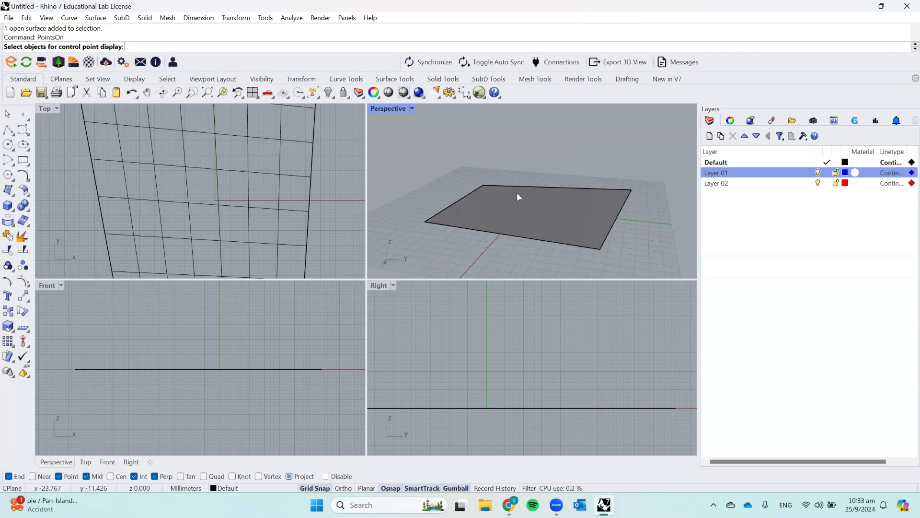
click(503, 194)
key(Return)
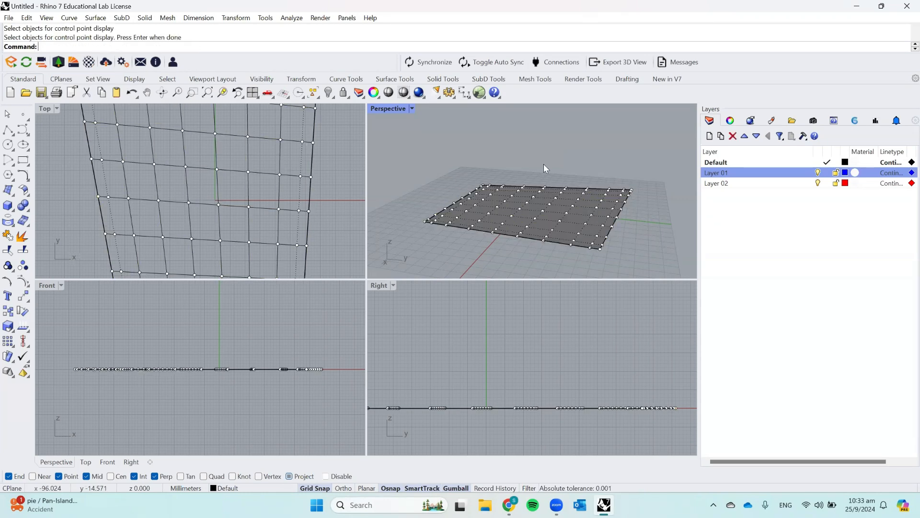
Step: Pull a single interior control point of the surface upward to form a peak
scroll(549, 199, up, 3)
scroll(551, 200, down, 3)
scroll(572, 205, up, 3)
right_drag(572, 205, 576, 249)
right_drag(531, 211, 513, 163)
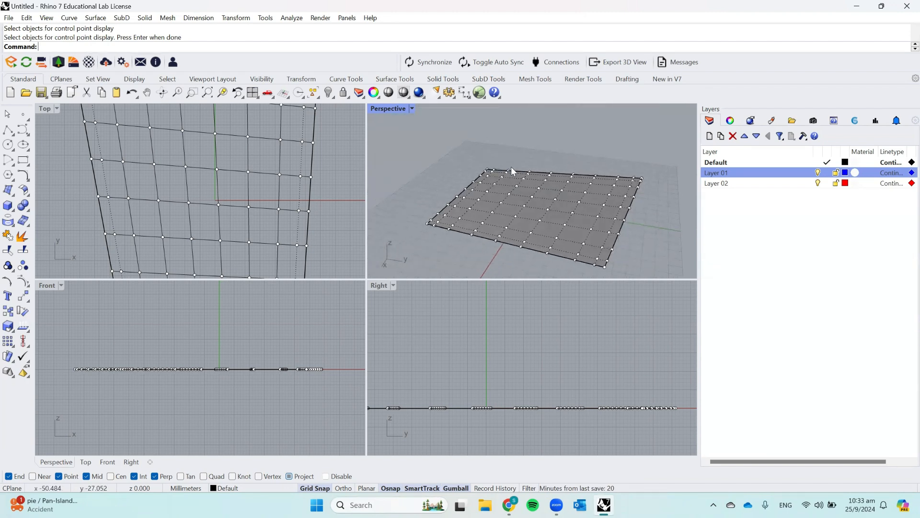
scroll(508, 194, up, 4)
click(498, 205)
scroll(548, 197, down, 4)
right_drag(565, 218, 586, 191)
drag(485, 206, 512, 134)
Step: Pull a second interior surface point downward to form a hollow beside the peak
right_drag(575, 165, 578, 211)
click(583, 201)
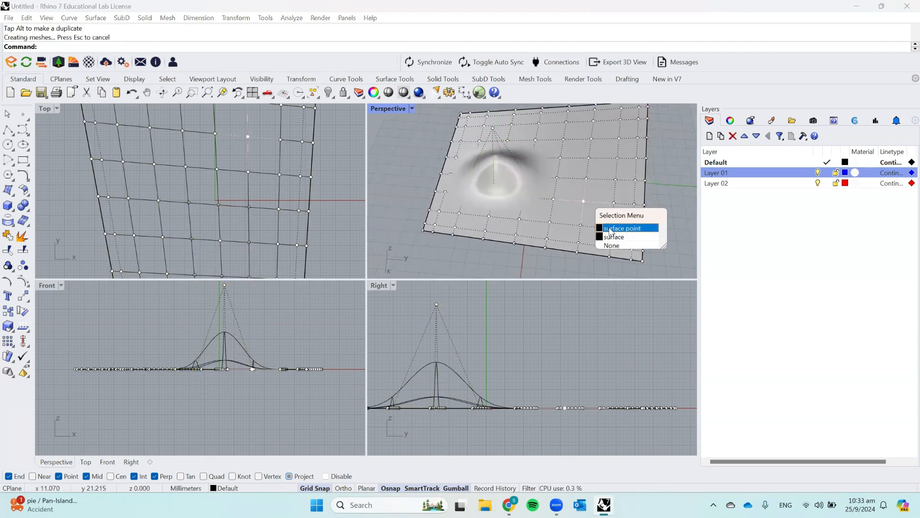
click(623, 228)
right_drag(606, 261, 596, 203)
drag(585, 205, 582, 271)
Step: Select a block of 20 control points at the surface's far corner and raise them together into a plateau
scroll(606, 166, up, 3)
click(592, 155)
right_drag(592, 155, 589, 174)
drag(666, 177, 669, 199)
scroll(568, 197, down, 4)
right_drag(568, 197, 578, 167)
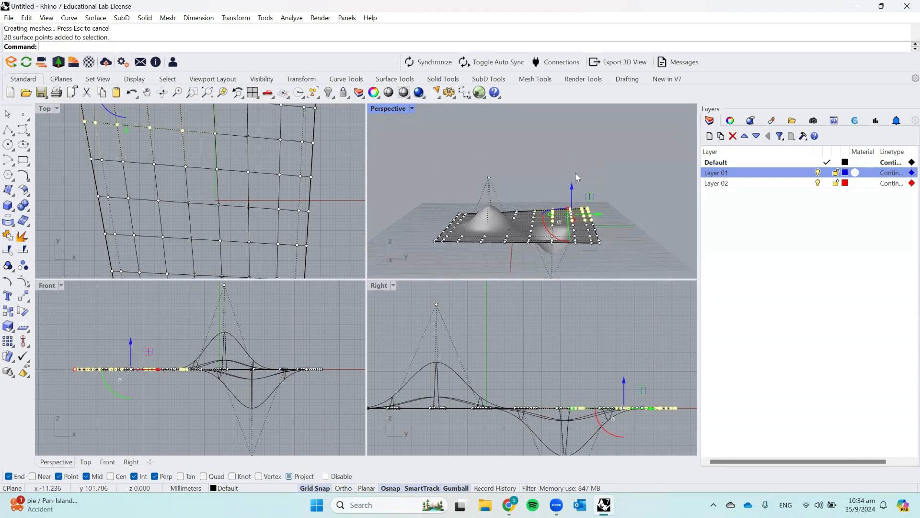
drag(571, 188, 577, 143)
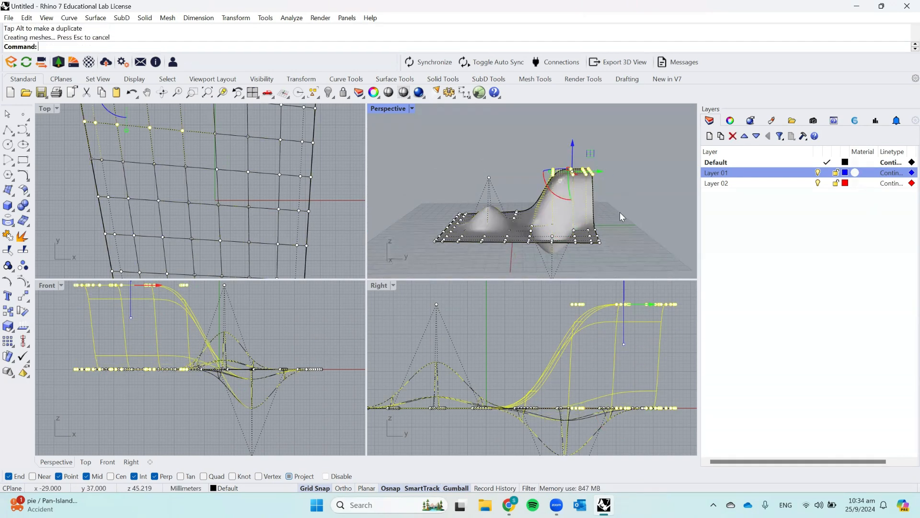
click(622, 235)
right_drag(622, 240, 621, 267)
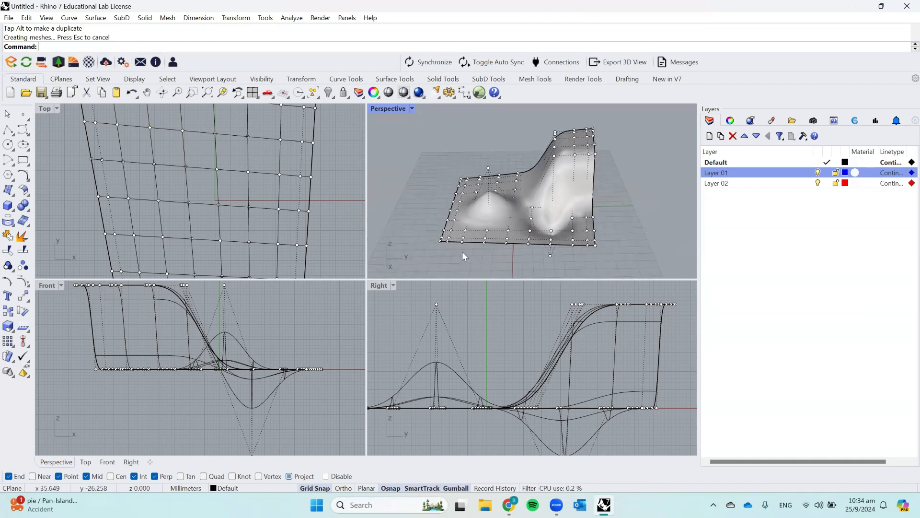
Step: Select the six control points at the near corner beside the peak and lower them below the ground plane
scroll(396, 211, up, 3)
drag(453, 249, 454, 249)
right_drag(453, 249, 439, 188)
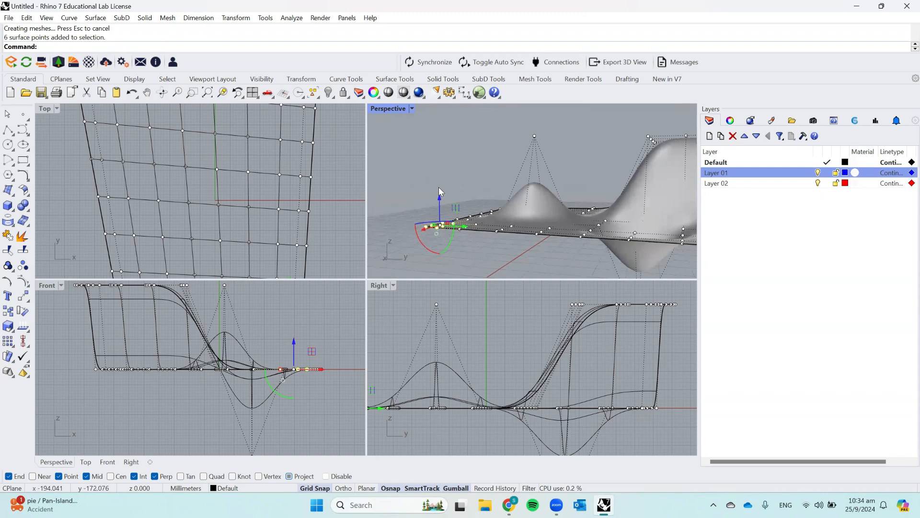
drag(441, 198, 423, 262)
click(459, 159)
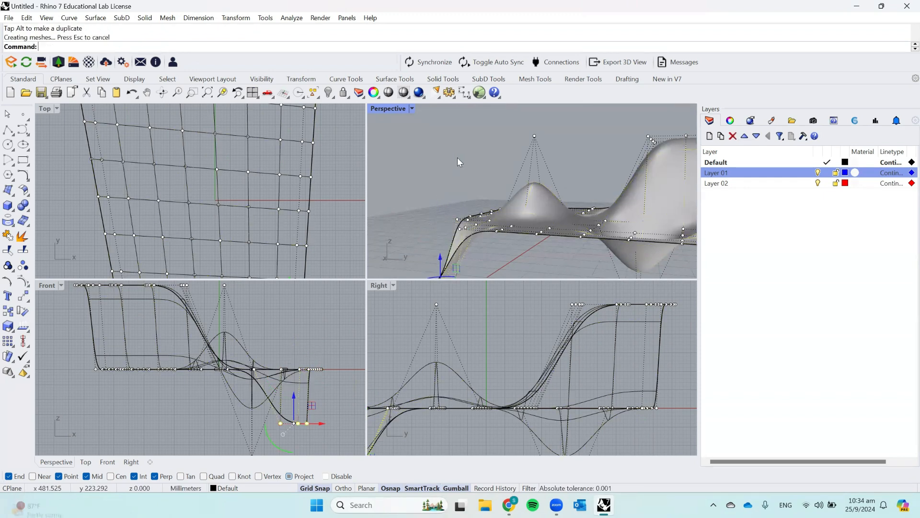
Step: Delete the reshaped surface together with its control points
right_drag(482, 164, 555, 231)
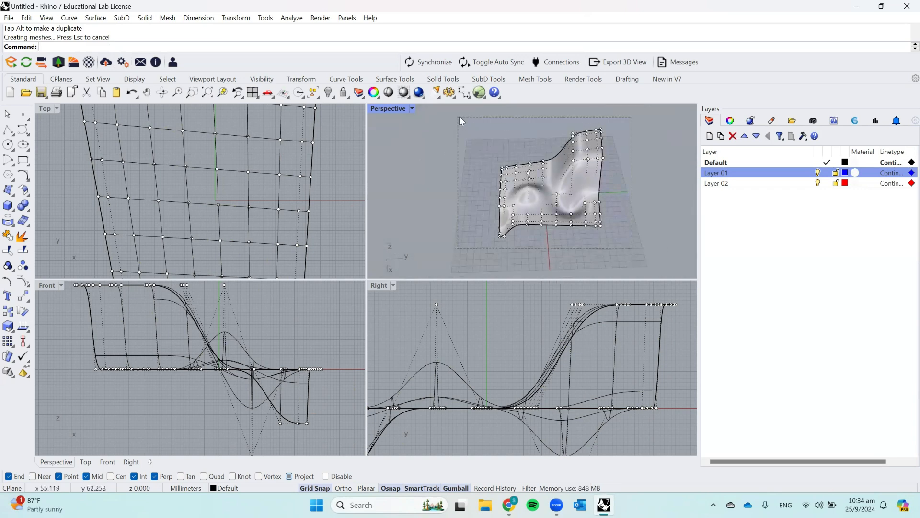
drag(470, 127, 477, 124)
key(Delete)
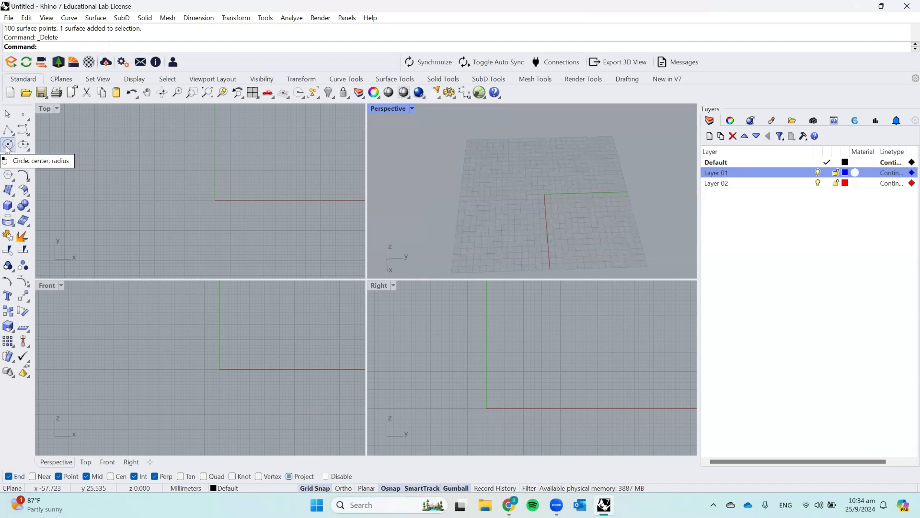
Step: Create a sphere by centre and radius on the ground plane, and move it upward
click(8, 206)
click(55, 211)
click(501, 206)
click(551, 207)
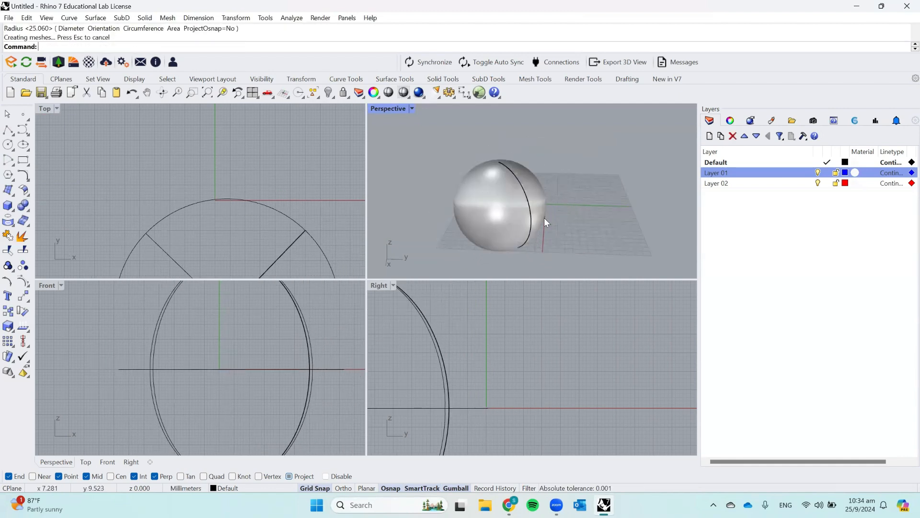
drag(525, 214, 549, 140)
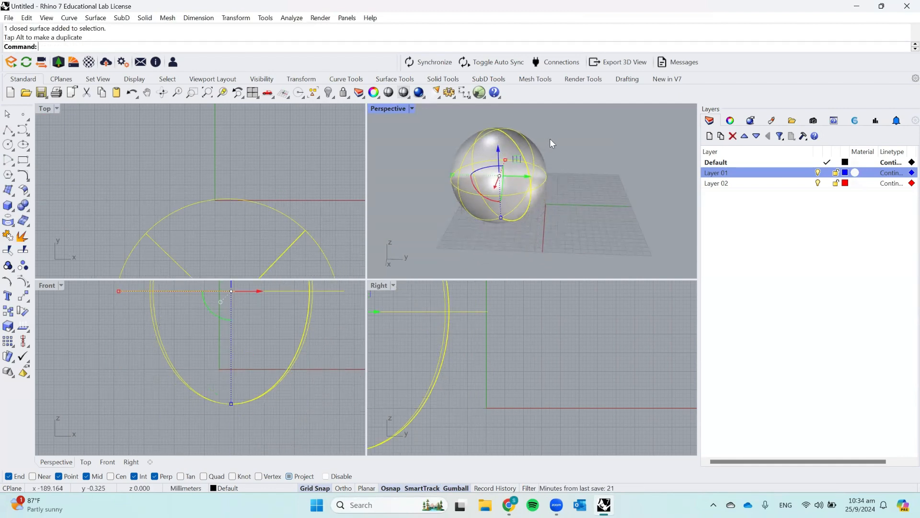
Step: Rebuild the sphere with 10 points and degree 3 in both U and V
text(build)
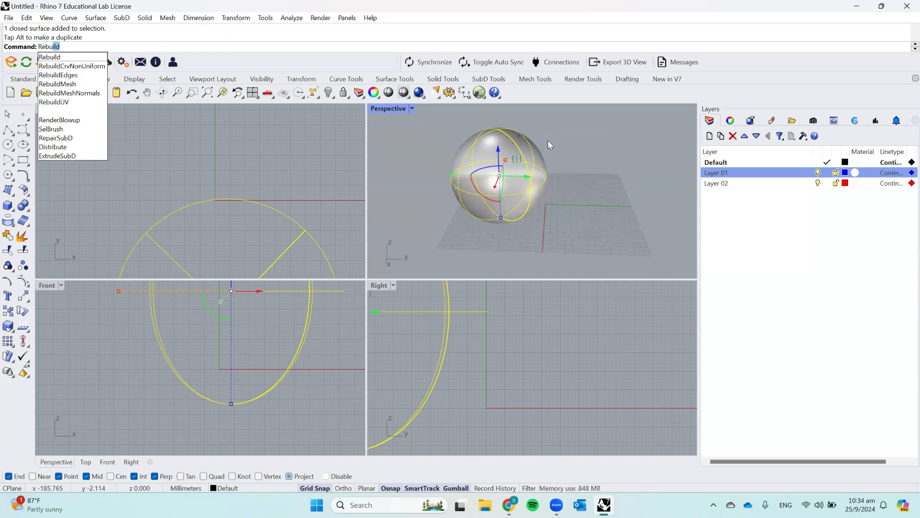
key(Return)
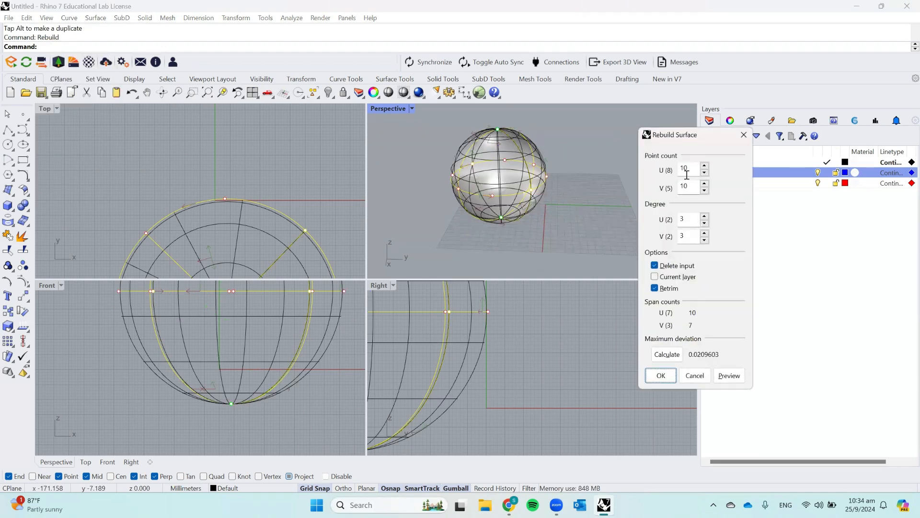
click(665, 380)
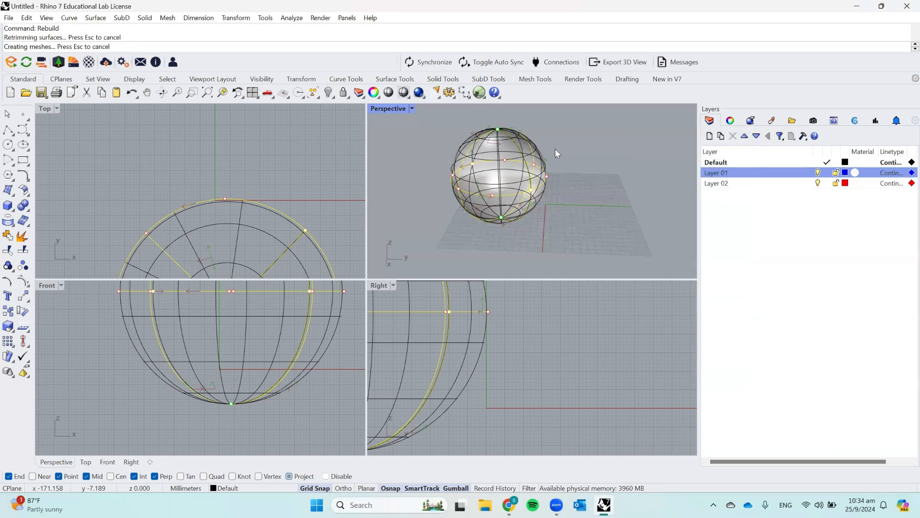
Step: Show the rebuilt sphere's control points with PointsOn
click(545, 166)
text(Points)
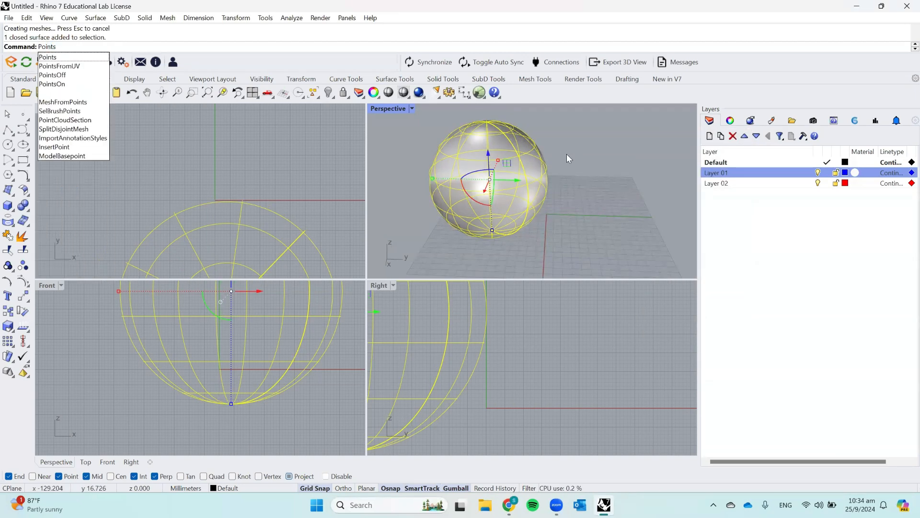
key(Down)
key(Down)
key(Down)
key(Return)
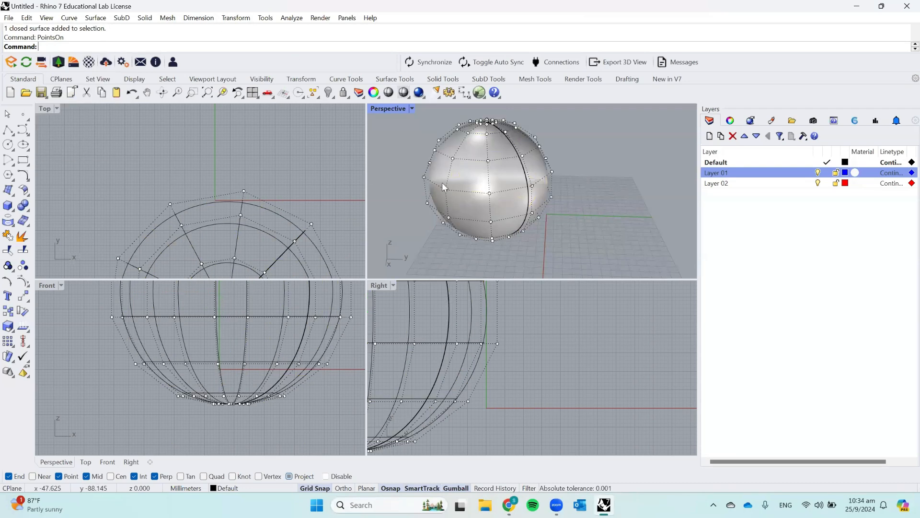
Step: Try pulling control points on the sphere's side outward, and undo the move
right_drag(577, 151, 573, 181)
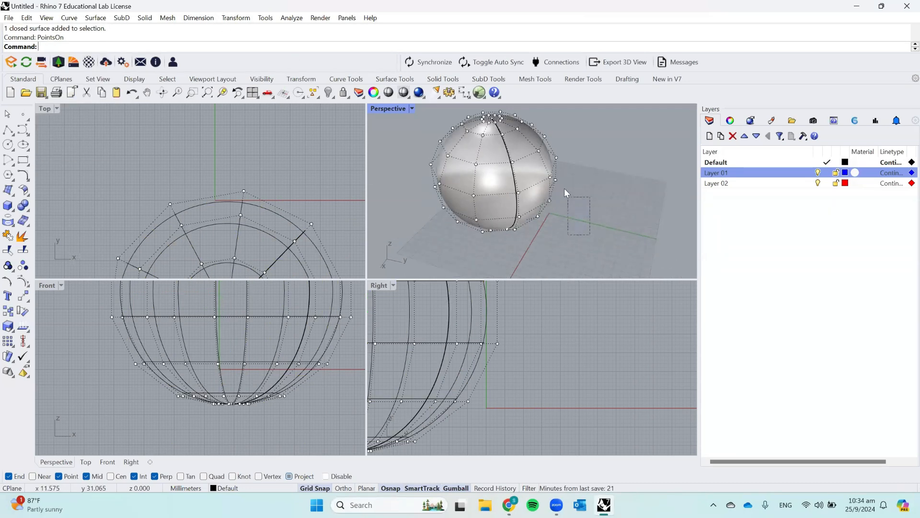
drag(539, 129, 540, 129)
click(597, 161)
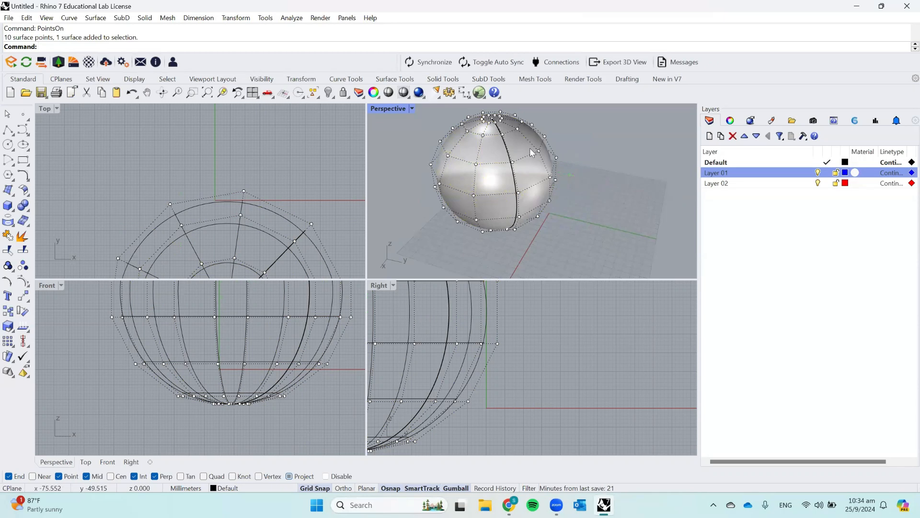
click(539, 152)
right_drag(586, 144, 585, 141)
drag(565, 152, 651, 134)
key(ctrl+z)
Step: Select a group of control points on one side of the sphere and stretch them outward along the Y axis
drag(598, 222, 538, 121)
drag(572, 180, 617, 139)
click(617, 130)
right_drag(617, 144, 609, 244)
click(486, 160)
click(539, 186)
click(599, 251)
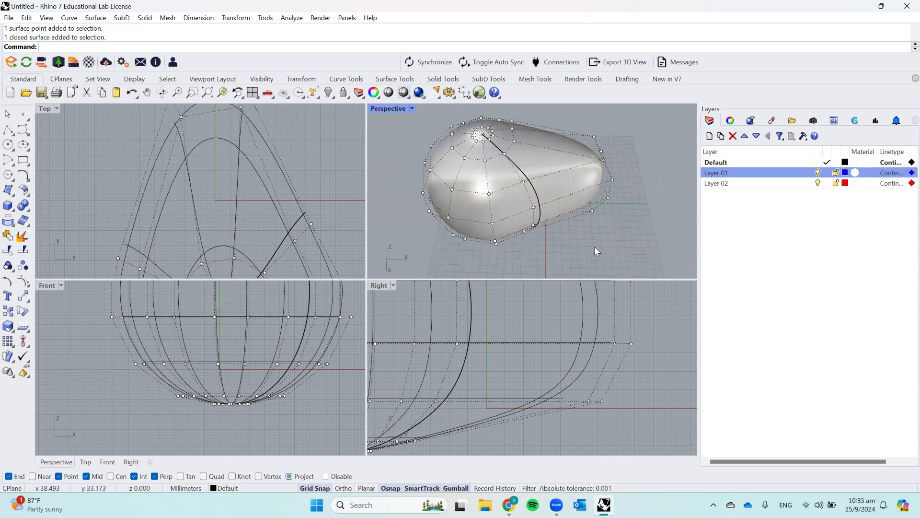
Step: Select the group of control points on the sphere's opposite side and stretch them outward in the negative Y direction
right_drag(557, 184, 541, 165)
drag(401, 139, 478, 239)
drag(484, 177, 431, 169)
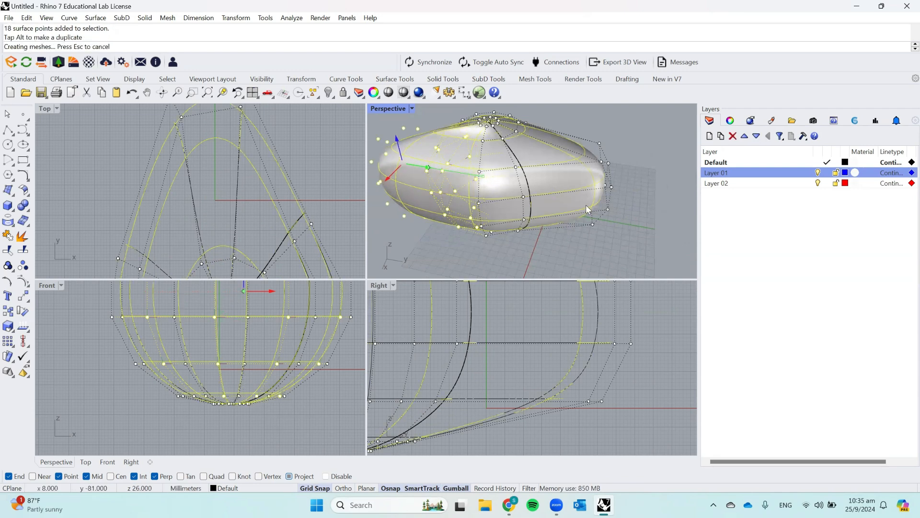
scroll(571, 195, down, 8)
click(580, 157)
right_drag(580, 156, 545, 211)
scroll(570, 189, up, 6)
click(513, 207)
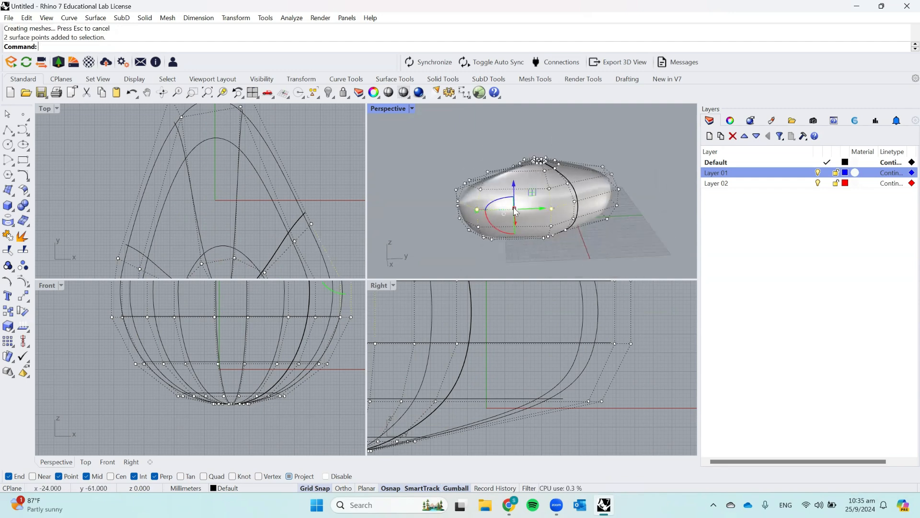
Step: Hide the control points and delete the reshaped sphere
key(Escape)
key(Escape)
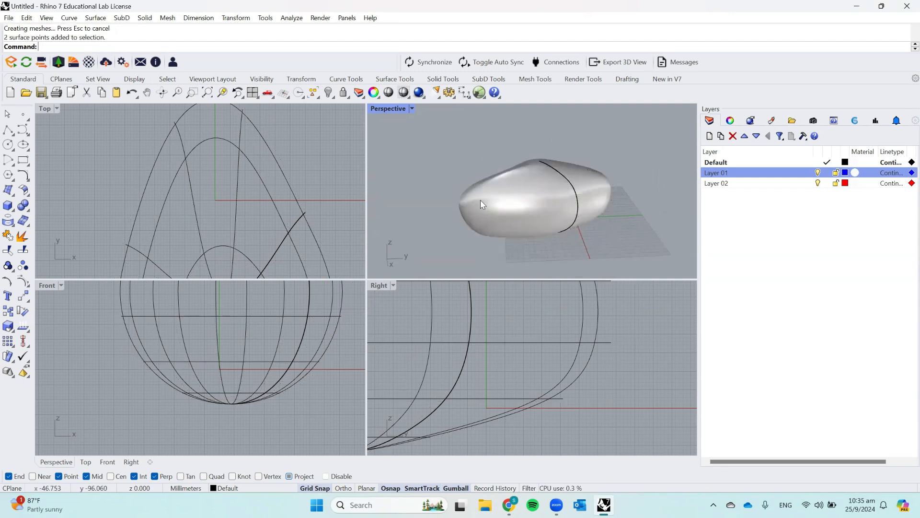
click(480, 201)
key(Delete)
right_drag(530, 189, 571, 208)
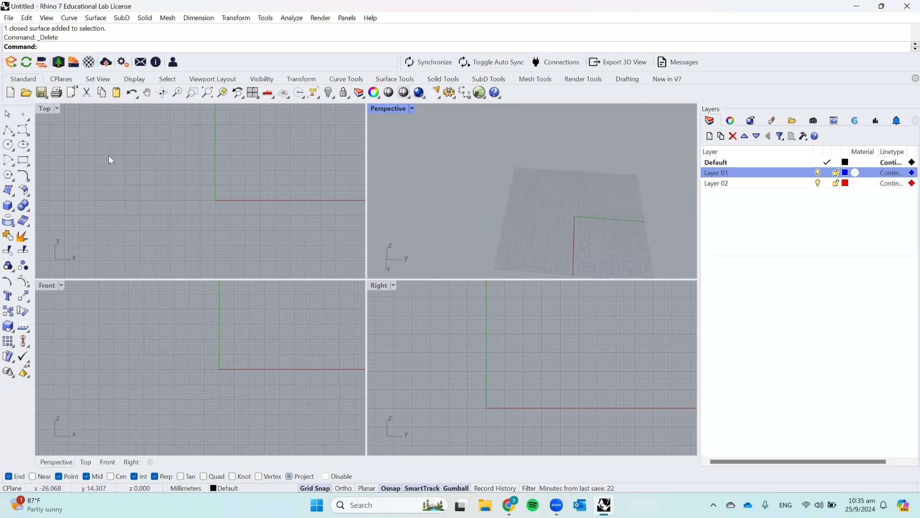
right_drag(441, 161, 546, 179)
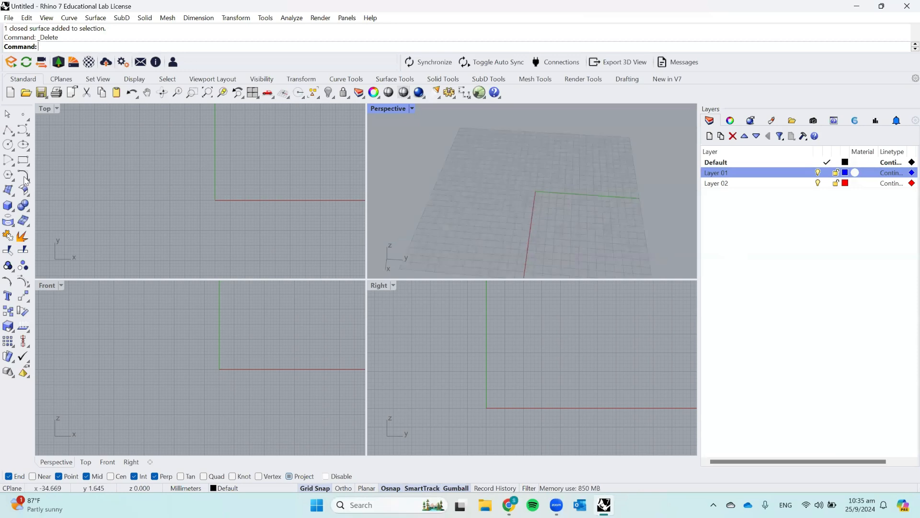
click(8, 144)
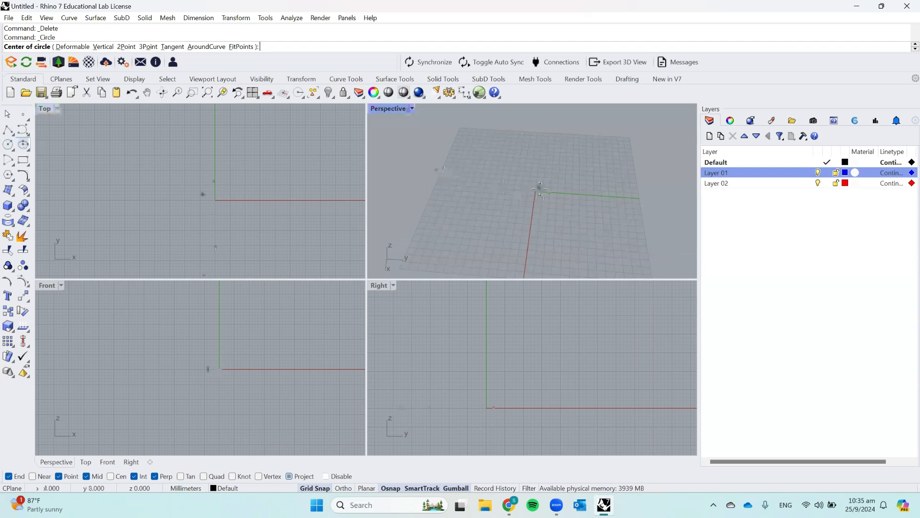
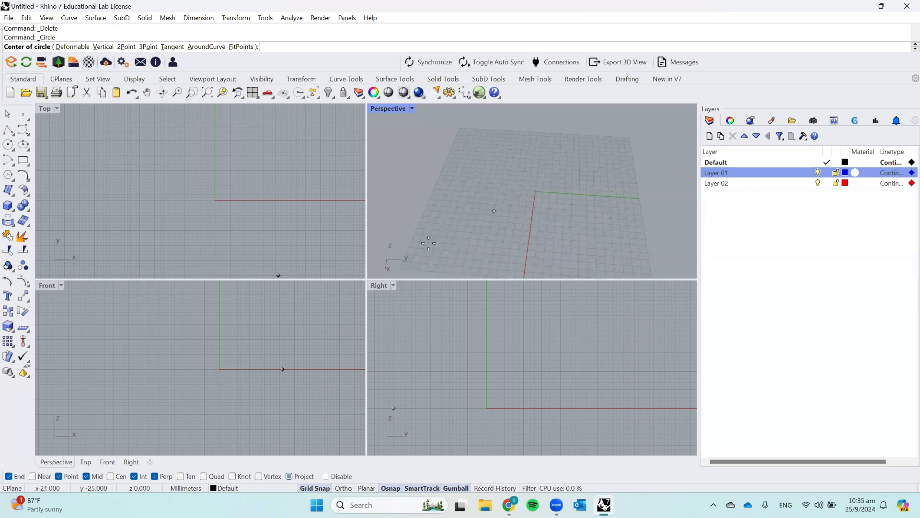
click(8, 143)
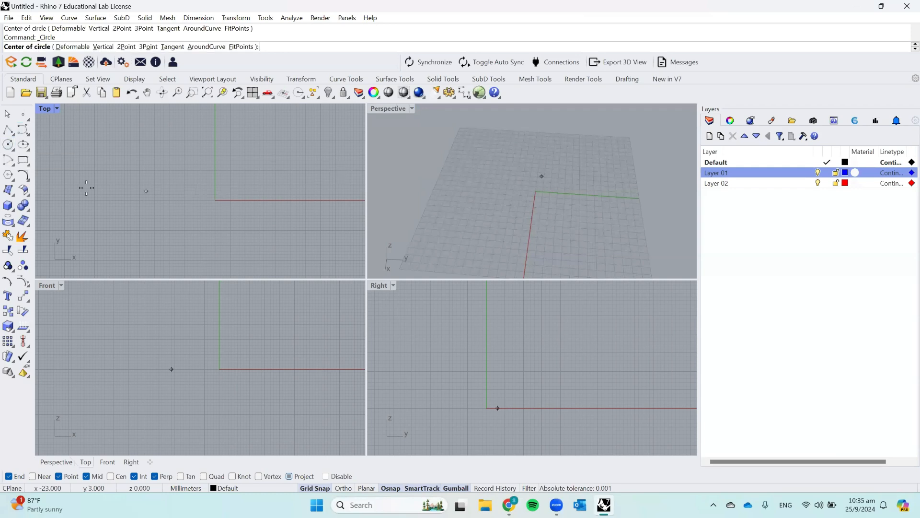
click(517, 183)
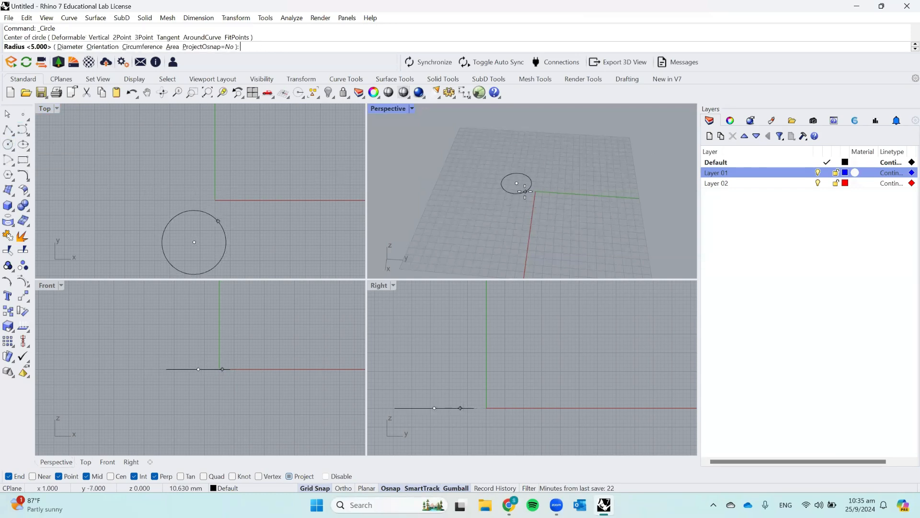
key(Escape)
Step: Draw a closed, roughly oval control point curve around the origin in the Top view
click(22, 130)
right_drag(527, 163, 536, 180)
scroll(432, 334, down, 4)
scroll(281, 217, down, 4)
click(234, 169)
click(224, 196)
click(234, 220)
click(265, 221)
click(276, 190)
click(259, 164)
click(233, 168)
Step: Draw a second, smaller closed control point curve in the Top view, overlapping the first toward negative X
right_click(276, 178)
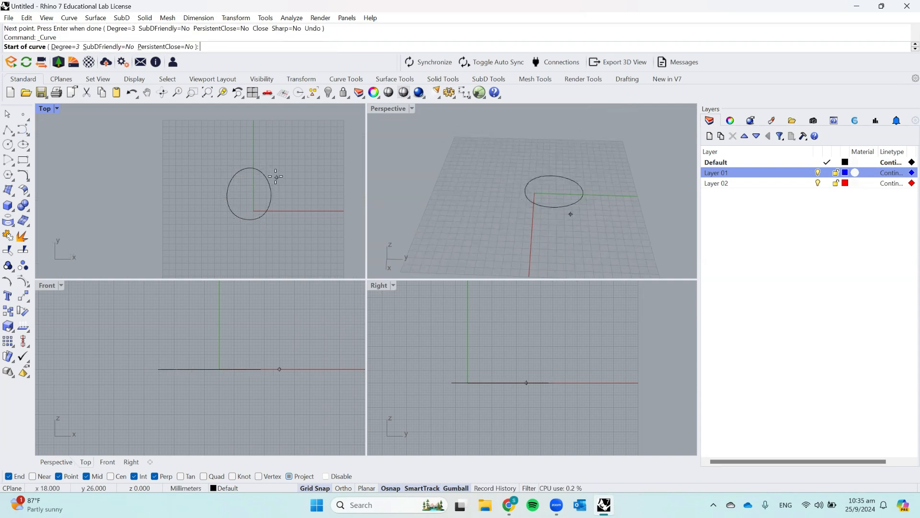
click(292, 137)
right_click(283, 144)
right_click(259, 157)
click(225, 172)
click(225, 194)
click(226, 218)
click(247, 222)
click(258, 201)
click(224, 169)
scroll(249, 185, up, 2)
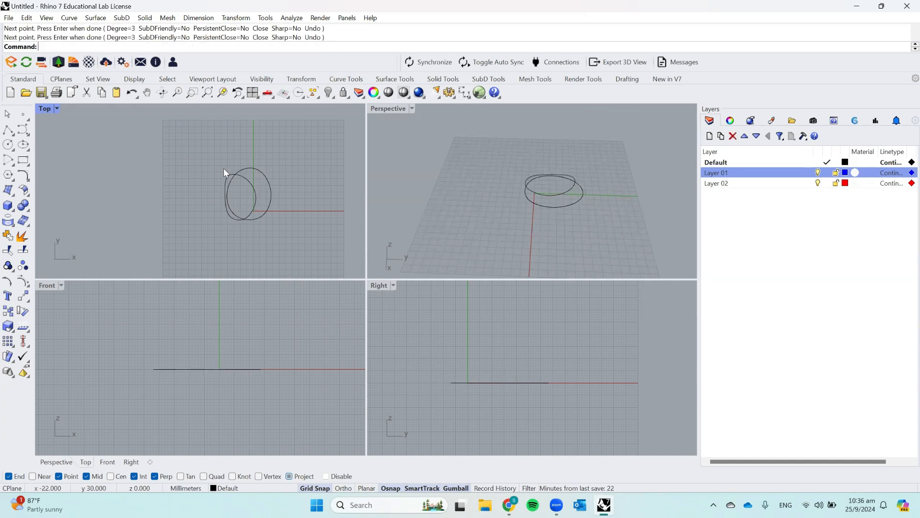
Step: Duplicate the smaller closed curve toward positive X and reshape the copy into a larger outline overlapping the oval
click(225, 170)
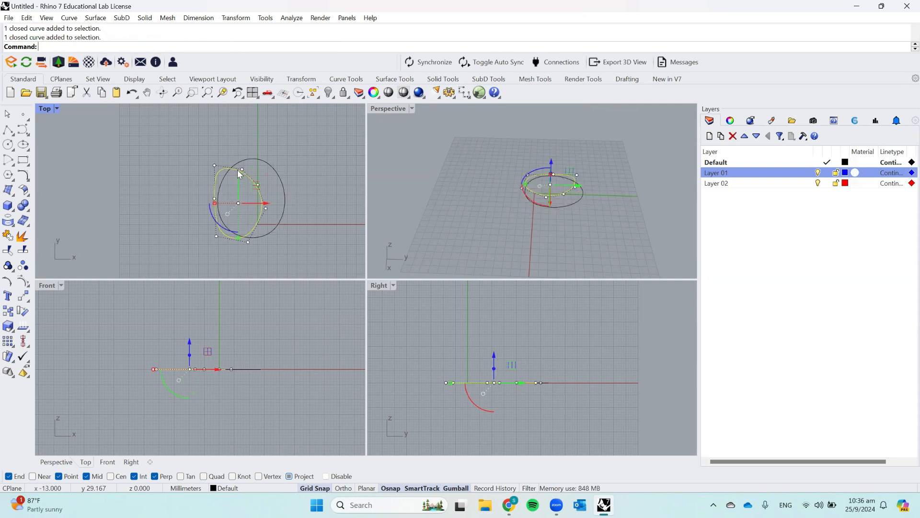
drag(267, 205, 218, 204)
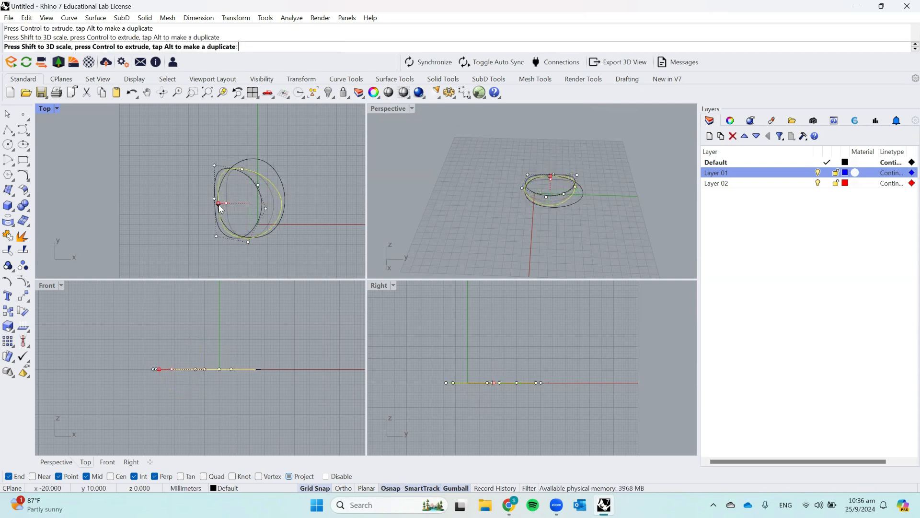
drag(251, 238, 297, 190)
click(246, 196)
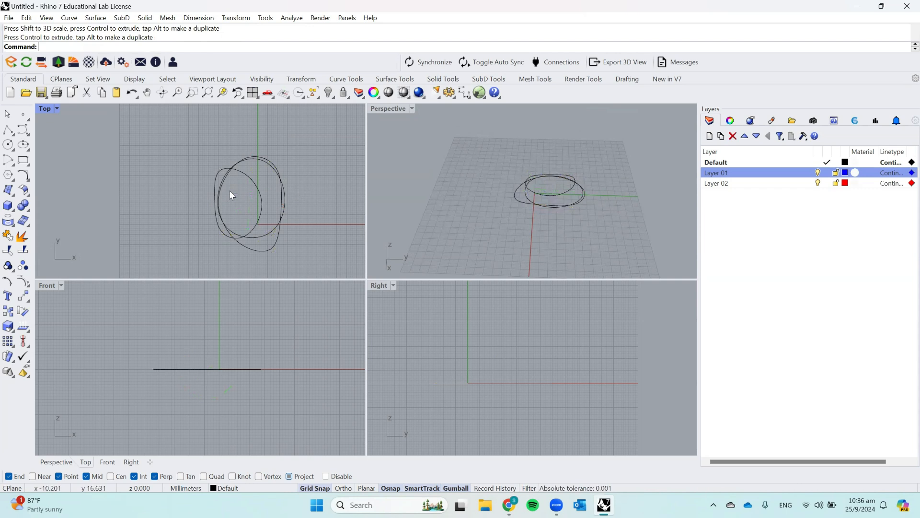
Step: Duplicate the smaller closed curve once more along the X axis with the Gumball
click(254, 181)
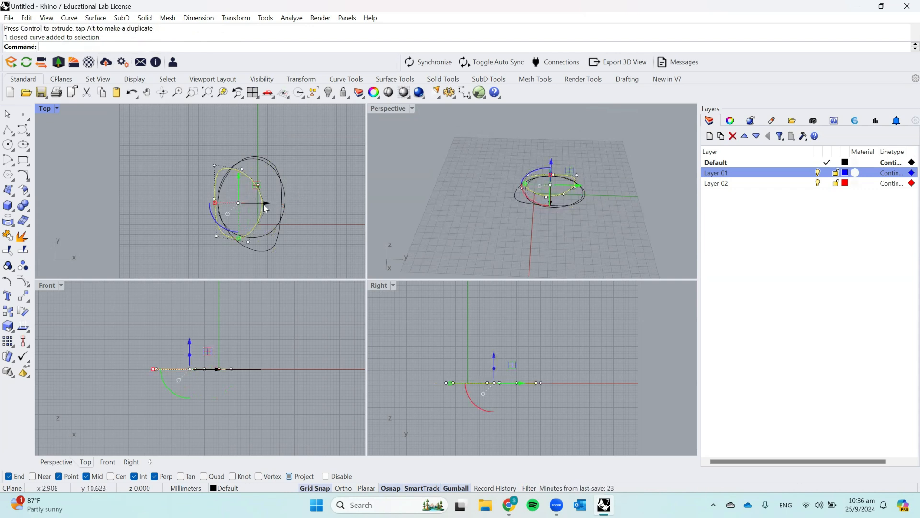
alt+drag(266, 205, 283, 199)
click(567, 206)
scroll(551, 196, up, 5)
right_drag(551, 195, 539, 222)
click(539, 197)
click(507, 232)
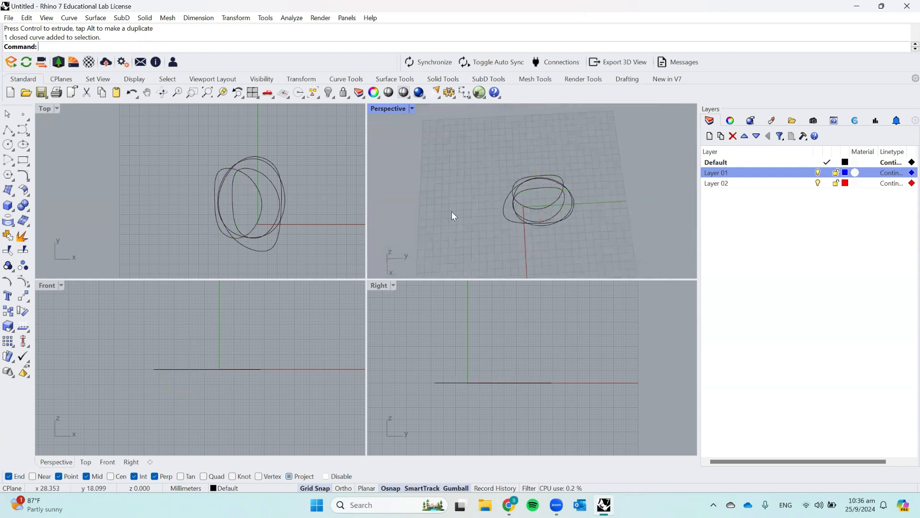
Step: Raise two of the overlapping closed curves to different heights along the Z axis
right_drag(556, 209, 554, 172)
click(545, 189)
drag(541, 199, 542, 109)
scroll(556, 206, down, 4)
click(578, 189)
click(563, 222)
drag(547, 200, 544, 149)
Step: Adjust the curves' heights along the Z axis to form a vertical stack of five spaced cross-sections
click(573, 206)
click(502, 226)
drag(543, 190, 545, 173)
click(589, 167)
click(561, 162)
drag(544, 135, 545, 122)
drag(512, 149, 566, 223)
click(596, 183)
click(547, 149)
click(605, 201)
right_drag(606, 229, 589, 143)
right_drag(546, 222, 630, 208)
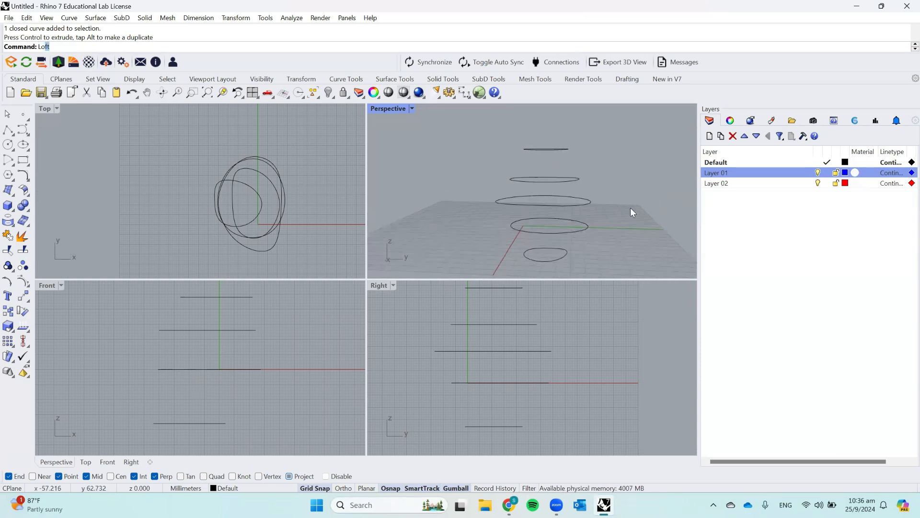
Step: Run Loft and pick the five cross-section curves in order from the lowest to the highest
text(oft)
key(Return)
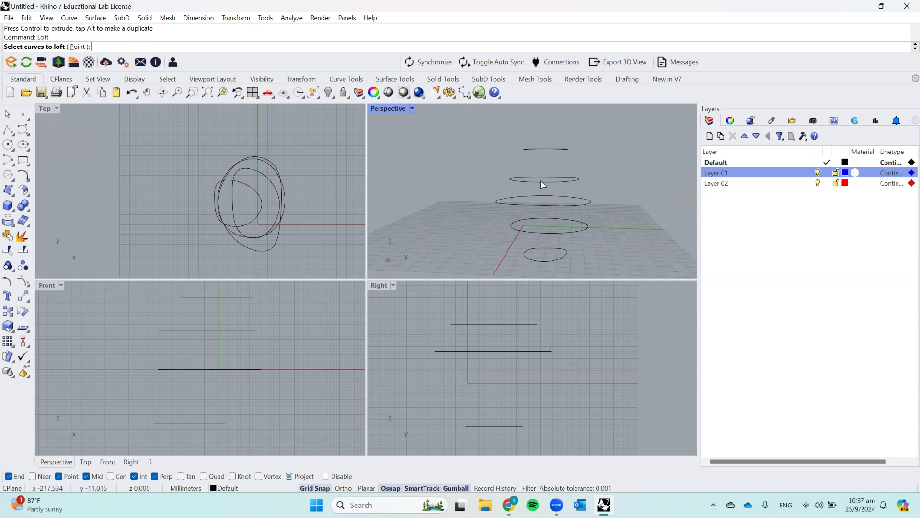
key(Escape)
key(Return)
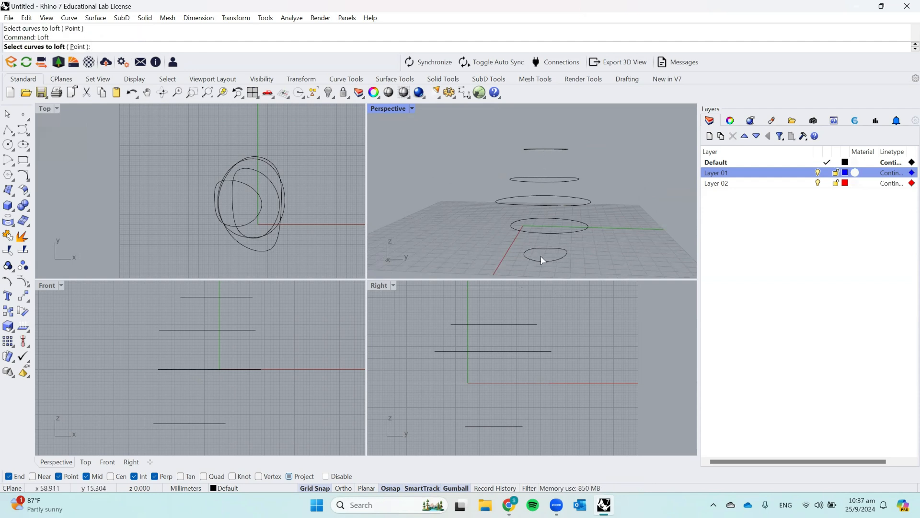
click(545, 262)
click(543, 234)
click(534, 207)
click(535, 181)
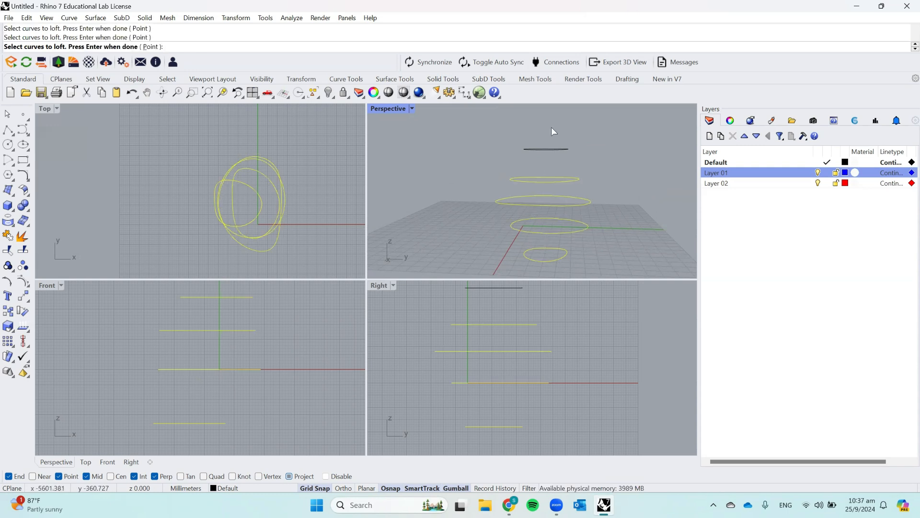
click(547, 149)
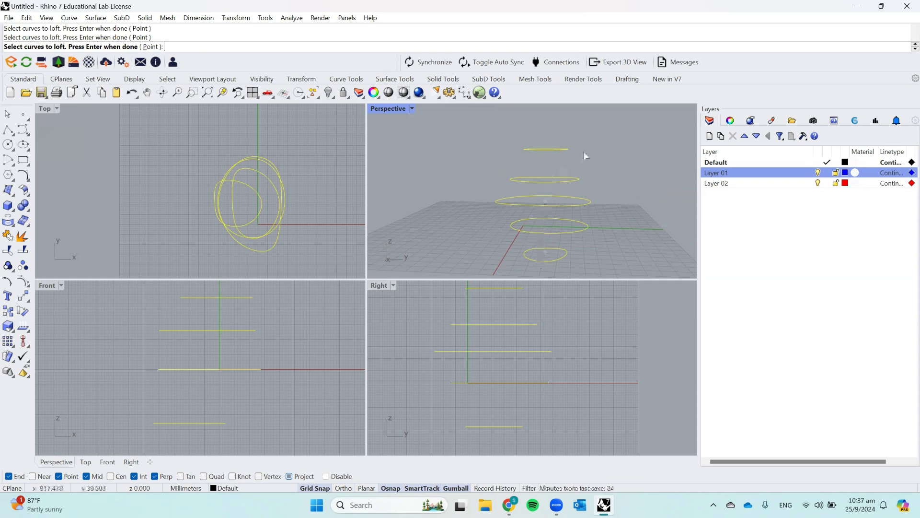
key(Return)
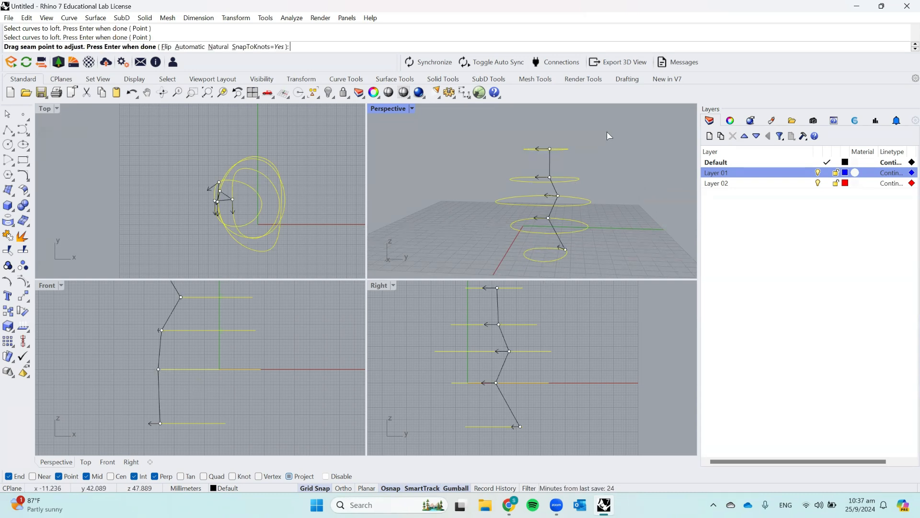
Step: Accept the loft's seam points and enable Closed loft with the Normal style
mouse_move(582, 251)
right_down()
mouse_move(493, 255)
mouse_move(393, 242)
mouse_move(412, 262)
mouse_move(594, 261)
right_up()
key(Return)
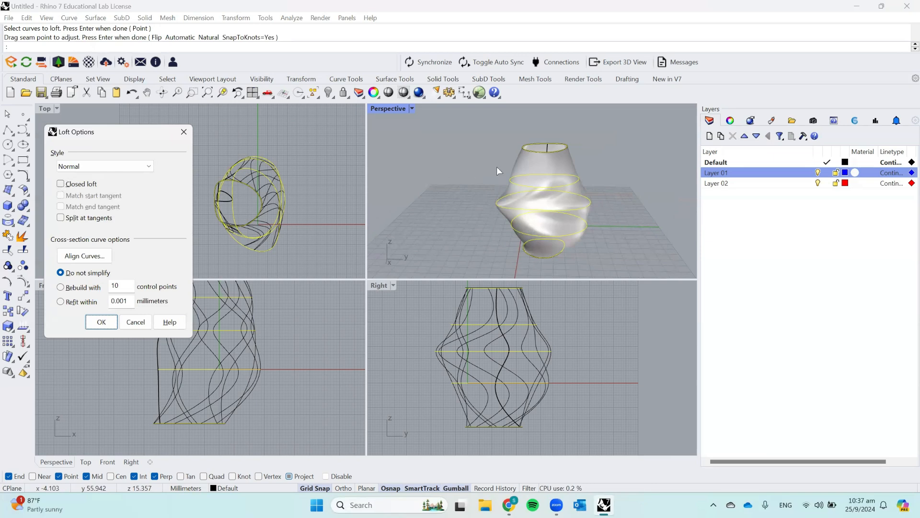
click(61, 185)
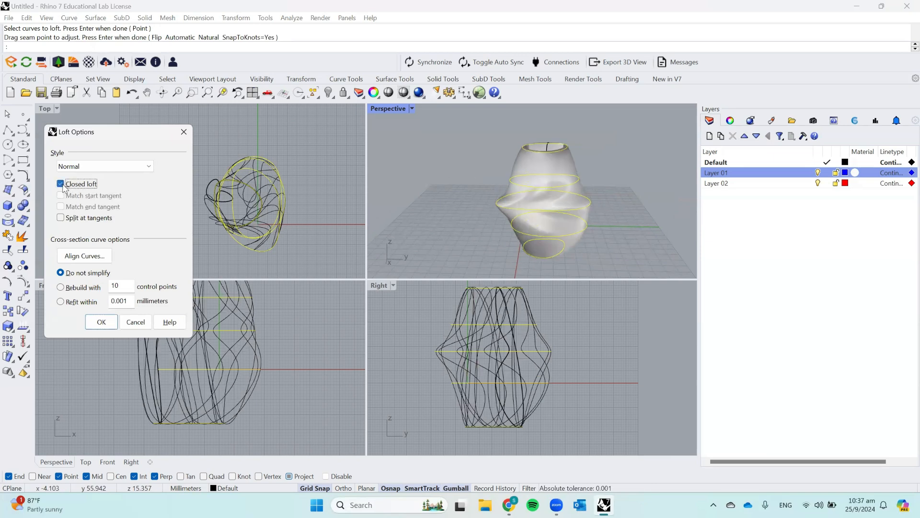
Step: Inspect the vase-shaped loft preview and turn off the Closed loft option
right_drag(553, 207, 583, 199)
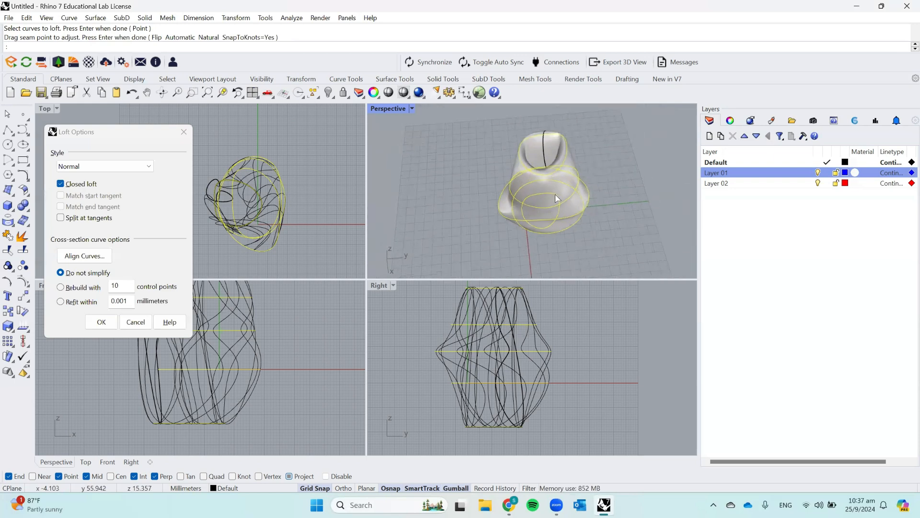
click(66, 184)
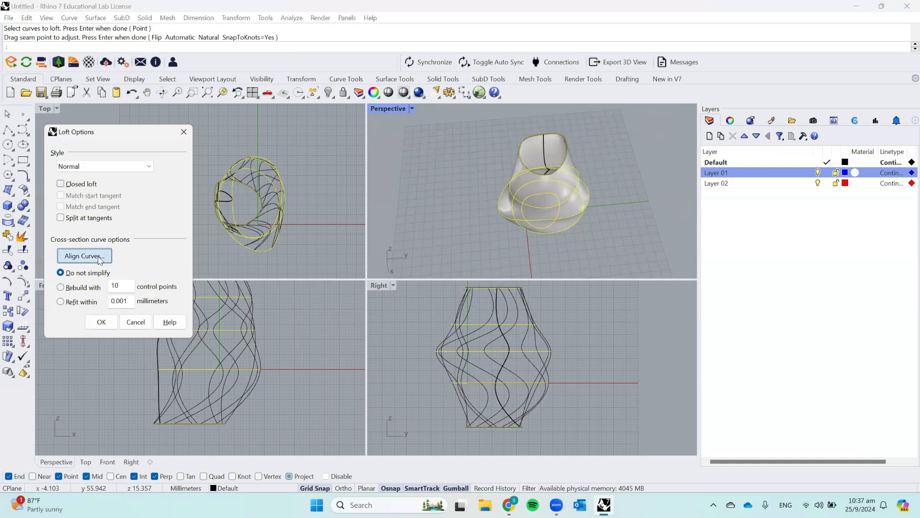
Step: Try reversing the direction of several section curves near the vase's rim with the loft's Align Curves option
click(84, 256)
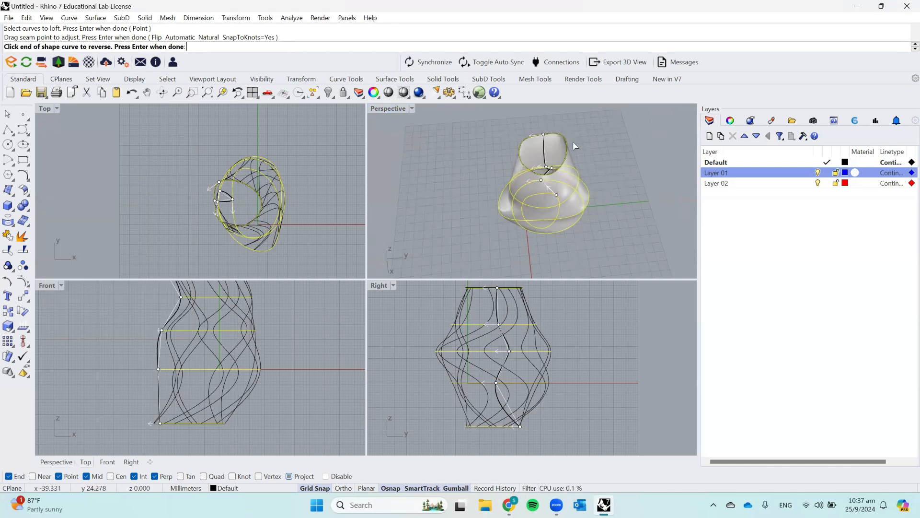
click(546, 168)
right_drag(669, 177, 544, 178)
click(544, 177)
click(526, 153)
click(560, 202)
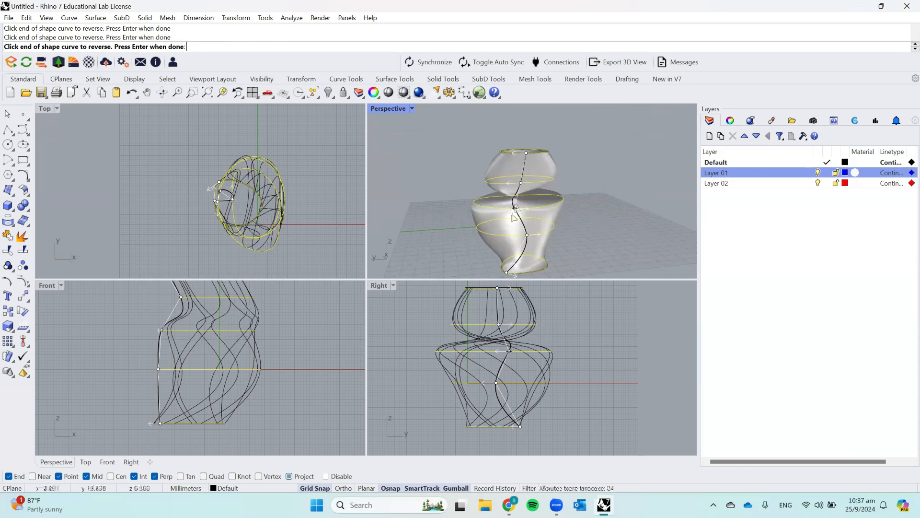
key(Return)
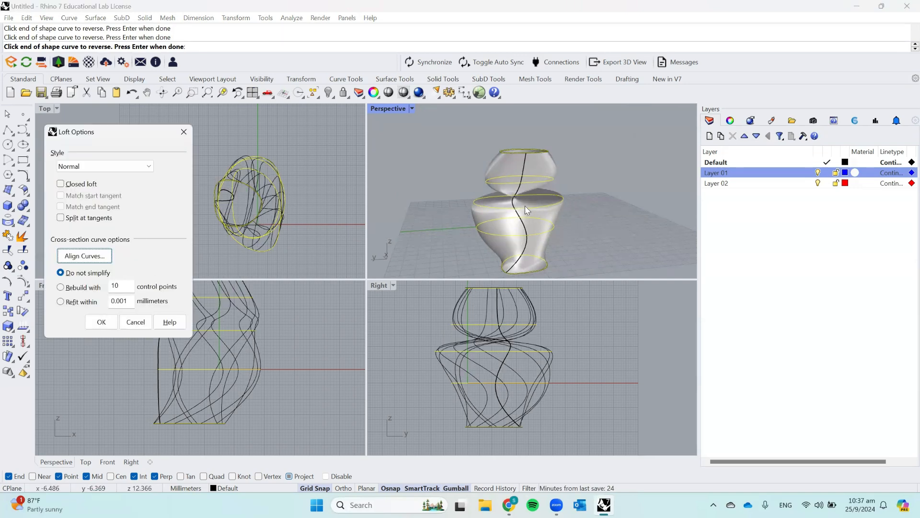
Step: Flip the reversed section curves back so the loft preview runs smoothly from base to rim
key(Return)
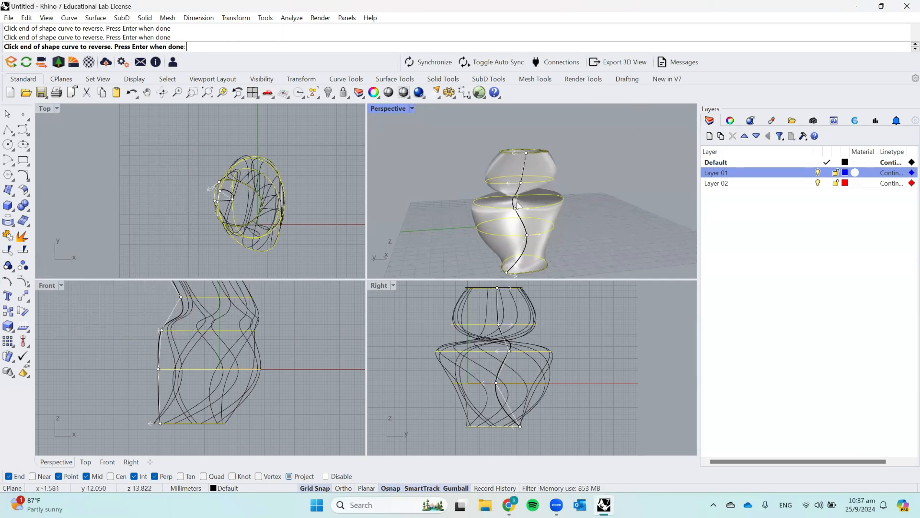
click(514, 208)
click(515, 208)
click(521, 183)
click(526, 153)
right_drag(584, 194, 520, 132)
key(Return)
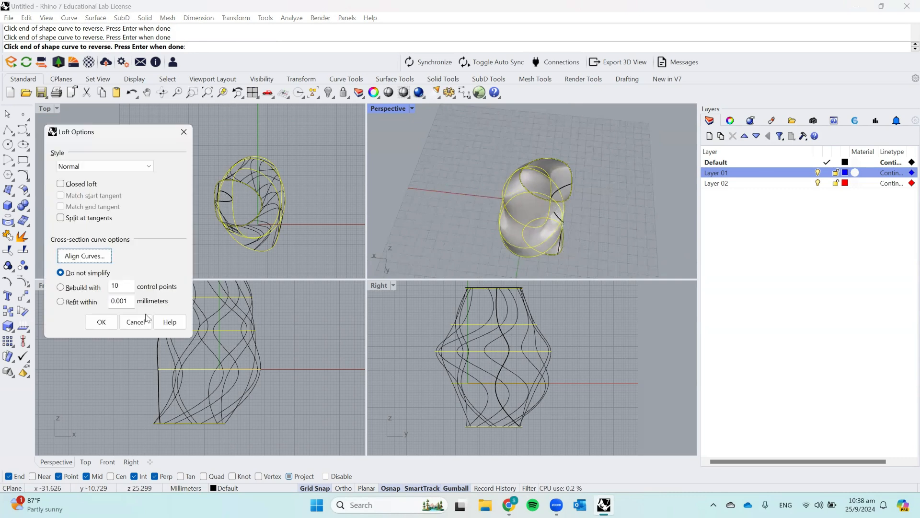
Step: Create the loft through the section curves with the Normal style and Do not simplify
click(100, 322)
right_drag(534, 231, 375, 186)
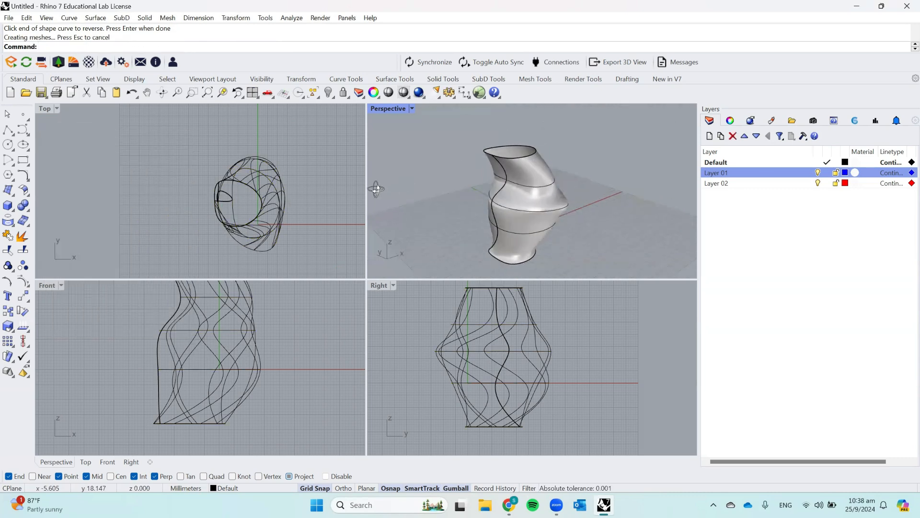
Step: Try moving the lofted surface away from its section curves, and undo the moves
click(522, 173)
drag(521, 171, 497, 212)
right_drag(497, 212, 560, 192)
click(564, 176)
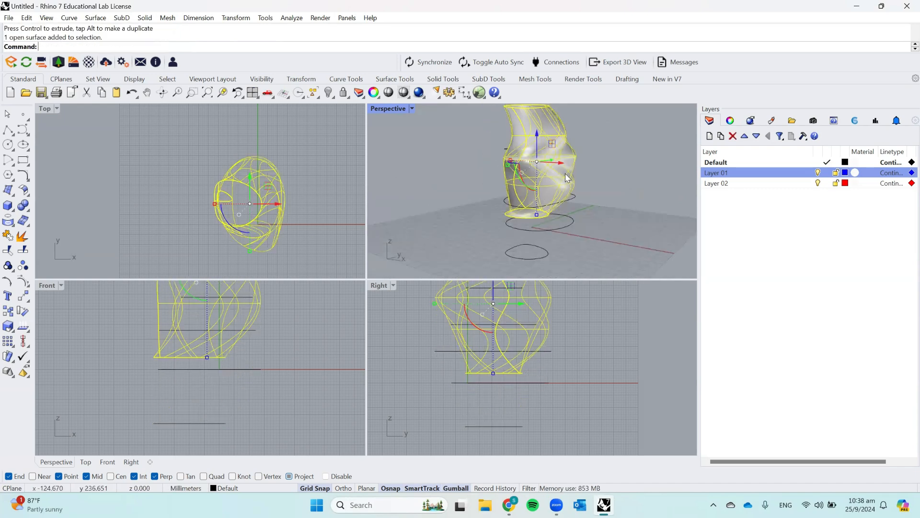
drag(562, 164, 459, 168)
click(608, 190)
key(ctrl+z)
key(ctrl+z)
click(599, 157)
right_drag(598, 157, 573, 187)
click(536, 174)
text(loseCrv)
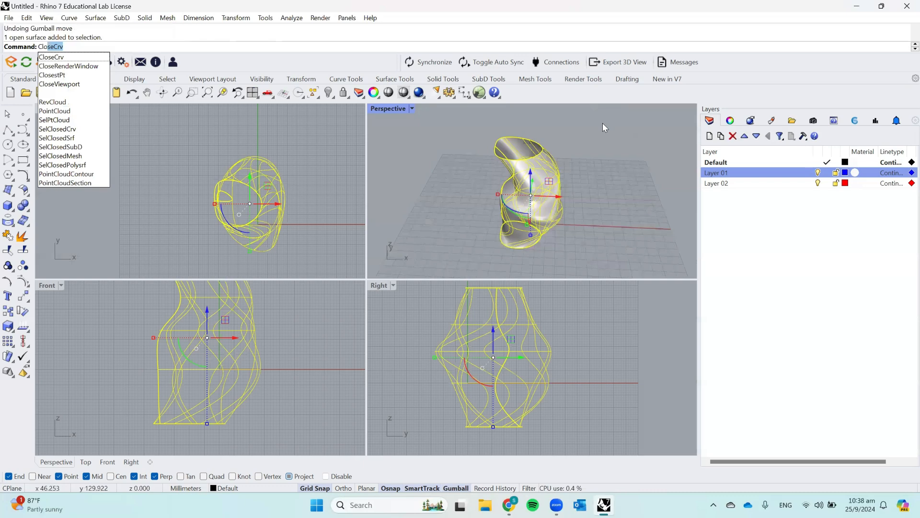
key(Return)
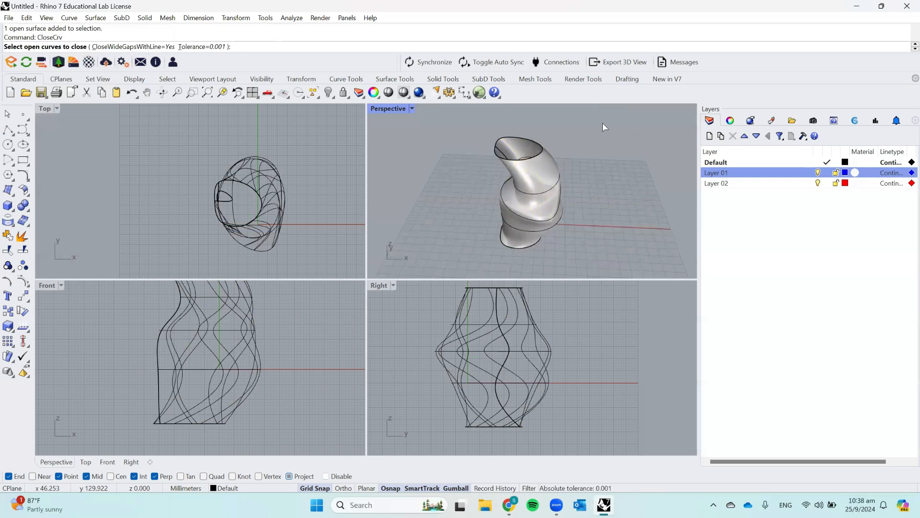
key(Escape)
Step: Cap the open ends of the lofted vase surface to make a closed solid
click(546, 154)
text(Cap)
key(Return)
Step: Examine the capped top and bottom of the vase solid from several angles
right_drag(596, 182, 551, 143)
click(529, 150)
right_click(591, 163)
right_drag(595, 202, 609, 158)
click(609, 157)
right_drag(592, 220, 571, 241)
click(518, 205)
click(622, 179)
right_drag(551, 201, 623, 190)
Step: Try to rebuild the capped vase solid with the Rebuild command
click(558, 195)
text(Rebuild)
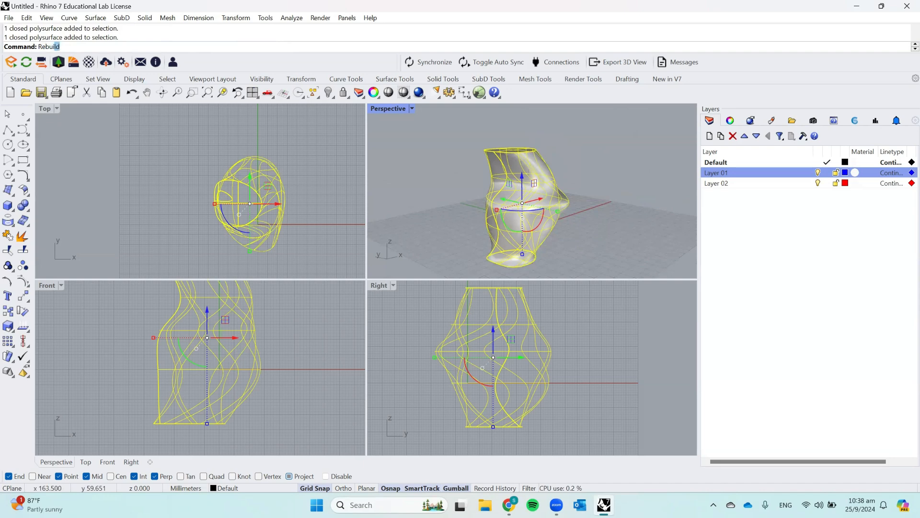
key(Return)
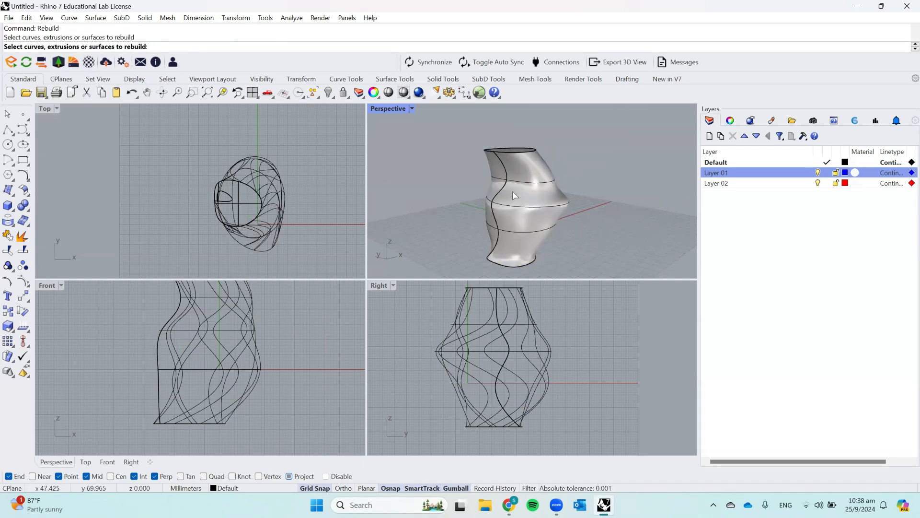
click(513, 233)
key(Escape)
click(518, 232)
click(583, 222)
click(555, 223)
click(589, 188)
click(535, 177)
click(588, 156)
click(535, 175)
click(568, 157)
right_drag(565, 178, 550, 185)
click(539, 166)
text(Po)
key(Return)
click(587, 146)
key(Return)
click(528, 171)
click(594, 147)
right_drag(534, 206, 569, 196)
click(540, 205)
click(522, 162)
right_drag(523, 162, 482, 186)
click(575, 165)
click(532, 200)
click(570, 166)
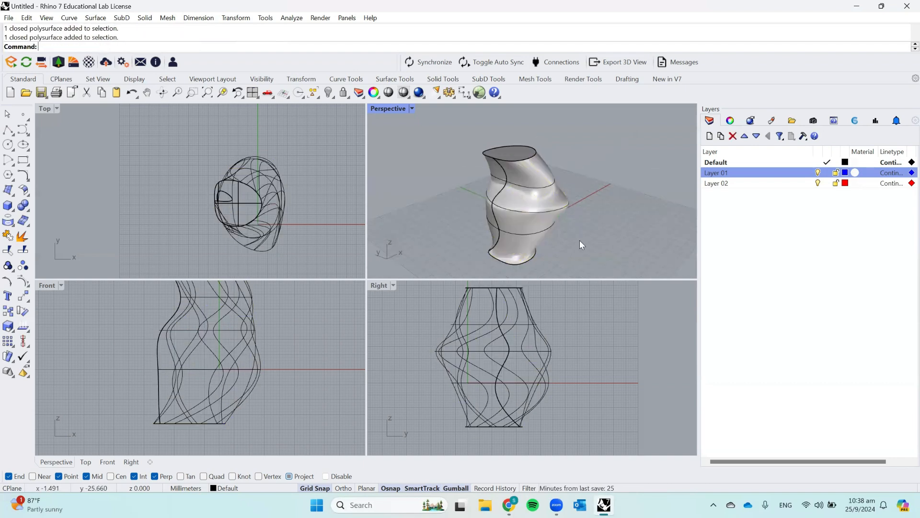
drag(560, 229, 562, 233)
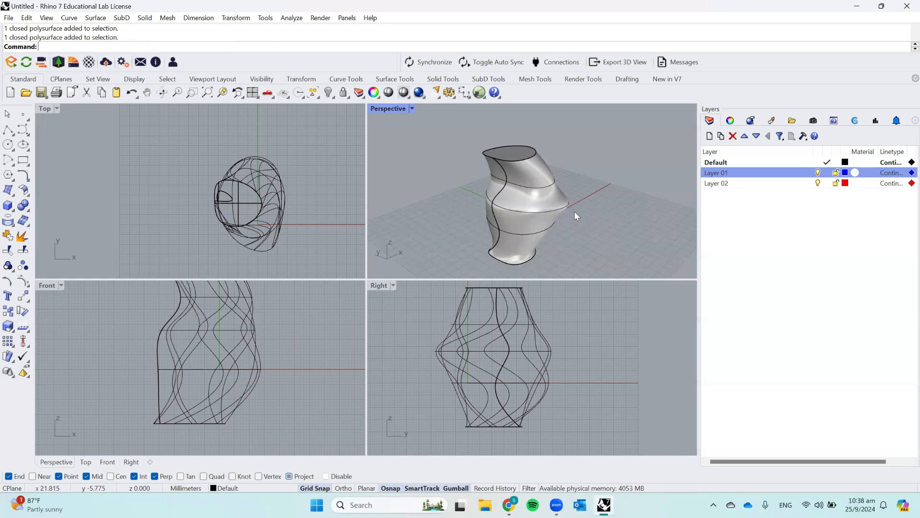
Step: Delete the capped vase solid together with all its section curves
drag(560, 255, 516, 126)
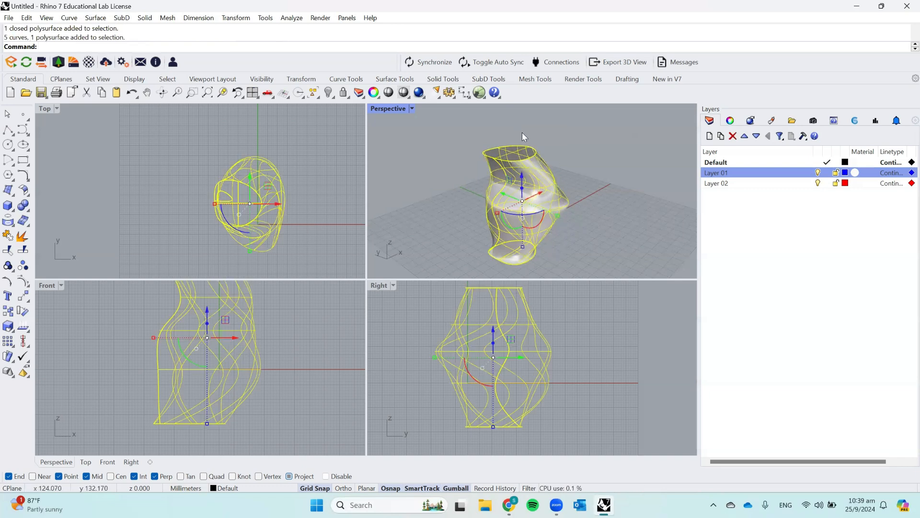
key(Delete)
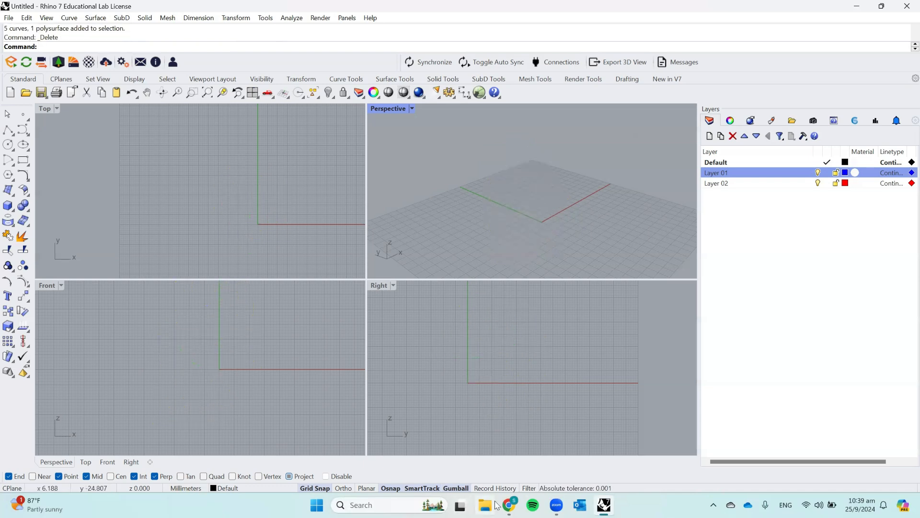
Step: Switch to the presentation in Chrome and review the Loft and Rebuild notes and the "01. NURBS" slide
click(520, 505)
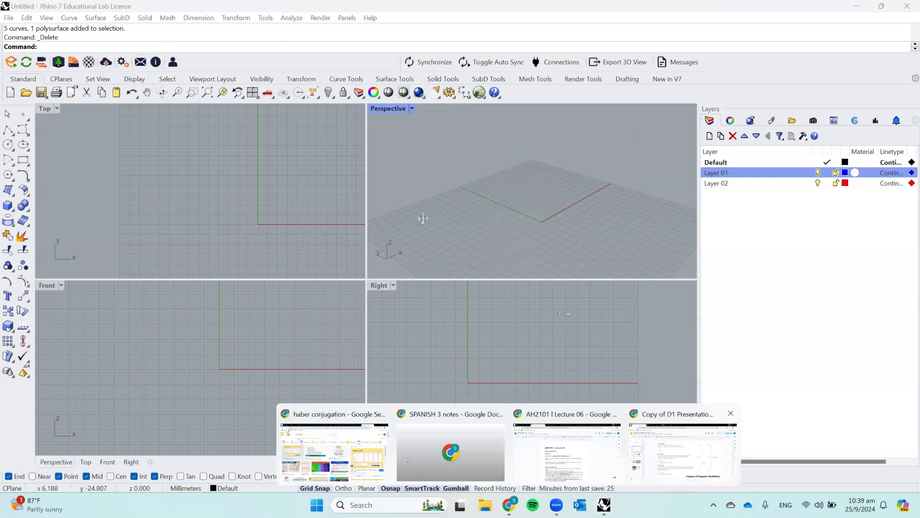
click(683, 448)
drag(289, 234, 240, 214)
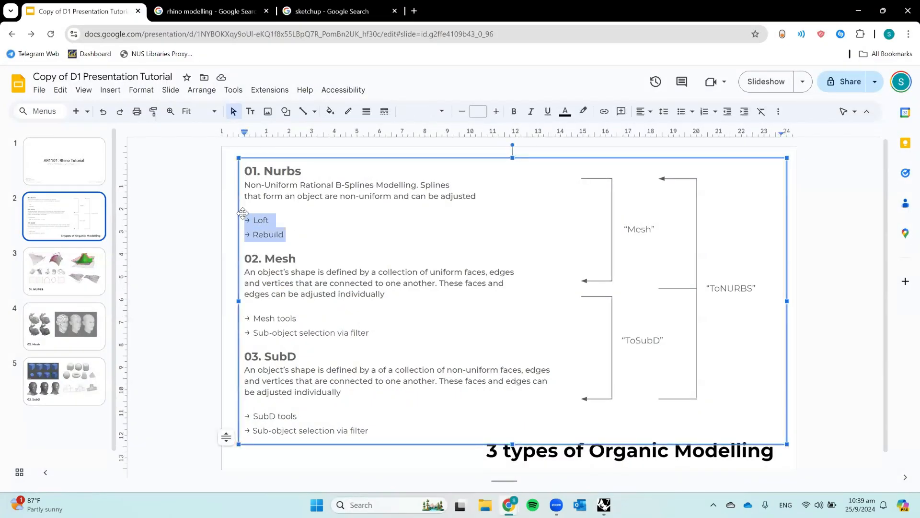
click(178, 187)
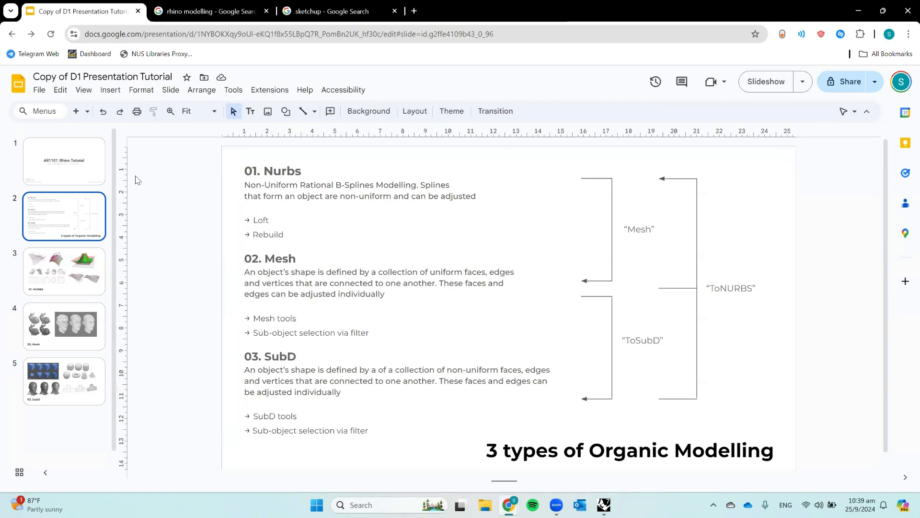
click(84, 285)
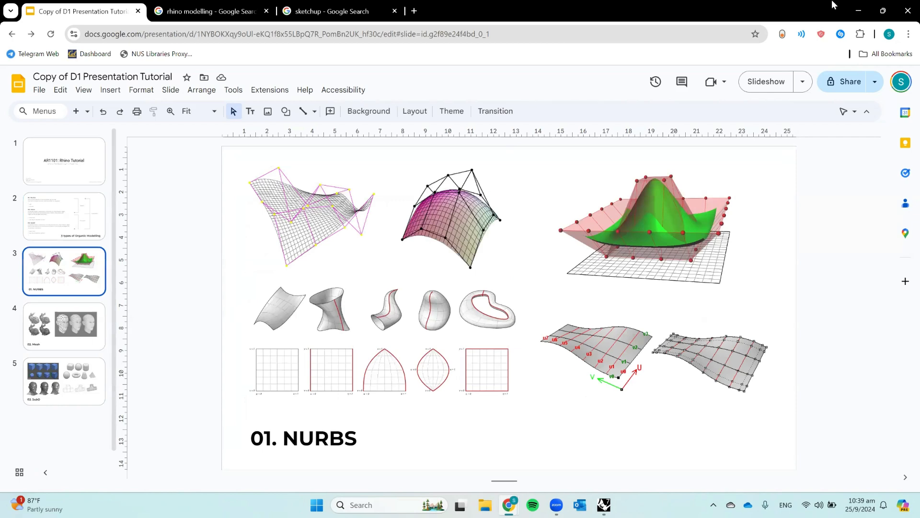
click(858, 11)
right_drag(563, 189, 590, 199)
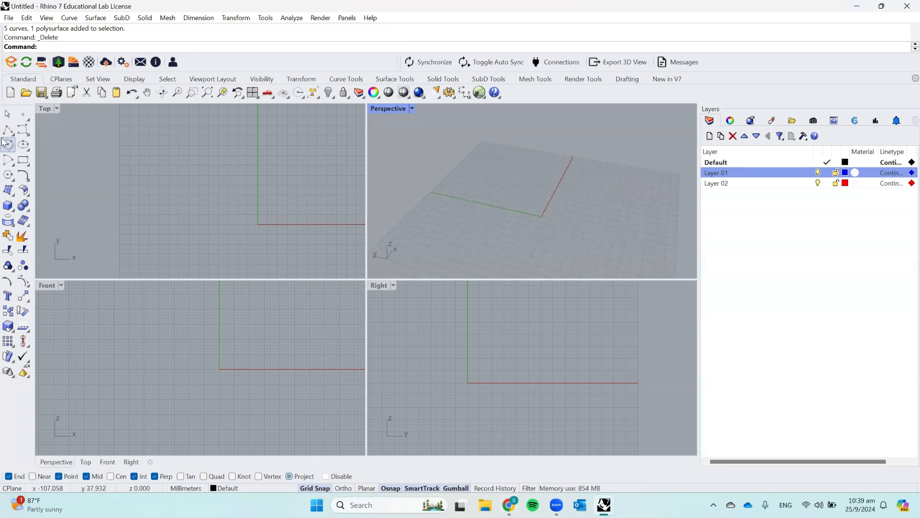
click(8, 205)
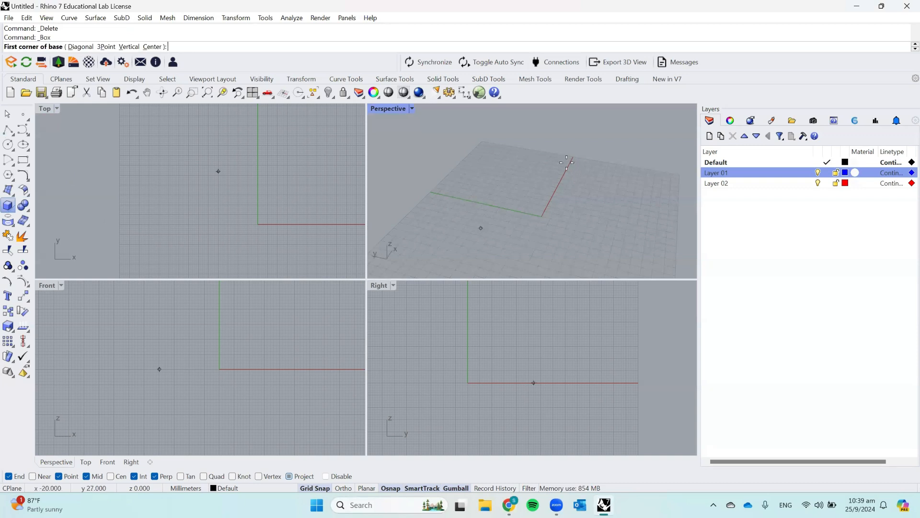
click(504, 180)
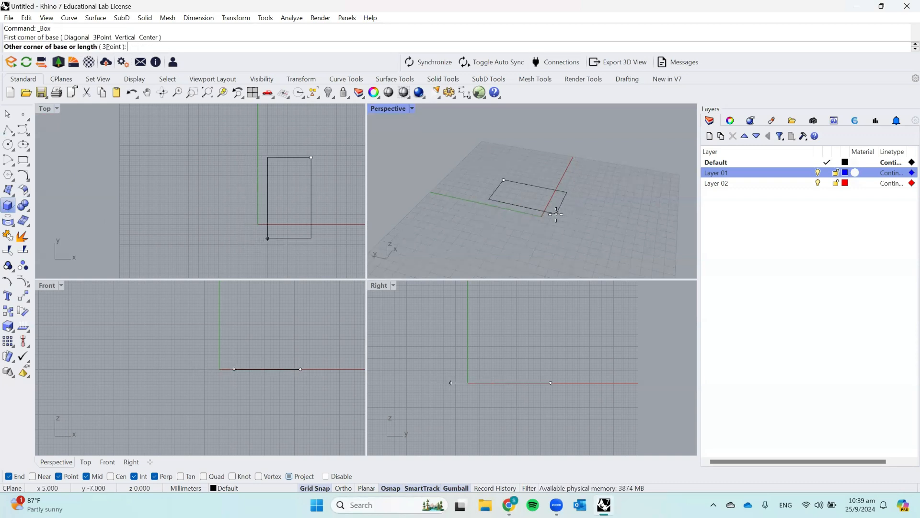
key(Escape)
Step: Undo the deletion of the vase solid and its section curves
key(ctrl+z)
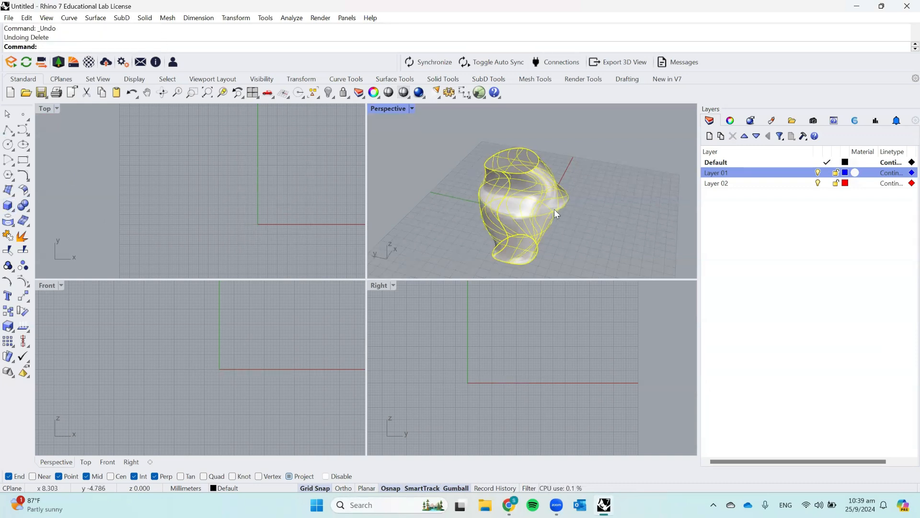
click(597, 214)
Step: Convert the closed vase solid to a polygon mesh with the density set to the fewest polygons
right_drag(597, 215, 529, 205)
click(529, 205)
text(Mesh)
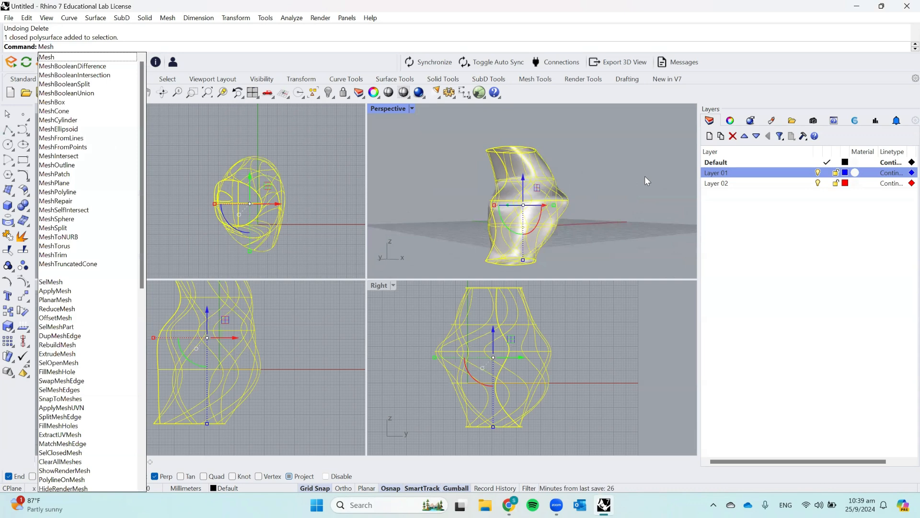
click(93, 56)
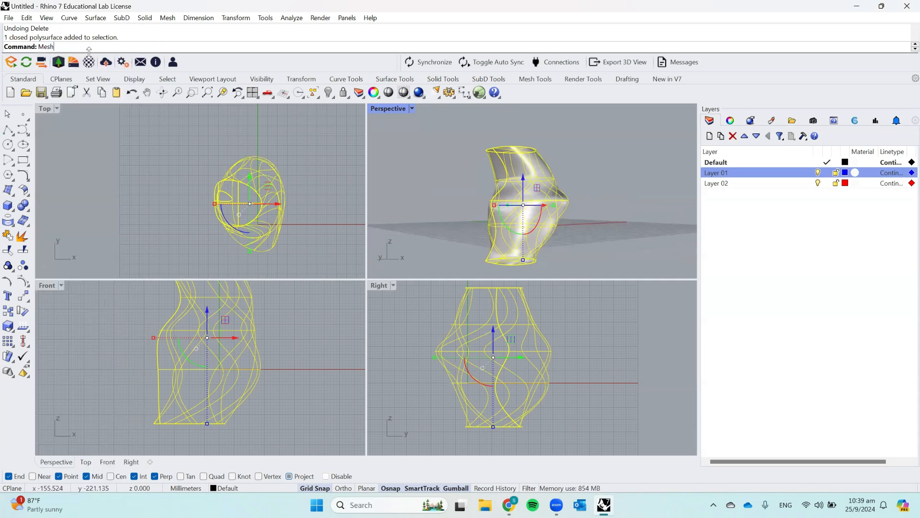
key(Return)
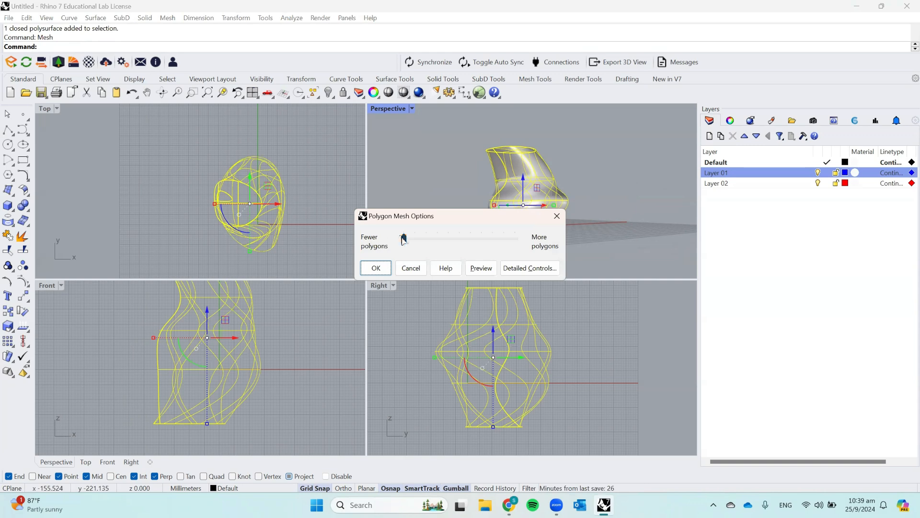
click(376, 269)
click(580, 151)
Step: Move the new mesh along the Y axis, clear of the original solid, and compare the two side by side
right_drag(580, 151, 521, 217)
click(516, 202)
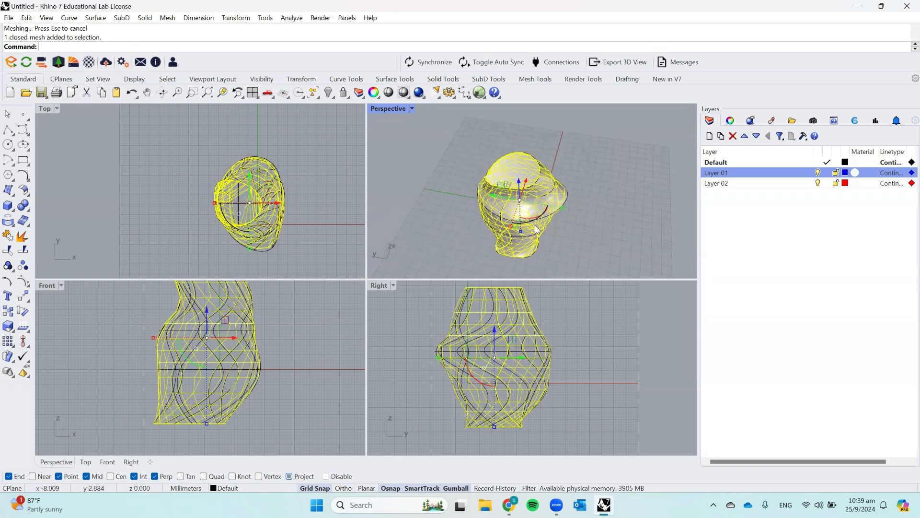
drag(489, 192, 586, 196)
right_drag(585, 196, 561, 215)
scroll(539, 161, down, 4)
scroll(560, 216, up, 5)
click(453, 157)
key(Escape)
Step: Switch to the presentation in Chrome and review the Mesh definition on the "3 types of Organic Modelling" slide, highlighting "collection of uniform faces"
click(509, 504)
click(526, 481)
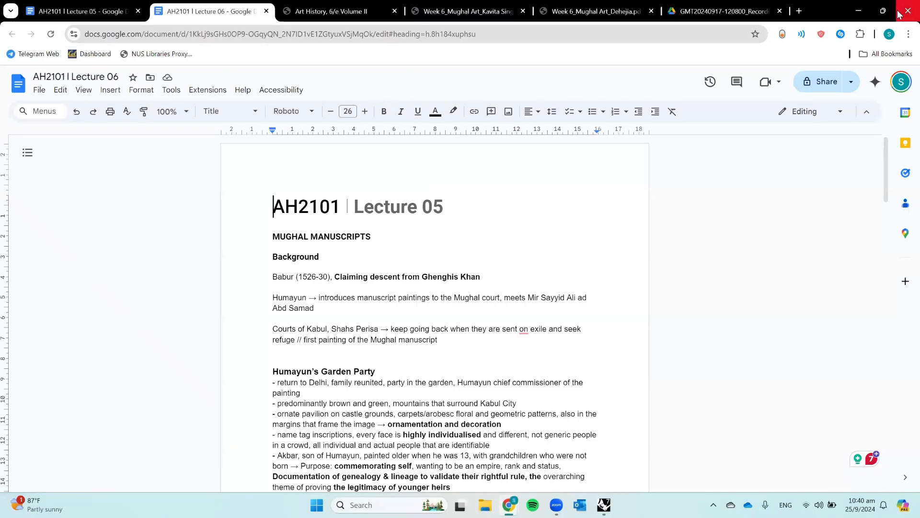
click(883, 10)
click(521, 502)
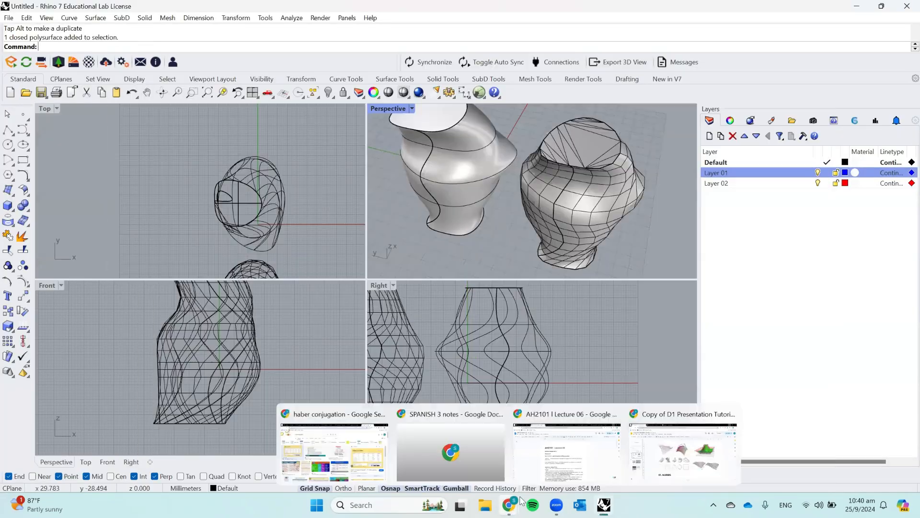
click(676, 443)
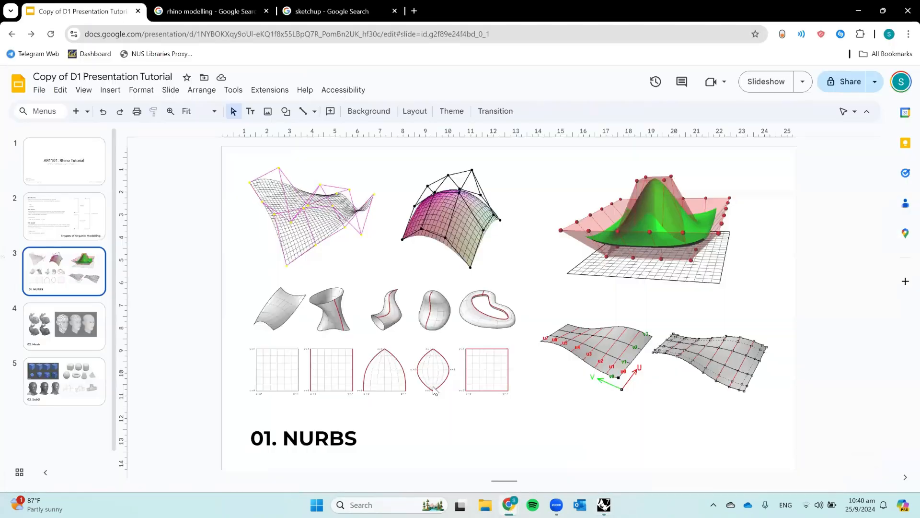
click(54, 217)
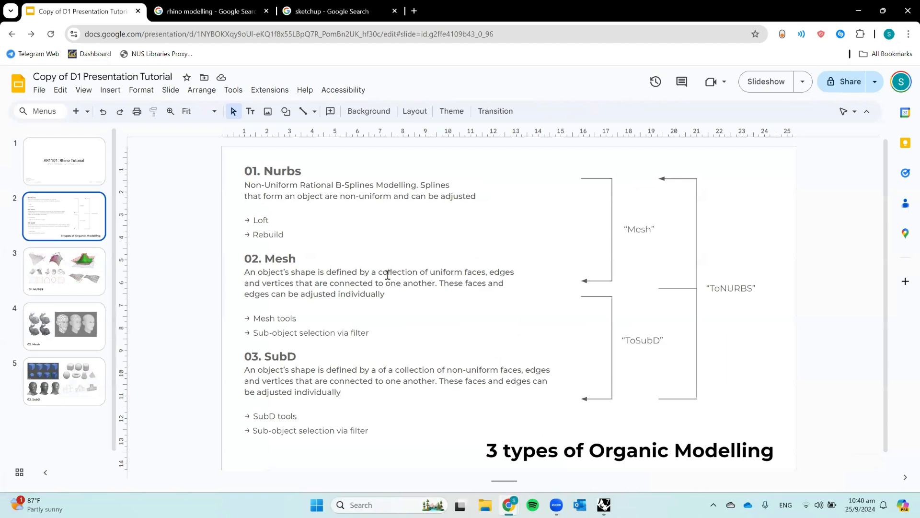
drag(378, 272, 486, 272)
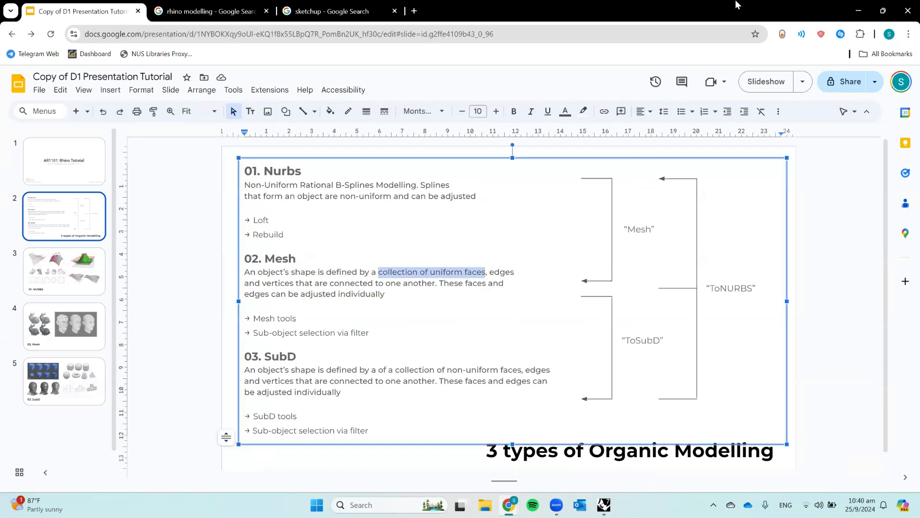
click(855, 7)
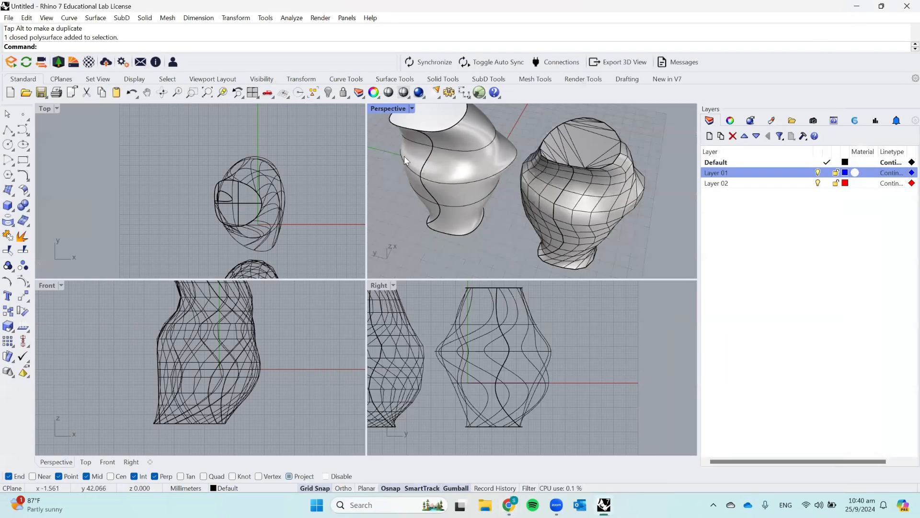
Step: Compare the NURBS solid with the mesh by selecting the whole mesh and one of its individual faces
click(464, 122)
click(540, 115)
right_drag(638, 239, 593, 163)
click(587, 164)
scroll(607, 146, up, 4)
click(669, 135)
right_drag(669, 135, 623, 149)
ctrl+shift+click(524, 184)
click(622, 149)
scroll(533, 183, down, 5)
right_drag(547, 195, 594, 152)
click(594, 152)
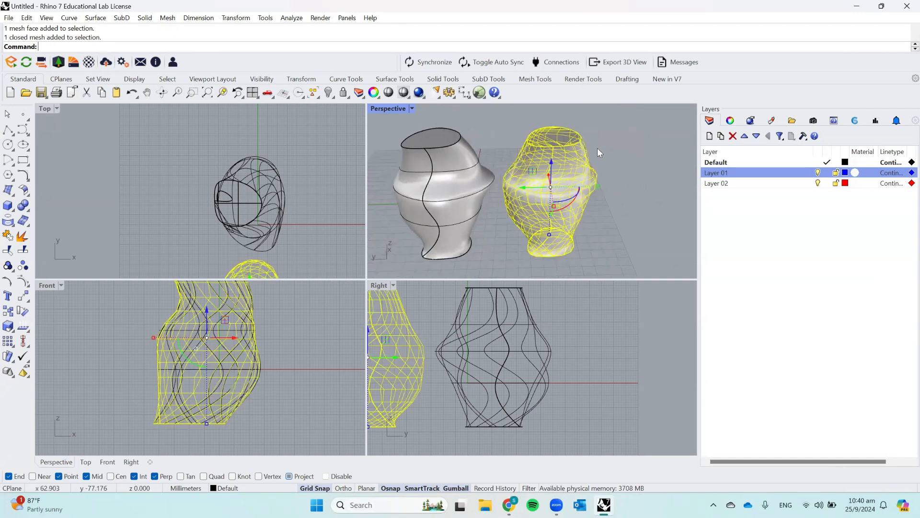
Step: Open the Selection Filter and enable sub-object selection
click(562, 499)
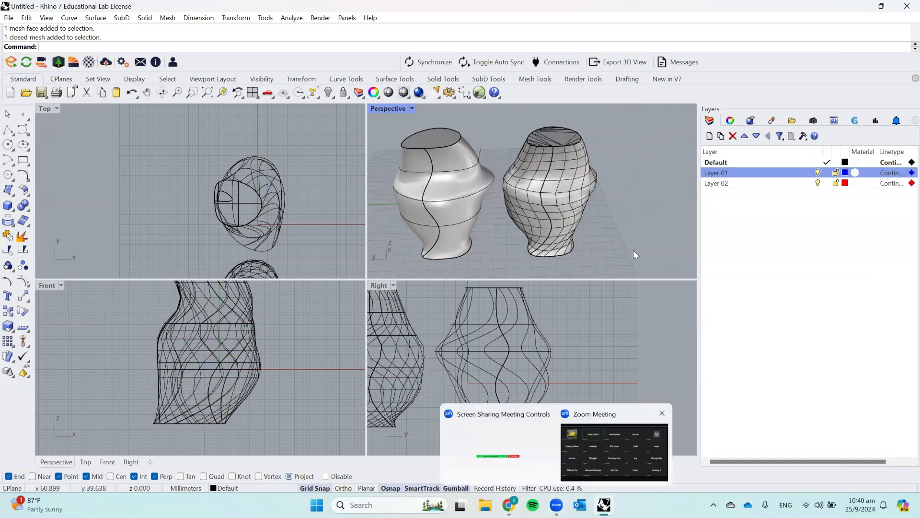
click(528, 488)
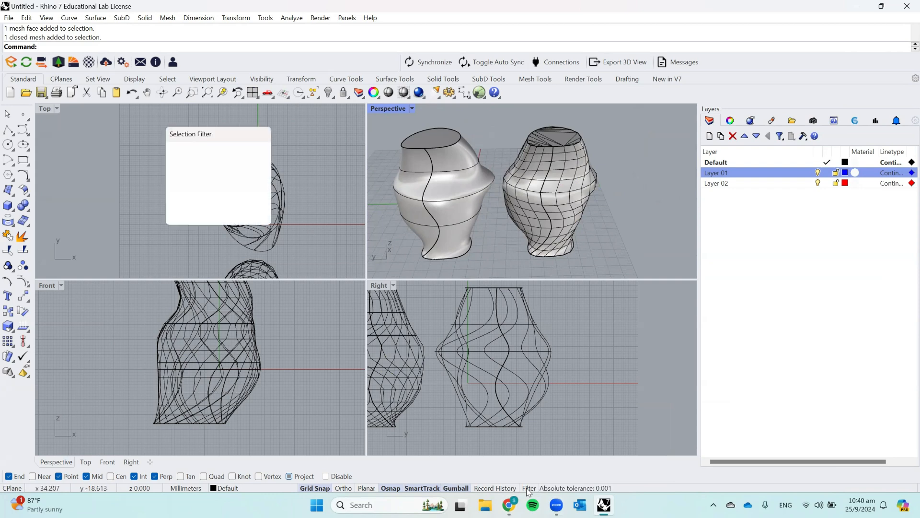
drag(223, 136, 98, 114)
click(46, 197)
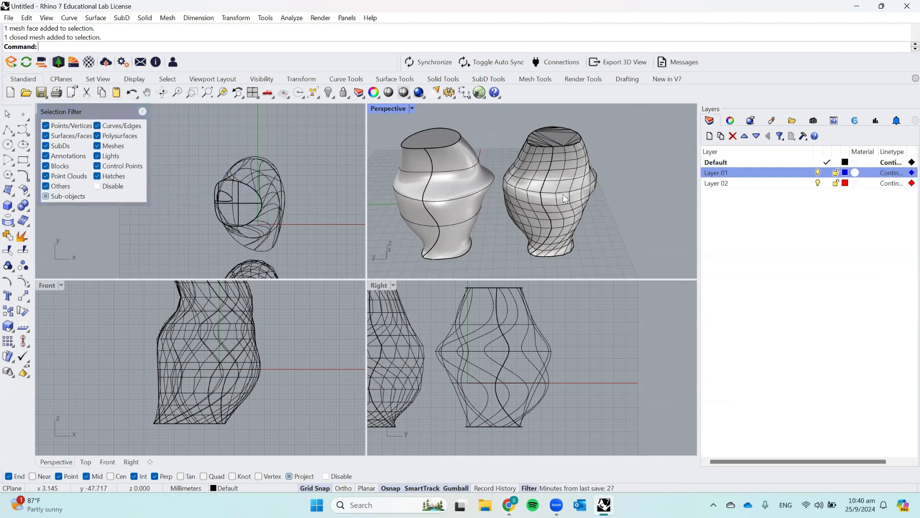
Step: Select a single face near the neck of the vase mesh and pull it outward along the X axis
scroll(568, 187, up, 5)
click(567, 189)
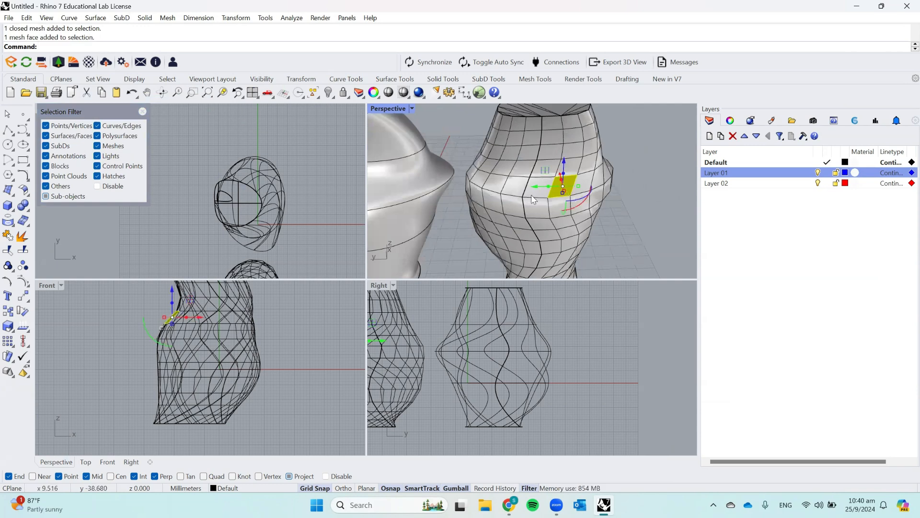
click(535, 205)
click(550, 155)
right_drag(550, 155, 506, 161)
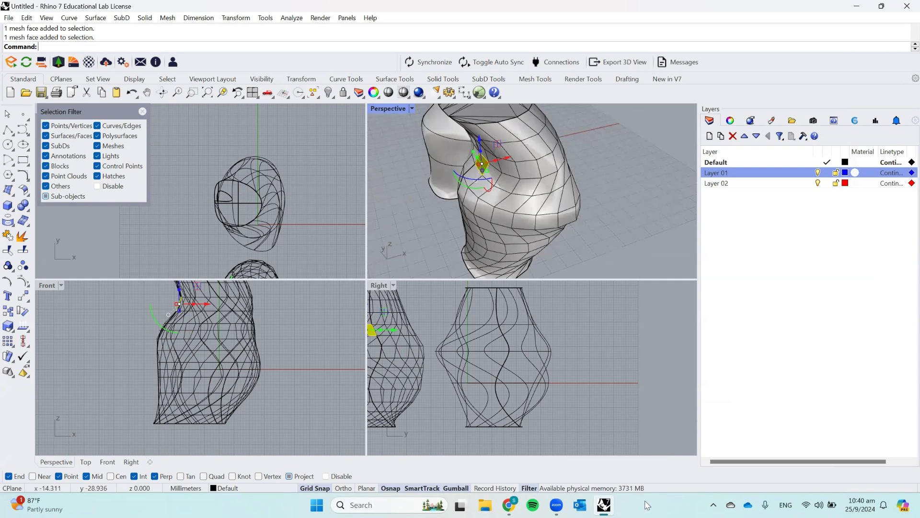
click(556, 503)
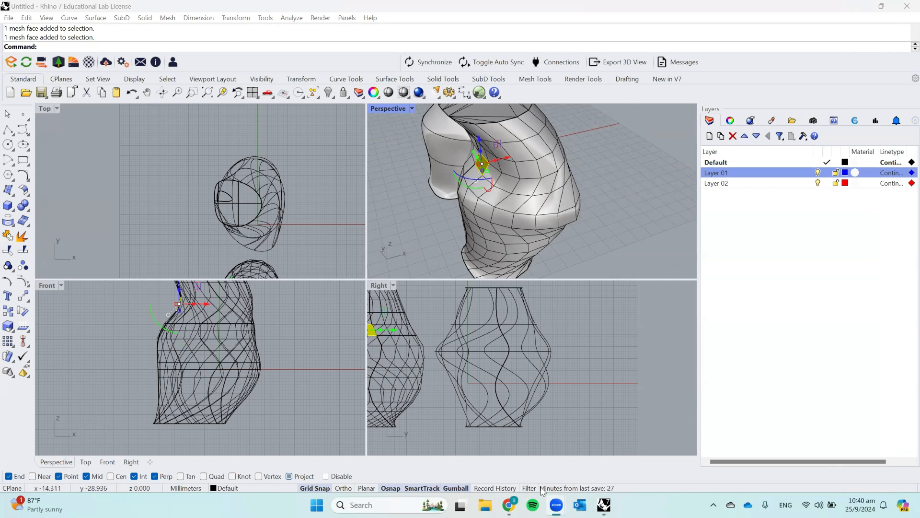
drag(506, 158, 449, 170)
right_drag(456, 184, 512, 168)
Step: Try to pull a second face on the side of the mesh outward
click(573, 164)
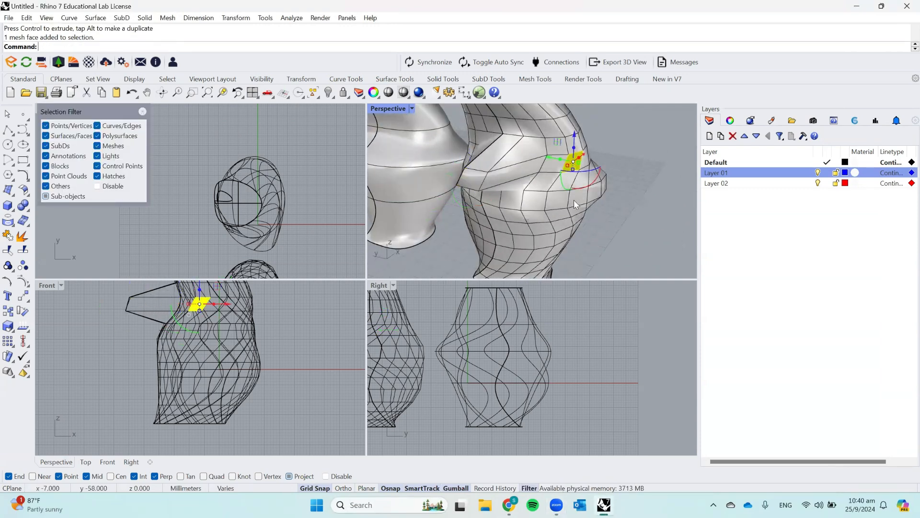
right_drag(574, 164, 610, 237)
drag(571, 166, 622, 165)
click(624, 228)
click(417, 168)
scroll(417, 167, down, 4)
click(467, 137)
click(472, 171)
click(595, 182)
Step: Select a cluster of adjoining faces on the side of the mesh and try to pull them outward
right_drag(595, 182, 518, 172)
scroll(518, 172, up, 5)
click(535, 176)
click(619, 194)
click(524, 174)
ctrl+shift+click(548, 177)
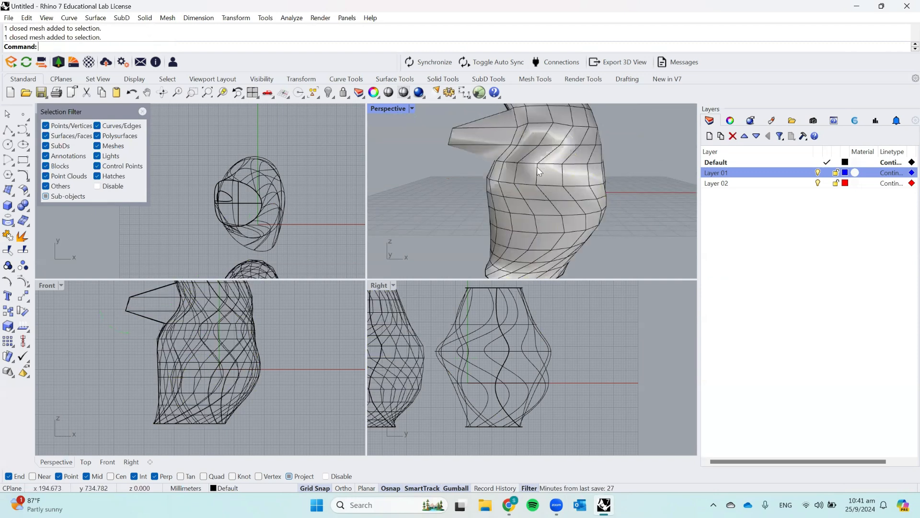
key(Escape)
ctrl+shift+click(552, 176)
ctrl+shift+click(530, 175)
ctrl+shift+click(531, 189)
ctrl+shift+click(551, 193)
ctrl+shift+click(569, 205)
ctrl+shift+click(539, 208)
right_drag(544, 227, 622, 250)
drag(554, 183, 644, 191)
scroll(479, 171, down, 6)
click(611, 237)
Step: Select a run of mesh edges below the pulled-out face and extrude them outward along the X axis
scroll(502, 162, up, 2)
scroll(501, 163, up, 3)
ctrl+shift+click(532, 214)
scroll(530, 216, up, 4)
ctrl+shift+click(529, 213)
ctrl+shift+click(534, 242)
scroll(532, 222, down, 5)
scroll(523, 221, up, 5)
ctrl+shift+click(499, 179)
ctrl+shift+click(491, 208)
scroll(501, 199, down, 8)
right_drag(537, 187, 495, 171)
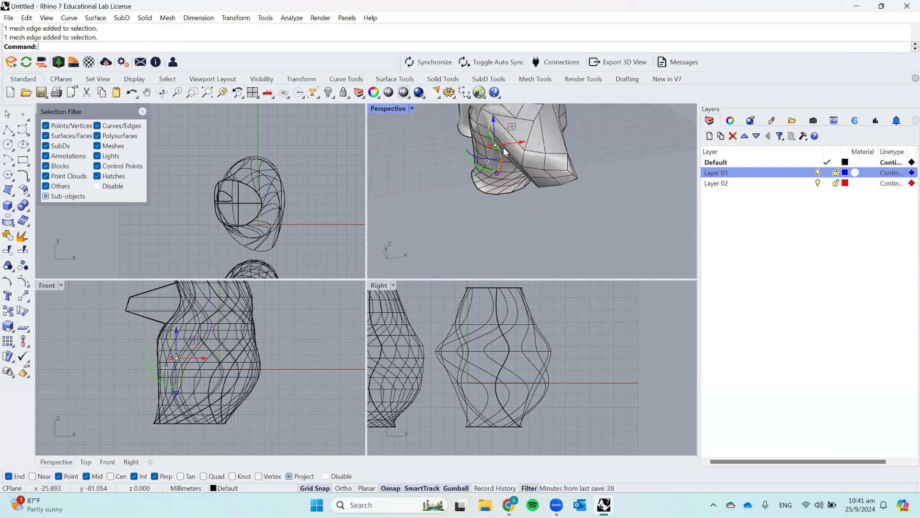
ctrl+drag(521, 146, 439, 146)
click(590, 200)
right_drag(513, 209, 590, 195)
scroll(566, 136, down, 7)
right_drag(567, 139, 558, 178)
Step: Delete all objects with sub-object selection on, and undo the deletion
scroll(510, 115, up, 8)
ctrl+shift+click(594, 220)
click(529, 124)
scroll(529, 124, down, 7)
key(ctrl+a)
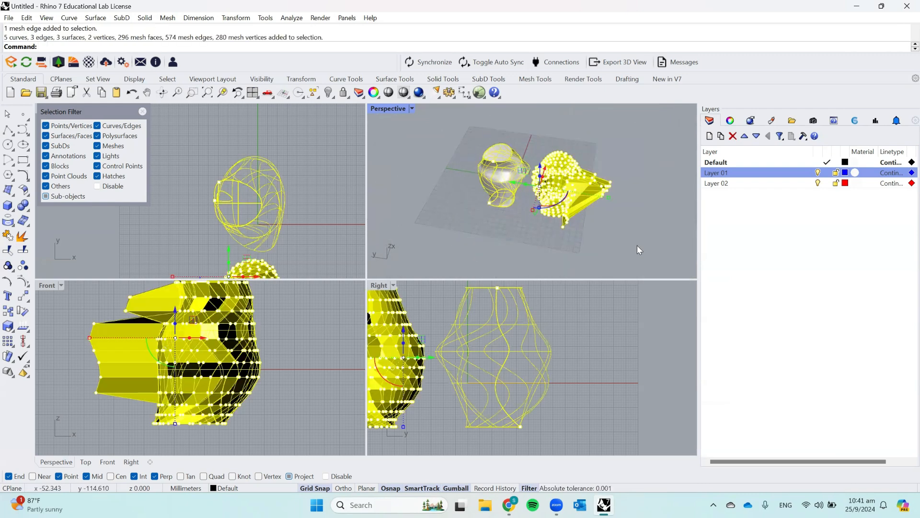
key(Delete)
right_drag(512, 180, 514, 156)
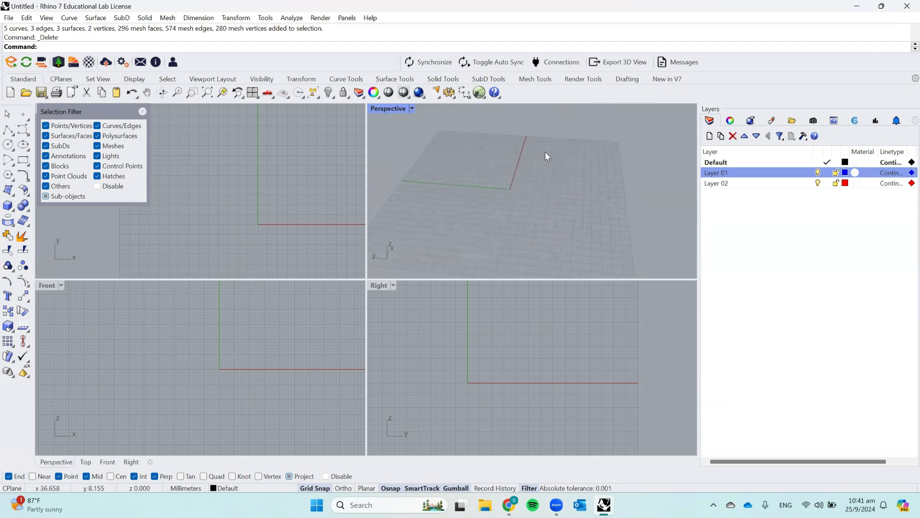
key(ctrl+z)
Step: Turn off sub-object selection in the Selection Filter
click(586, 201)
click(568, 132)
click(579, 162)
click(508, 127)
click(46, 196)
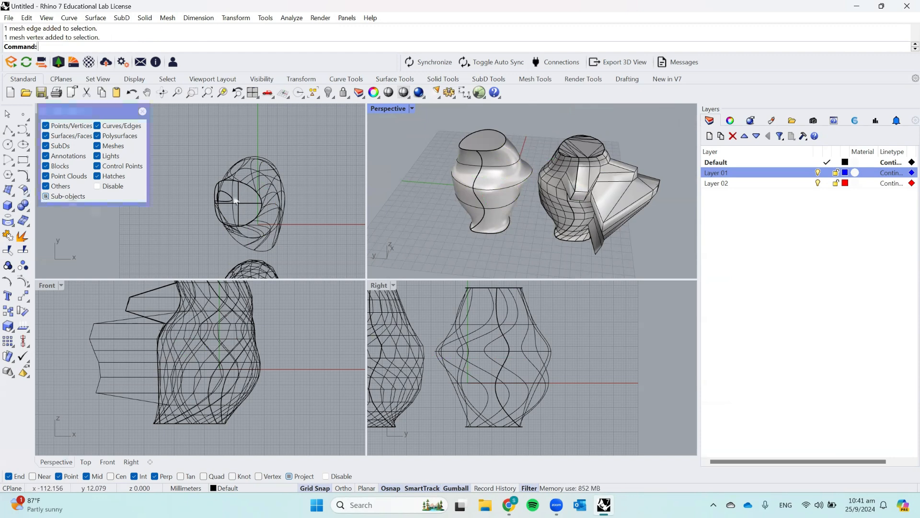
Step: Delete the whole edited mesh and undo the deletion
click(575, 161)
key(Delete)
click(525, 168)
click(571, 148)
key(ctrl+z)
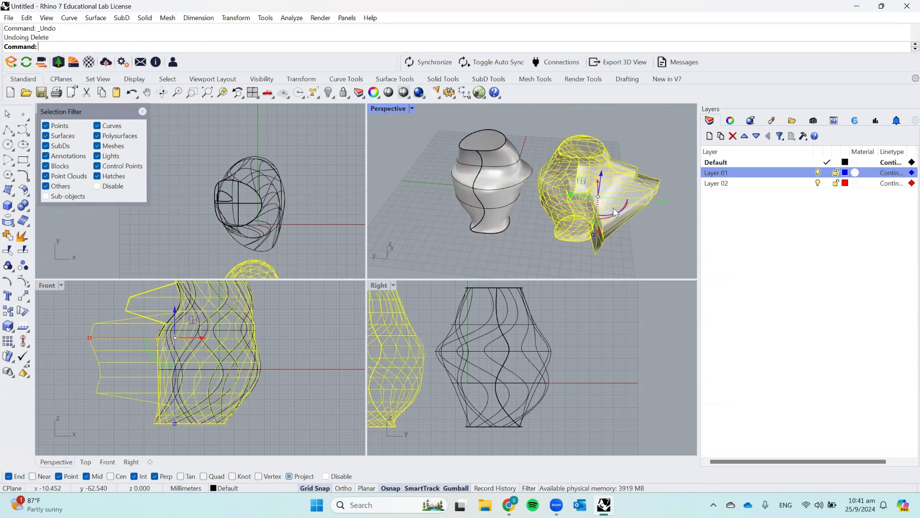
key(Escape)
Step: Convert the closed vase solid to a polygon mesh with the density set to the most polygons
click(495, 180)
text(Mesa)
key(Return)
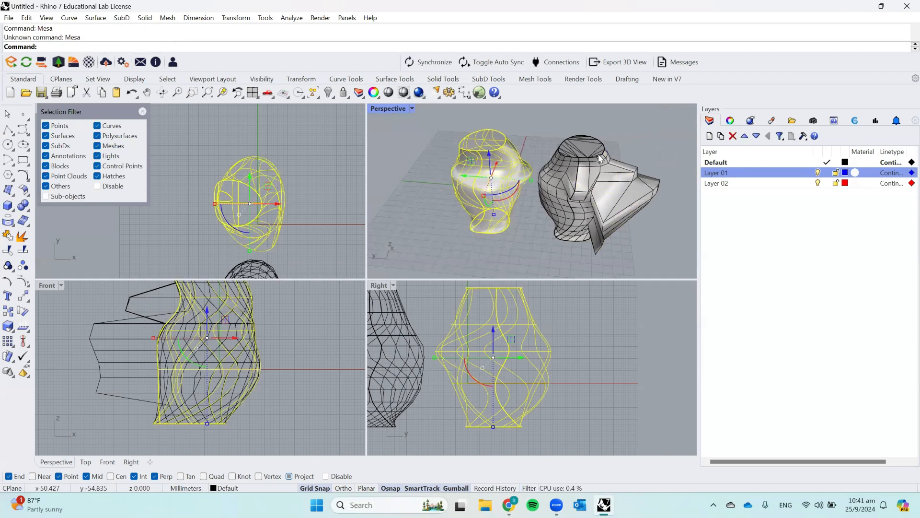
text(Mesh)
key(Return)
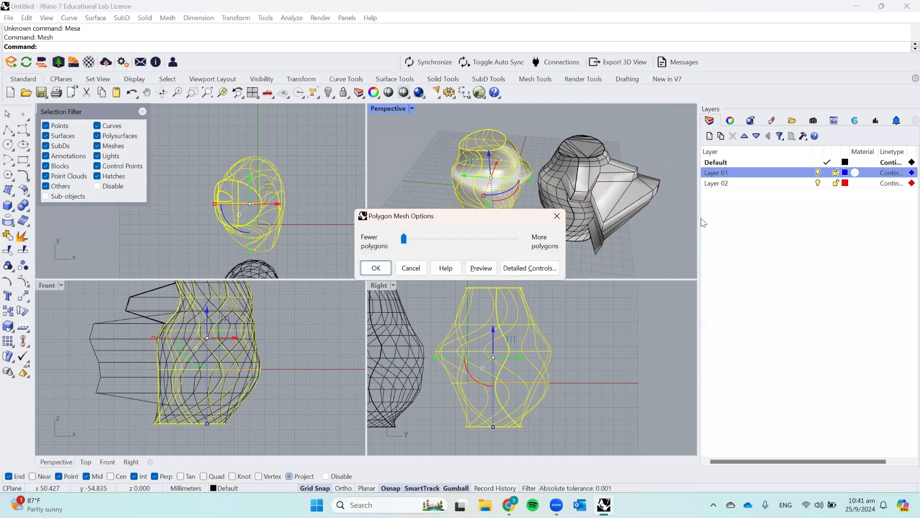
drag(405, 239, 517, 249)
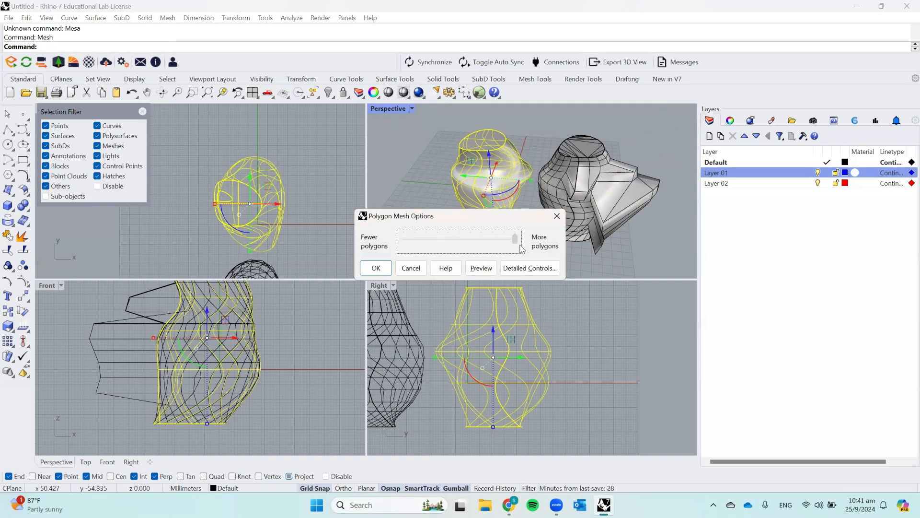
click(376, 268)
Step: Move the original vase solid along the Y axis, clear of the dense mesh
drag(457, 178, 372, 183)
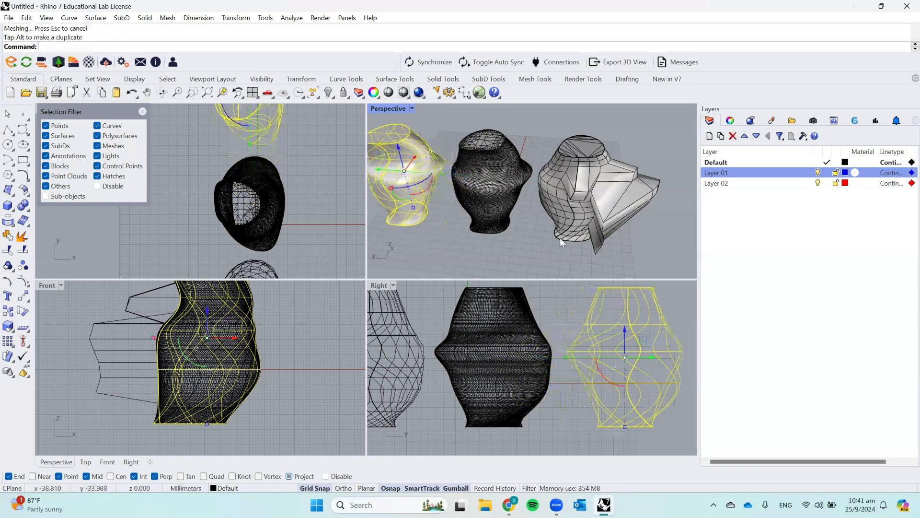
key(Escape)
click(496, 169)
click(633, 148)
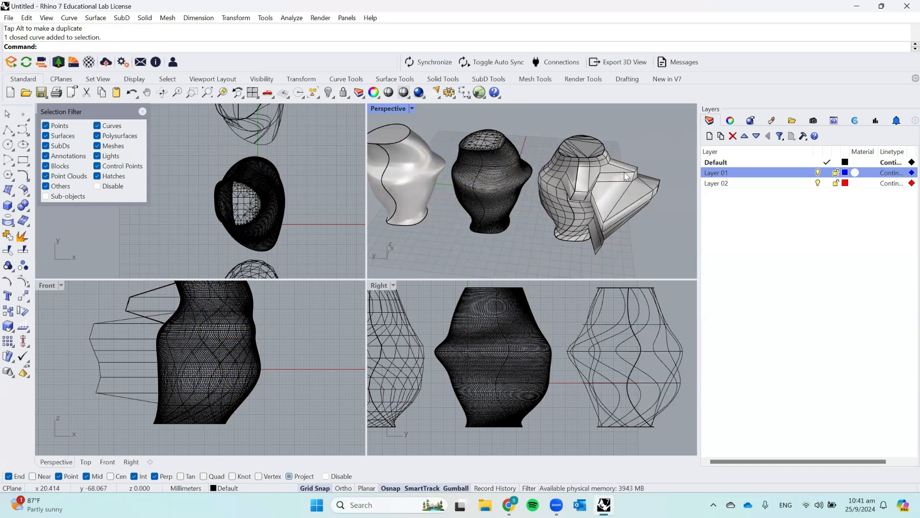
Step: Copy the dense mesh and undo back to before the first mesh was moved and reshaped
click(494, 187)
key(ctrl+z)
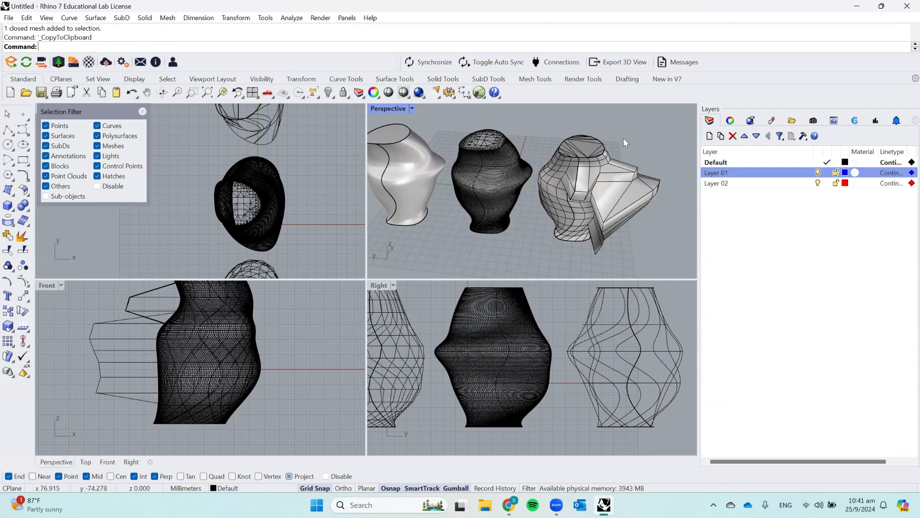
key(ctrl+z)
key(ctrl+z)
key(ctrl+z)
key(ctrl+z)
key(ctrl+z)
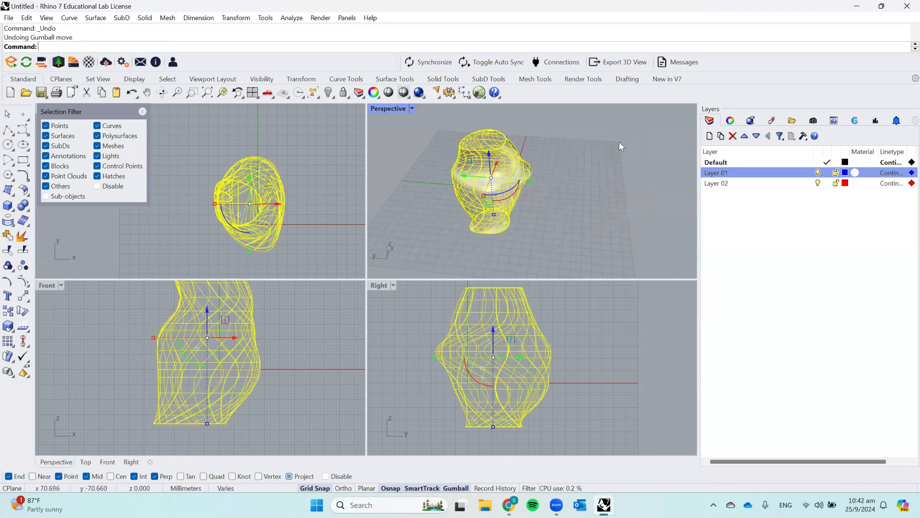
Step: Redo the first mesh's move along the Y axis and paste the copied dense mesh
key(ctrl+y)
key(ctrl+y)
key(ctrl+y)
key(ctrl+v)
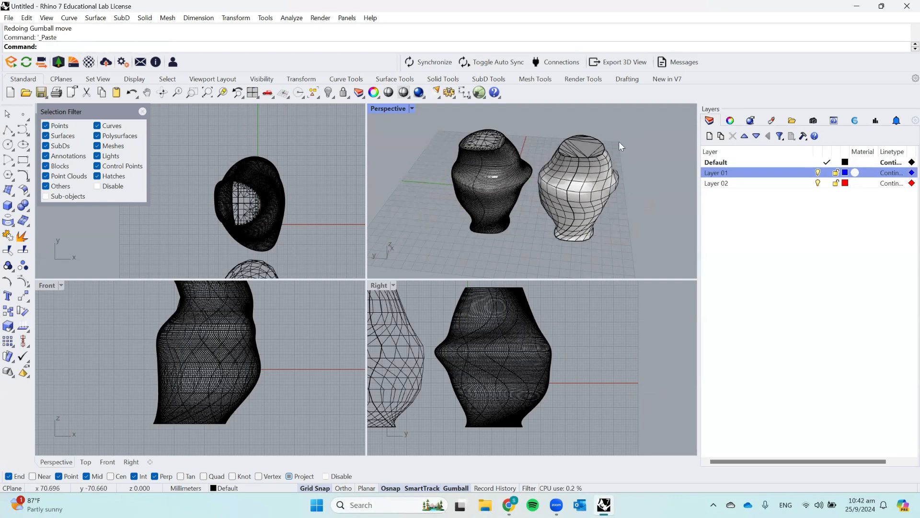
Step: Move the pasted dense mesh along the Y axis to the opposite side of the solid from the first mesh
drag(463, 179, 380, 171)
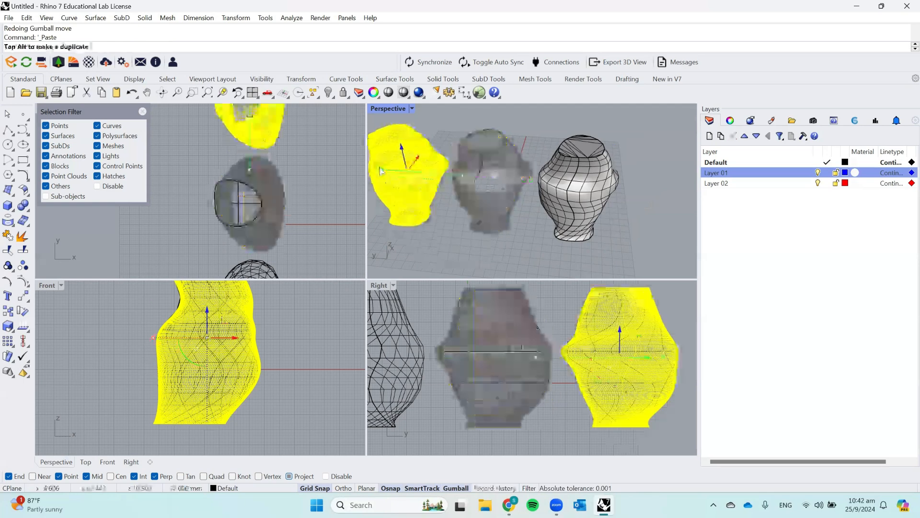
click(516, 239)
scroll(627, 177, down, 4)
right_drag(627, 178, 581, 169)
scroll(581, 169, up, 5)
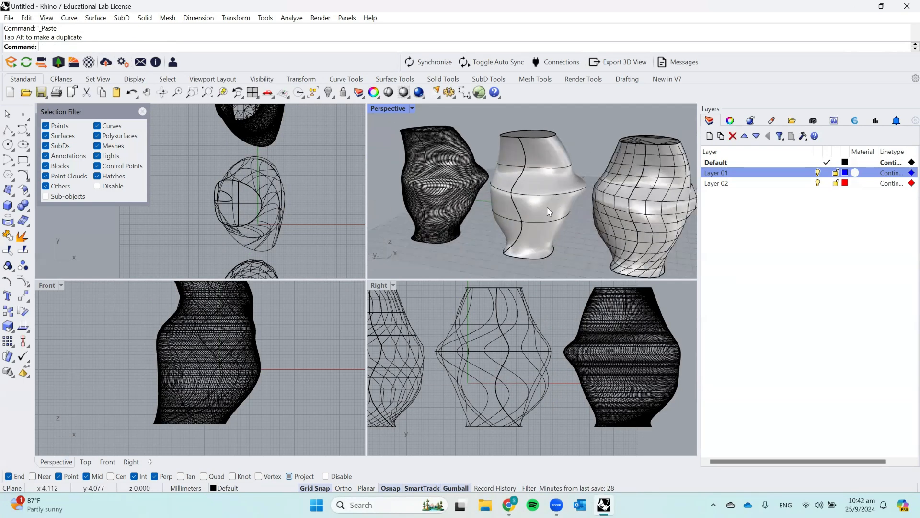
Step: Compare the dense mesh with the smooth NURBS solid by selecting parts of each
click(448, 185)
click(581, 137)
click(559, 194)
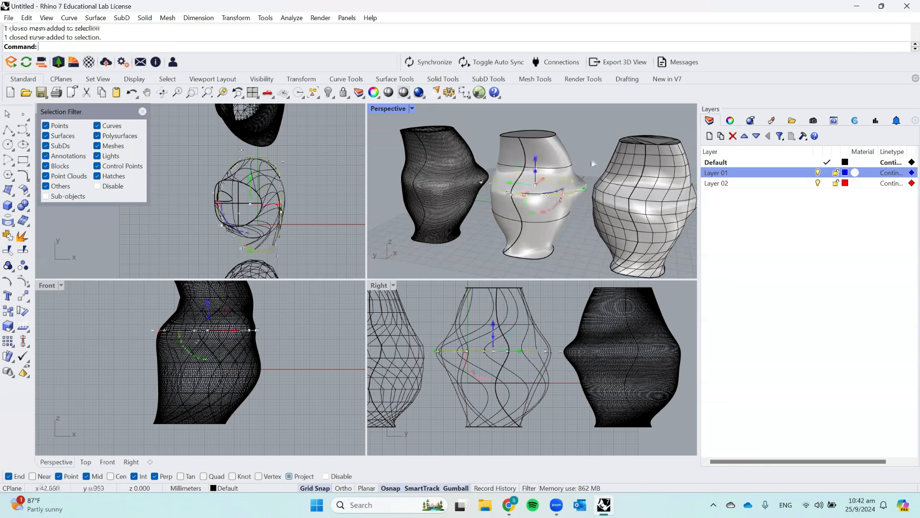
click(592, 125)
right_drag(592, 125, 525, 153)
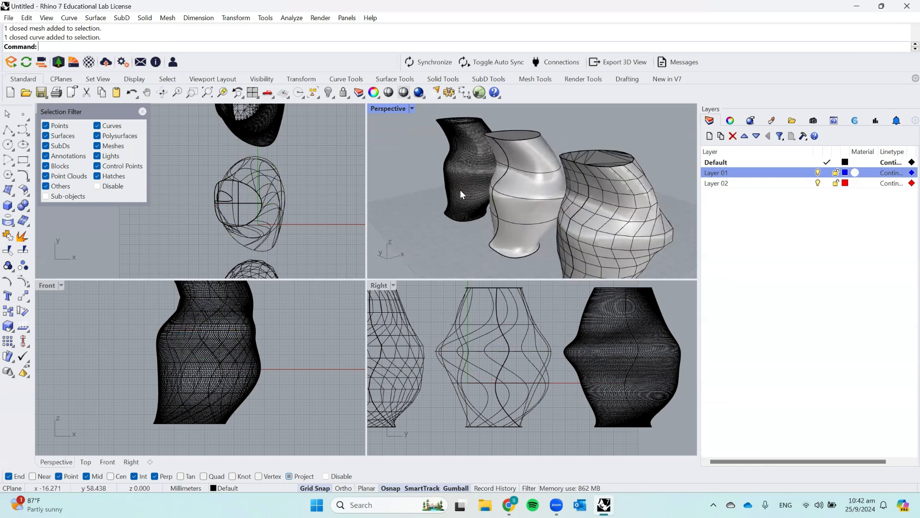
scroll(444, 171, up, 5)
click(523, 154)
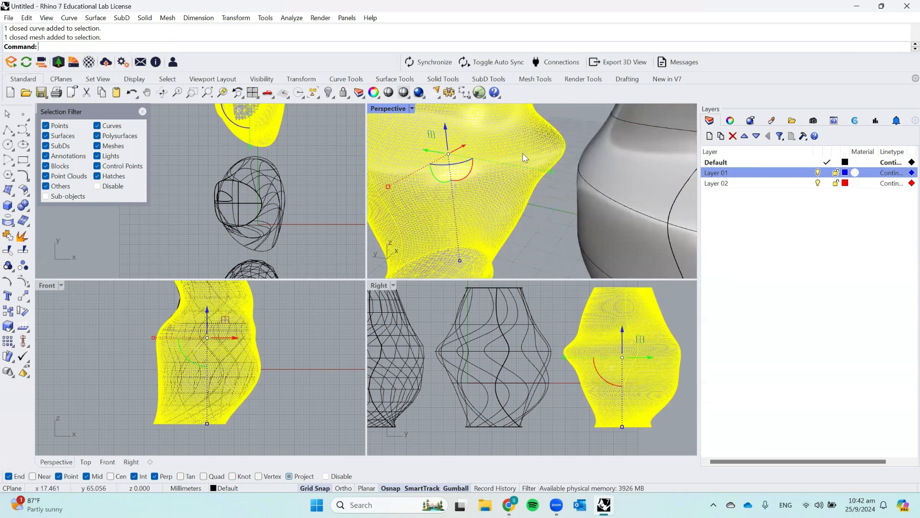
click(573, 119)
Step: Examine the dense mesh's small polygons by selecting a single face and an adjacent edge
scroll(480, 166, up, 5)
ctrl+shift+click(474, 171)
ctrl+shift+click(494, 149)
scroll(505, 188, down, 10)
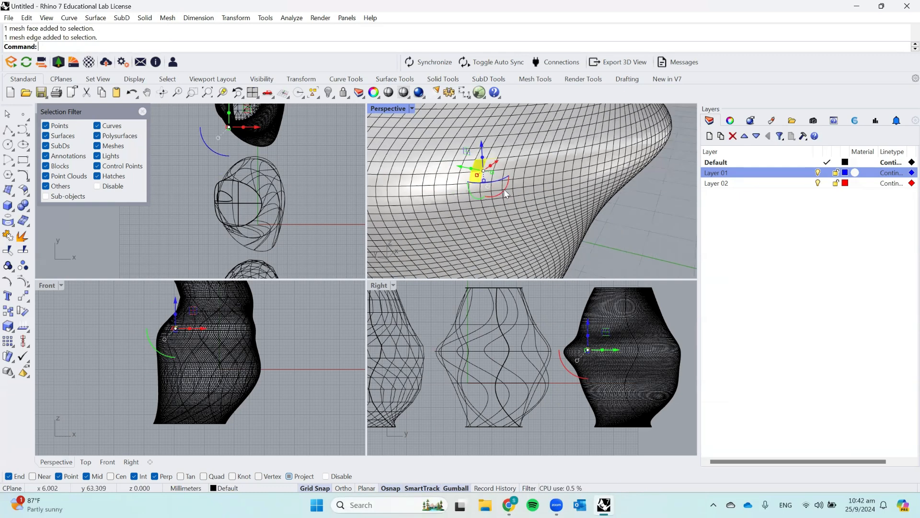
key(Escape)
scroll(591, 167, up, 4)
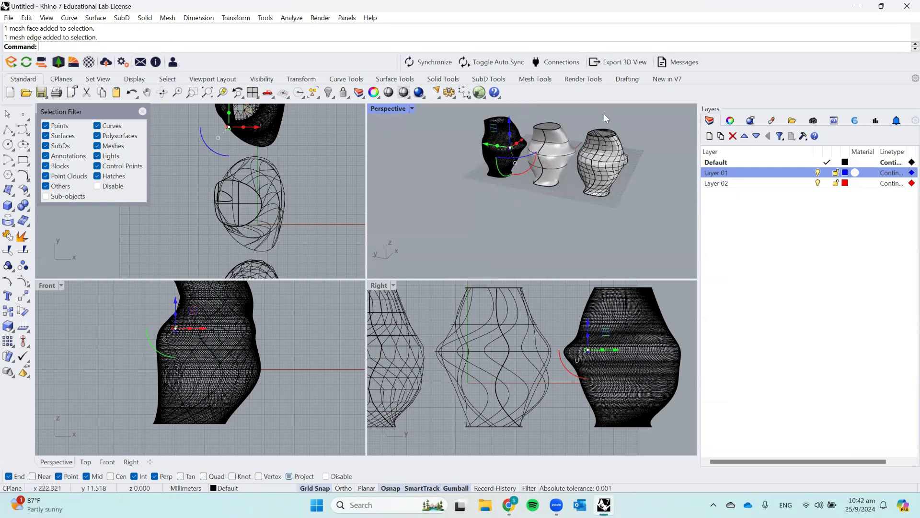
Step: Delete the dense mesh and the coarse mesh
click(460, 163)
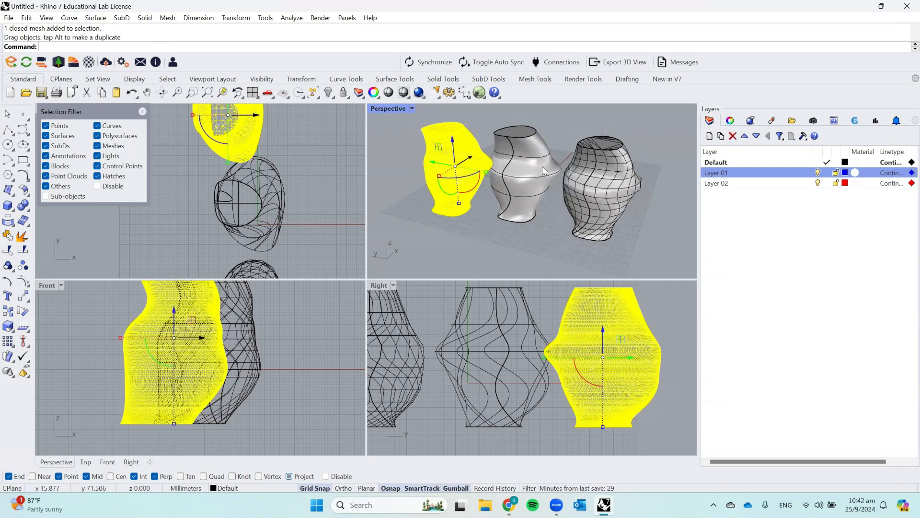
key(Delete)
click(582, 183)
key(Delete)
Step: Delete the NURBS vase solid and its five section curves
click(542, 180)
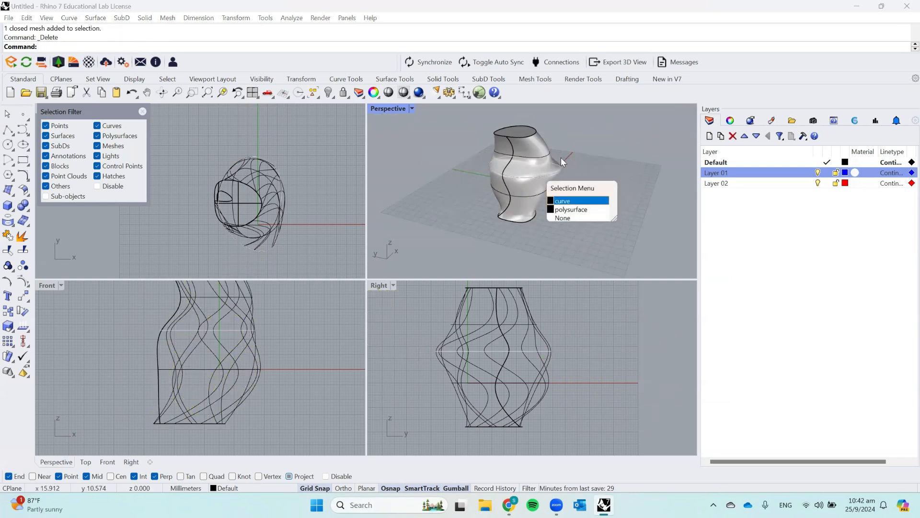
click(589, 203)
key(Delete)
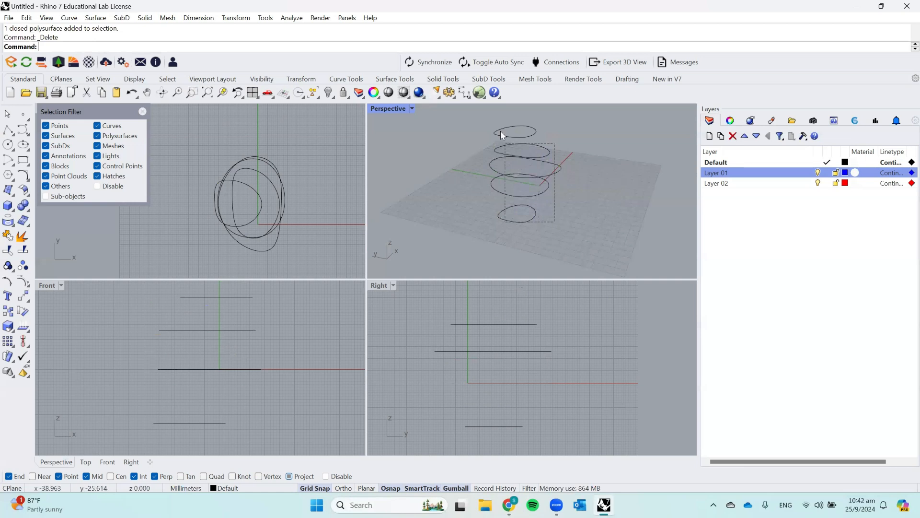
drag(503, 135, 500, 131)
key(Delete)
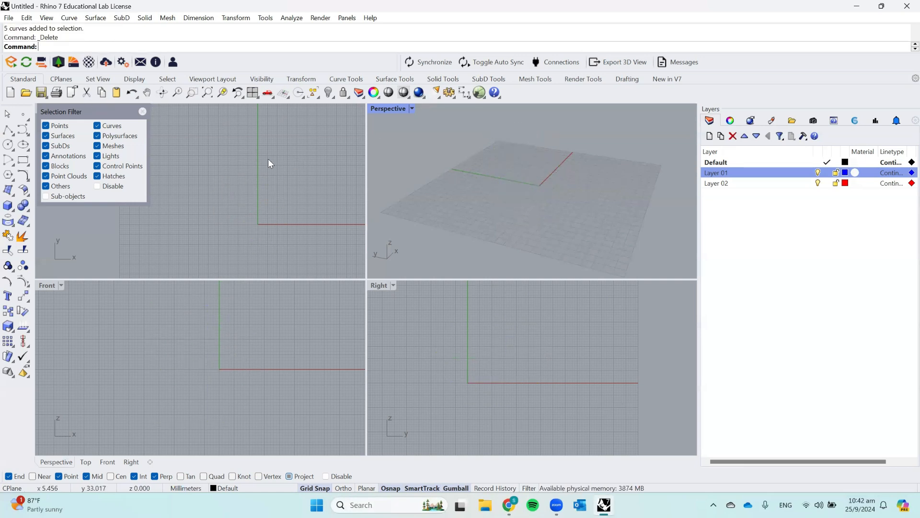
click(536, 79)
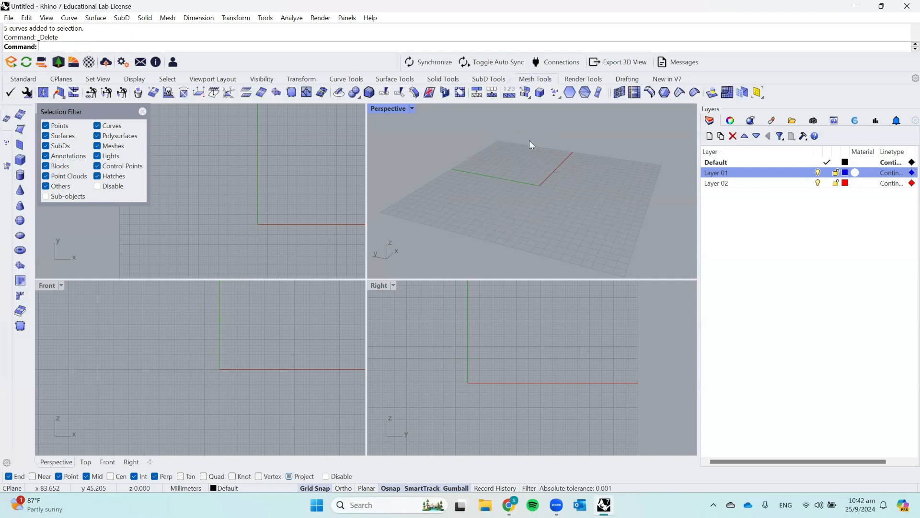
click(23, 79)
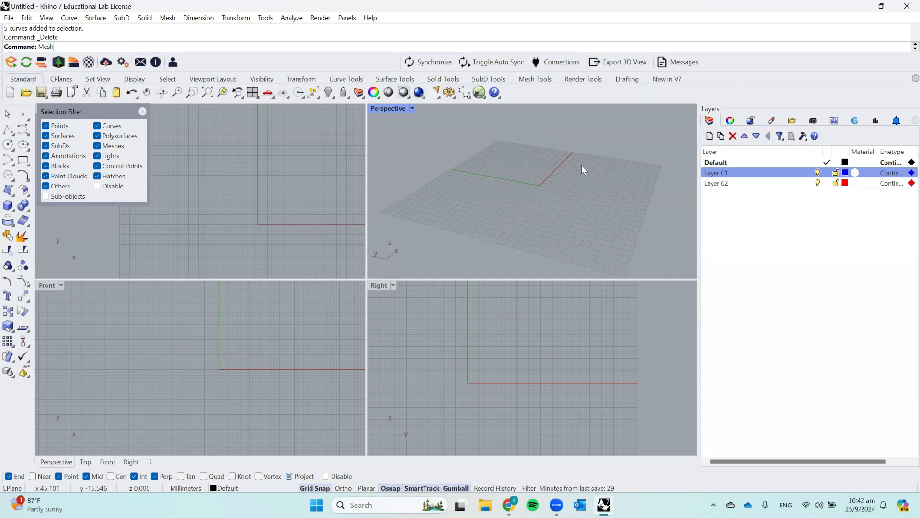
key(Return)
key(Escape)
text(MeshBox)
key(Return)
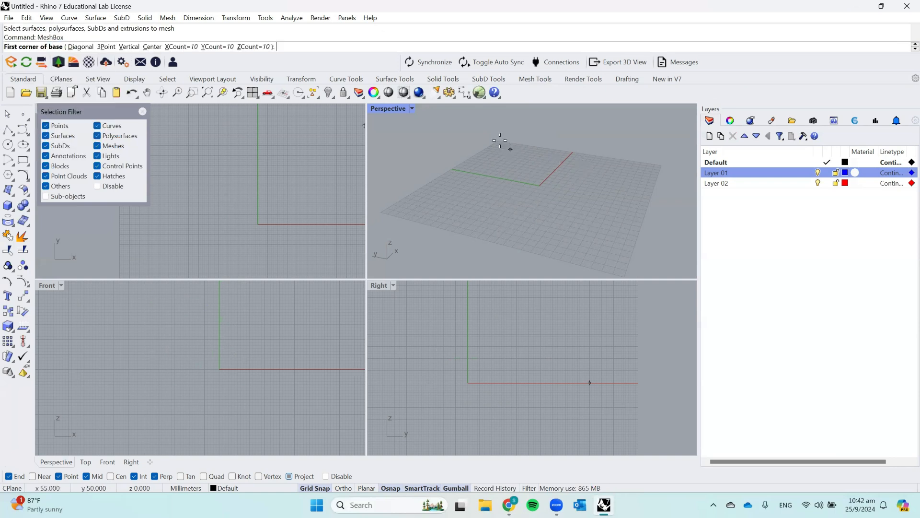
scroll(583, 162, up, 4)
mouse_move(587, 160)
right_down()
mouse_move(596, 166)
mouse_move(579, 168)
right_up()
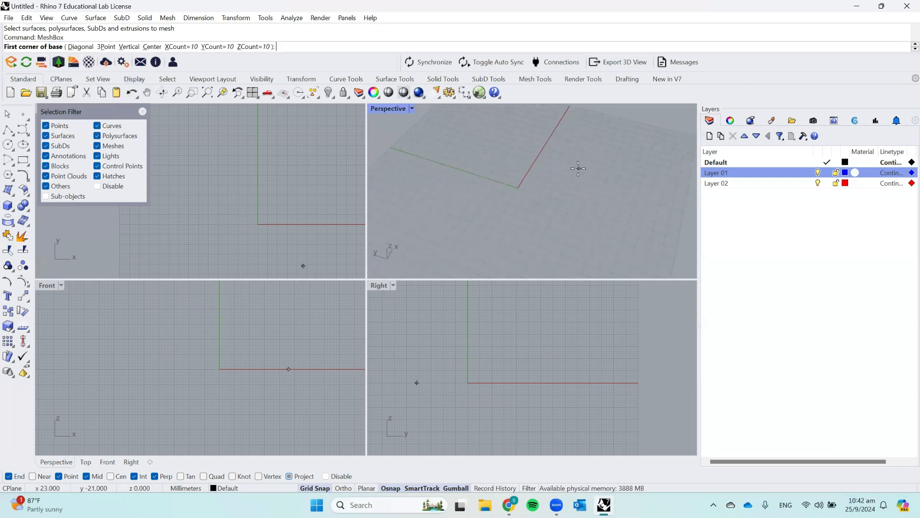
click(488, 204)
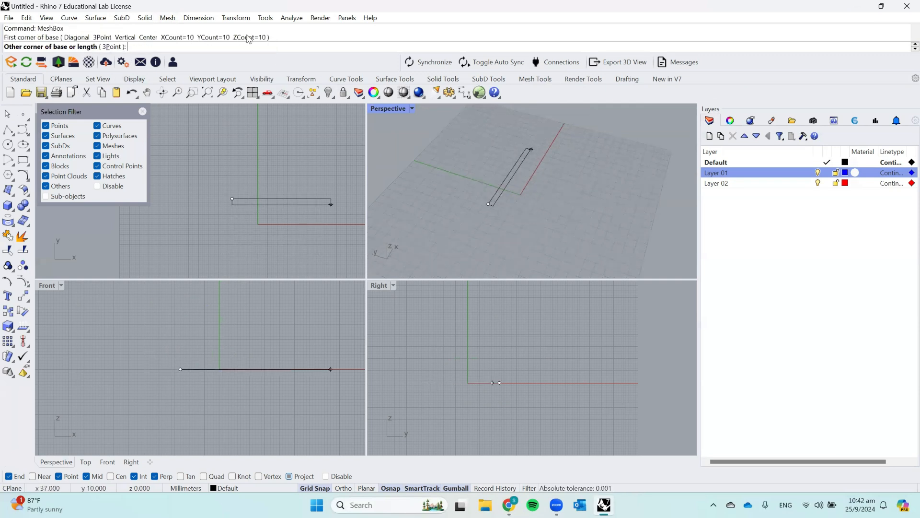
key(Escape)
key(Return)
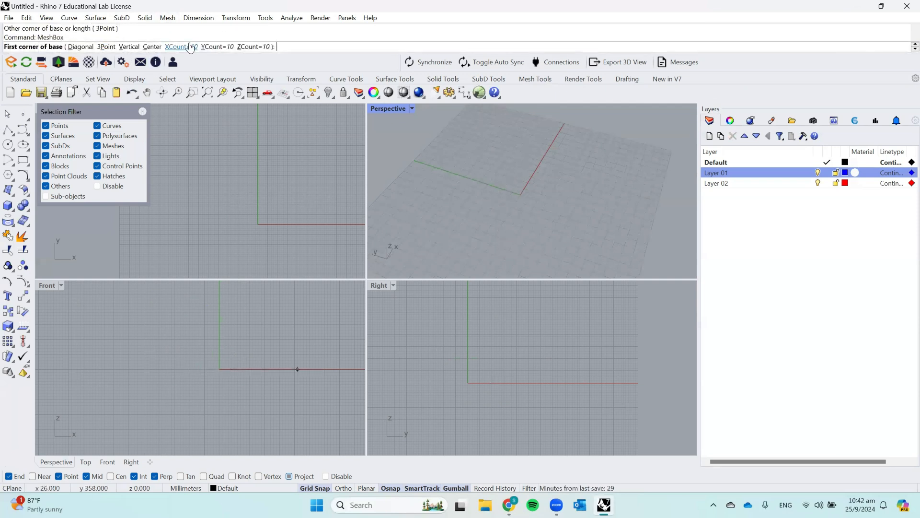
key(Escape)
Step: Create a mesh box with 10 faces in each direction, a freehand base on the ground plane and a height of 50 mm
key(Return)
click(475, 227)
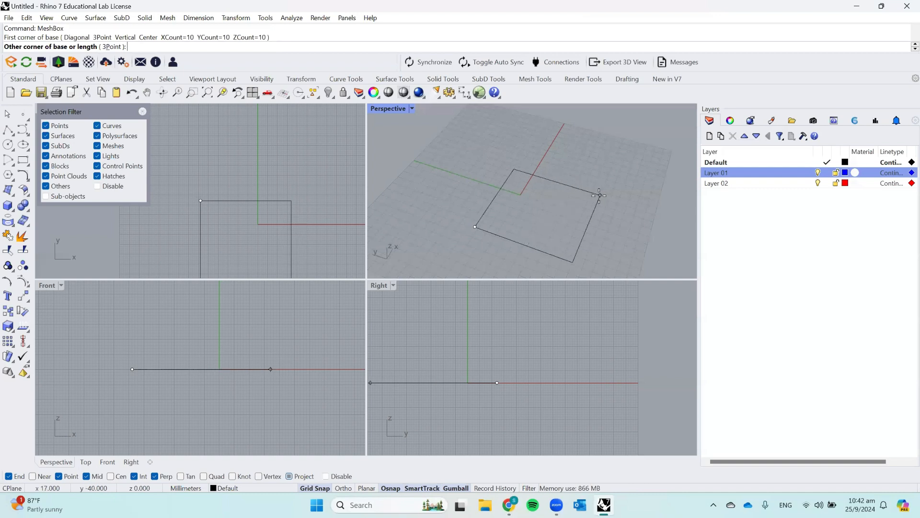
click(619, 185)
scroll(622, 166, down, 4)
right_drag(610, 146, 608, 123)
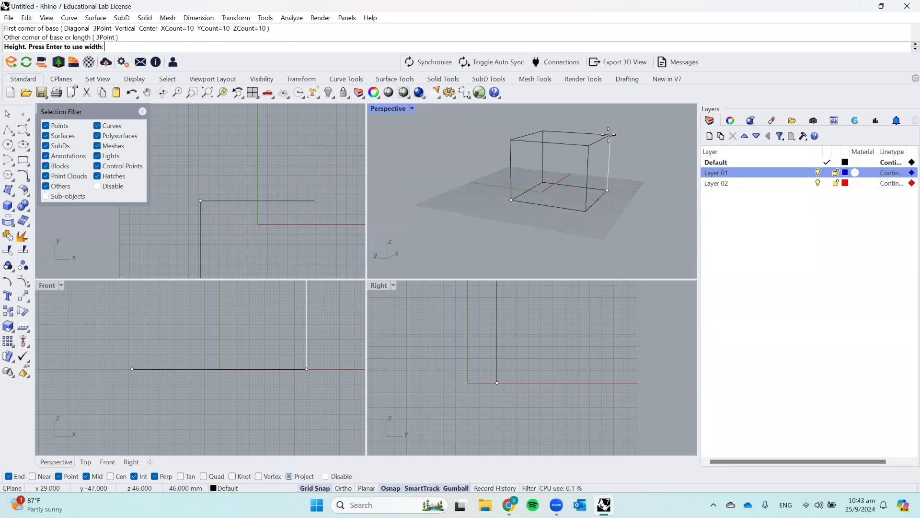
text(20)
key(BackSpace)
key(BackSpace)
text(50)
key(Return)
right_drag(606, 154, 574, 192)
scroll(579, 194, up, 5)
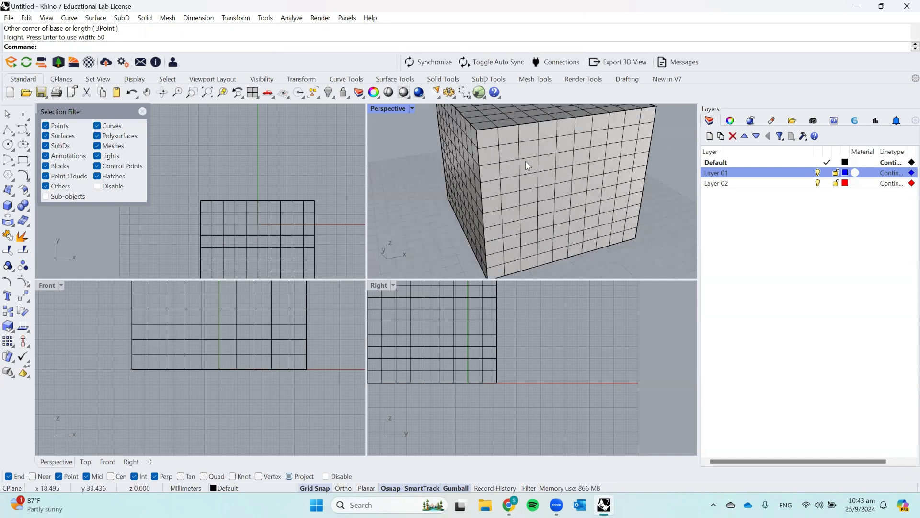
Step: Select the whole mesh box, then enable sub-object selection and pick one of its side faces
click(526, 165)
click(668, 192)
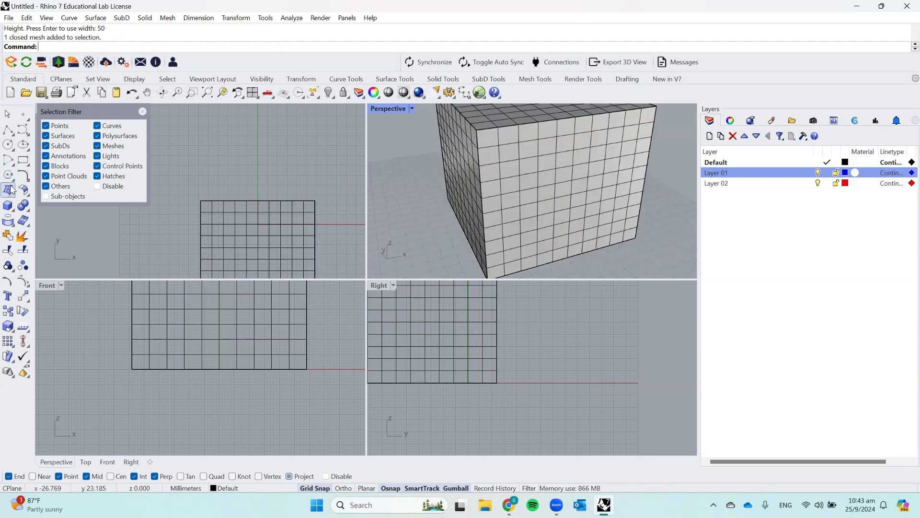
click(46, 196)
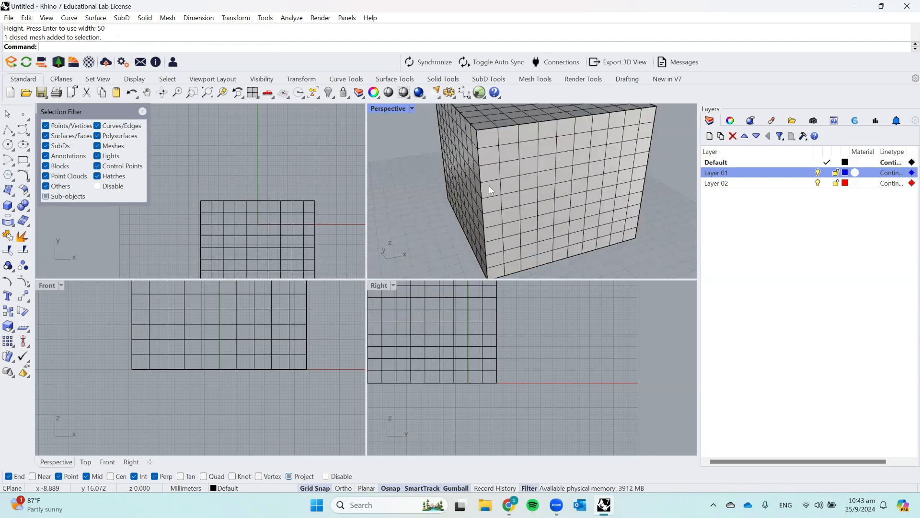
click(528, 163)
click(657, 232)
Step: Extrude a four-column-wide block of faces outward from the middle of the box's front side
right_drag(657, 232, 500, 127)
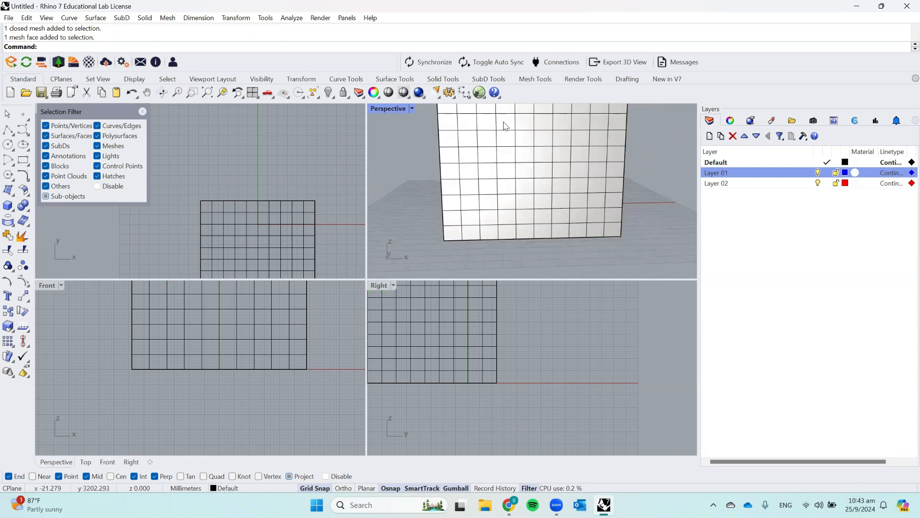
ctrl+shift+click(504, 126)
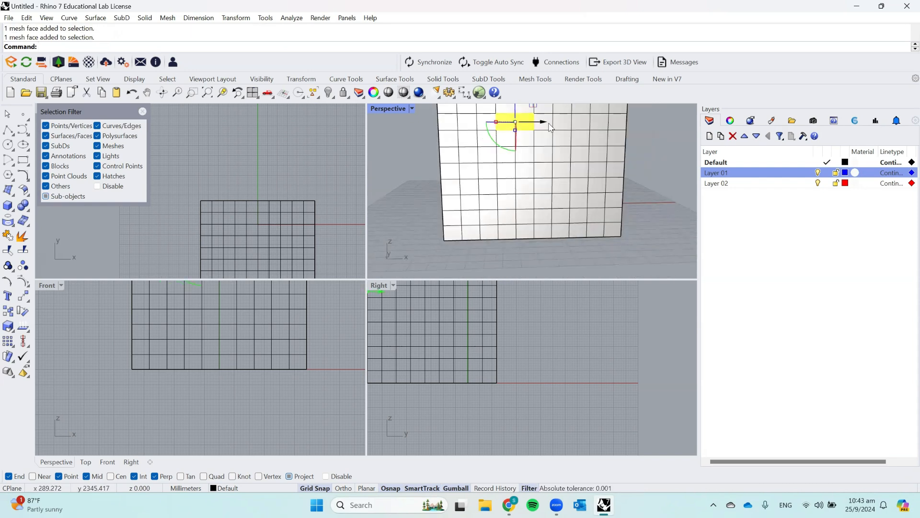
ctrl+shift+click(547, 118)
ctrl+shift+click(560, 122)
ctrl+shift+click(560, 140)
ctrl+shift+click(547, 143)
ctrl+shift+click(523, 135)
ctrl+shift+click(508, 137)
ctrl+shift+click(543, 141)
ctrl+shift+click(506, 155)
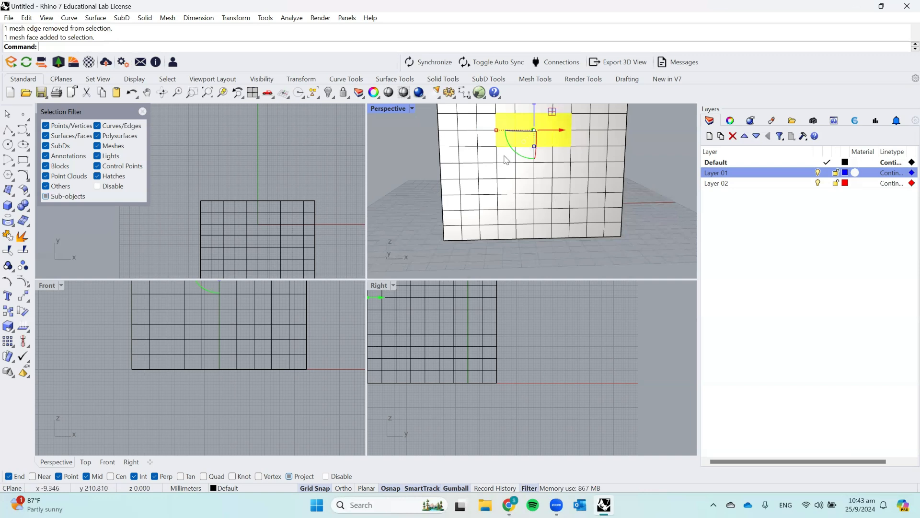
ctrl+shift+click(524, 154)
ctrl+shift+click(543, 155)
ctrl+shift+click(560, 159)
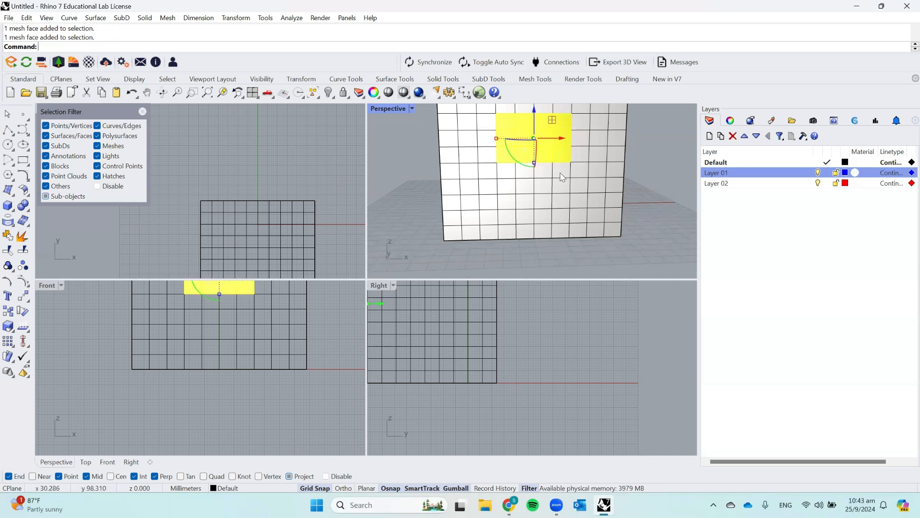
ctrl+shift+click(561, 171)
ctrl+shift+click(544, 170)
ctrl+shift+click(524, 170)
ctrl+shift+click(506, 171)
ctrl+shift+click(506, 187)
ctrl+shift+click(525, 187)
ctrl+shift+click(544, 186)
ctrl+shift+click(562, 186)
right_drag(562, 186, 587, 183)
ctrl+drag(554, 172, 617, 183)
click(653, 233)
Step: Scale down all end faces of the front extrusion so that it tapers away from the box
right_drag(653, 233, 479, 165)
scroll(544, 202, up, 2)
scroll(524, 156, up, 3)
scroll(518, 157, down, 4)
scroll(477, 163, up, 4)
ctrl+shift+click(479, 161)
ctrl+shift+click(482, 207)
ctrl+shift+click(531, 189)
ctrl+shift+click(533, 151)
ctrl+shift+click(568, 143)
ctrl+shift+click(606, 143)
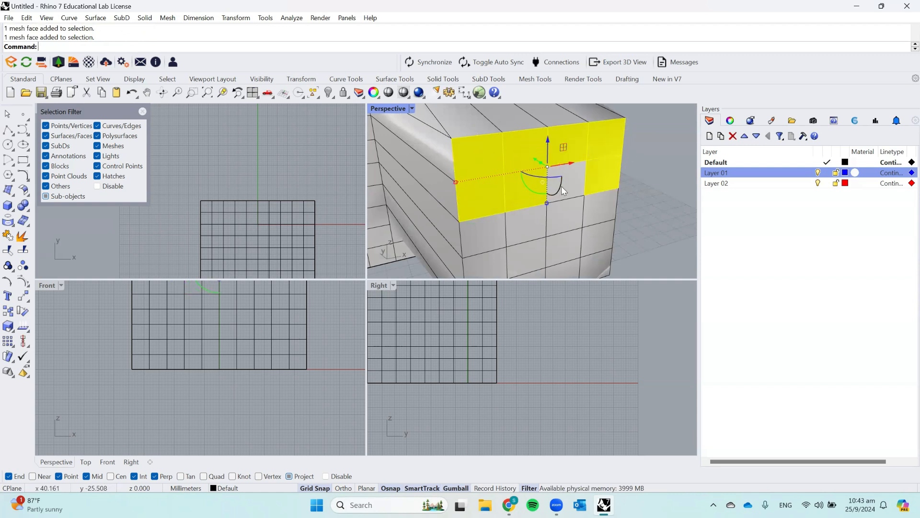
ctrl+shift+click(568, 214)
ctrl+shift+click(596, 209)
ctrl+shift+click(595, 230)
scroll(508, 159, down, 4)
scroll(500, 201, up, 4)
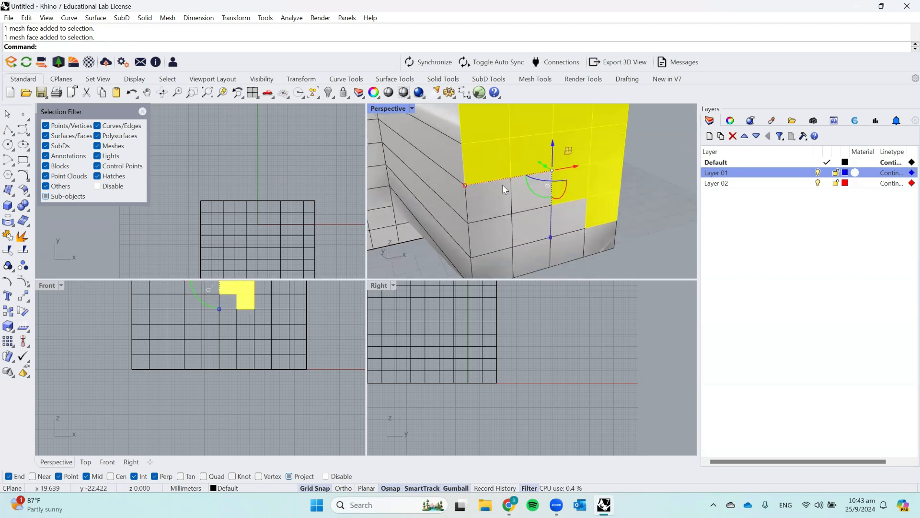
ctrl+shift+click(500, 202)
ctrl+shift+click(523, 204)
ctrl+shift+click(507, 234)
ctrl+shift+click(527, 234)
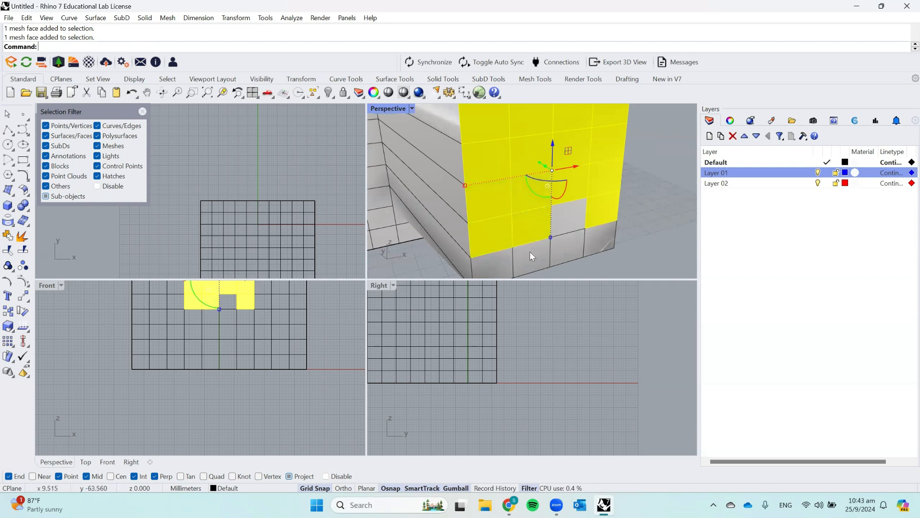
ctrl+shift+click(530, 257)
ctrl+shift+click(497, 260)
ctrl+shift+click(562, 250)
ctrl+shift+click(570, 213)
ctrl+shift+click(594, 230)
drag(468, 203, 510, 193)
scroll(614, 182, down, 10)
right_drag(611, 180, 627, 230)
click(624, 205)
Step: Extrude a two-by-two block of faces outward from the adjacent side of the box and enlarge its end into a flare
scroll(560, 171, up, 6)
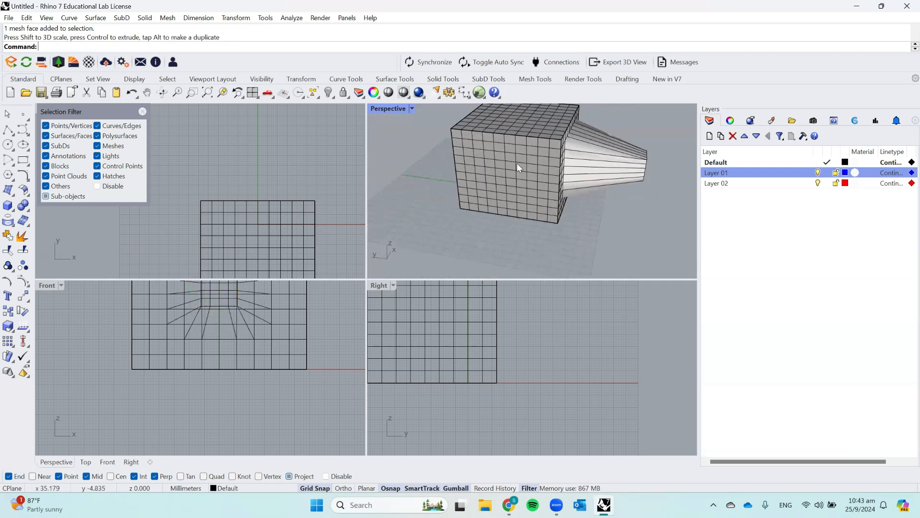
ctrl+shift+click(489, 153)
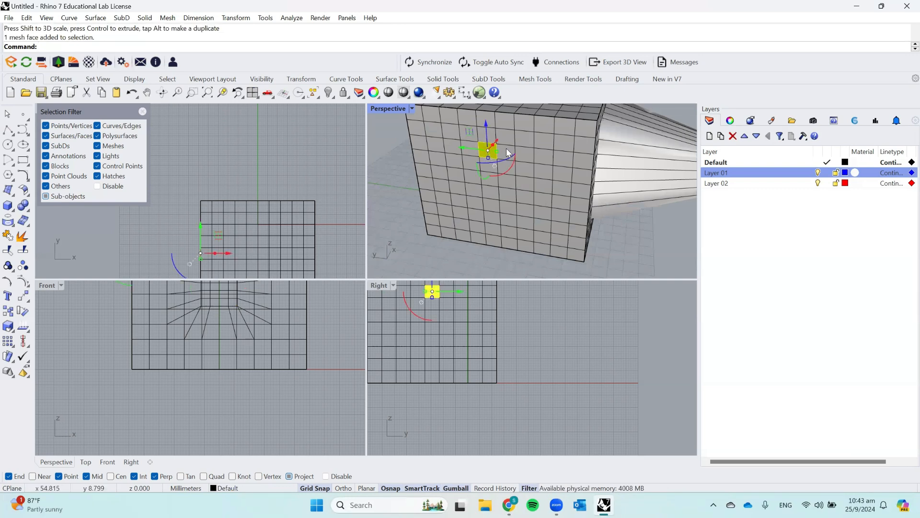
scroll(497, 150, up, 3)
ctrl+shift+click(518, 158)
ctrl+shift+click(520, 204)
ctrl+shift+click(476, 191)
scroll(506, 172, down, 10)
right_drag(507, 173, 533, 188)
key(ctrl)
drag(509, 156, 455, 220)
click(602, 226)
right_drag(604, 227, 550, 211)
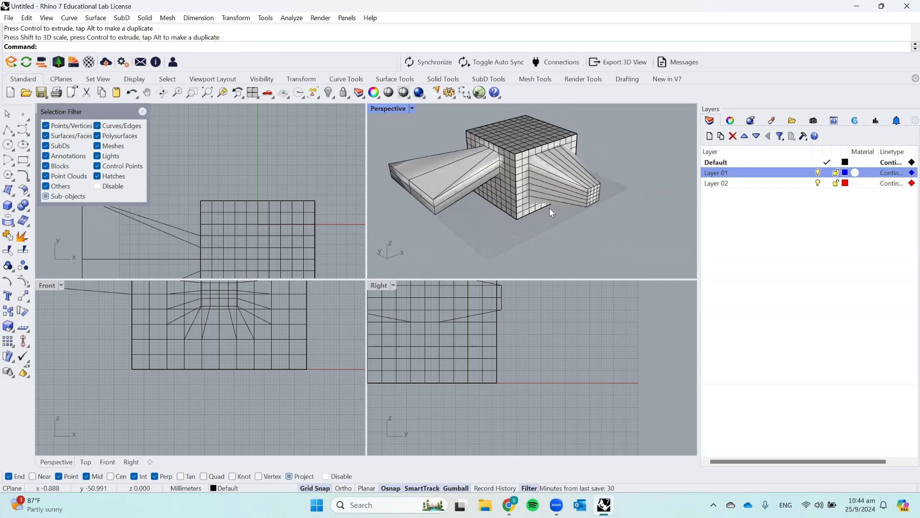
Step: Close the selection filter and reopen it
click(143, 112)
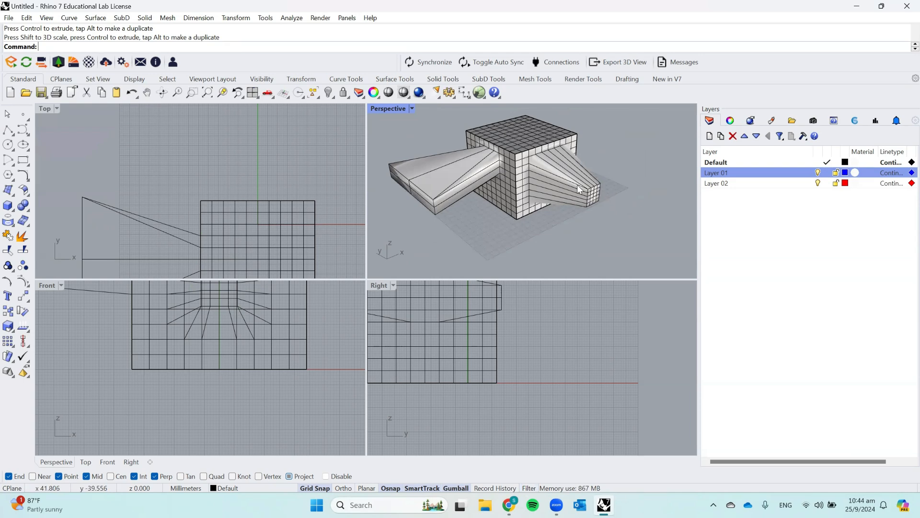
click(529, 488)
scroll(603, 185, up, 2)
right_drag(604, 172, 630, 176)
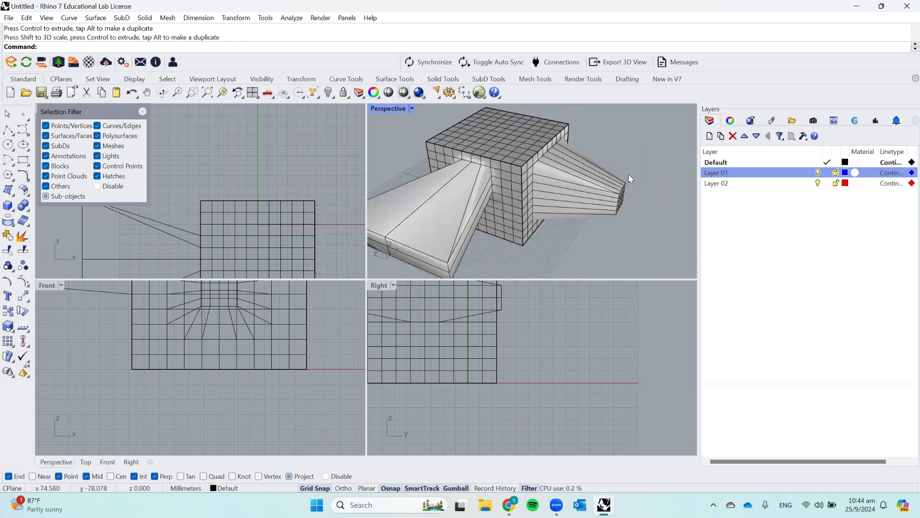
Step: Select the run of top edges of the box above the tapered extrusion and move them outward
scroll(629, 174, up, 3)
click(501, 159)
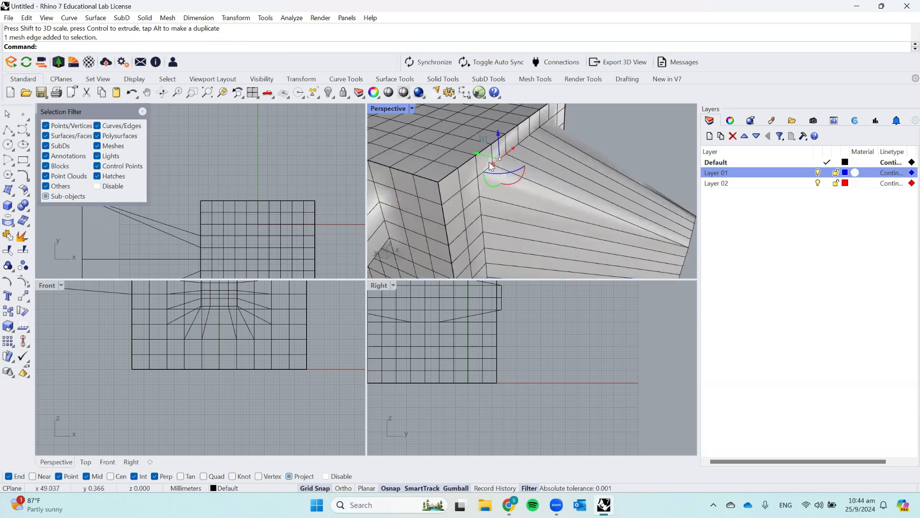
scroll(489, 166, up, 5)
scroll(601, 116, down, 4)
click(627, 128)
click(542, 148)
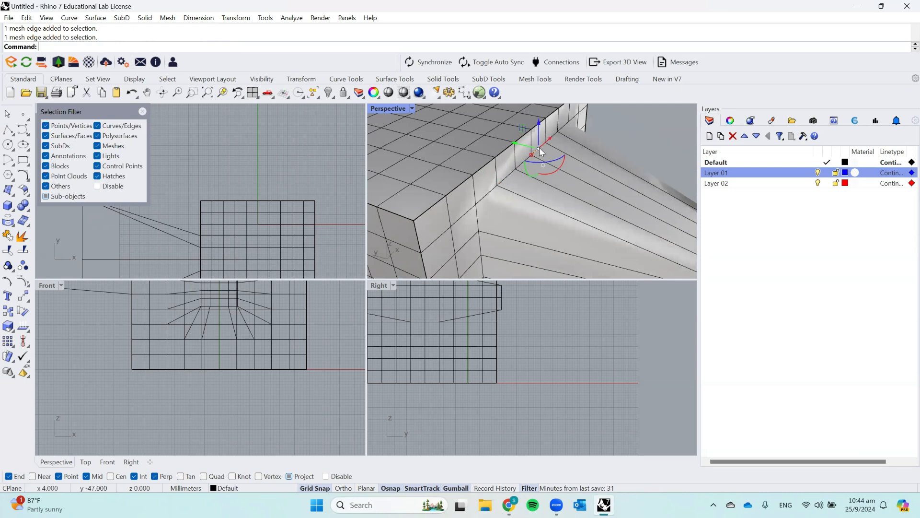
shift+click(476, 204)
shift+click(552, 136)
shift+click(567, 123)
drag(532, 141, 579, 136)
scroll(539, 172, down, 10)
click(624, 143)
right_drag(634, 196, 572, 148)
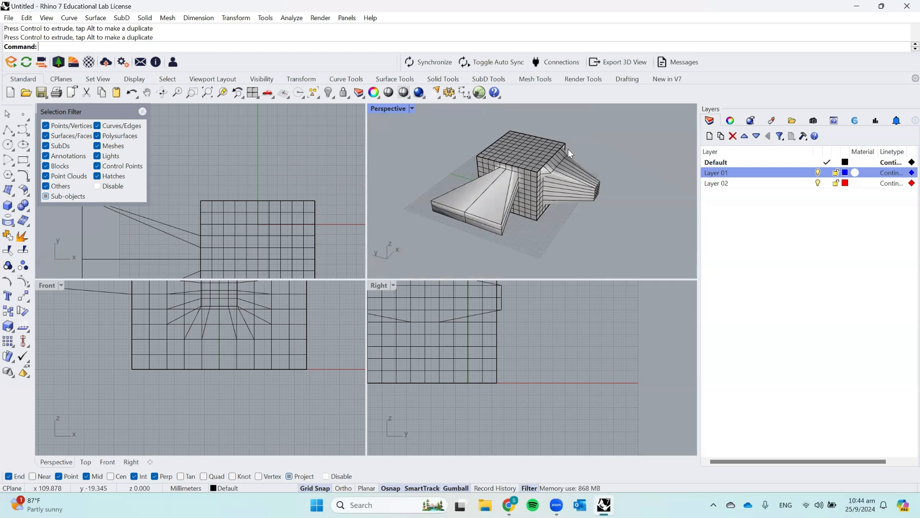
Step: Examine the reshaped mesh around the moved edges by picking single edges and clearing the selection
right_drag(531, 200, 545, 184)
scroll(533, 165, up, 6)
ctrl+shift+click(530, 162)
click(613, 130)
scroll(511, 223, down, 5)
right_drag(511, 224, 526, 199)
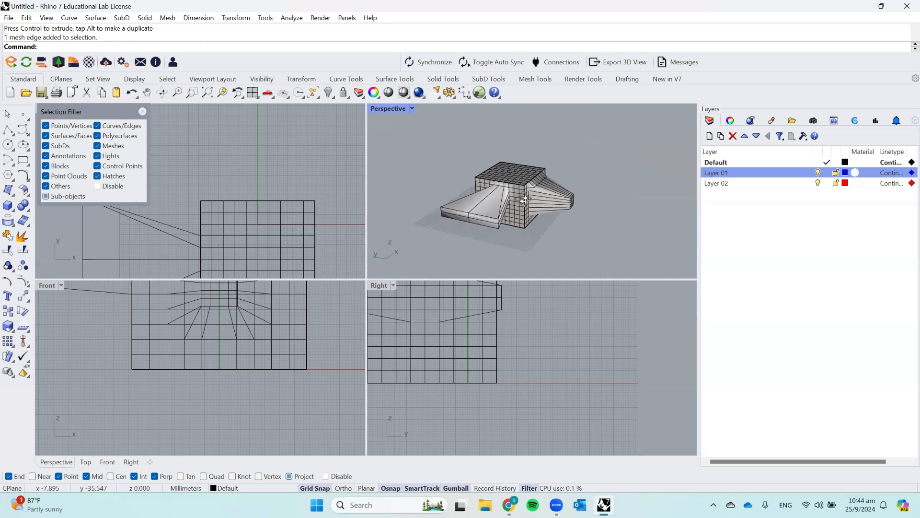
scroll(526, 186, up, 5)
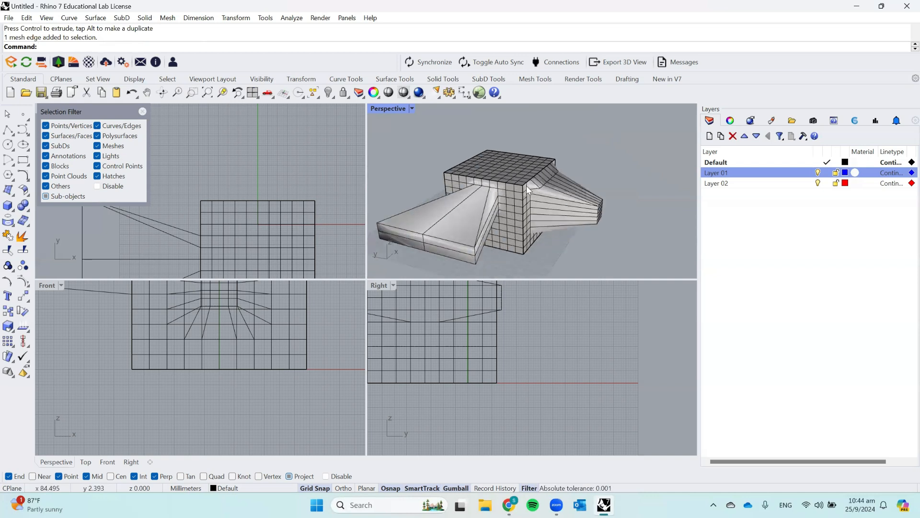
right_drag(501, 171, 582, 209)
drag(442, 145, 541, 241)
click(577, 152)
ctrl+shift+click(522, 180)
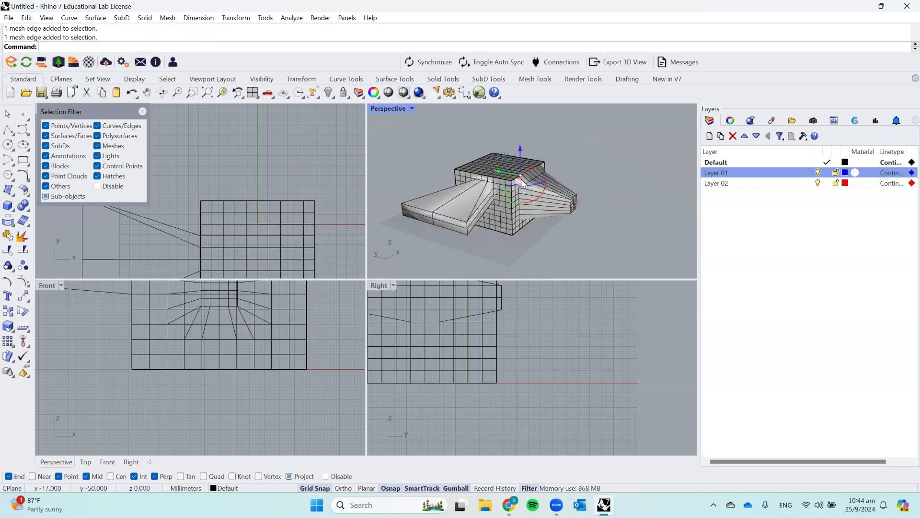
key(Escape)
Step: Turn off sub-object selection and convert the whole mesh to a SubD with ToSubD, using control points and keeping the original mesh
click(46, 196)
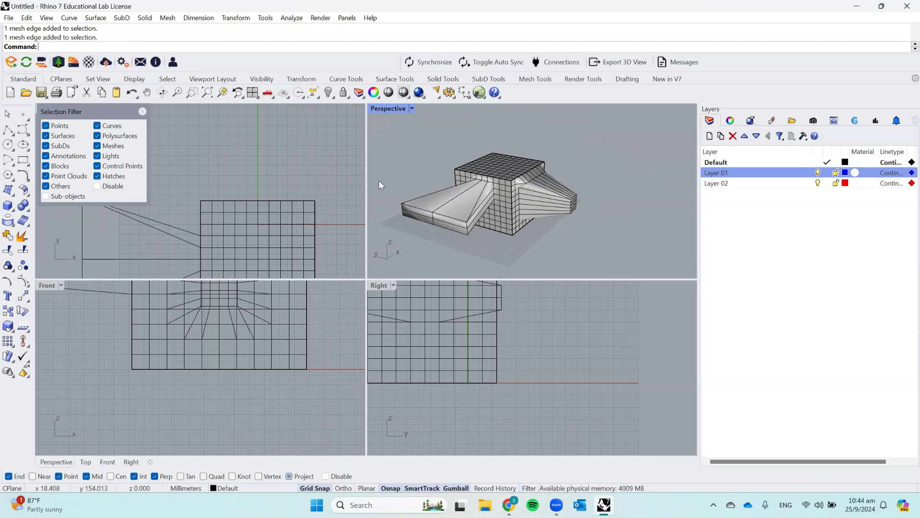
drag(478, 176, 472, 181)
click(585, 136)
key(ctrl+z)
text(SubDBox)
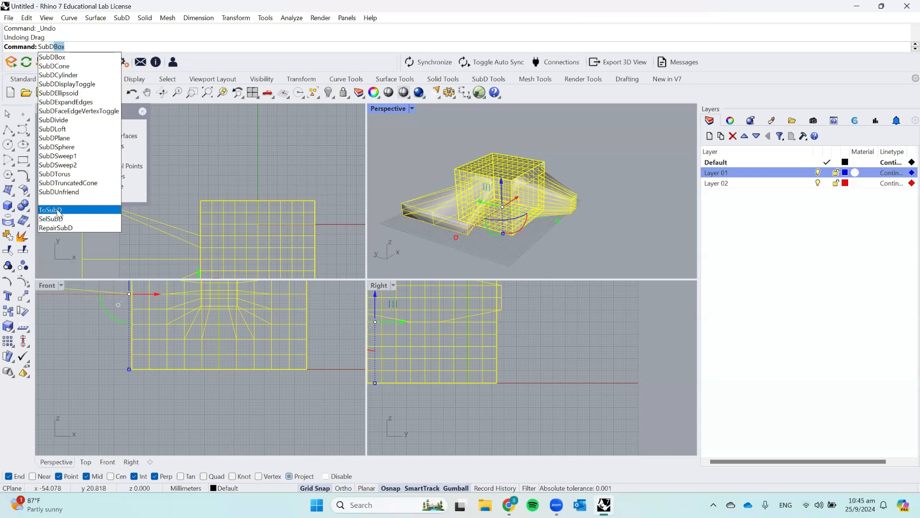
click(59, 212)
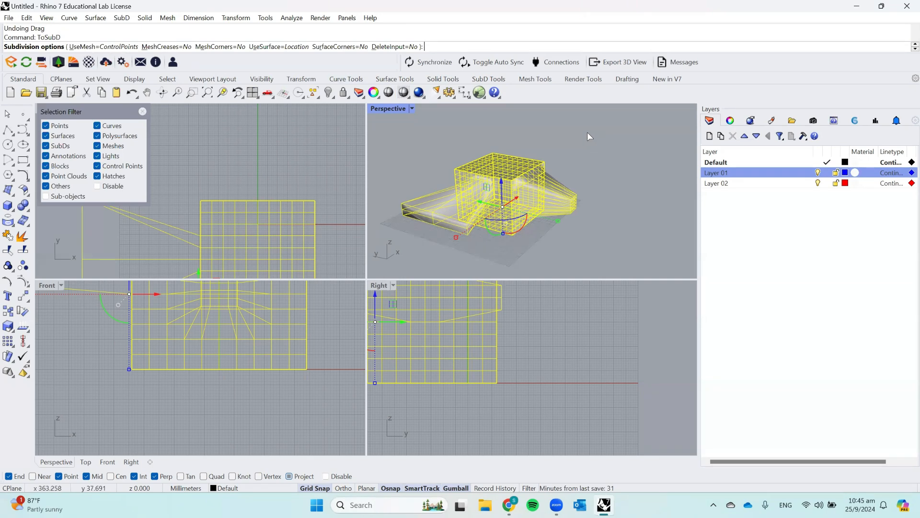
key(Return)
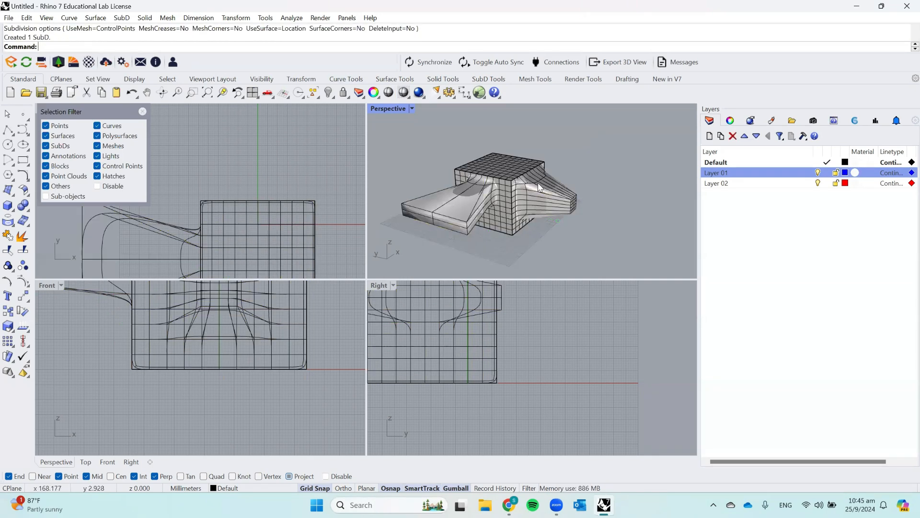
Step: Move the SubD and the original mesh apart so that they stand side by side for comparison
drag(490, 205, 611, 236)
click(551, 139)
right_drag(475, 154, 551, 191)
click(553, 192)
drag(493, 207, 435, 208)
click(599, 187)
drag(602, 207, 553, 208)
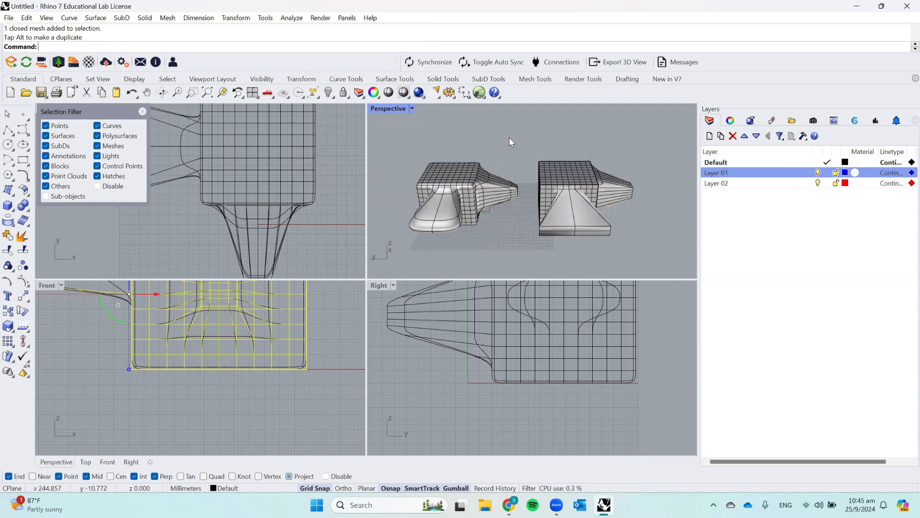
click(510, 137)
Step: Enable sub-object selection and select a single face on the side of the SubD's tapered extrusion
scroll(484, 182, up, 9)
right_drag(487, 184, 439, 186)
click(437, 180)
click(567, 188)
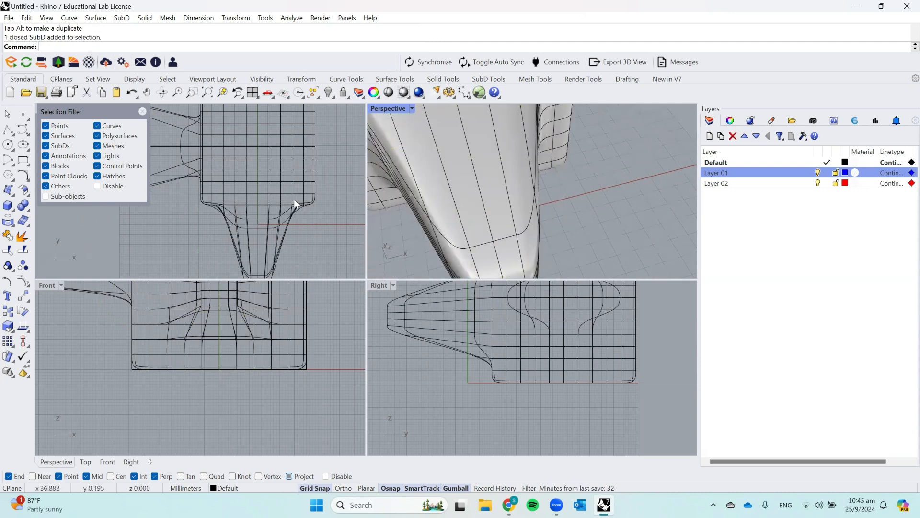
click(53, 197)
scroll(557, 178, down, 6)
mouse_move(557, 178)
right_down()
mouse_move(608, 151)
mouse_move(611, 132)
mouse_move(559, 186)
right_up()
scroll(522, 153, up, 5)
click(494, 148)
scroll(527, 148, down, 5)
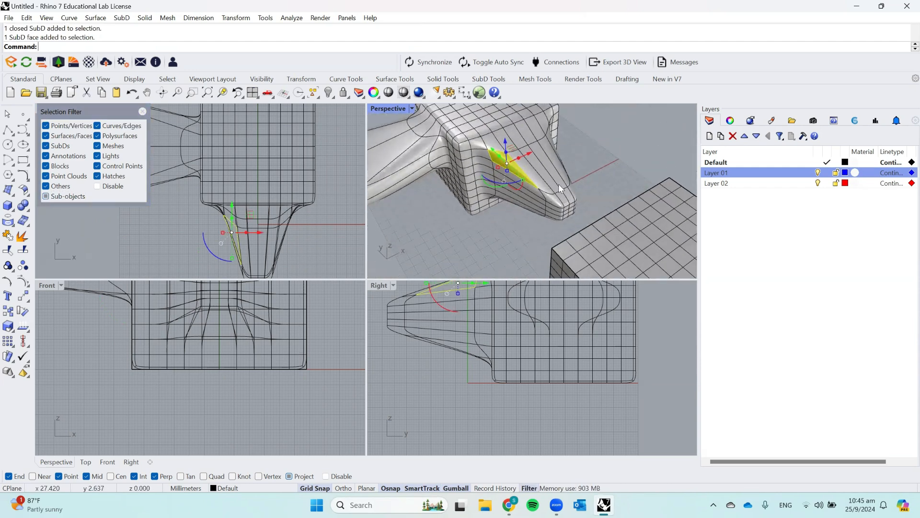
scroll(527, 162, up, 3)
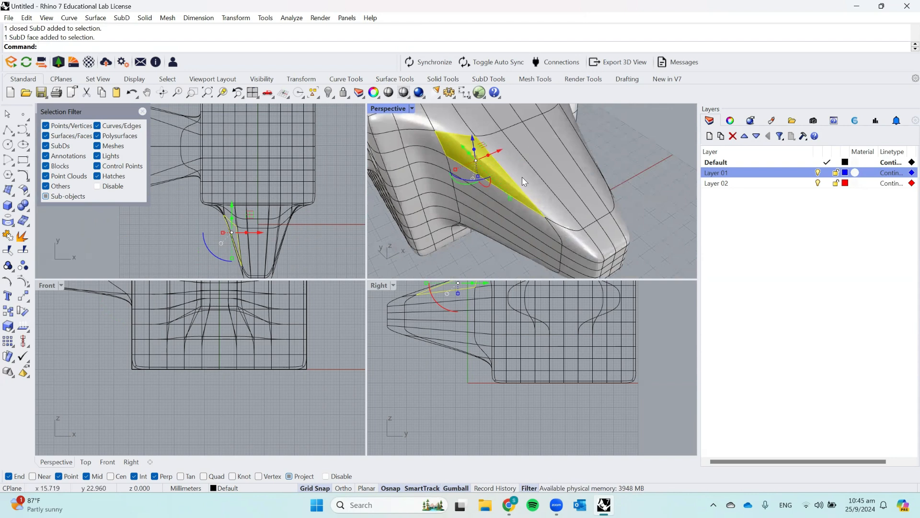
Step: Add the adjoining upper faces of the SubD's tapered extrusion to the selection and pull them outward into a bulge, then deselect
shift+click(522, 177)
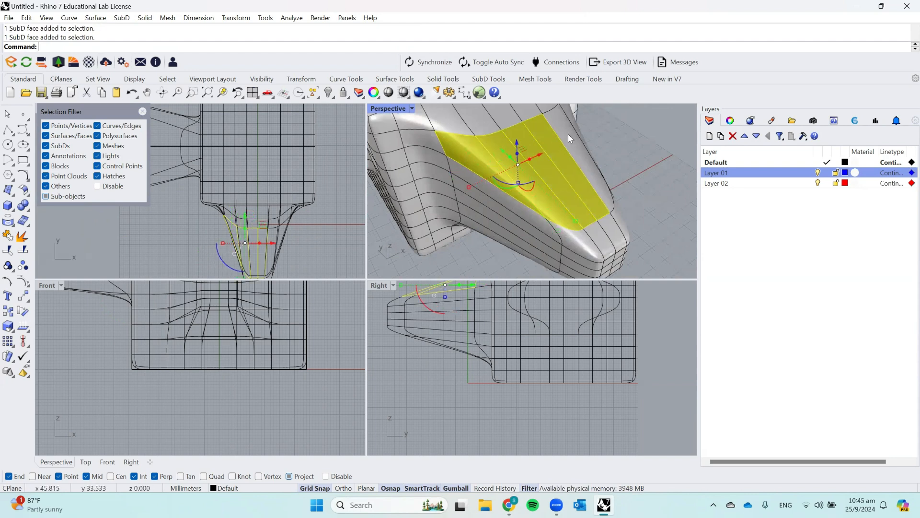
scroll(568, 134, down, 8)
drag(566, 128, 578, 124)
drag(539, 151, 557, 153)
click(594, 139)
scroll(533, 153, up, 5)
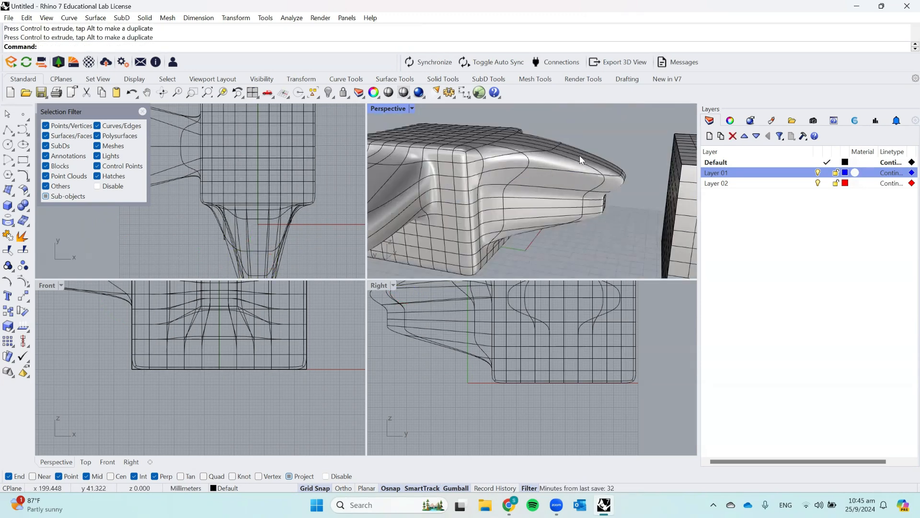
scroll(556, 160, down, 5)
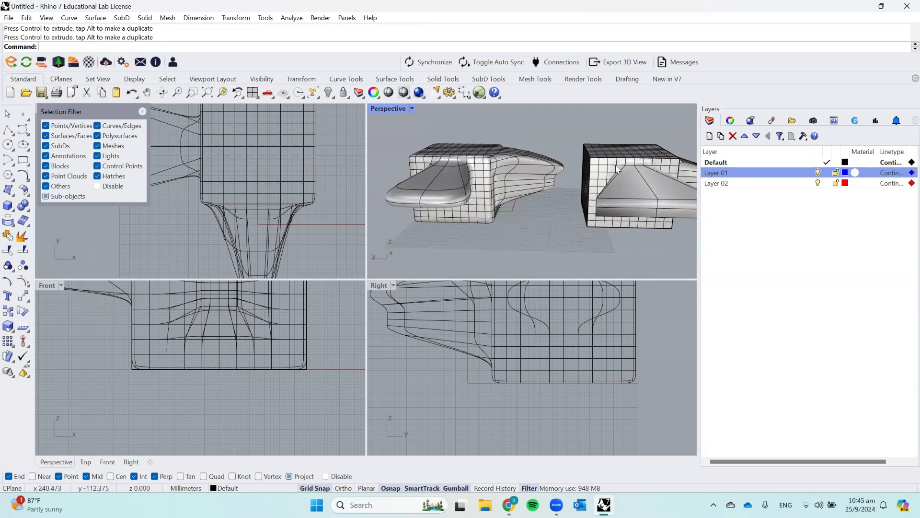
Step: Select a single face on the SubD's flared extrusion and pull it upward to raise a rounded hump, then deselect
right_drag(550, 163, 435, 230)
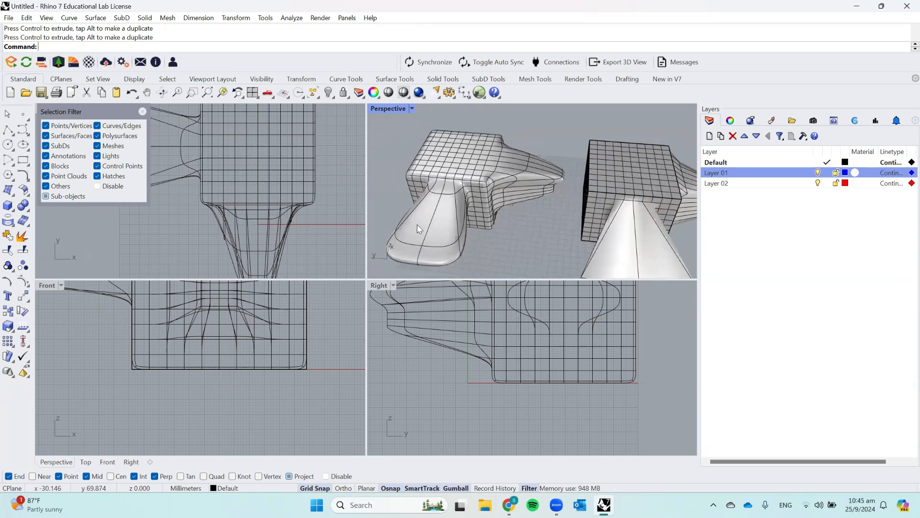
click(431, 226)
click(526, 244)
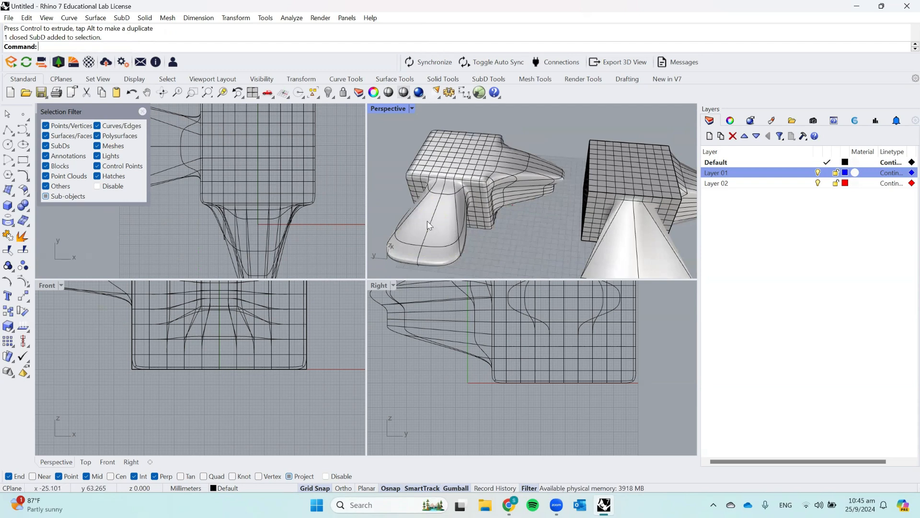
ctrl+shift+click(430, 226)
right_drag(445, 210, 404, 202)
ctrl+shift+click(424, 172)
drag(424, 170, 418, 127)
click(511, 224)
right_drag(511, 224, 566, 224)
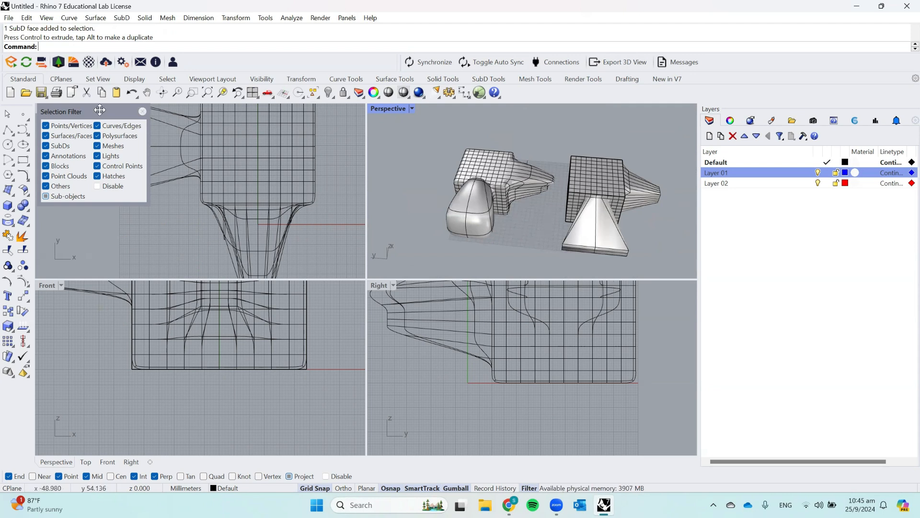
Step: Create a SubD sphere with quad style and one subdivision beside the two existing models
click(480, 80)
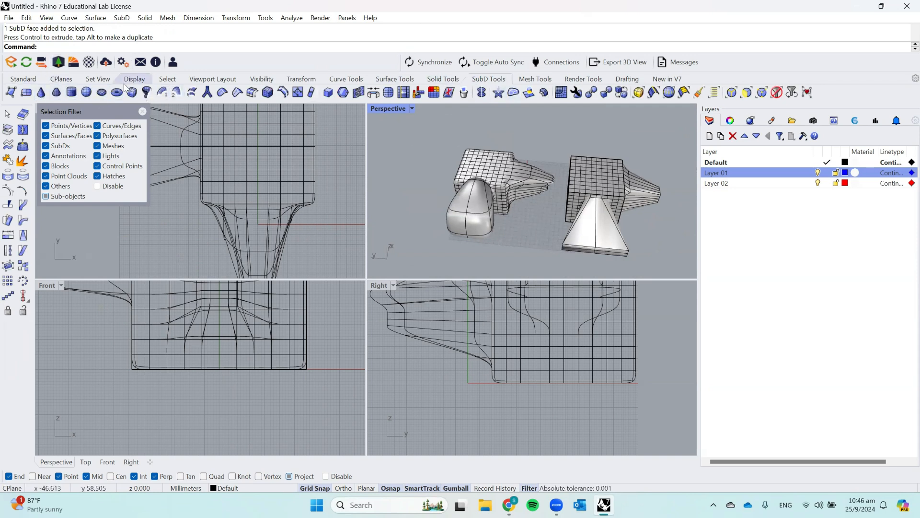
click(86, 93)
scroll(506, 207, down, 3)
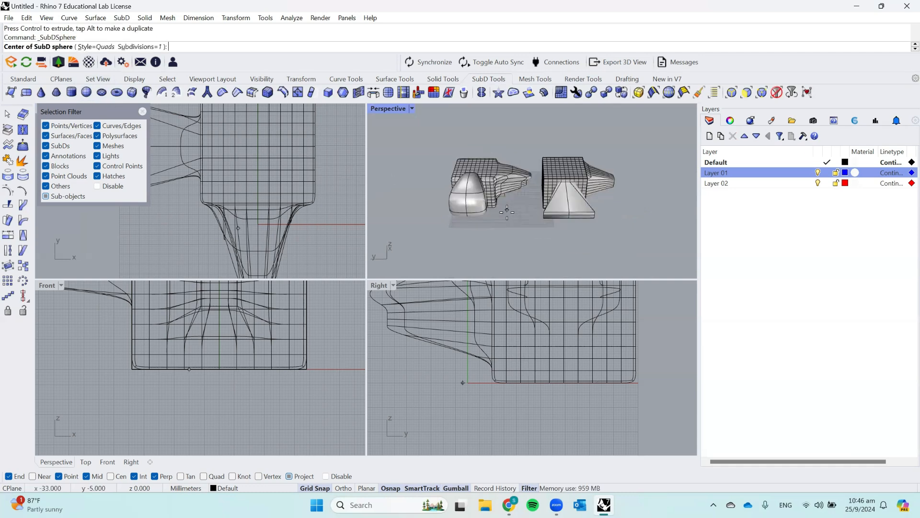
click(421, 216)
click(416, 223)
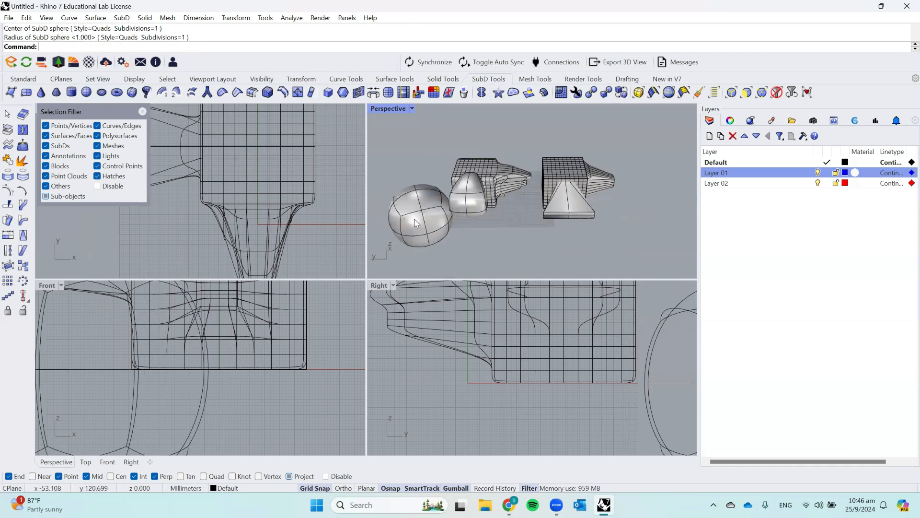
Step: Select a group of adjacent faces on one side of the SubD sphere and pull them outward to elongate it
ctrl+shift+click(414, 228)
drag(385, 225, 404, 259)
right_drag(404, 259, 617, 189)
ctrl+shift+click(556, 234)
ctrl+shift+click(554, 253)
ctrl+shift+click(612, 211)
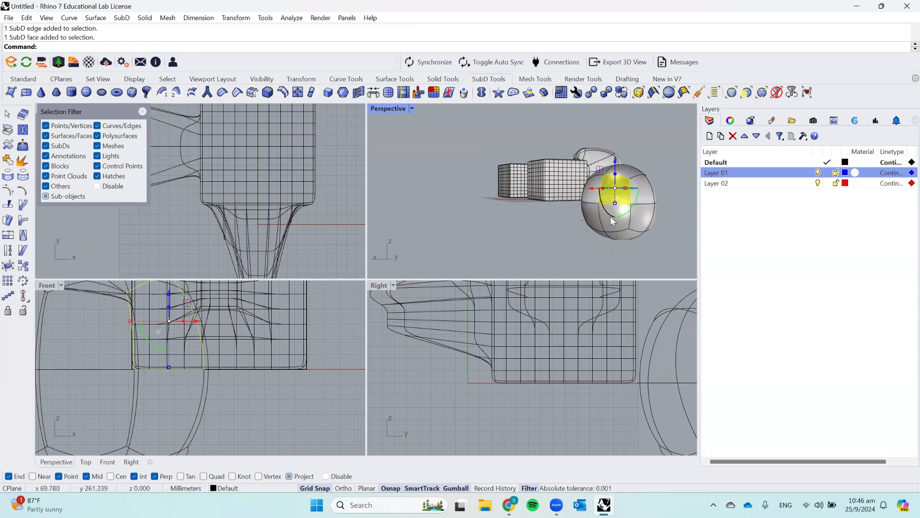
ctrl+shift+click(590, 211)
ctrl+shift+click(602, 189)
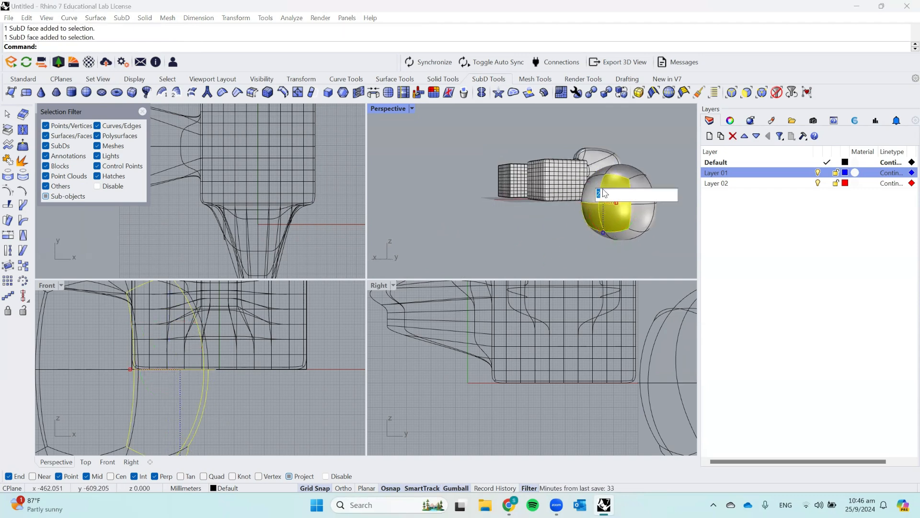
ctrl+shift+click(601, 188)
scroll(603, 191, up, 7)
scroll(602, 191, up, 4)
ctrl+shift+click(578, 171)
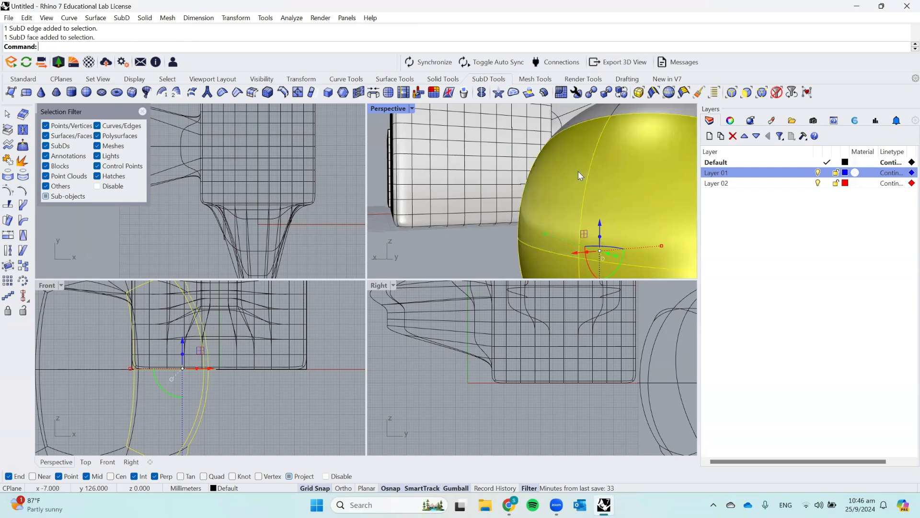
scroll(570, 170, down, 15)
right_drag(533, 169, 434, 228)
drag(445, 217, 421, 212)
click(570, 219)
Step: Examine the stretched sphere from several directions by picking edges and window-selecting sub-objects, clearing the selection each time
right_drag(586, 220, 474, 211)
ctrl+shift+click(449, 183)
ctrl+shift+click(475, 156)
click(572, 224)
right_drag(573, 224, 567, 185)
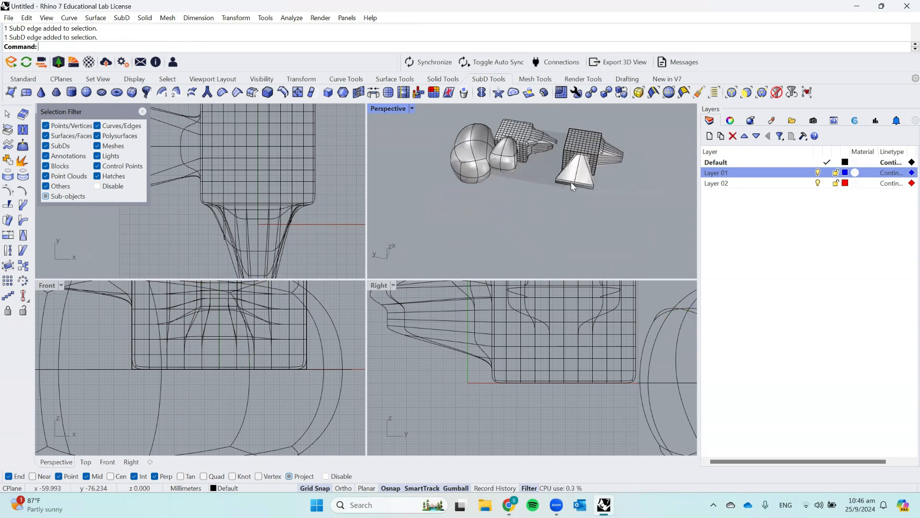
right_drag(564, 235, 602, 206)
drag(445, 140, 429, 128)
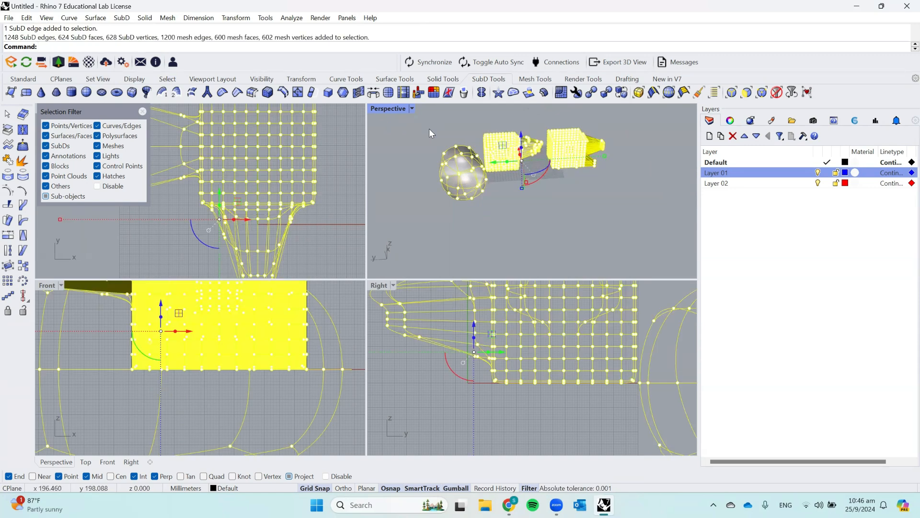
click(542, 192)
scroll(541, 187, up, 5)
right_drag(542, 166, 540, 193)
click(503, 149)
click(498, 207)
Step: Pick one face on the stretched sphere and turn off sub-object selection in the selection filter
ctrl+shift+click(424, 186)
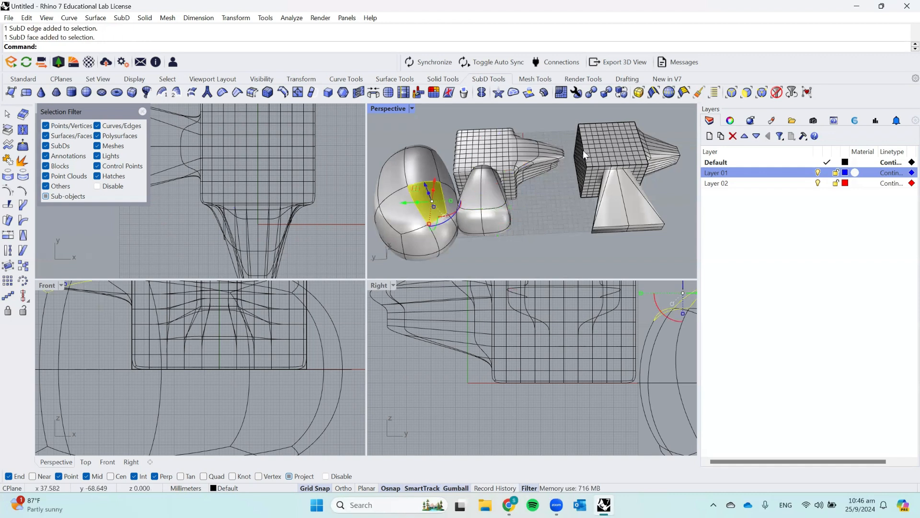
scroll(572, 139, down, 4)
click(47, 197)
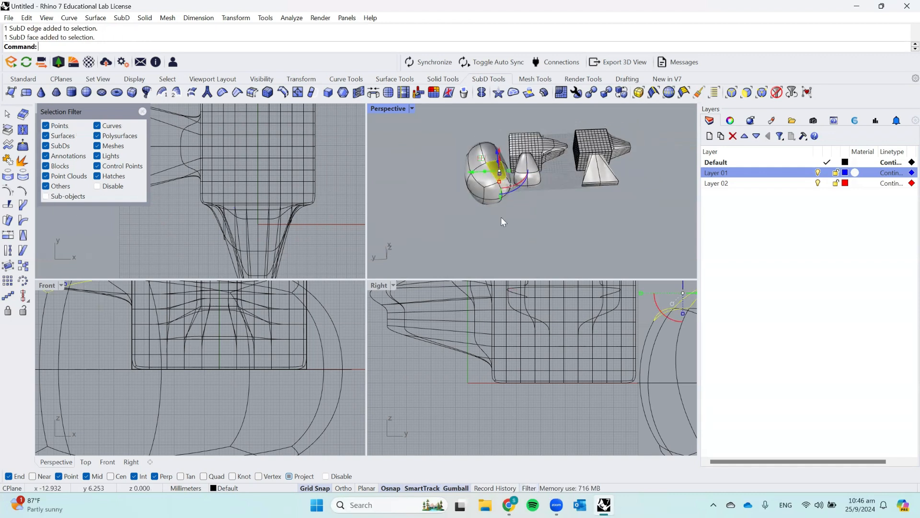
right_click(517, 228)
mouse_move(516, 229)
right_down()
mouse_move(507, 226)
mouse_move(528, 218)
right_up()
key(Escape)
Step: Convert the whole stretched SubD sphere with ToNURBS, keeping the input object, and move the resulting polysurface beside it
scroll(485, 211, up, 5)
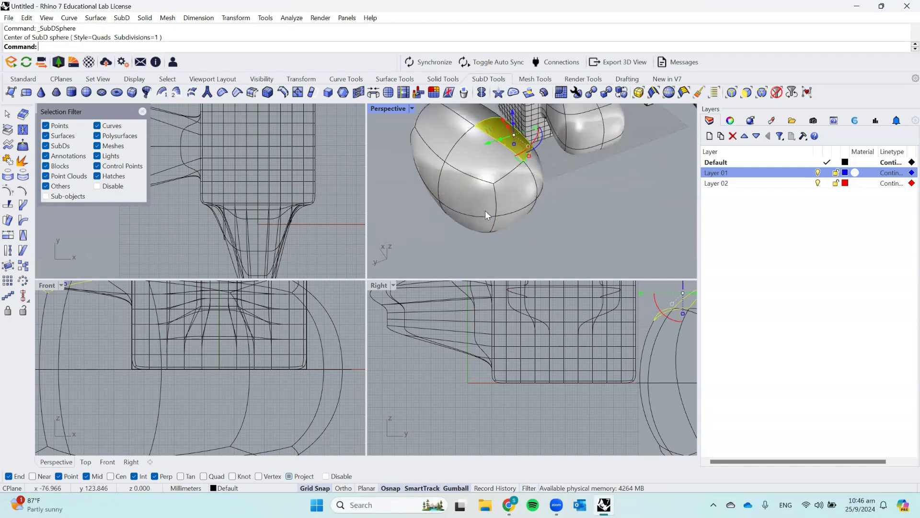
click(480, 188)
text(To )
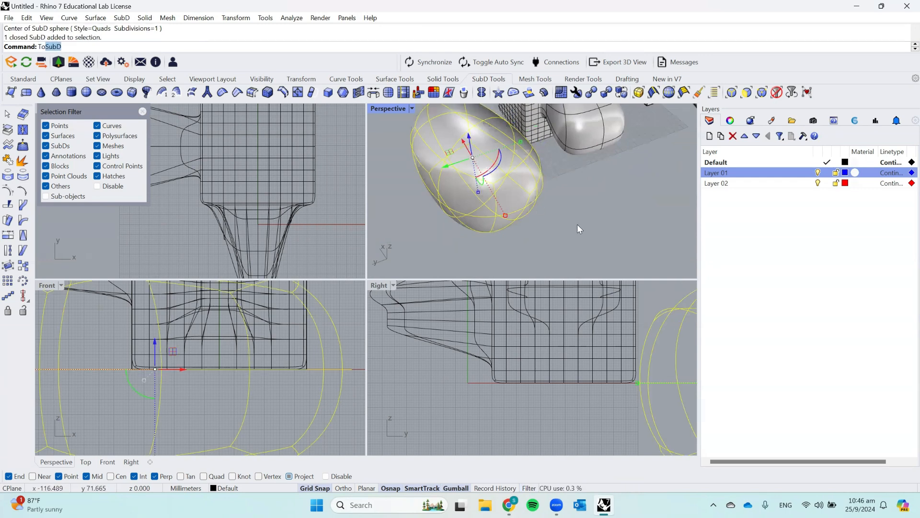
text(NURB)
key(Return)
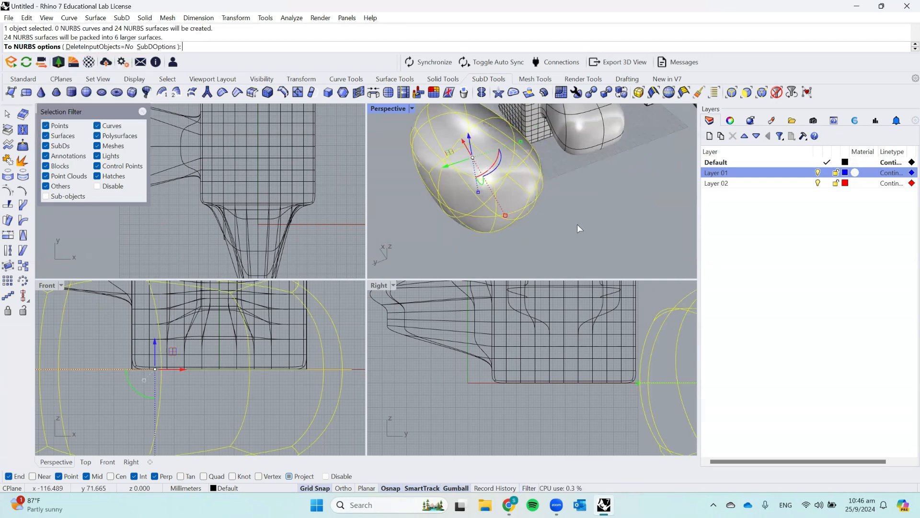
key(Return)
scroll(543, 220, down, 5)
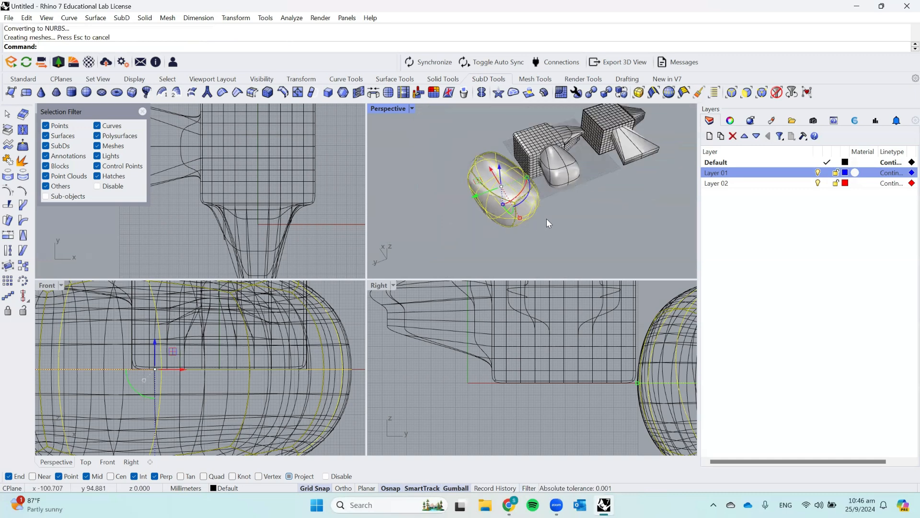
drag(524, 219, 469, 224)
click(478, 219)
Step: Compare the NURBS polysurface with the SubD sphere by selecting each in turn from several viewing angles
click(520, 187)
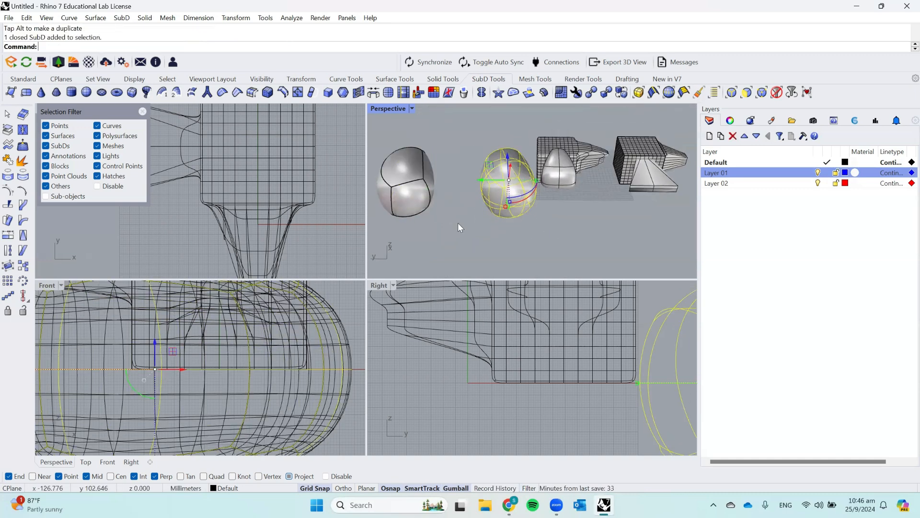
click(393, 161)
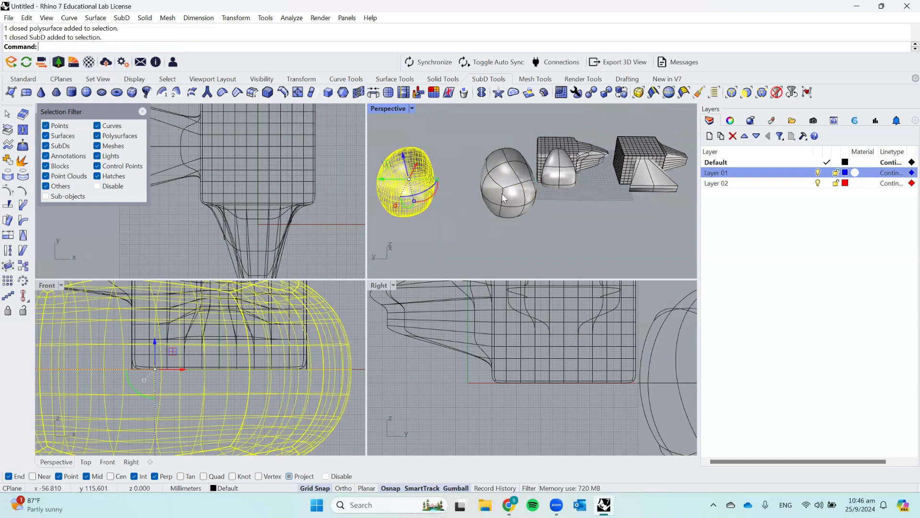
click(456, 124)
scroll(519, 193, down, 2)
scroll(520, 193, up, 4)
click(480, 215)
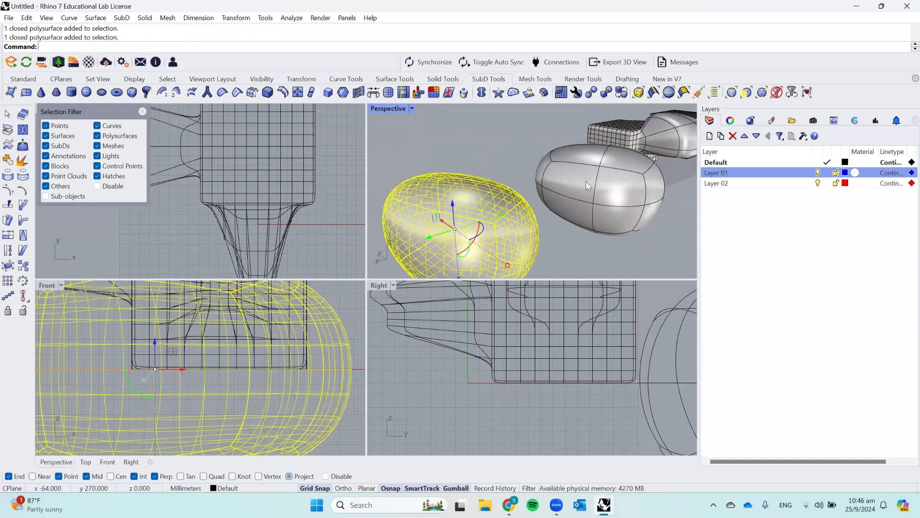
click(599, 188)
right_drag(634, 185, 573, 235)
click(524, 239)
click(470, 237)
mouse_move(543, 200)
right_down()
mouse_move(513, 244)
mouse_move(535, 214)
right_up()
click(534, 215)
click(459, 185)
click(548, 135)
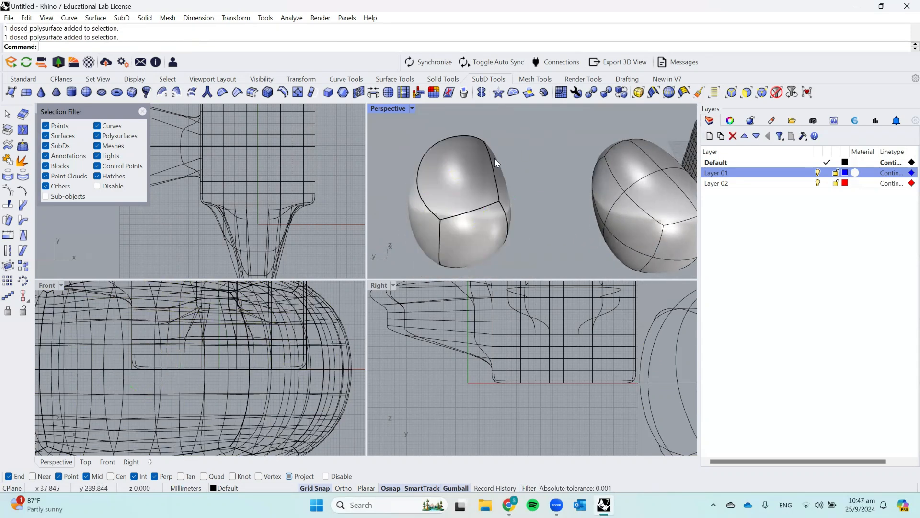
click(460, 172)
click(532, 145)
Step: Compare the SubD sphere with the original mesh model by selecting each whole object in turn
right_drag(492, 237, 570, 226)
scroll(500, 180, down, 4)
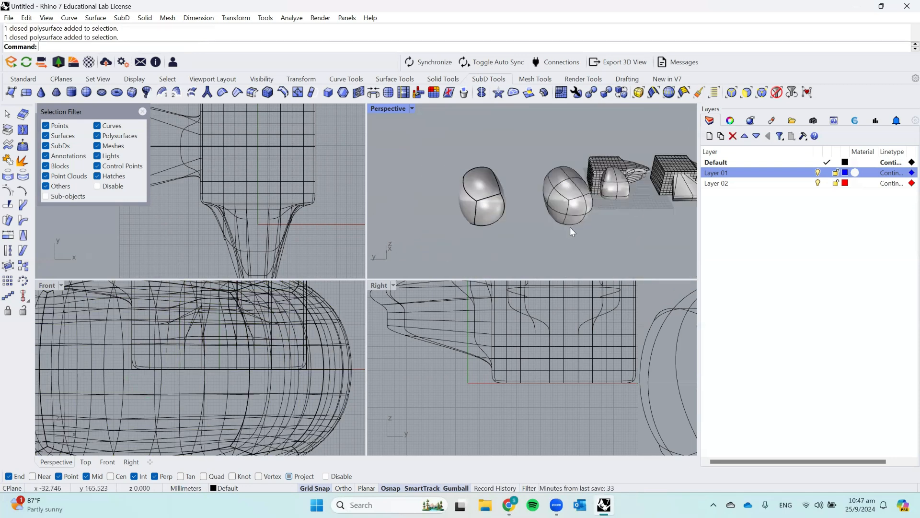
click(556, 201)
click(617, 252)
scroll(532, 192, down, 3)
scroll(556, 185, up, 8)
scroll(552, 185, down, 4)
click(646, 169)
click(484, 208)
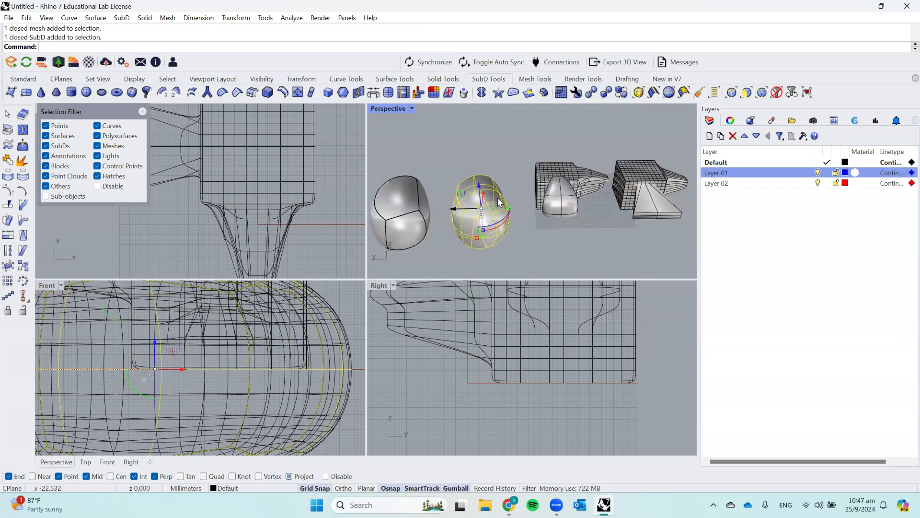
Step: Duplicate the NURBS polysurface to the side away from the SubD sphere
scroll(541, 186, down, 5)
click(458, 202)
scroll(375, 180, up, 5)
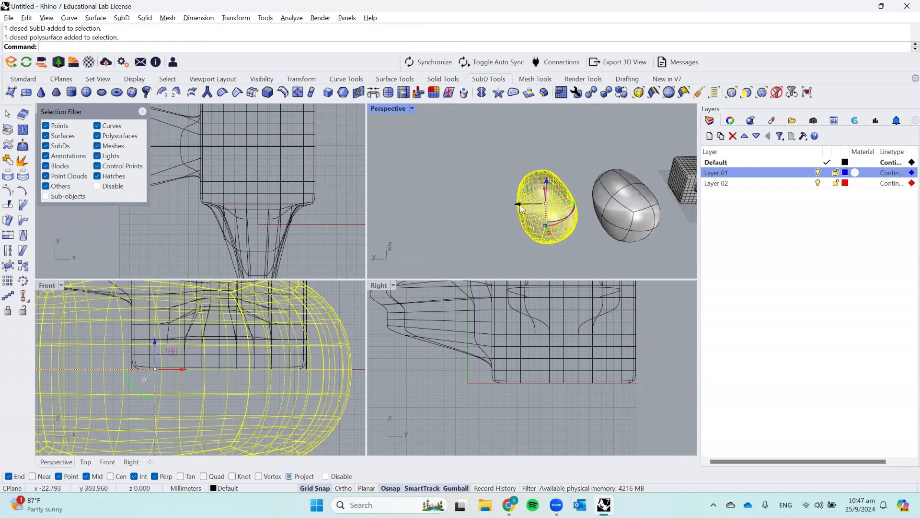
drag(521, 207, 439, 204)
Step: Generate a mesh from the duplicated polysurface with the Mesh command, lowering the polygon density to about mid-range
text(h)
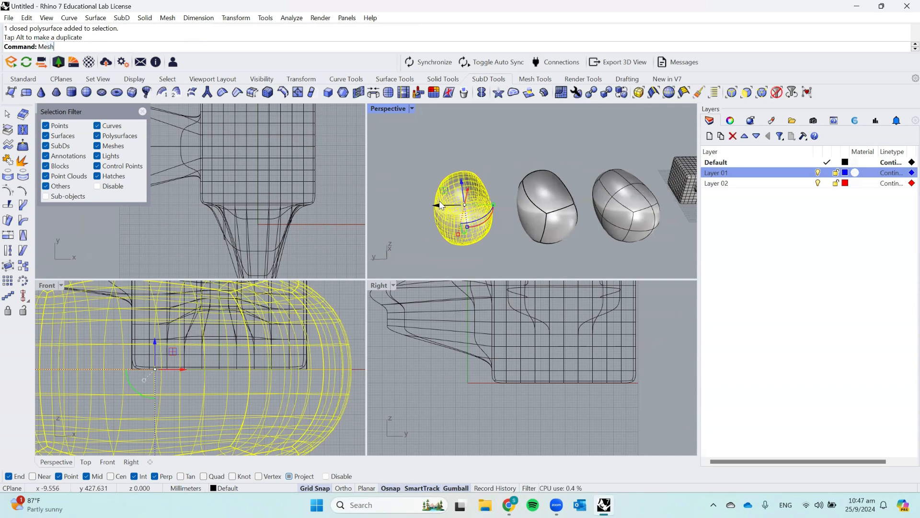
key(Return)
click(515, 243)
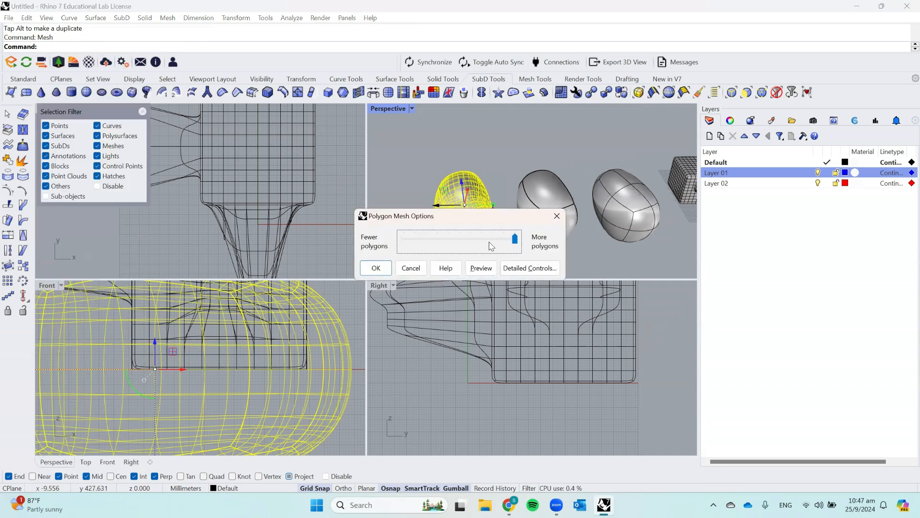
drag(515, 241, 470, 243)
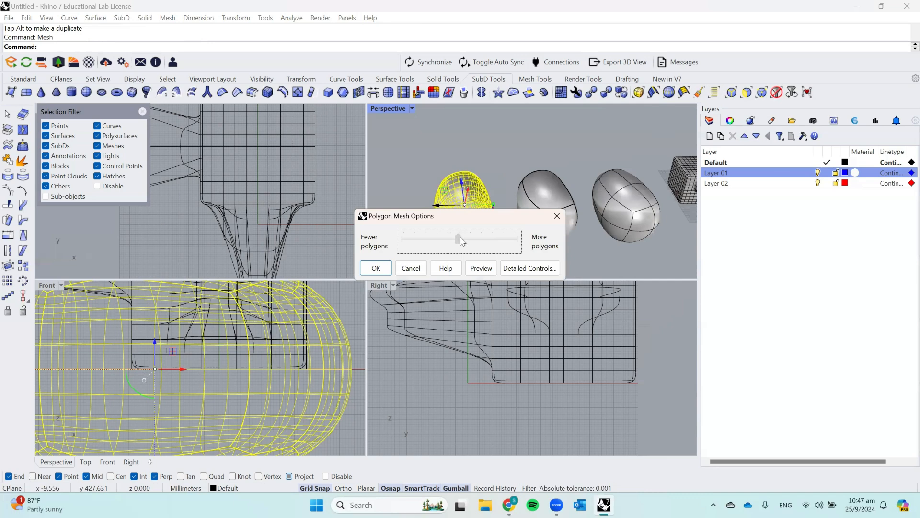
click(375, 267)
Step: Move the new mesh off the duplicated polysurface and delete that polysurface
click(504, 218)
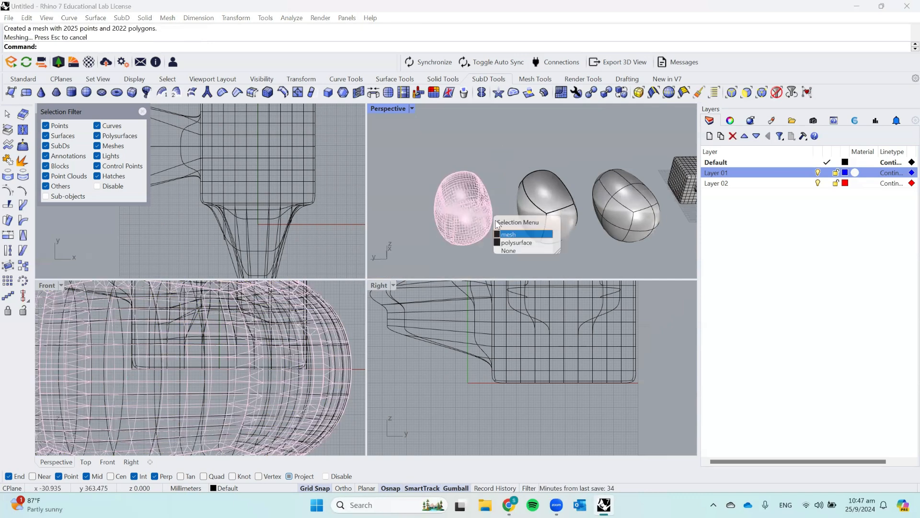
click(509, 235)
drag(450, 203, 390, 204)
click(490, 199)
key(Delete)
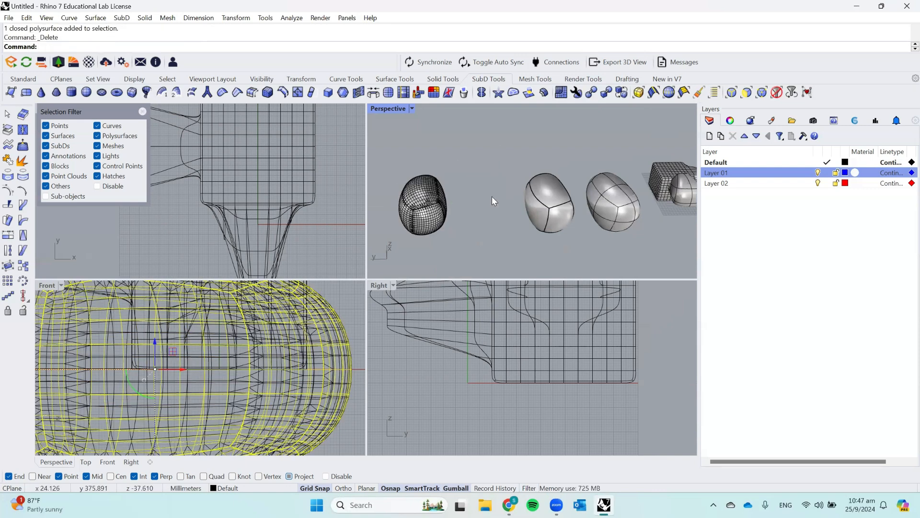
Step: Move the mesh sphere back beside the remaining NURBS polysurface and deselect it
click(413, 206)
drag(393, 205, 469, 206)
click(641, 252)
Step: Compare the mesh, NURBS and SubD versions of the sphere up close, then select the mesh version
right_drag(640, 252, 617, 212)
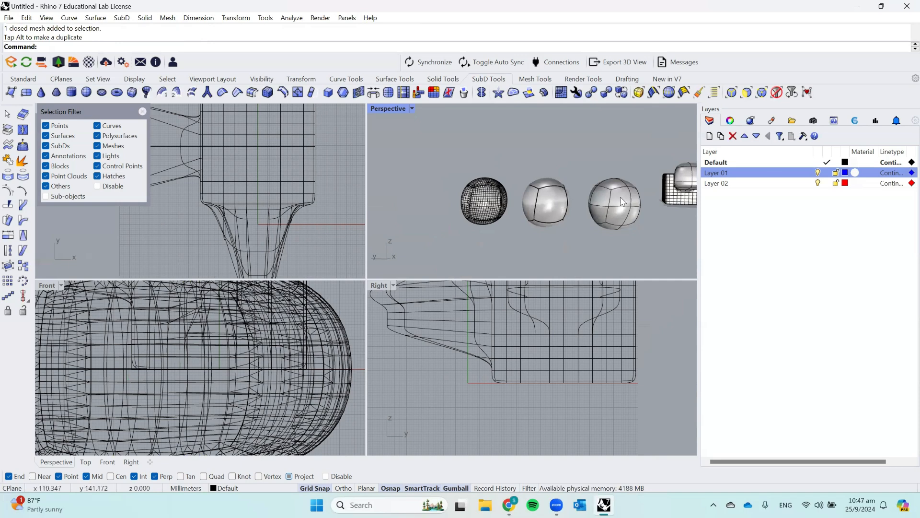
right_drag(502, 197, 485, 236)
scroll(523, 214, up, 5)
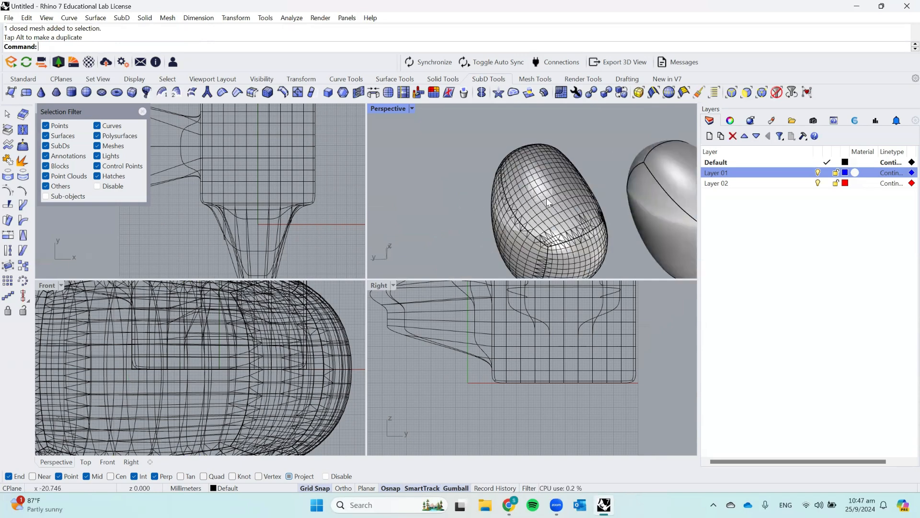
scroll(546, 188, down, 5)
scroll(392, 180, up, 2)
click(392, 179)
scroll(444, 149, down, 3)
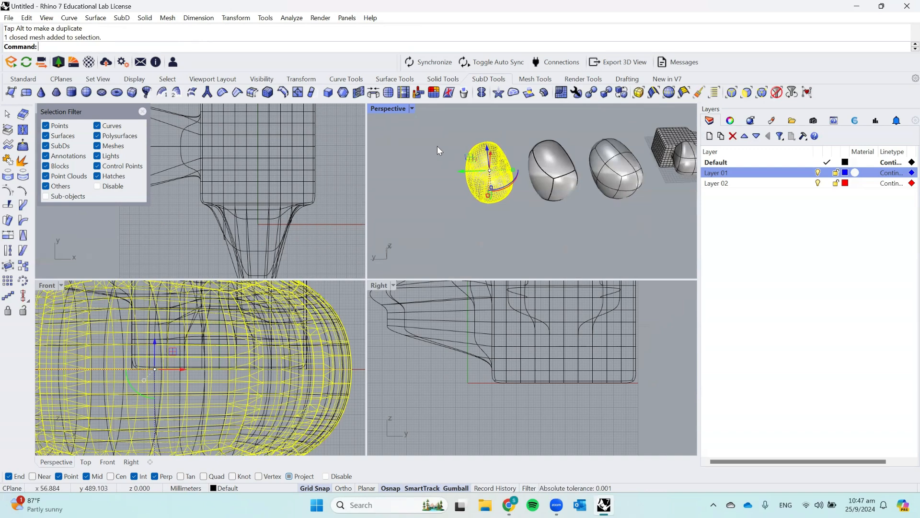
Step: Convert the selected mesh sphere to NURBS with ToNURBS, keeping the input mesh, and move the result away from the mesh
text(ToNURBS)
key(Return)
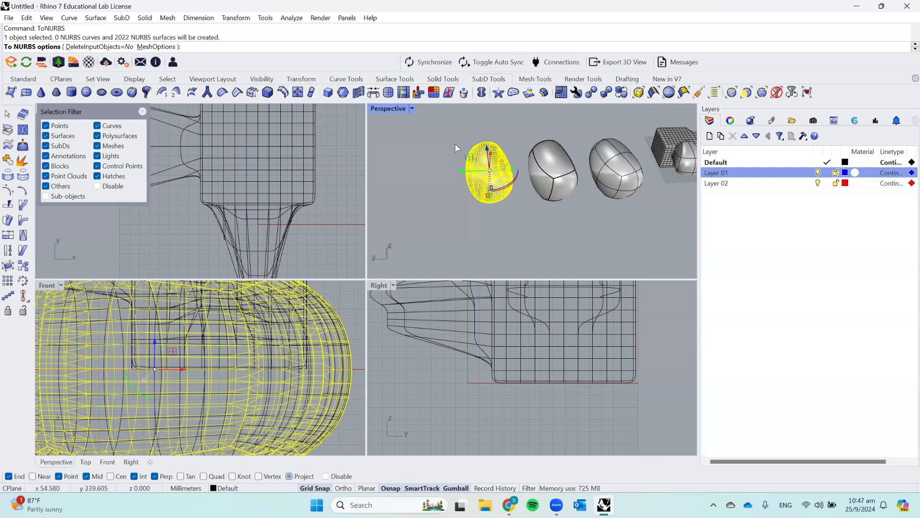
key(Return)
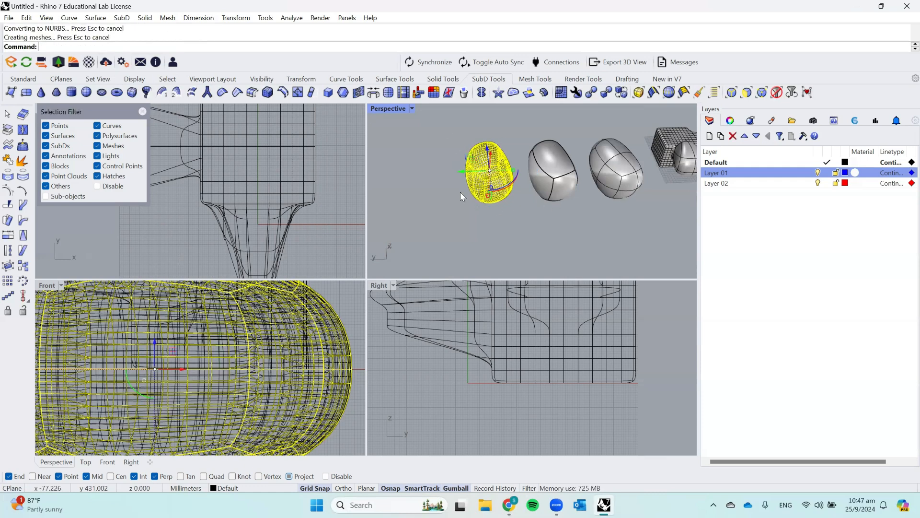
drag(461, 171, 399, 172)
click(449, 196)
Step: Compare the converted NURBS polysurface with its source mesh up close, selecting each to check its object type
scroll(441, 168, up, 5)
click(438, 168)
click(490, 125)
click(398, 186)
scroll(398, 186, up, 5)
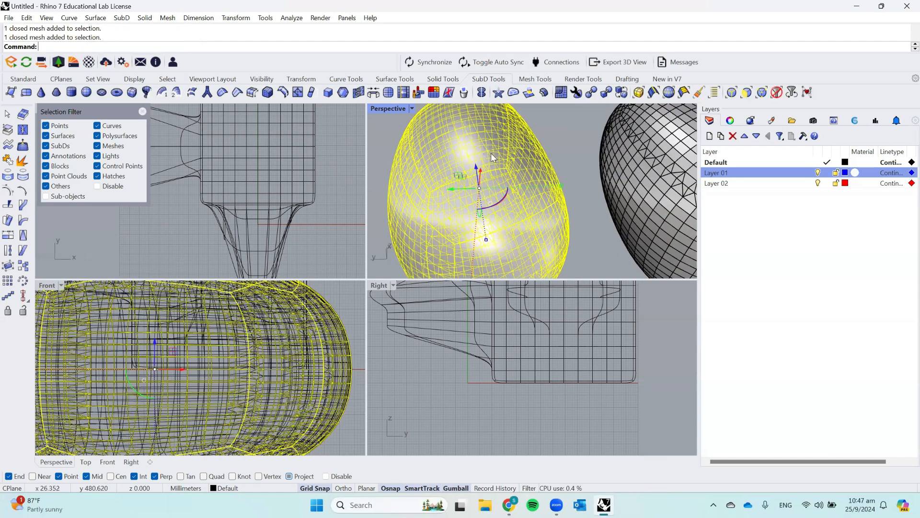
click(570, 129)
scroll(416, 170, down, 5)
click(519, 171)
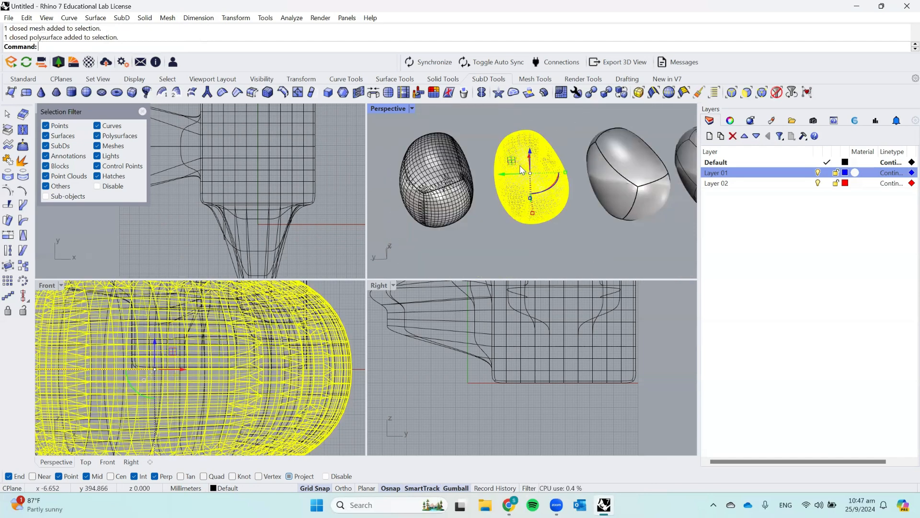
click(544, 215)
Step: Select all the sample spheres and shapes in the Perspective view and delete them
scroll(543, 215, down, 5)
drag(382, 132, 595, 237)
scroll(508, 177, up, 5)
click(514, 130)
scroll(460, 156, down, 5)
scroll(414, 177, up, 7)
scroll(508, 181, down, 12)
scroll(655, 177, up, 8)
scroll(551, 157, down, 4)
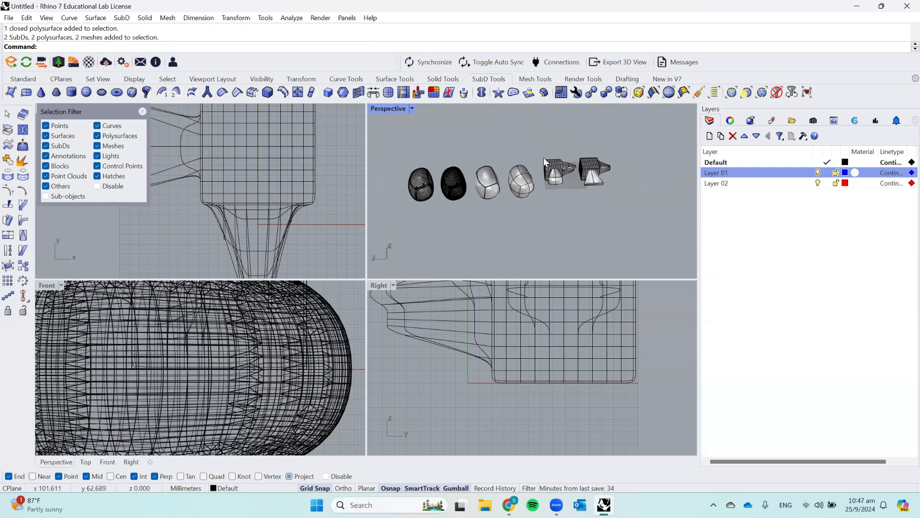
drag(399, 135, 654, 216)
key(Delete)
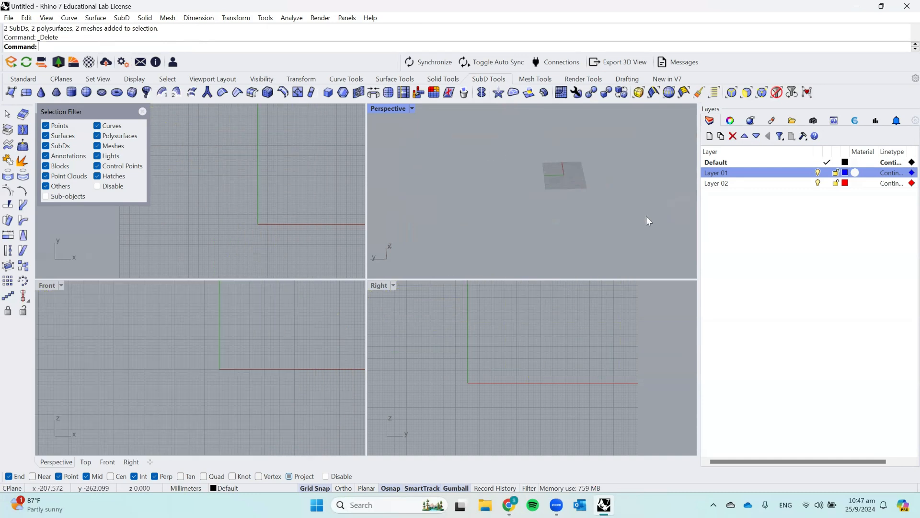
Step: Switch to the Google Slides presentation and review the Nurbs, Mesh and SubD tools and conversion commands on the organic modelling slide
click(509, 504)
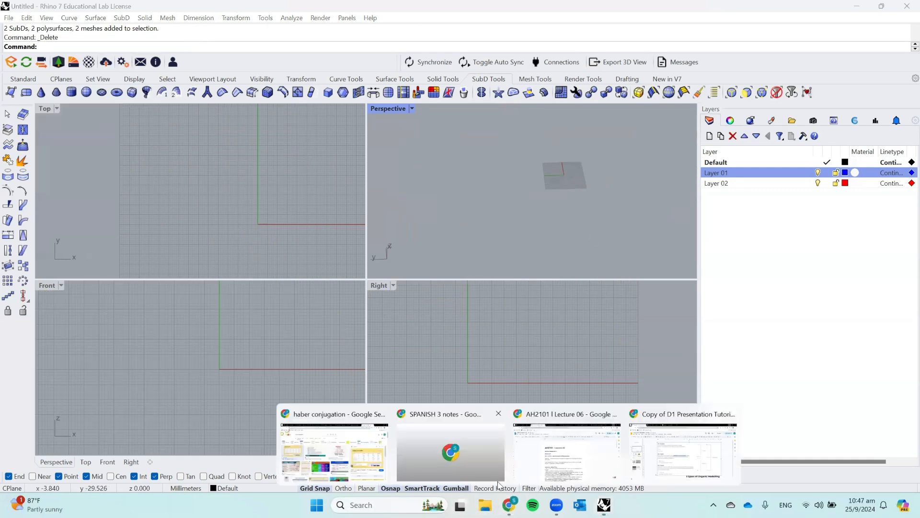
click(683, 451)
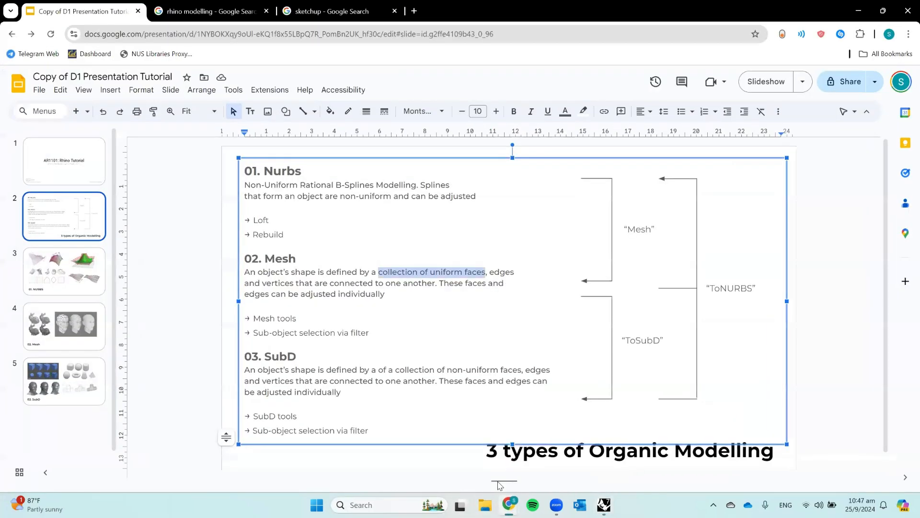
click(174, 249)
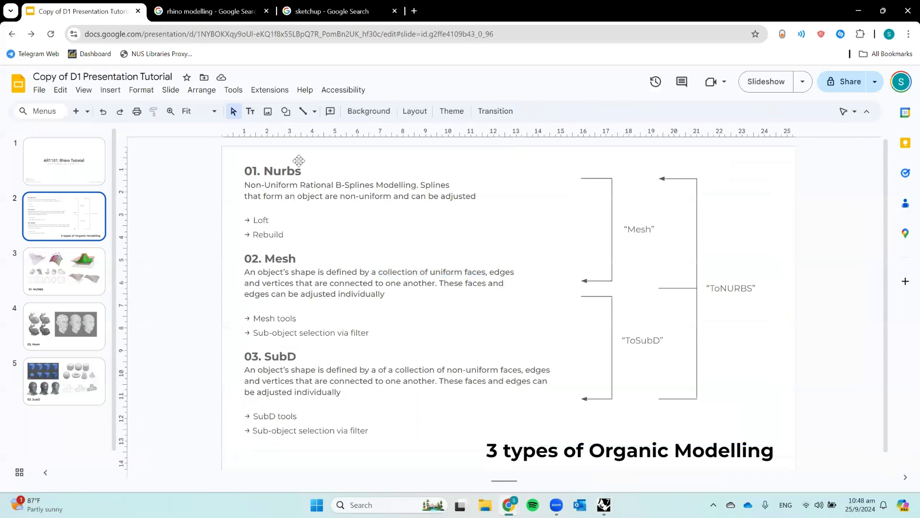
click(625, 229)
drag(625, 229, 667, 227)
drag(253, 219, 287, 241)
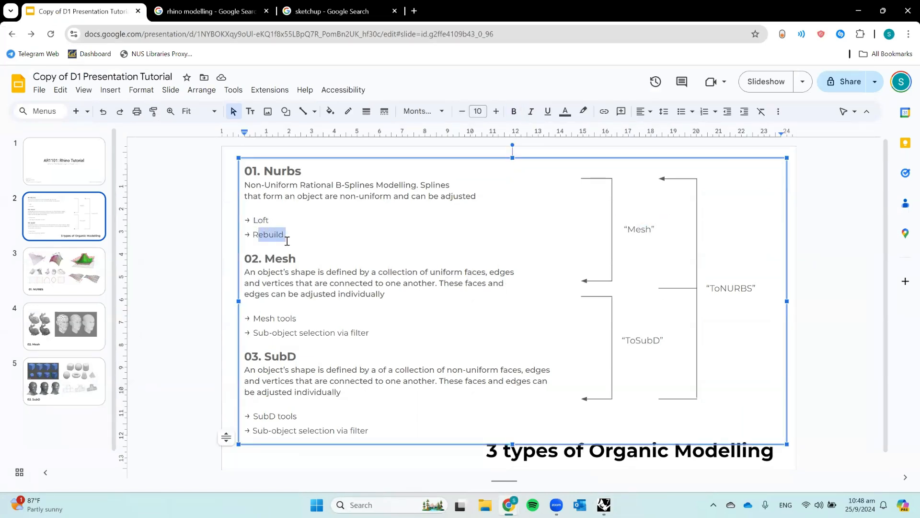
click(301, 267)
drag(254, 318, 291, 318)
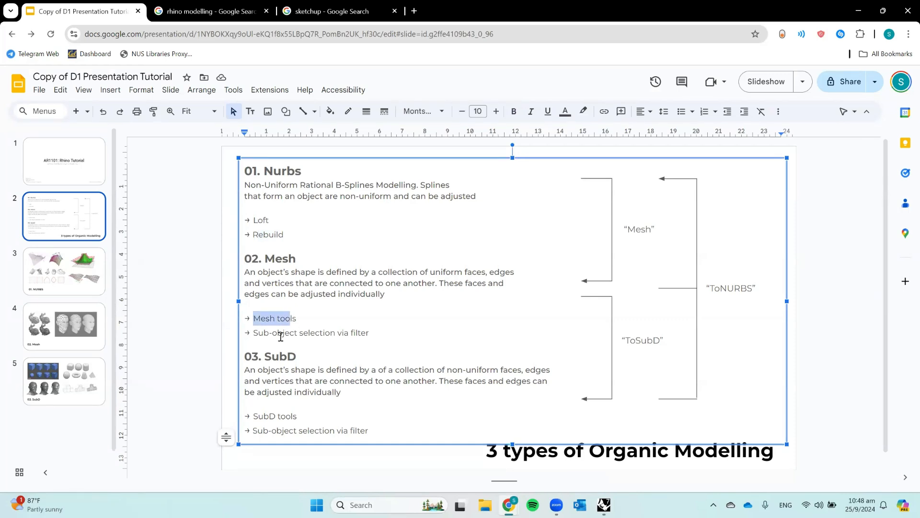
click(258, 333)
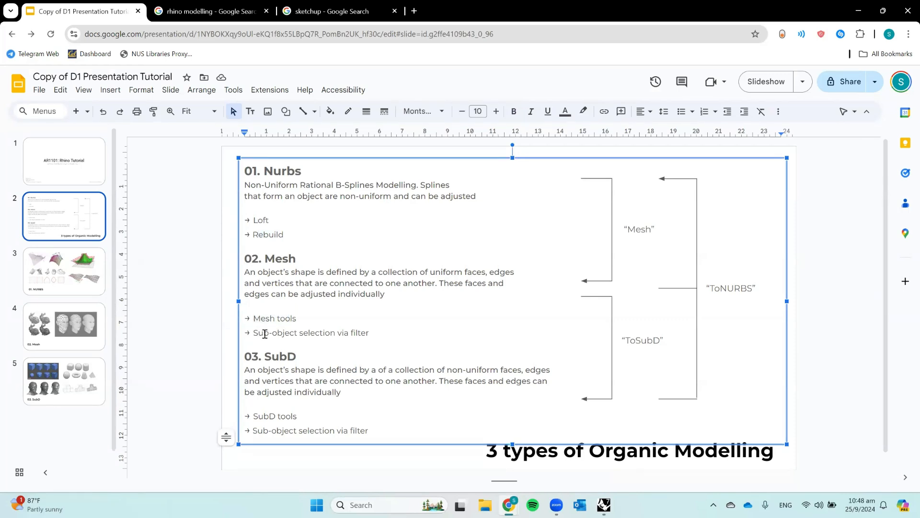
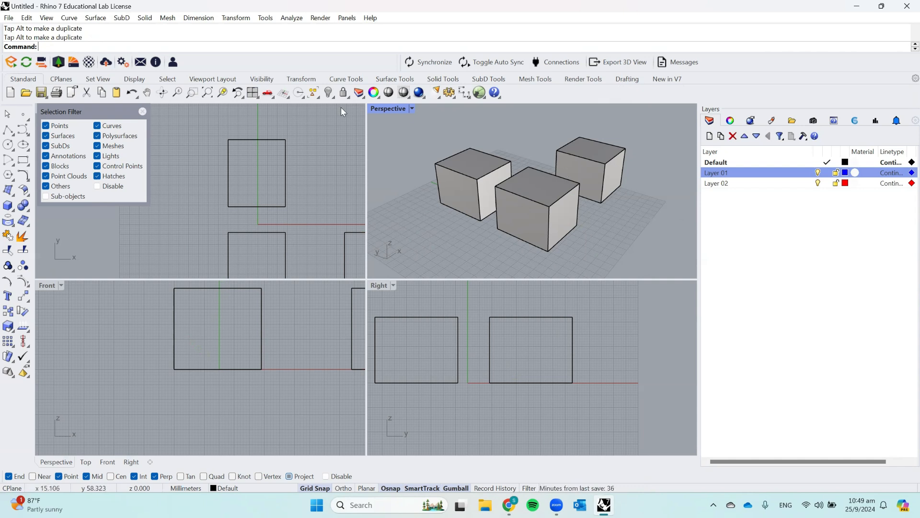
Step: Set the Perspective viewport to the NE isometric view
click(412, 108)
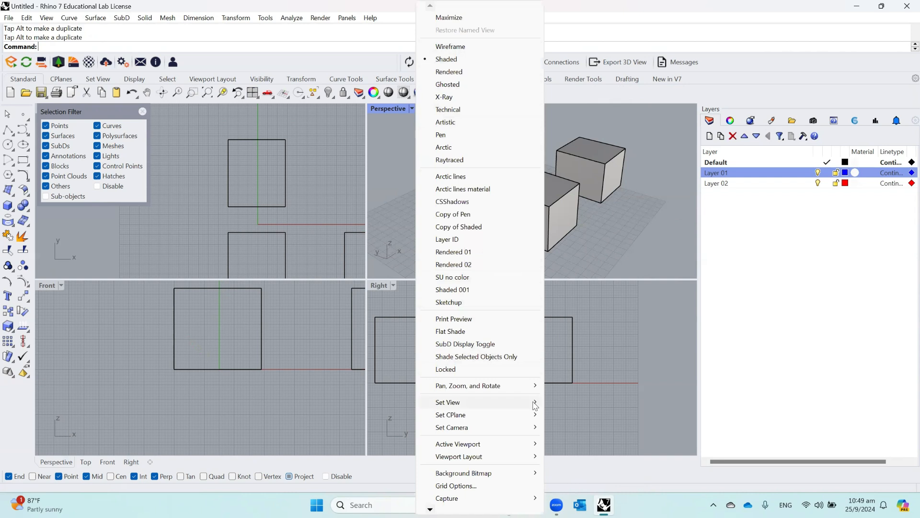
mouse_move(536, 405)
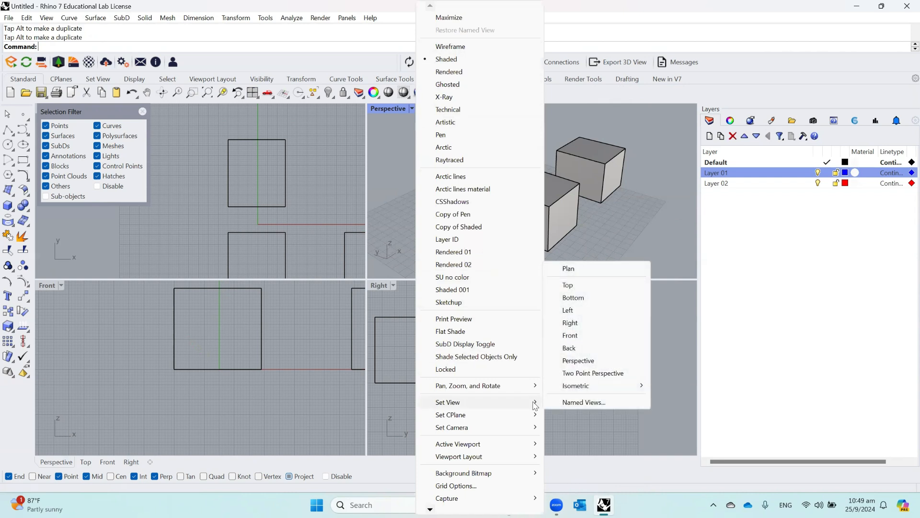
mouse_move(581, 389)
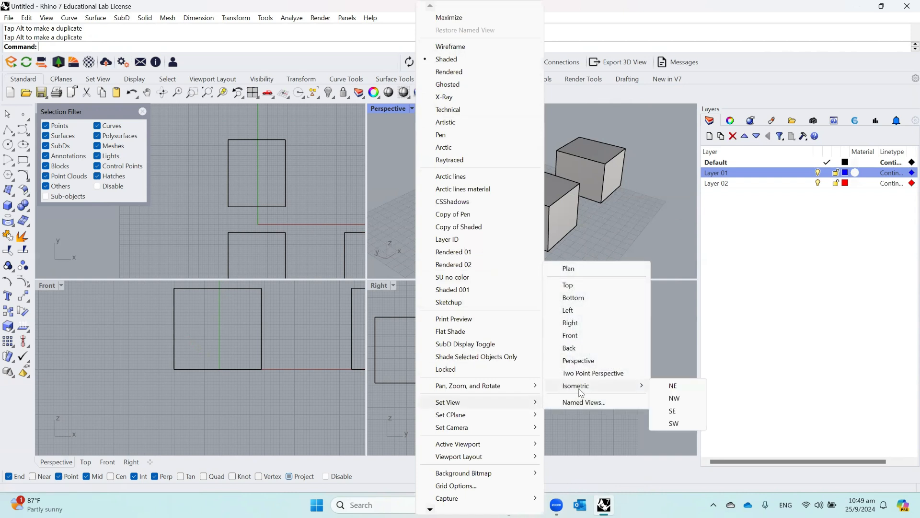
click(673, 386)
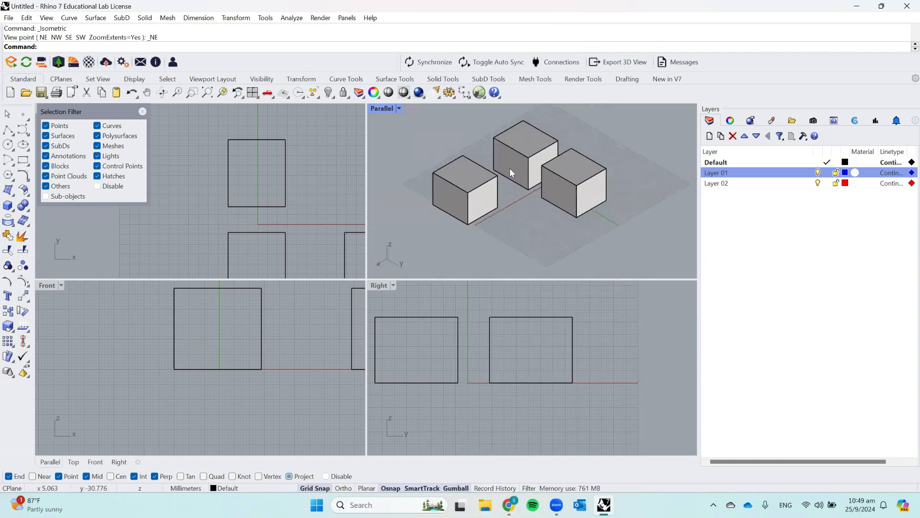
Step: Set the viewport to the SE isometric view, check the boxes by selecting them, and clear the selection
click(398, 109)
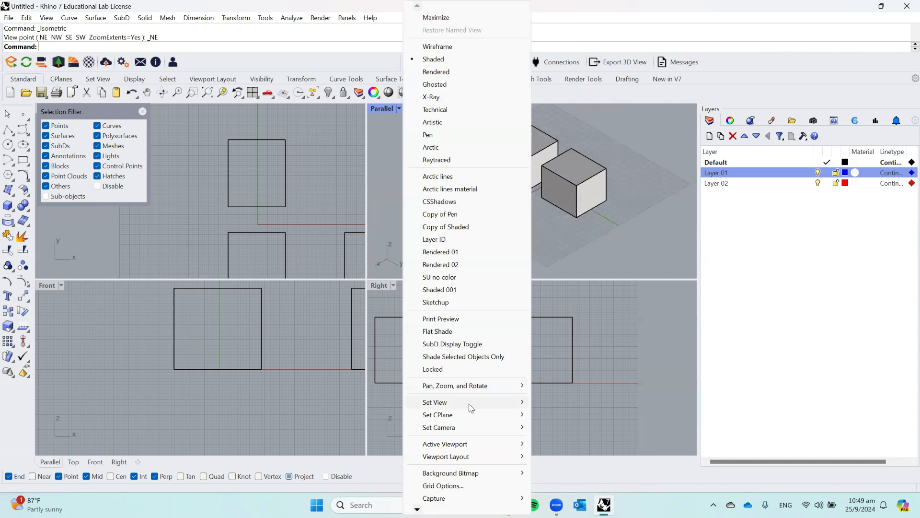
mouse_move(469, 402)
mouse_move(582, 389)
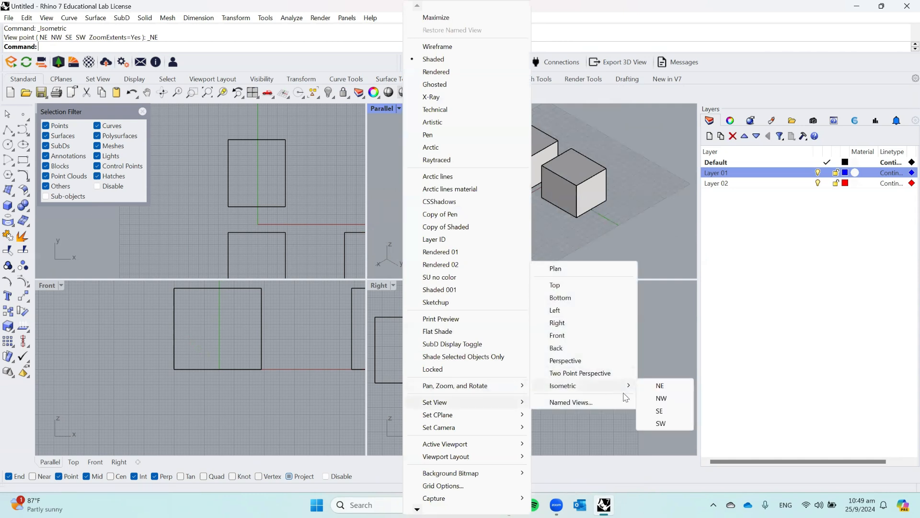
click(656, 408)
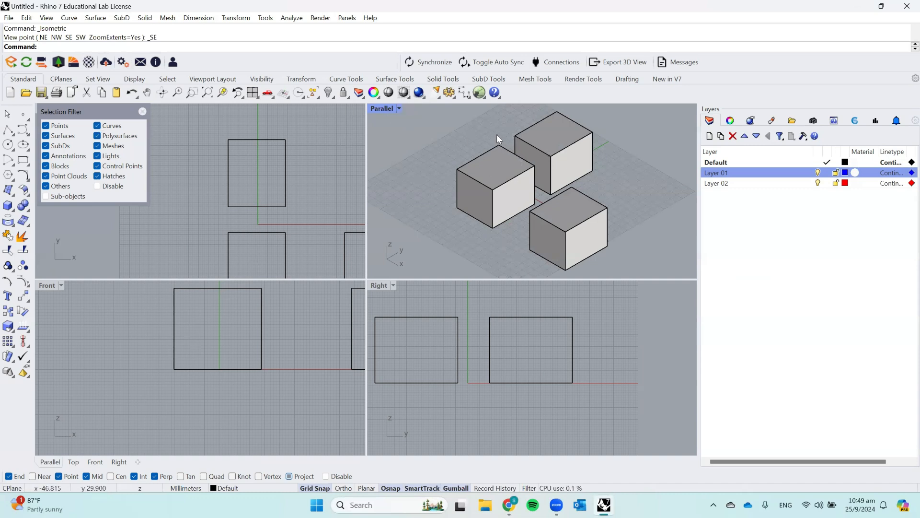
click(537, 159)
click(527, 206)
click(583, 237)
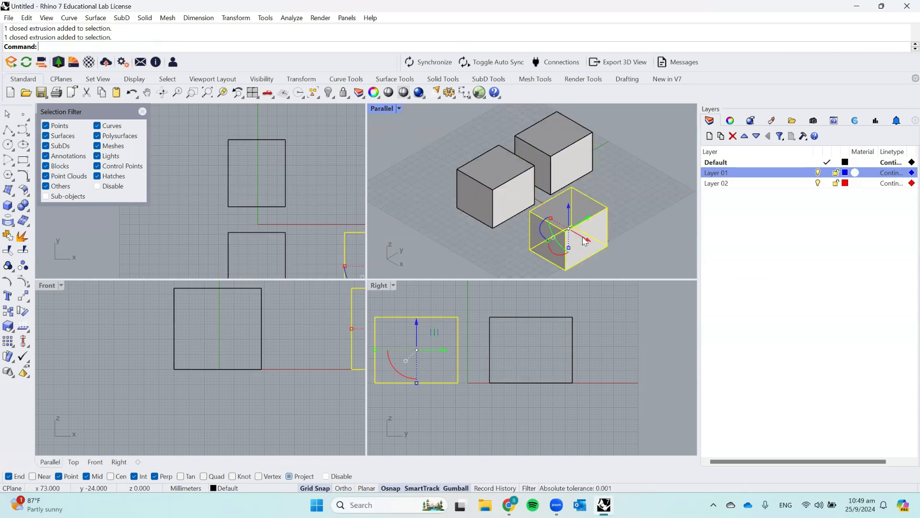
click(628, 174)
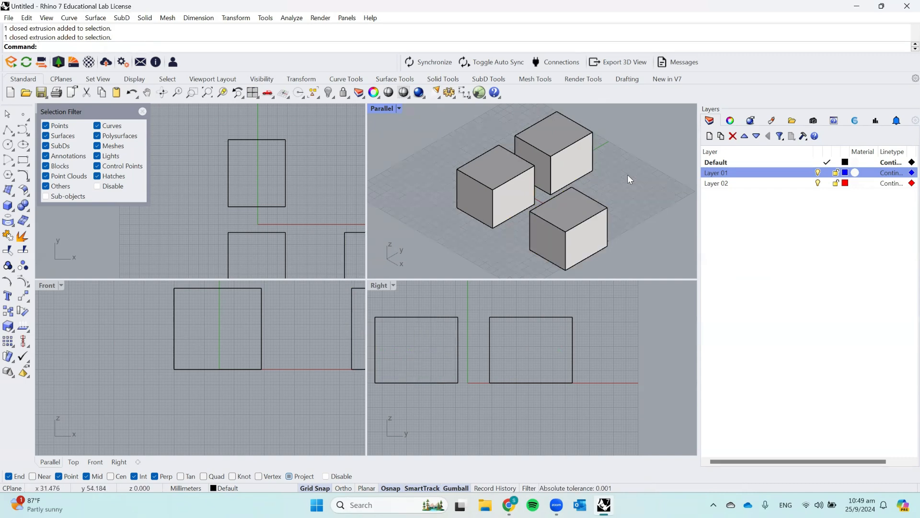
Step: Open the print setup and set the paper size to A0 (841mm x 1189mm), trying A4 along the way
key(ctrl+p)
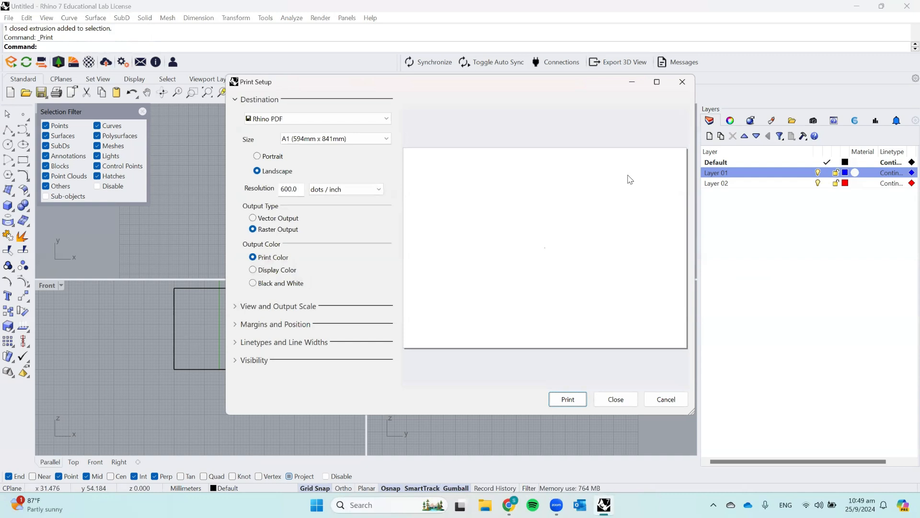
click(325, 138)
click(315, 151)
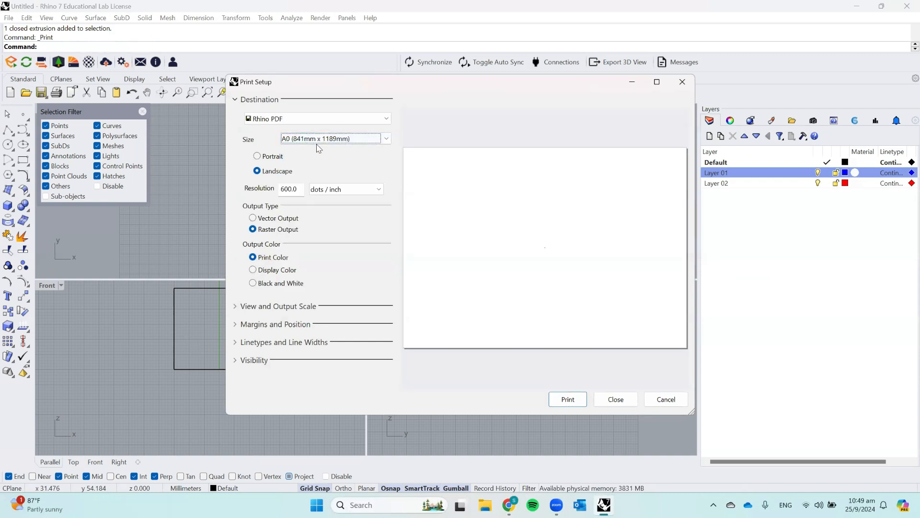
click(317, 142)
click(320, 186)
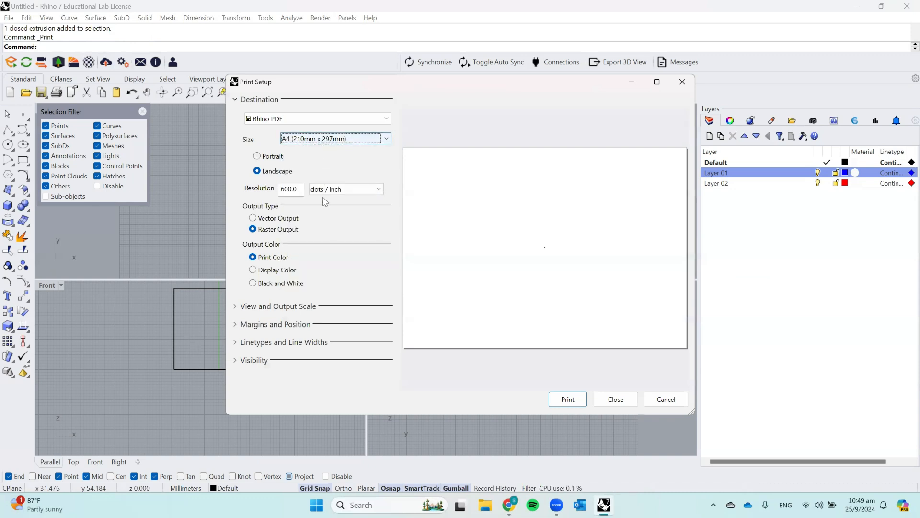
click(326, 140)
click(317, 148)
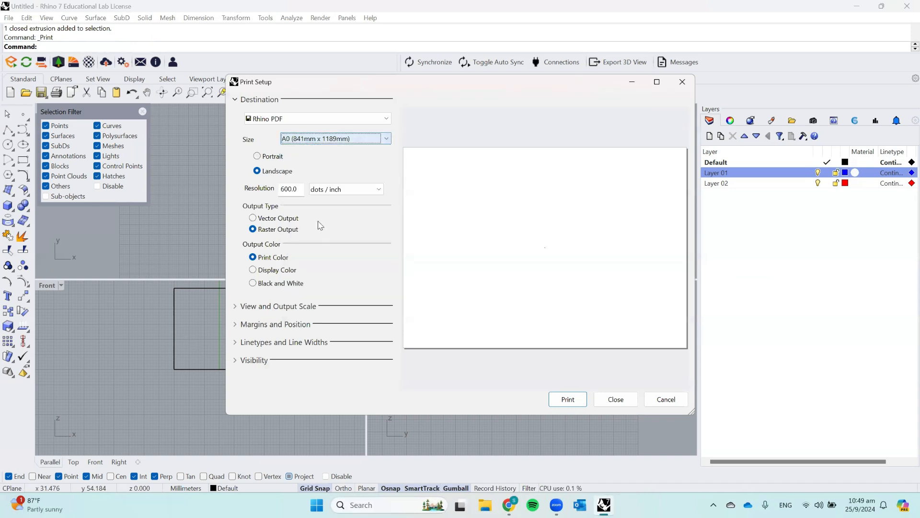
Step: Expand the view and output scale settings and set the print scale to Scaled to Fit
click(236, 308)
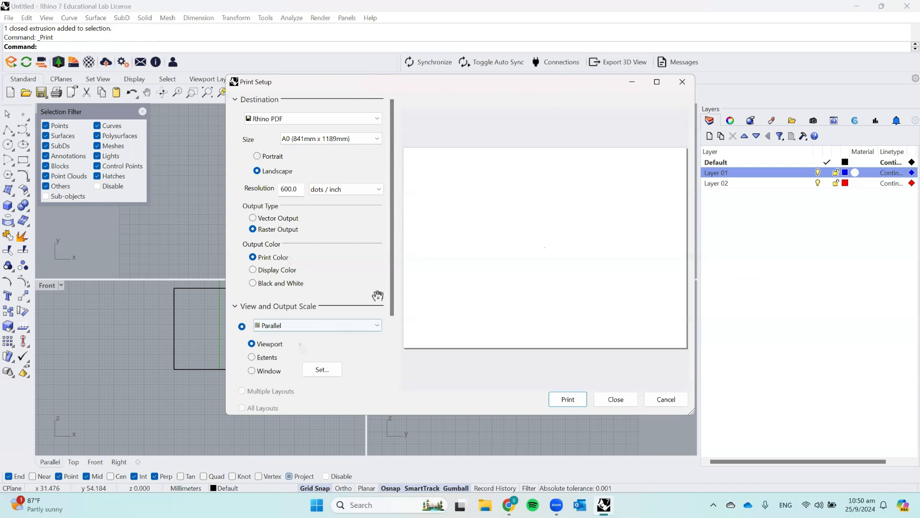
scroll(403, 316, down, 5)
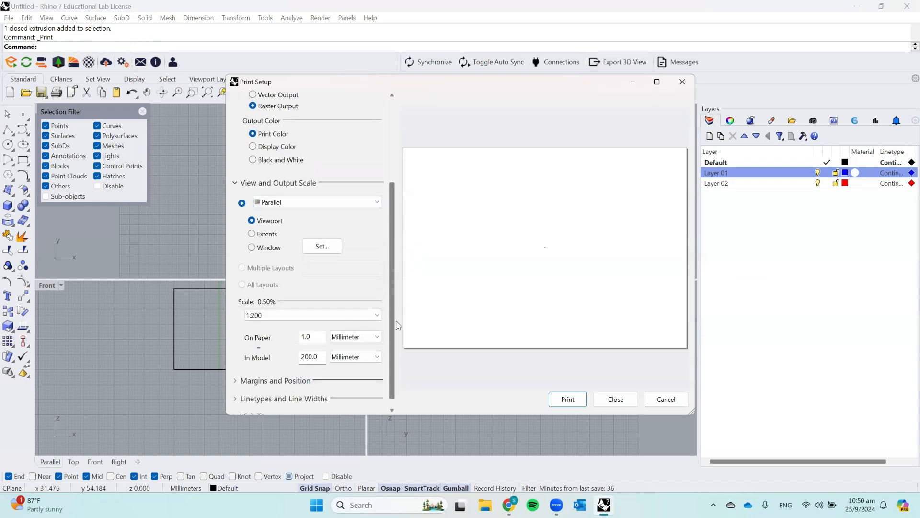
scroll(397, 325, down, 1)
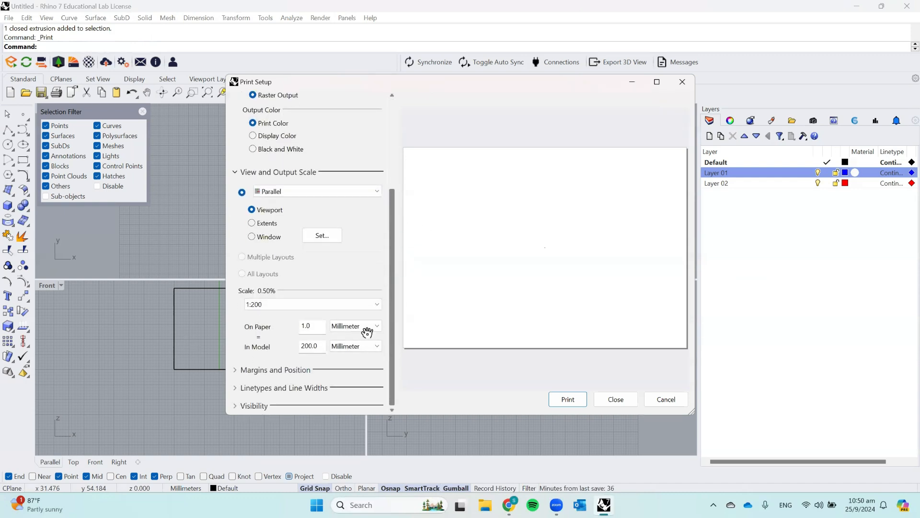
click(276, 303)
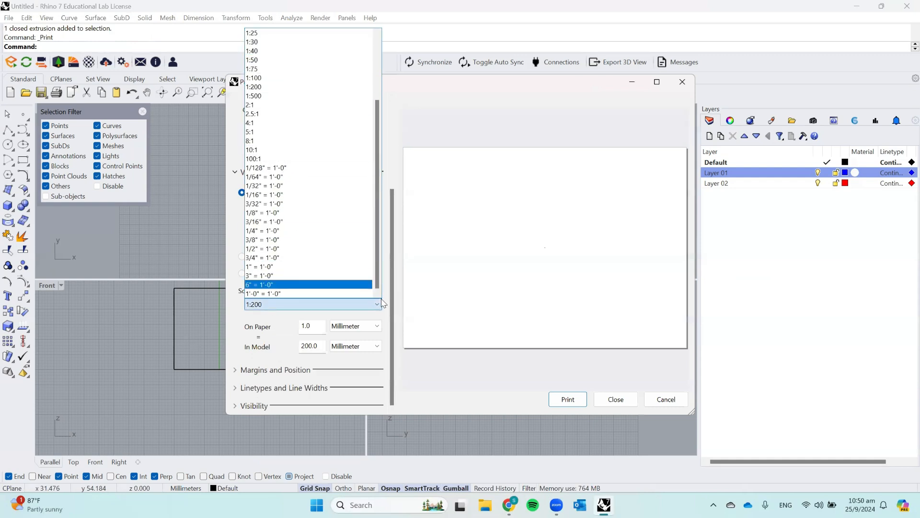
click(383, 303)
click(295, 307)
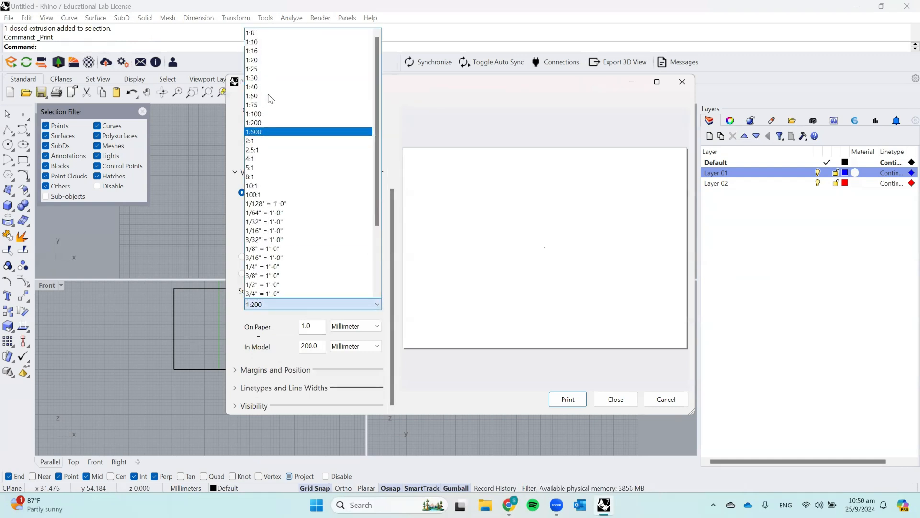
scroll(271, 72, up, 2)
click(268, 42)
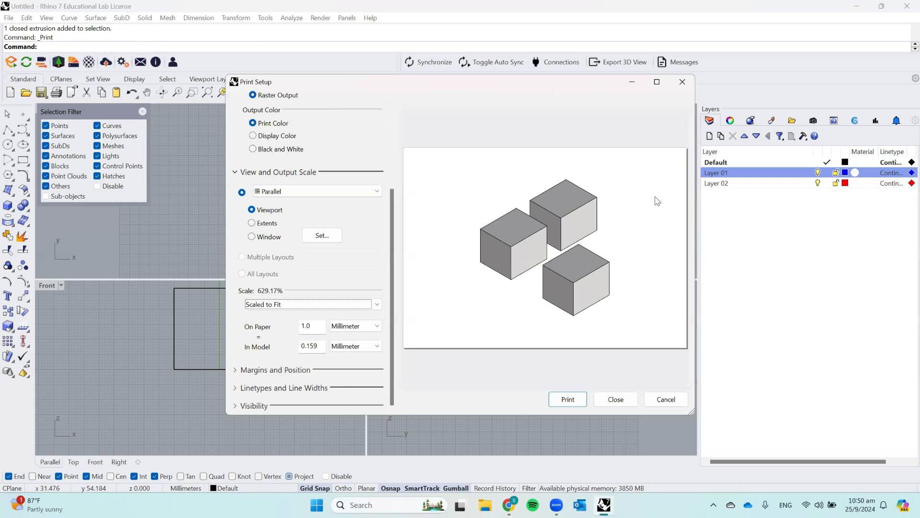
Step: Try print scales of 1:500, 1:50, 1:30 and 1:200 for the Parallel viewport
click(375, 307)
click(303, 178)
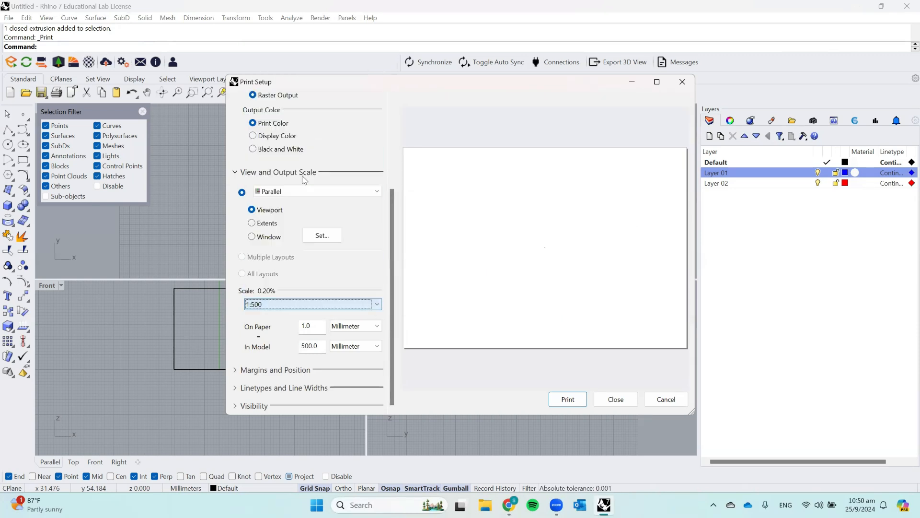
click(330, 306)
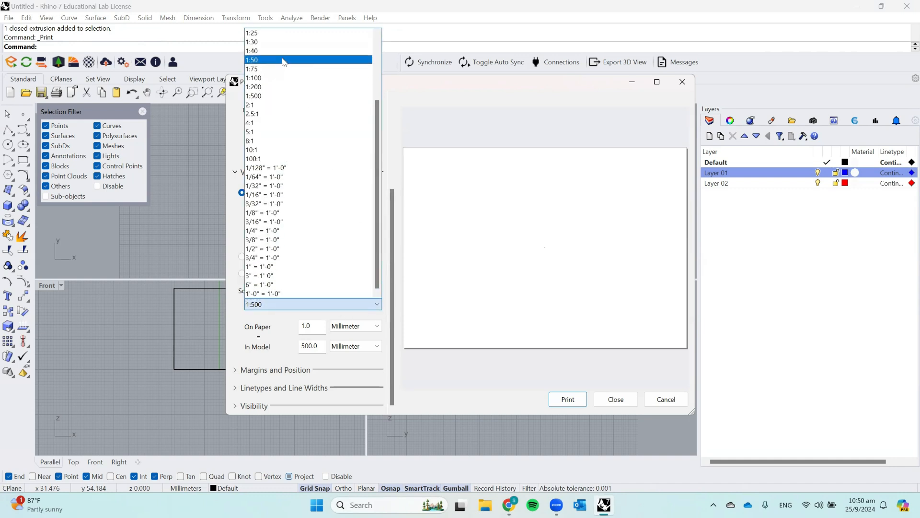
click(282, 61)
click(355, 304)
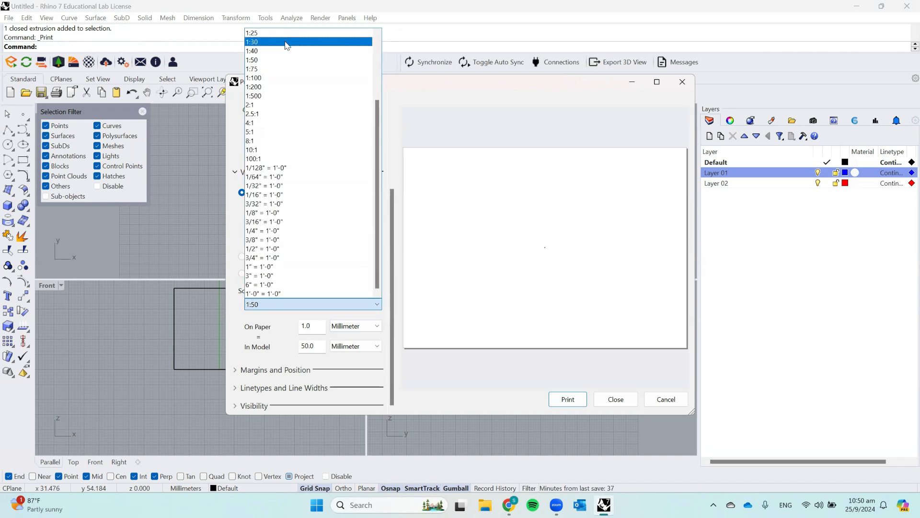
click(285, 42)
click(377, 304)
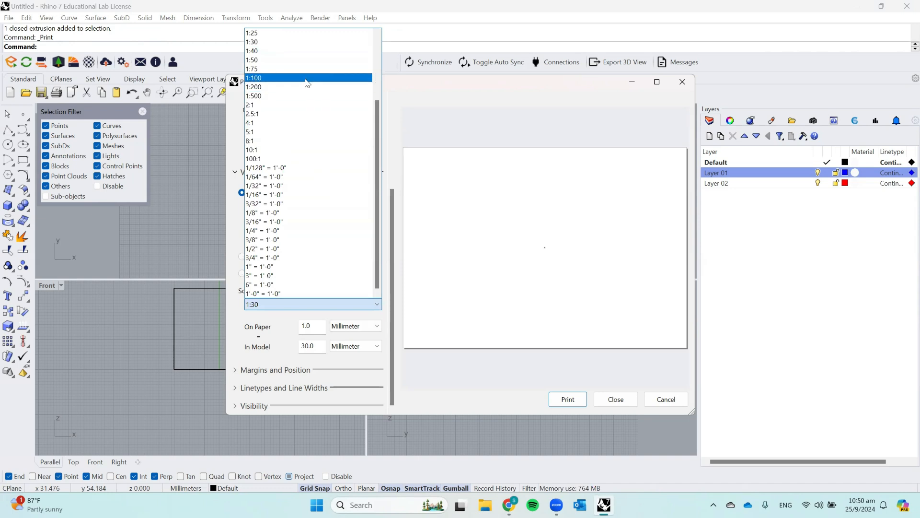
click(305, 86)
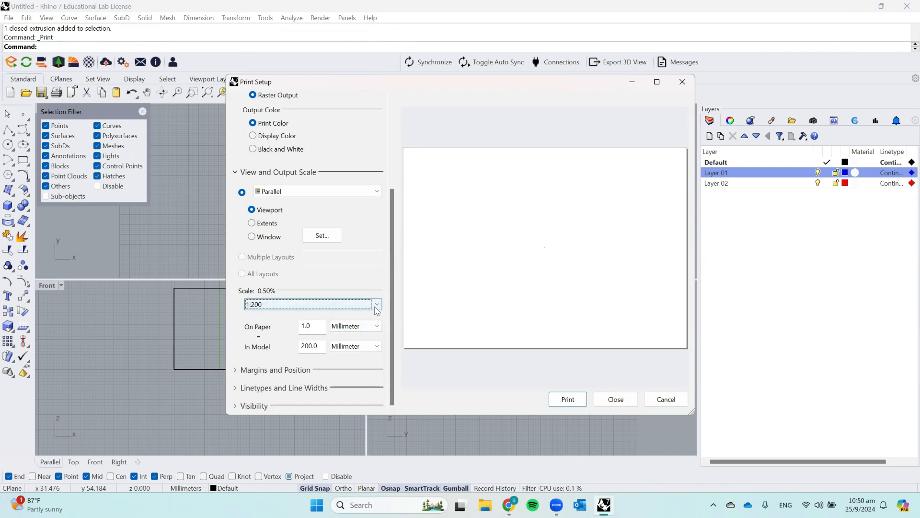
Step: Compare print scales of 1:500, 1:25, 1:1 and 1:5, ending on 1:1
click(377, 306)
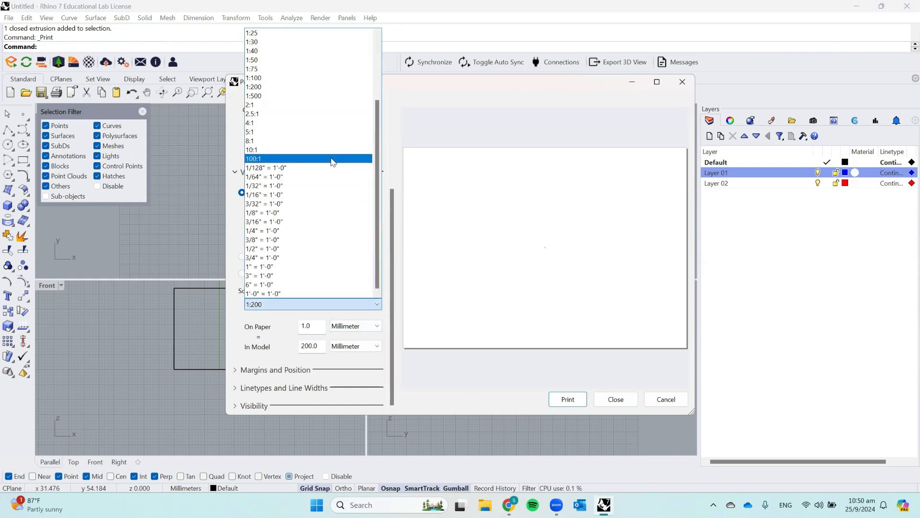
click(326, 95)
click(380, 308)
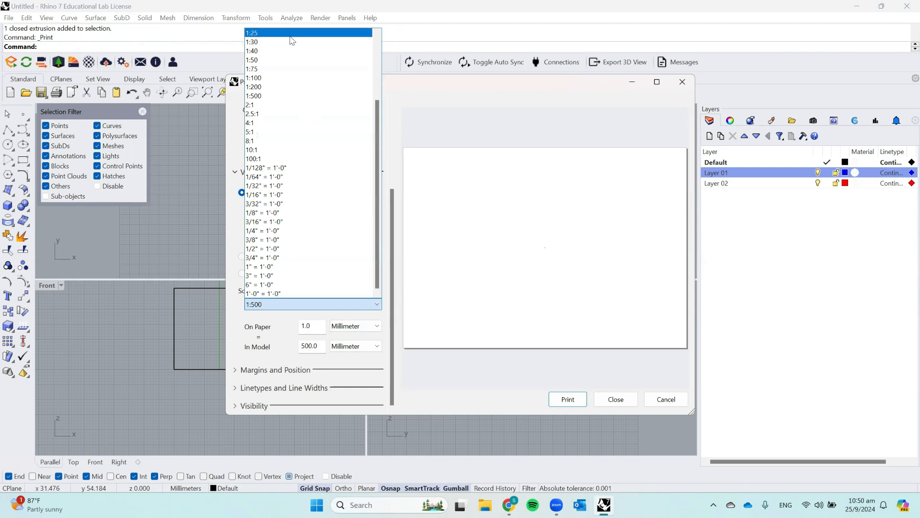
click(294, 41)
click(377, 307)
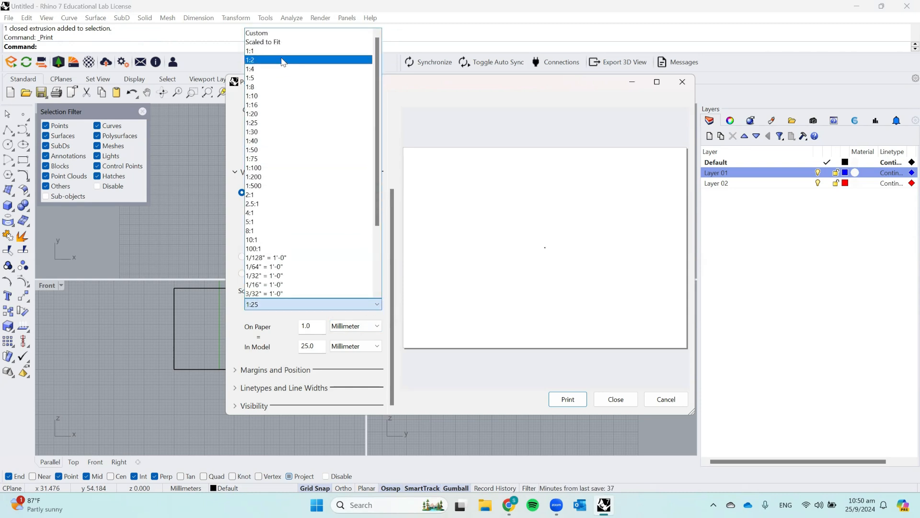
click(285, 51)
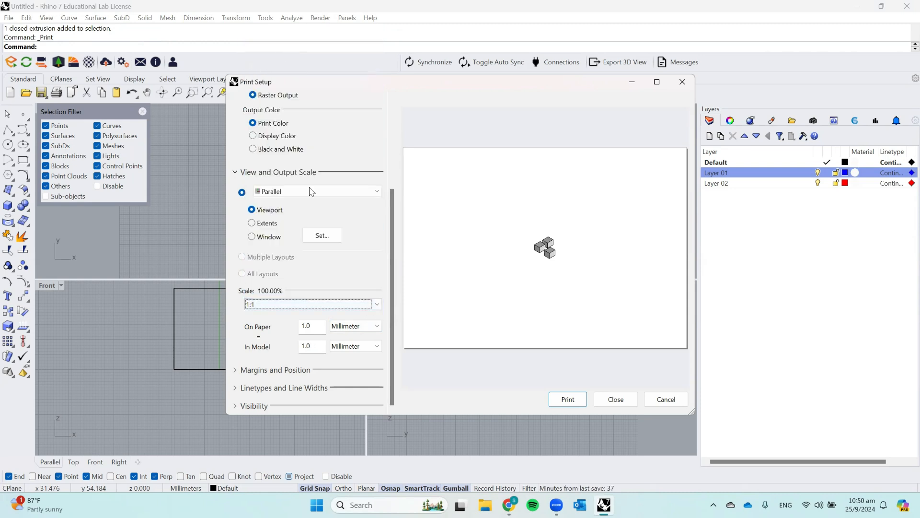
click(372, 304)
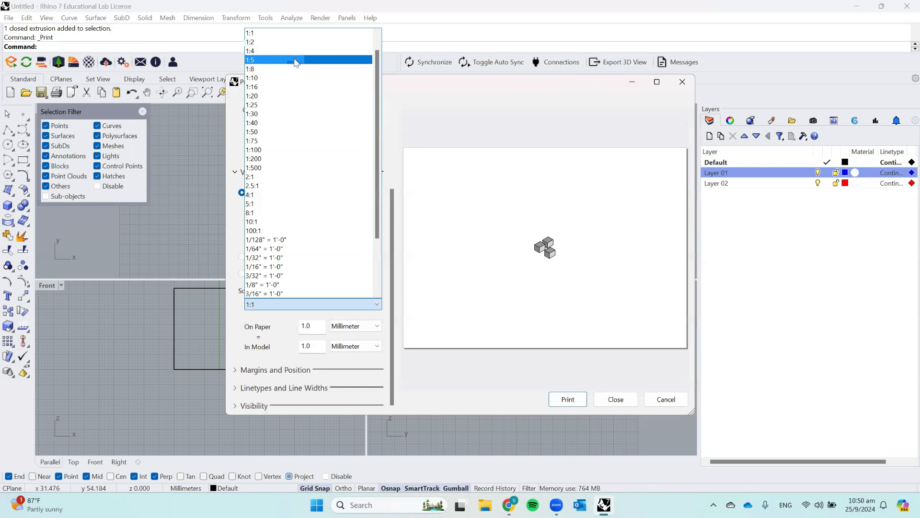
click(295, 60)
click(367, 304)
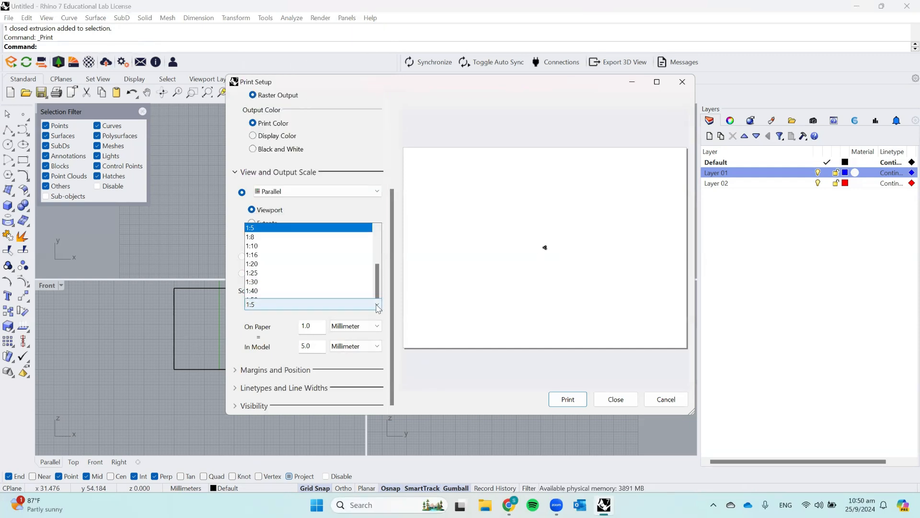
scroll(287, 75, up, 2)
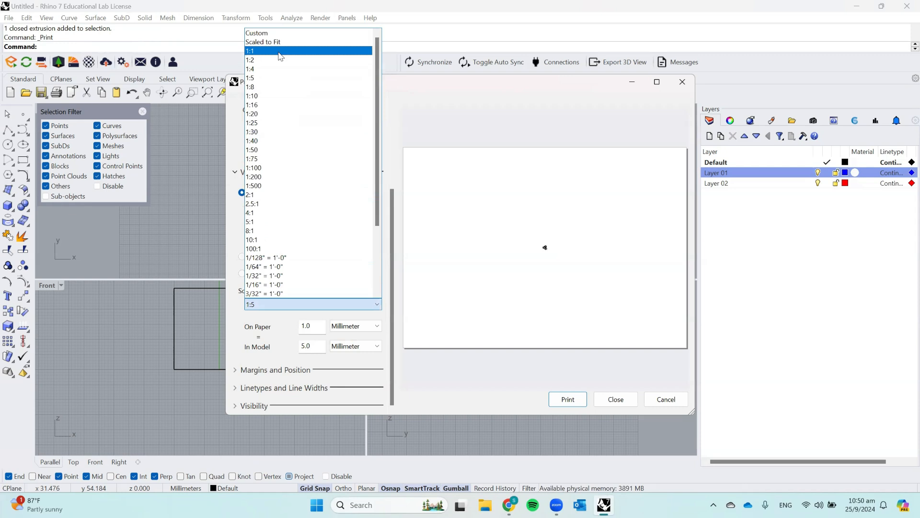
click(280, 54)
Step: Set the print scale back to Scaled to Fit, start the PDF print and cancel saving the file
click(377, 303)
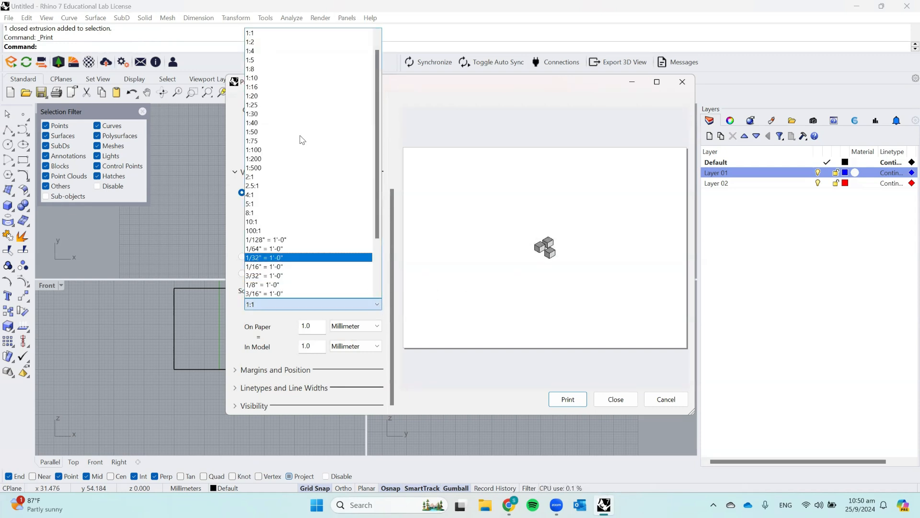
scroll(271, 37, up, 1)
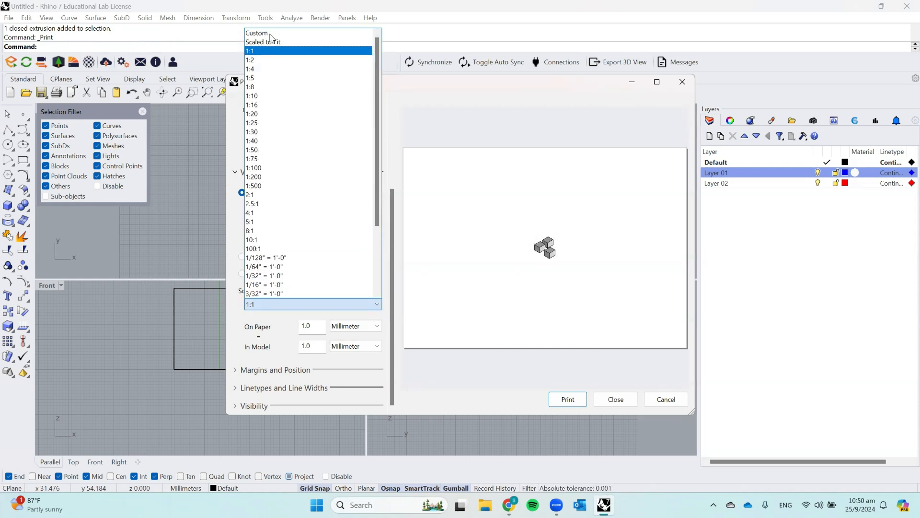
click(268, 41)
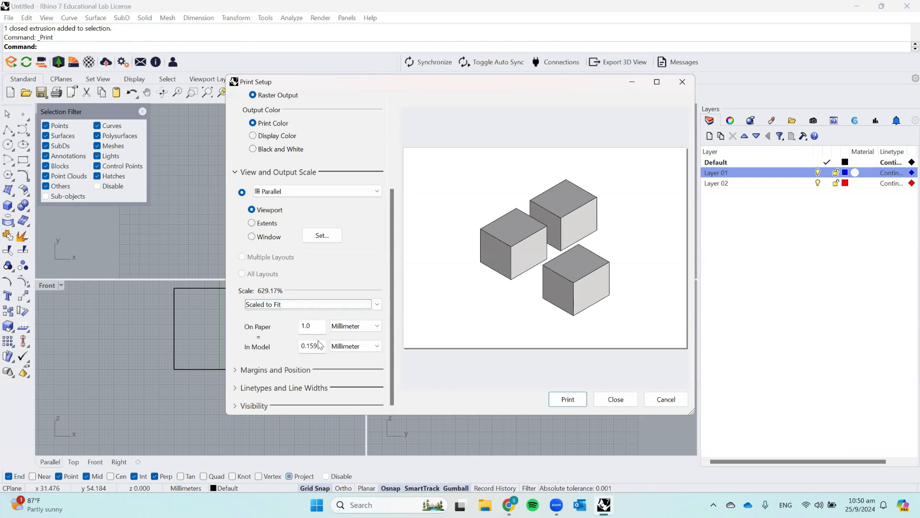
click(568, 399)
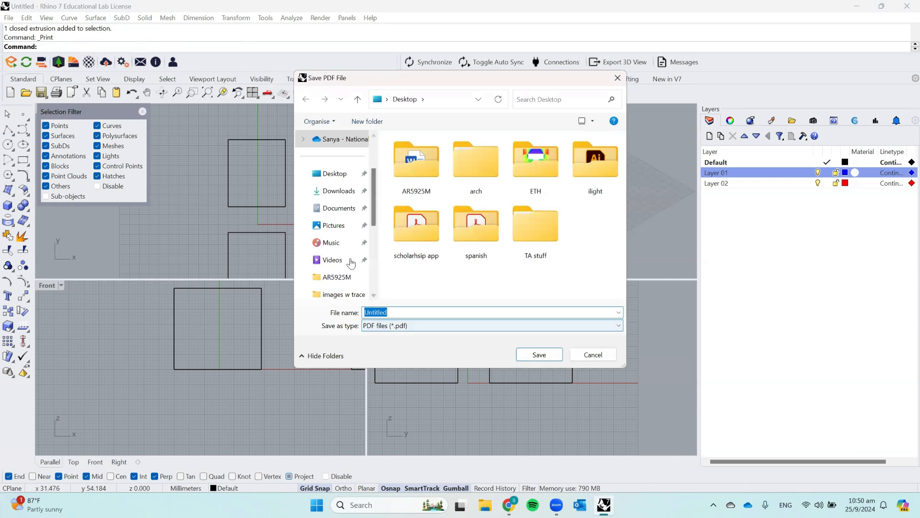
click(598, 357)
Step: Set the Parallel viewport to the Rendered display mode and leave the boxes unselected
click(399, 109)
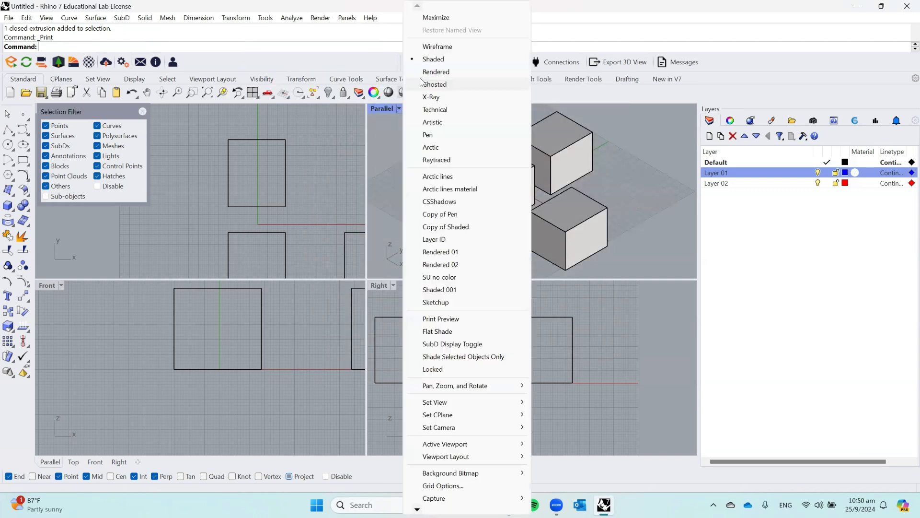
click(456, 77)
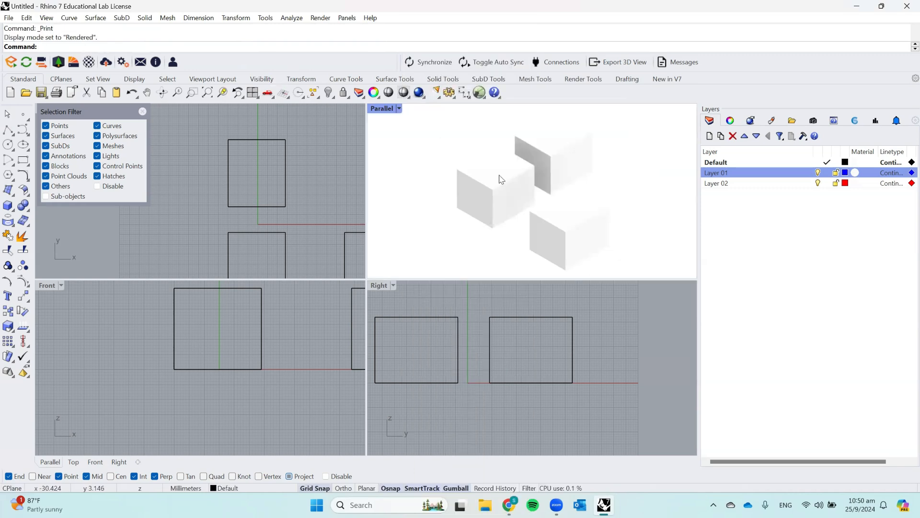
click(399, 109)
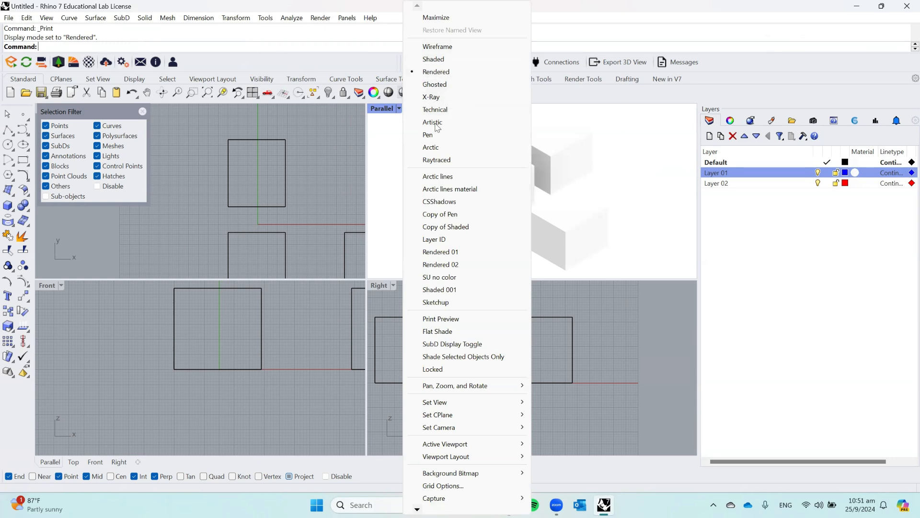
click(547, 150)
click(413, 127)
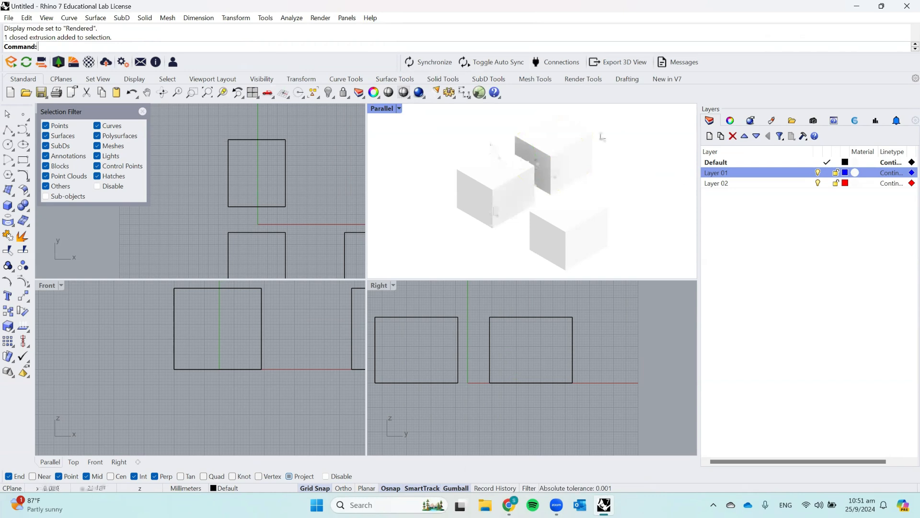
Step: Open the display properties with the DisplayProperties command and turn on Surface Edges for the Rendered mode
text(DisplayProperties)
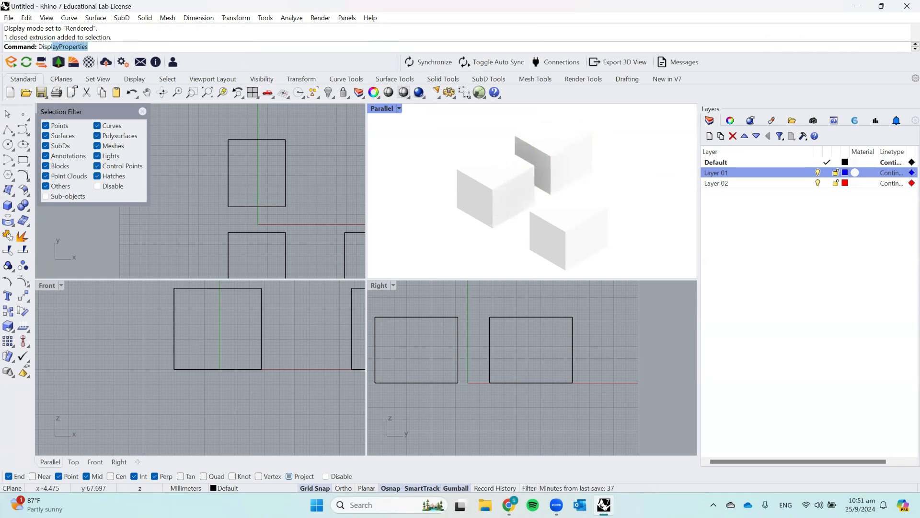
key(Return)
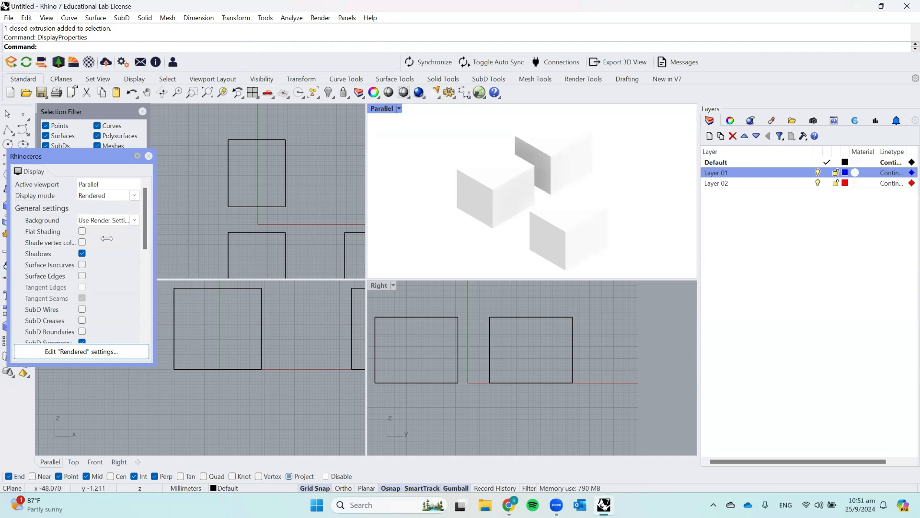
click(82, 276)
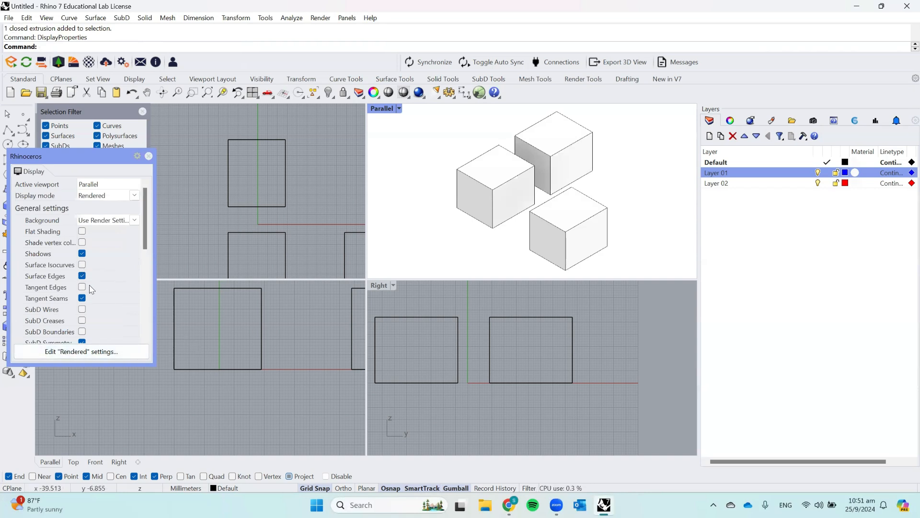
Step: Examine the Rendered mode's remaining display options and shadow settings, toggling shadows off and on, and close the settings
drag(147, 234, 148, 258)
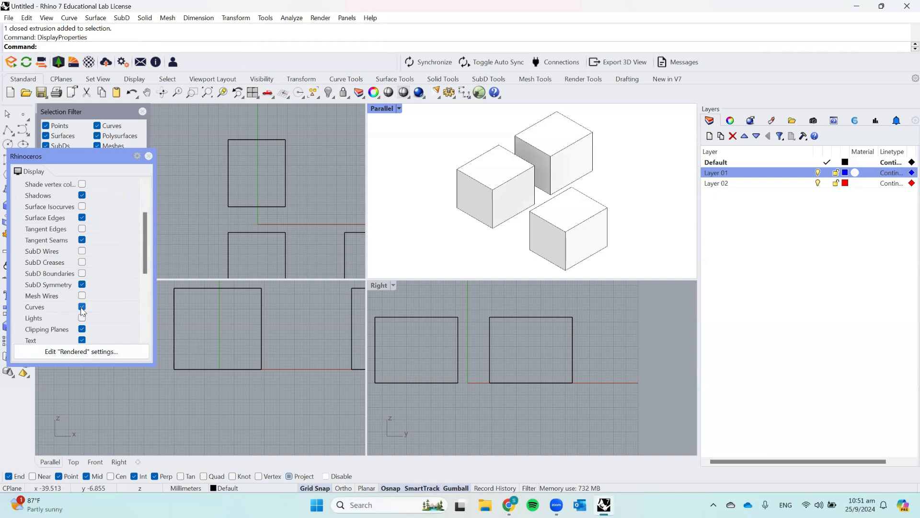
drag(145, 250, 148, 316)
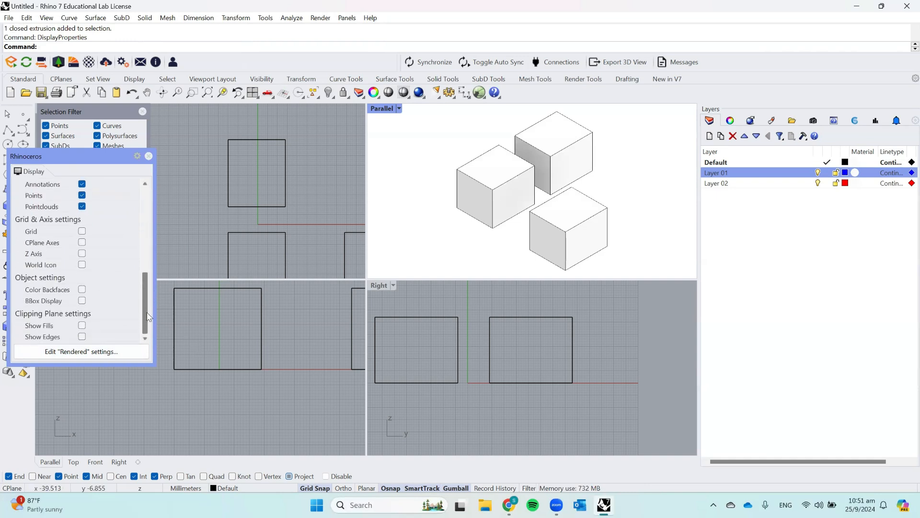
click(74, 355)
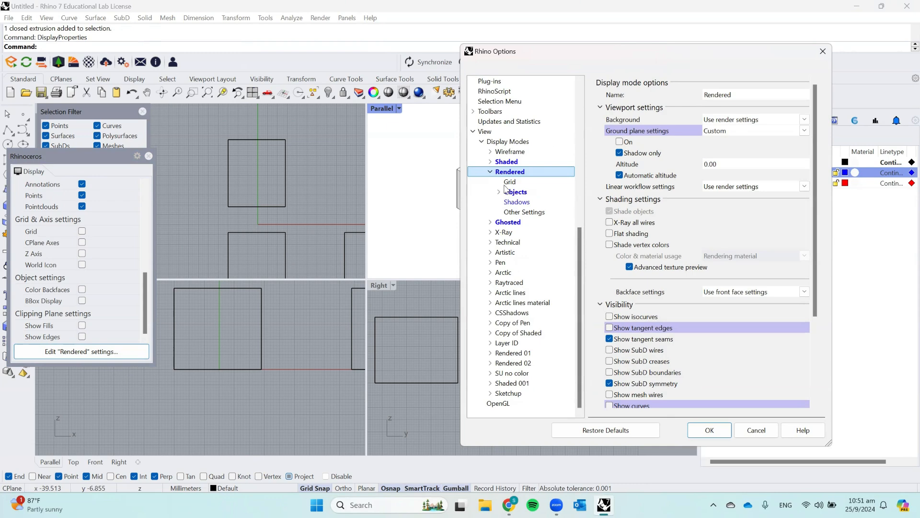
click(514, 202)
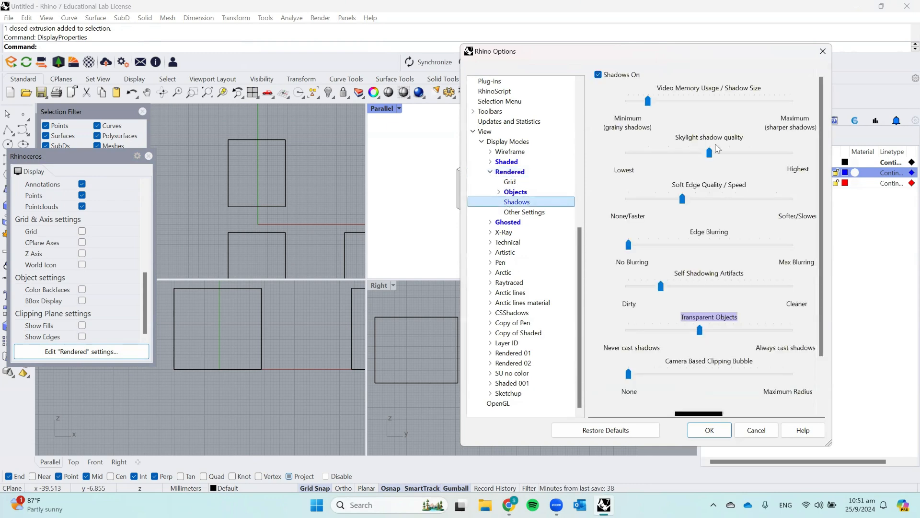
drag(652, 59, 242, 79)
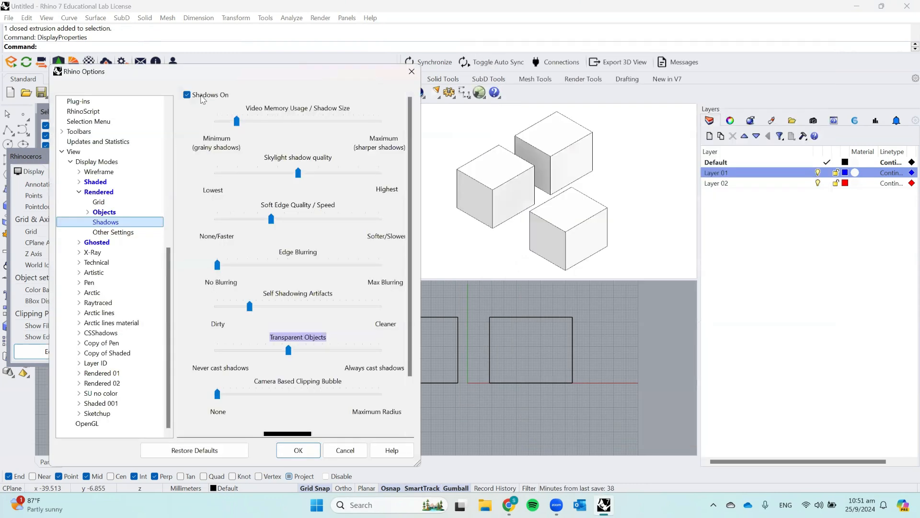
click(187, 95)
click(187, 95)
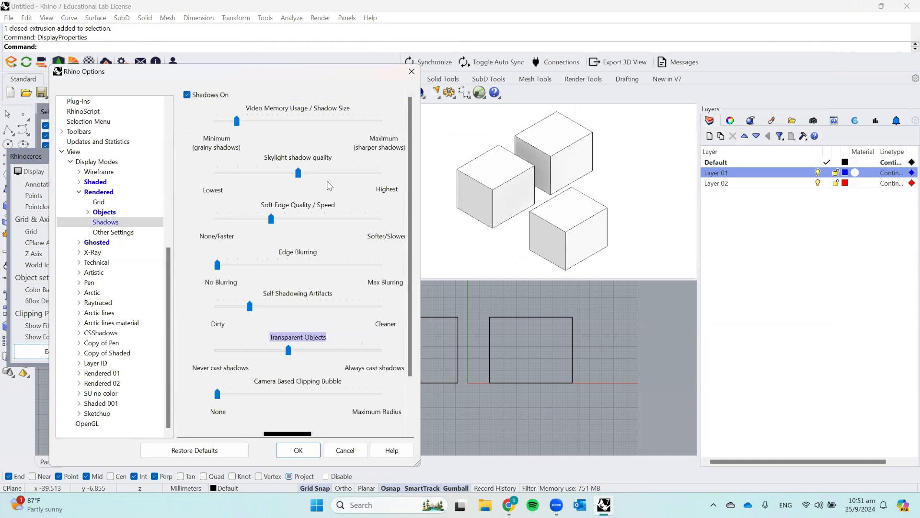
drag(410, 300, 411, 350)
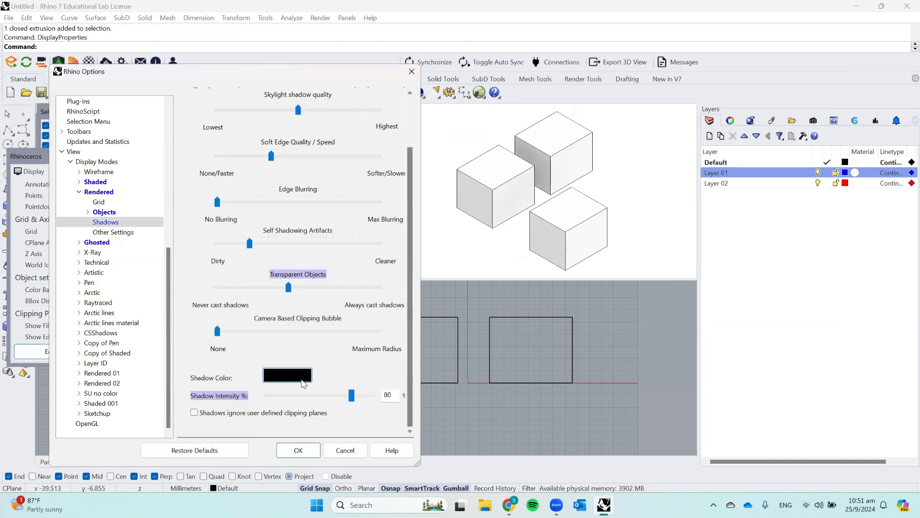
click(88, 213)
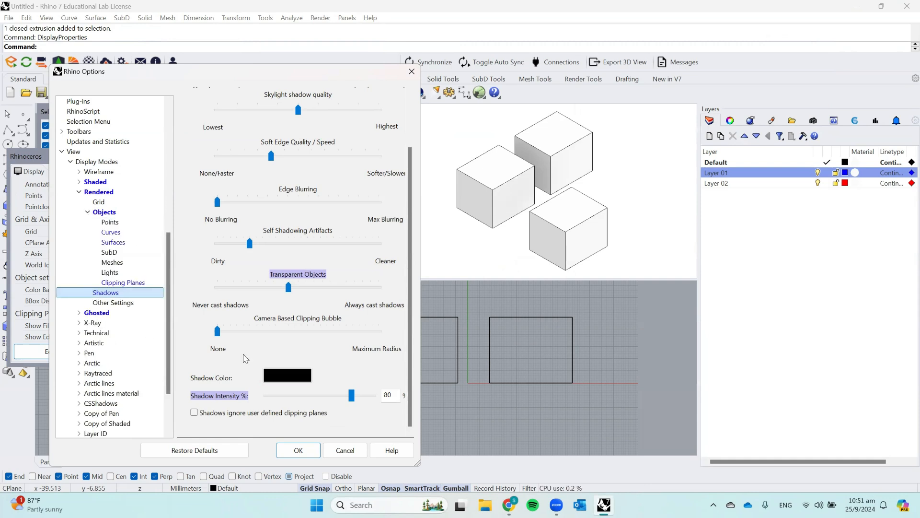
click(412, 71)
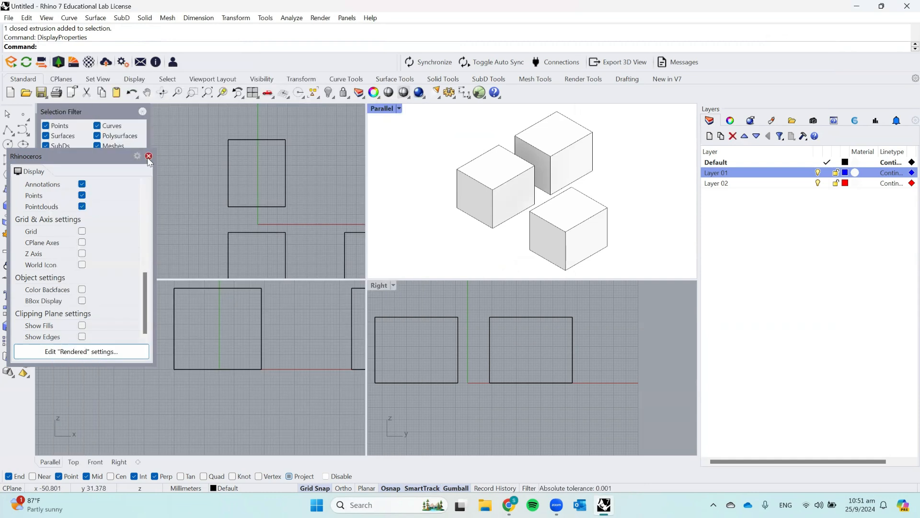
click(148, 156)
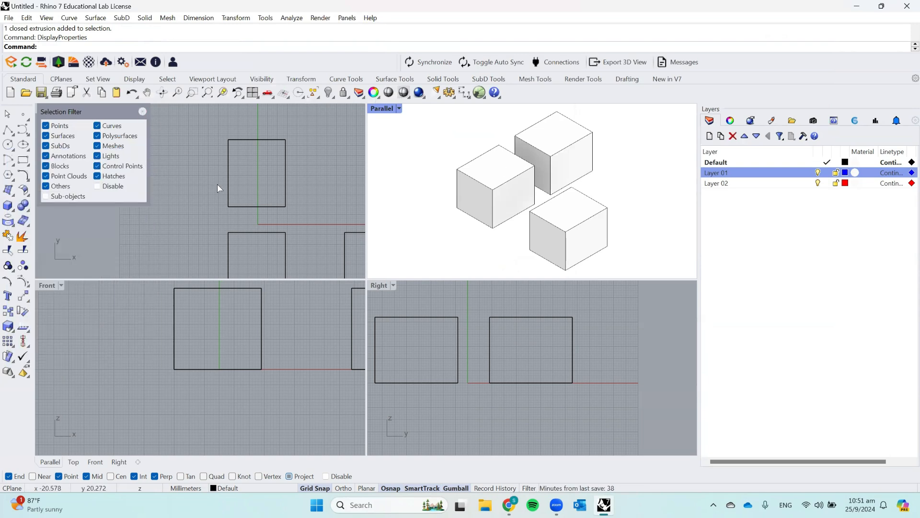
Step: Open the print setup and set the Rhino PDF paper size to A3 (297mm x 420mm)
key(ctrl+p)
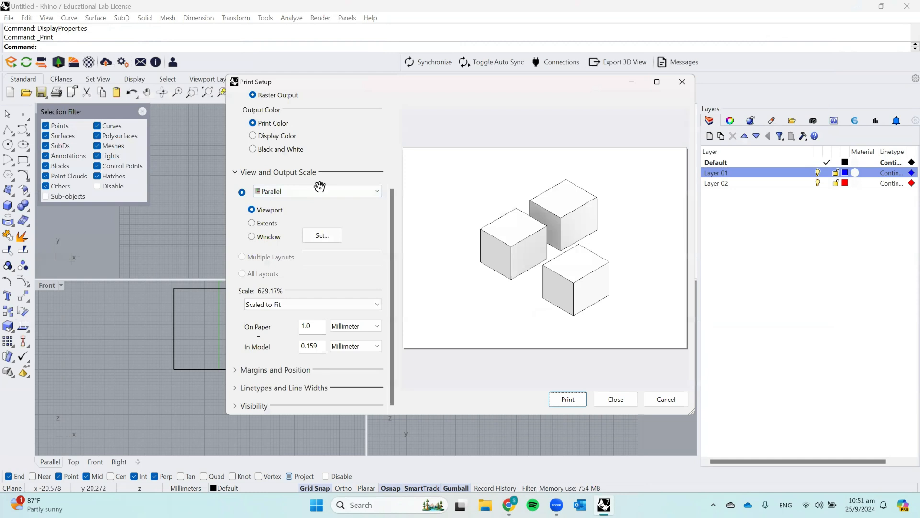
click(290, 304)
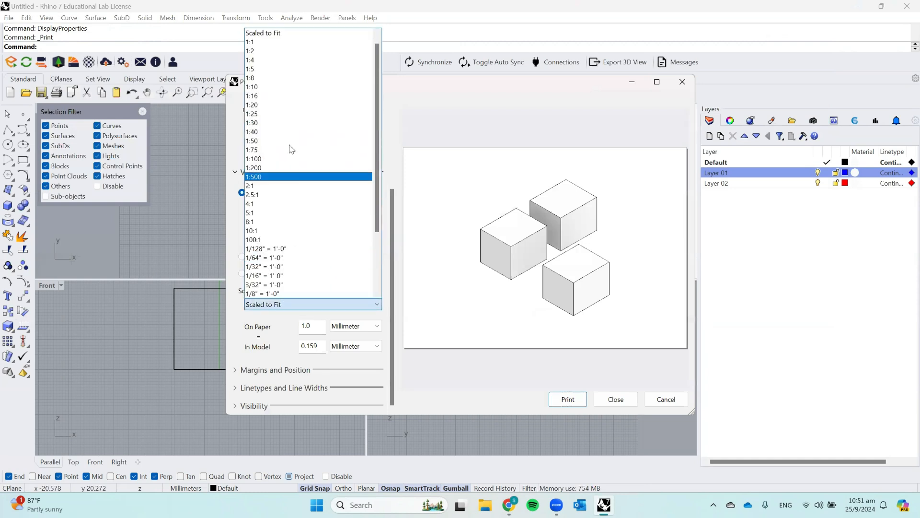
click(441, 136)
scroll(331, 155, up, 5)
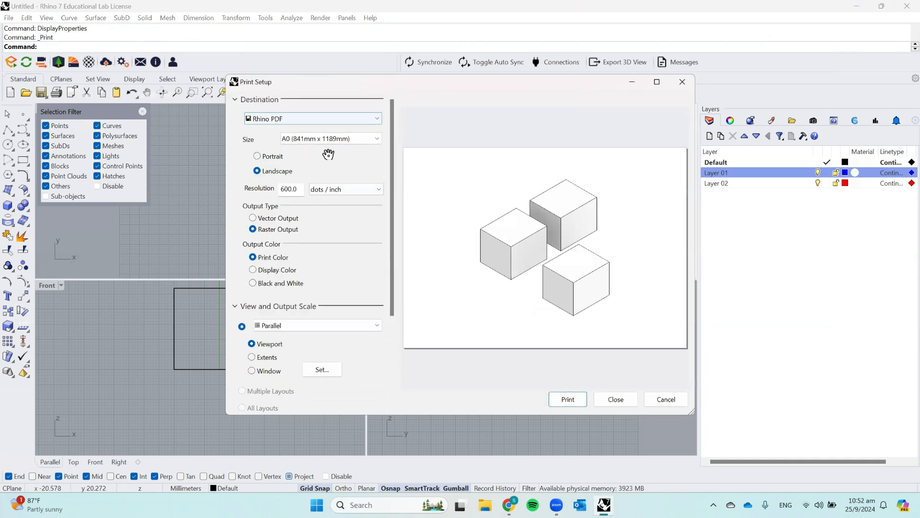
click(320, 140)
click(325, 177)
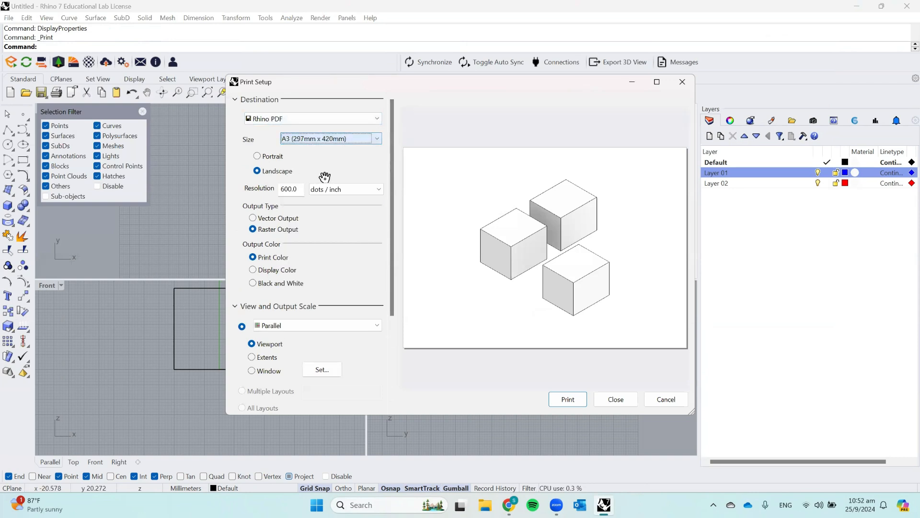
Step: Try print scales of 1:50, 1:5 and 1:2 for the Parallel view, and cancel the print setup
scroll(325, 177, down, 6)
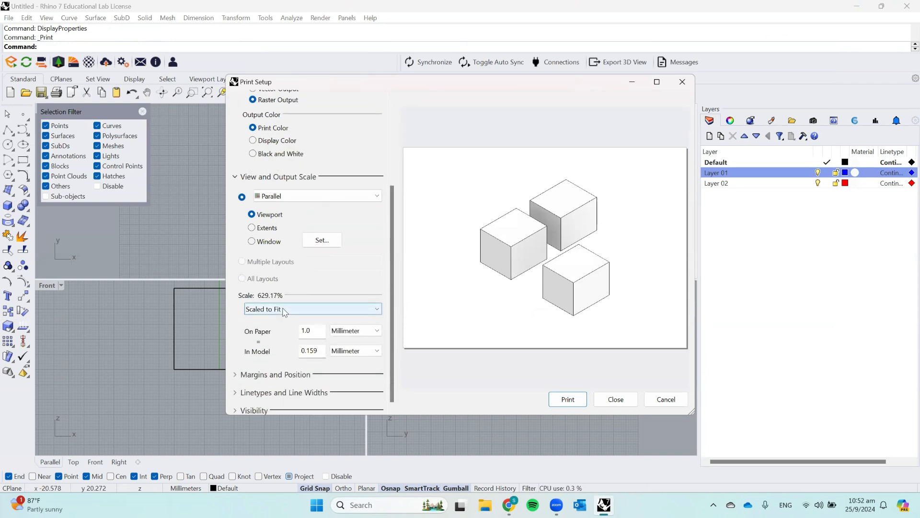
click(284, 309)
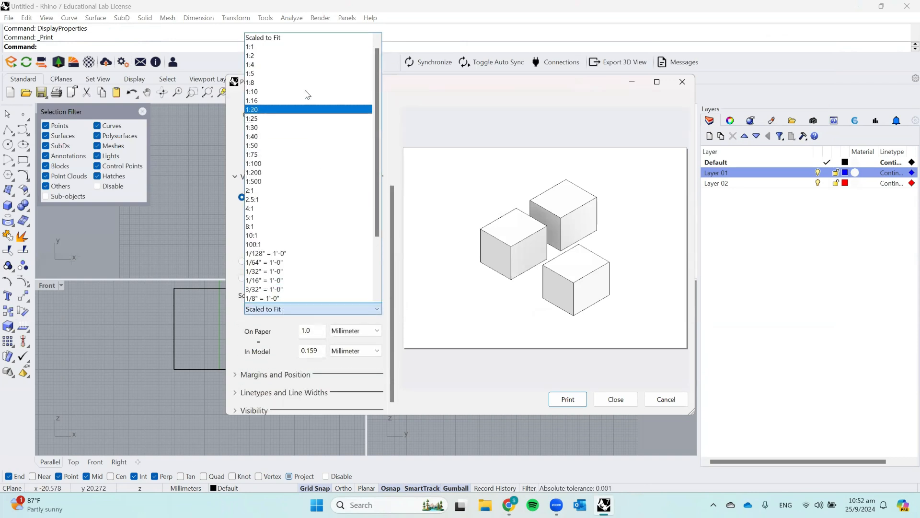
click(286, 150)
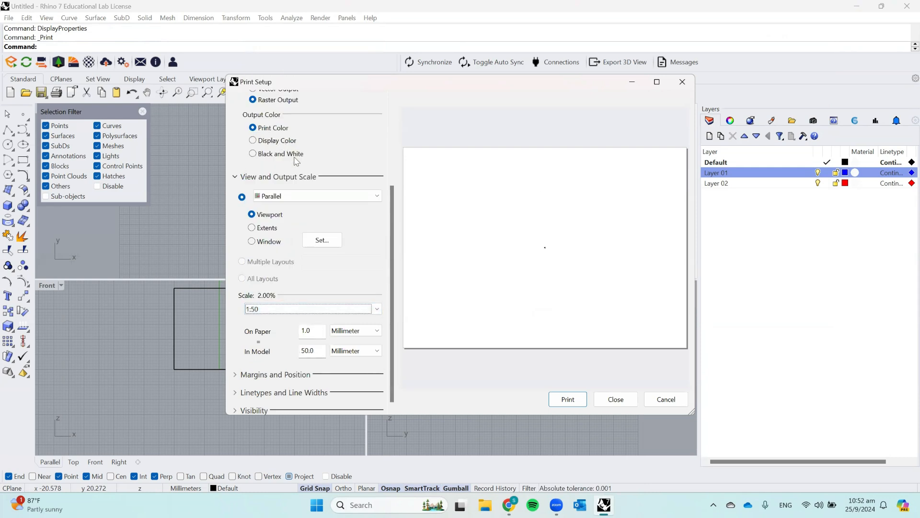
click(277, 308)
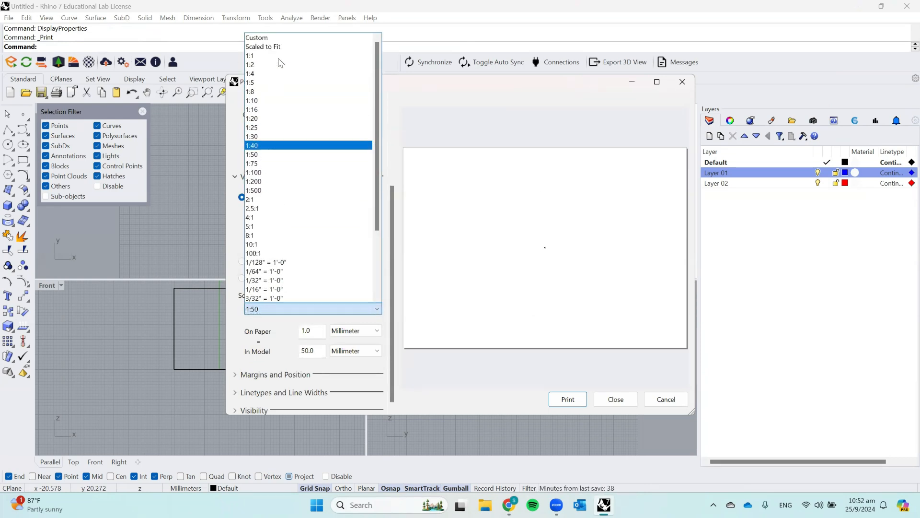
click(280, 83)
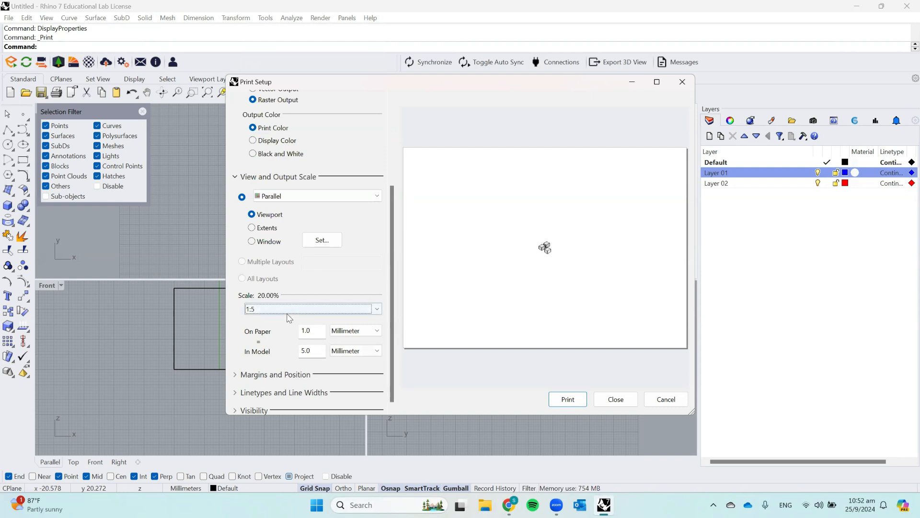
click(288, 310)
scroll(263, 61, up, 1)
click(263, 72)
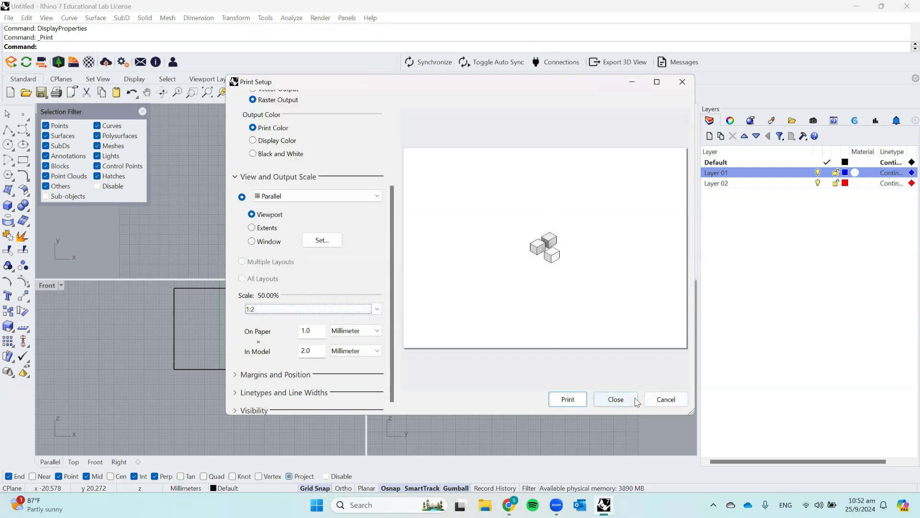
click(664, 399)
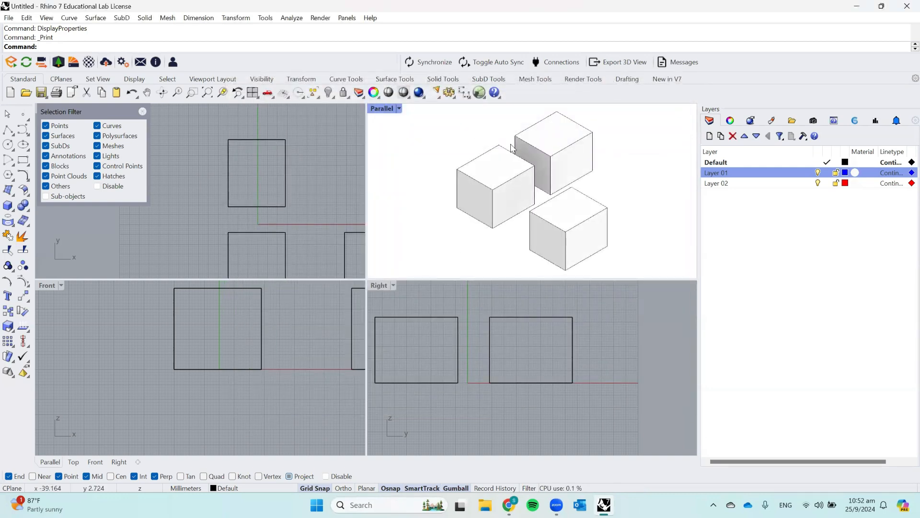
Step: Close the Selection Filter and set the Parallel viewport to the Shaded display mode
click(142, 111)
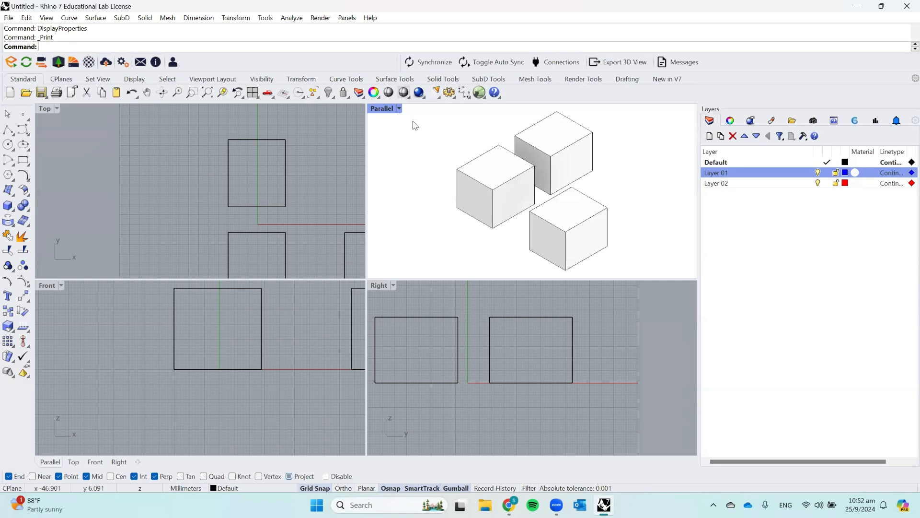
click(398, 109)
click(438, 60)
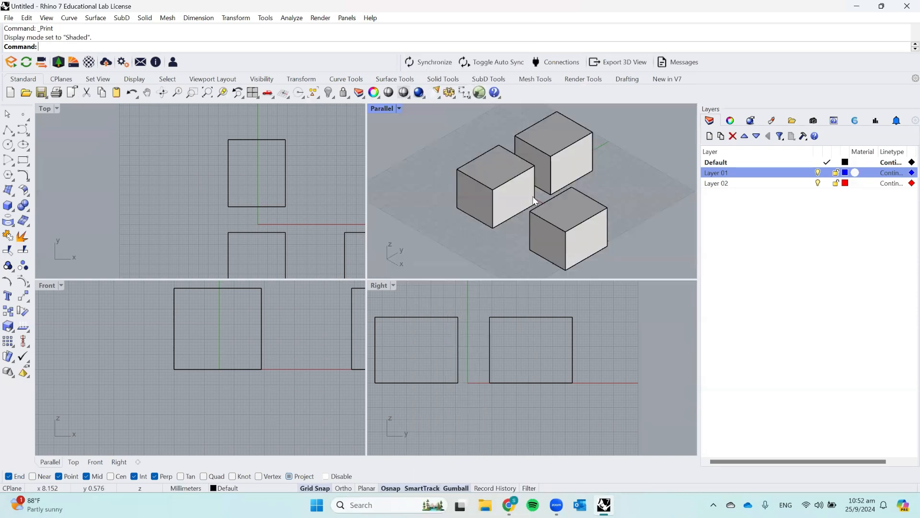
Step: Delete two of the three boxes, keeping only the one on the negative Y side near the origin
scroll(563, 185, down, 6)
mouse_move(564, 184)
right_down()
mouse_move(574, 154)
mouse_move(588, 176)
mouse_move(556, 174)
right_up()
scroll(587, 175, up, 3)
click(435, 204)
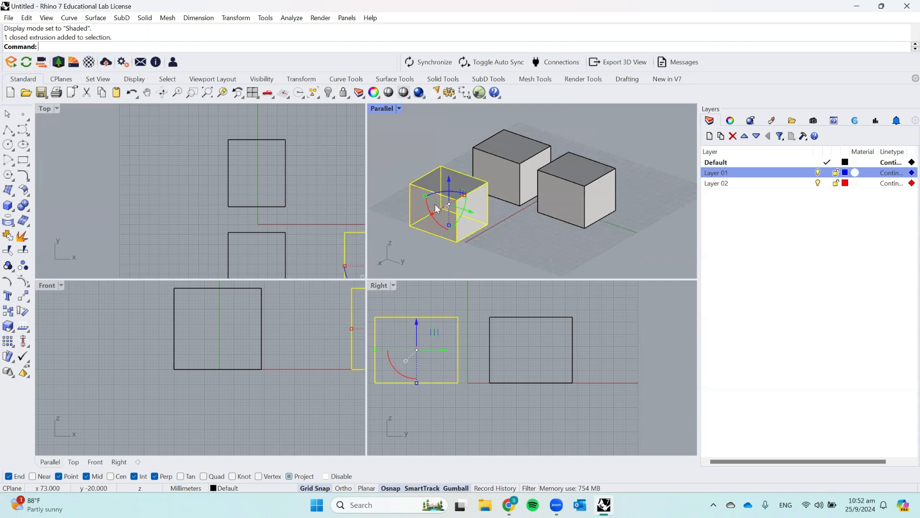
key(Delete)
click(564, 190)
key(Delete)
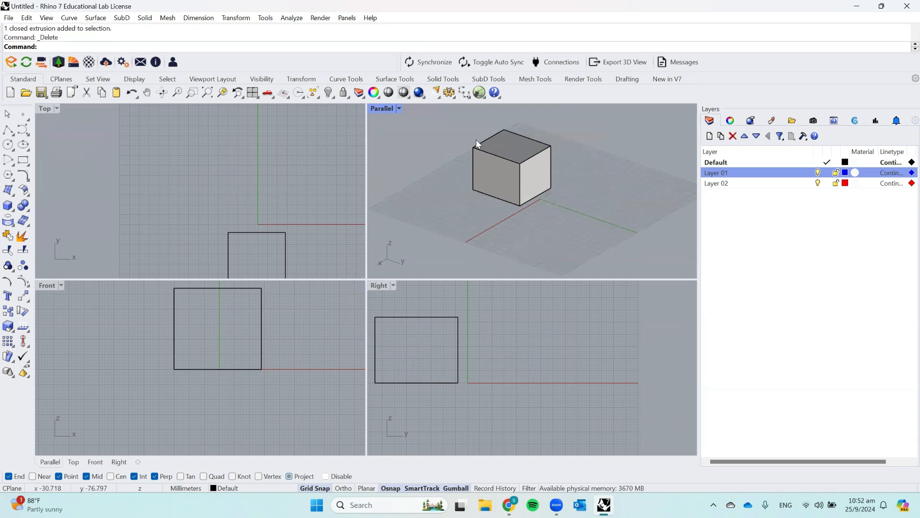
Step: Create a solid sphere from centre and radius beside the remaining box in the Parallel viewport
scroll(476, 140, up, 4)
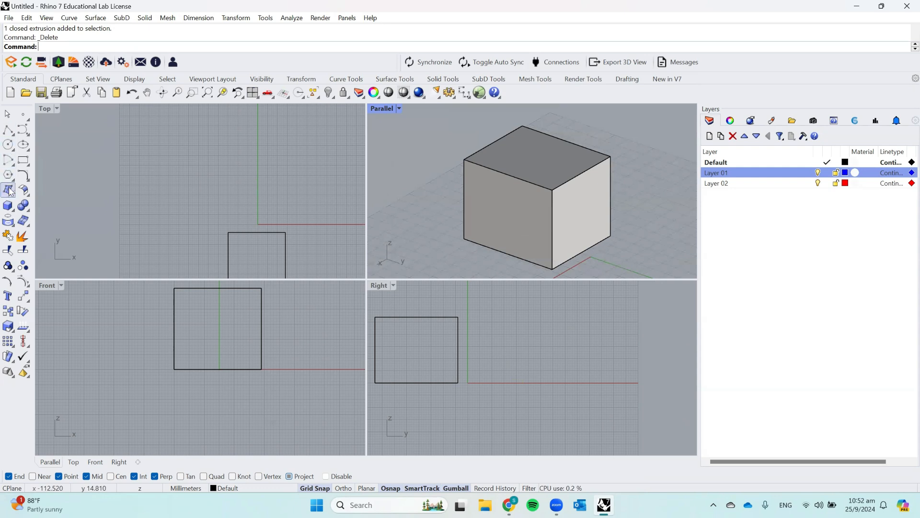
click(13, 209)
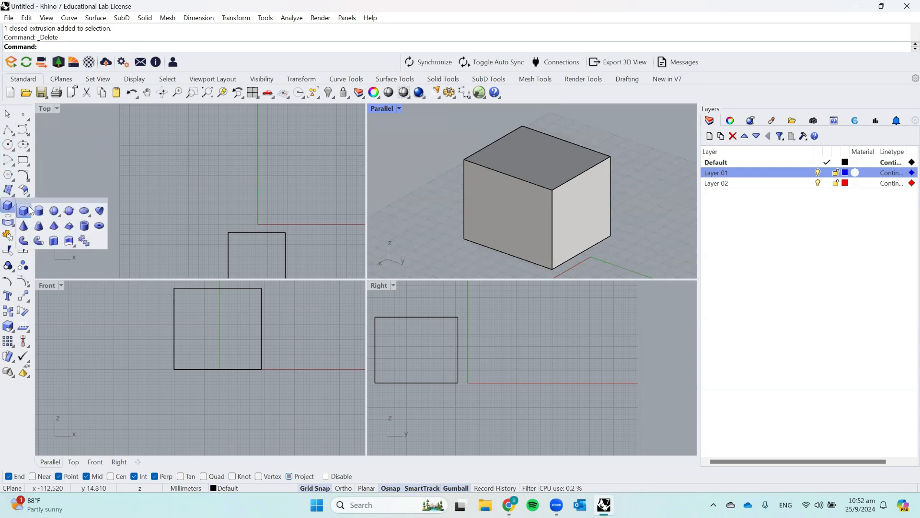
click(54, 212)
click(432, 147)
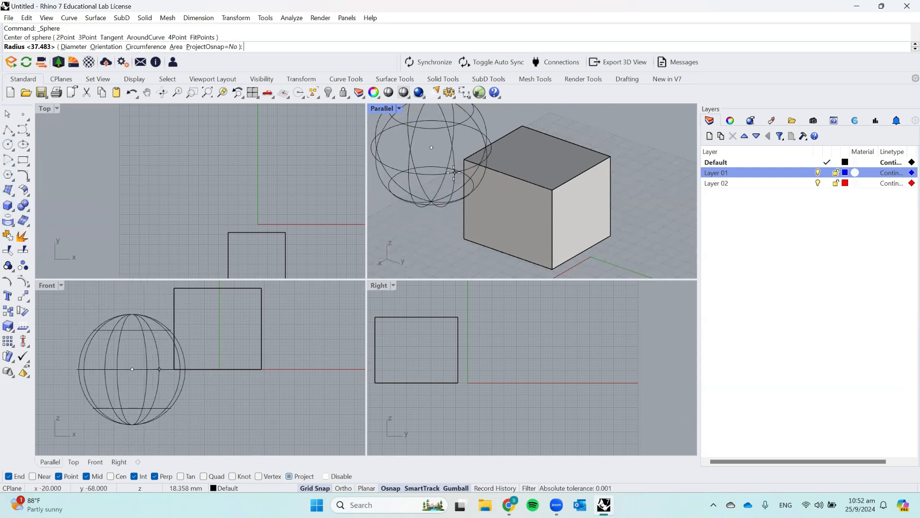
click(450, 161)
Step: Change the Parallel viewport to the Perspective view
click(400, 109)
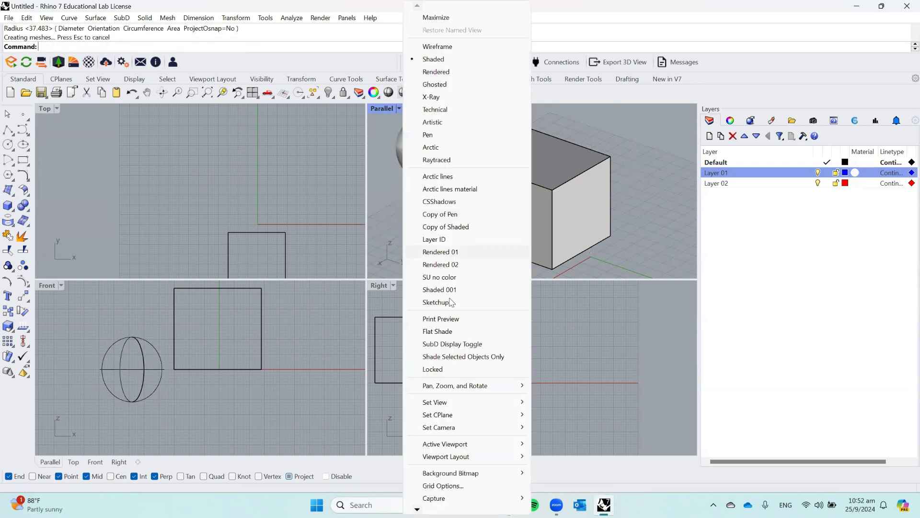
mouse_move(454, 407)
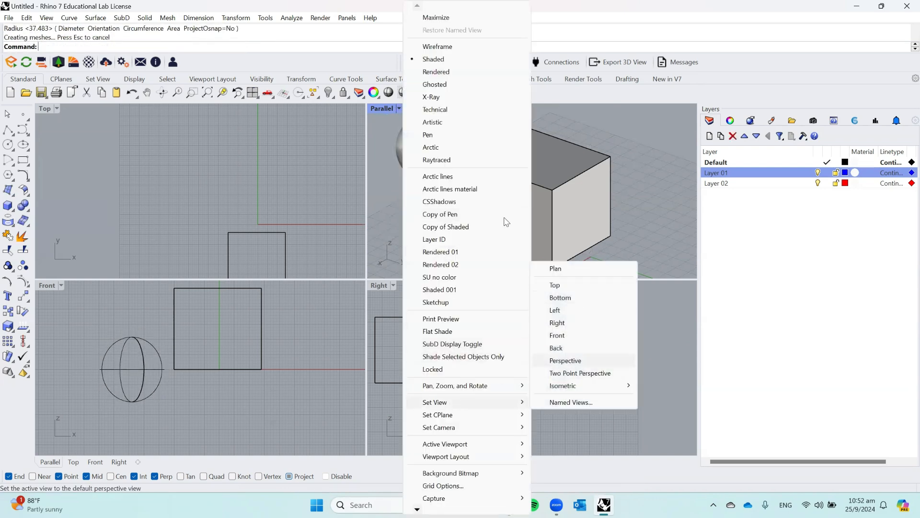
click(565, 361)
Step: Enlarge and raise the sphere and move it so that it overlaps an upper corner of the box
scroll(523, 208, down, 10)
right_drag(524, 208, 628, 210)
scroll(554, 209, up, 5)
click(413, 182)
drag(446, 185, 479, 192)
right_drag(480, 192, 404, 238)
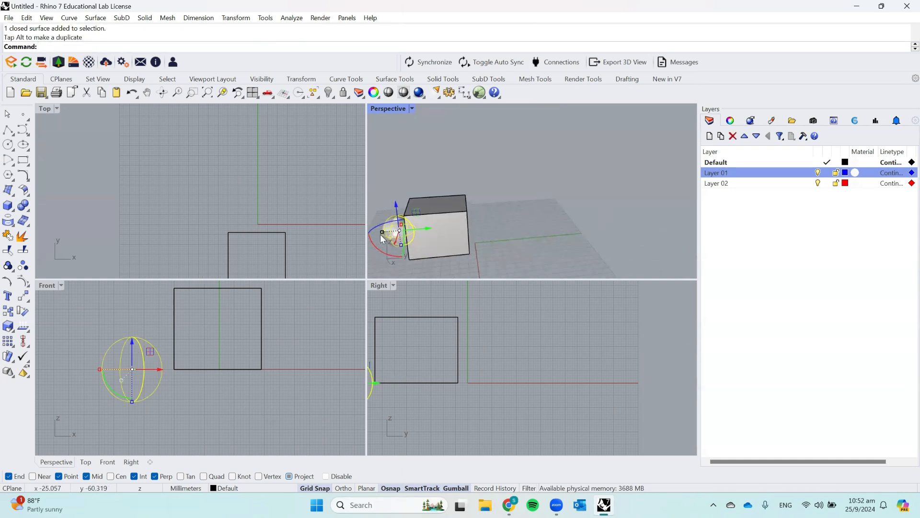
drag(381, 234, 441, 198)
right_drag(462, 216, 509, 200)
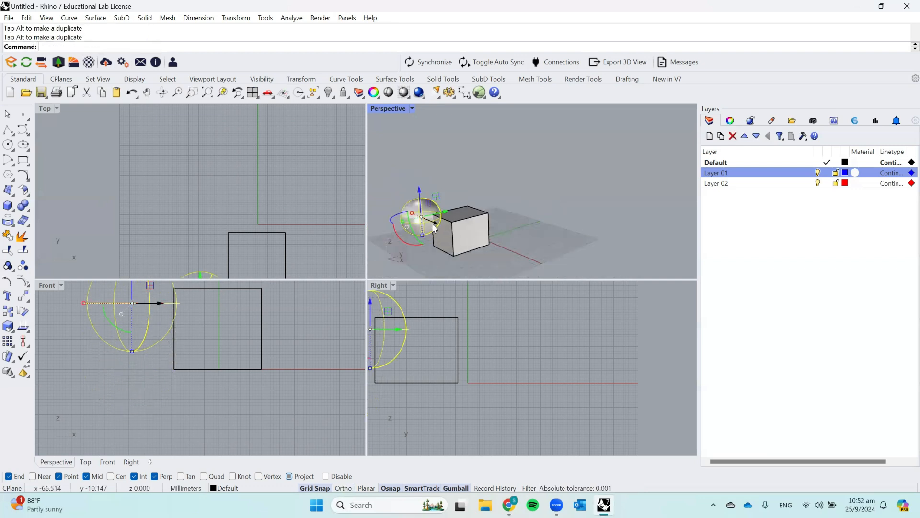
drag(432, 223, 499, 212)
Step: Duplicate the sphere along Y to the box's neighbouring upper corner, scale the copy down uniformly and deselect it
right_drag(519, 213, 479, 210)
shift+drag(476, 195, 514, 193)
scroll(472, 192, up, 3)
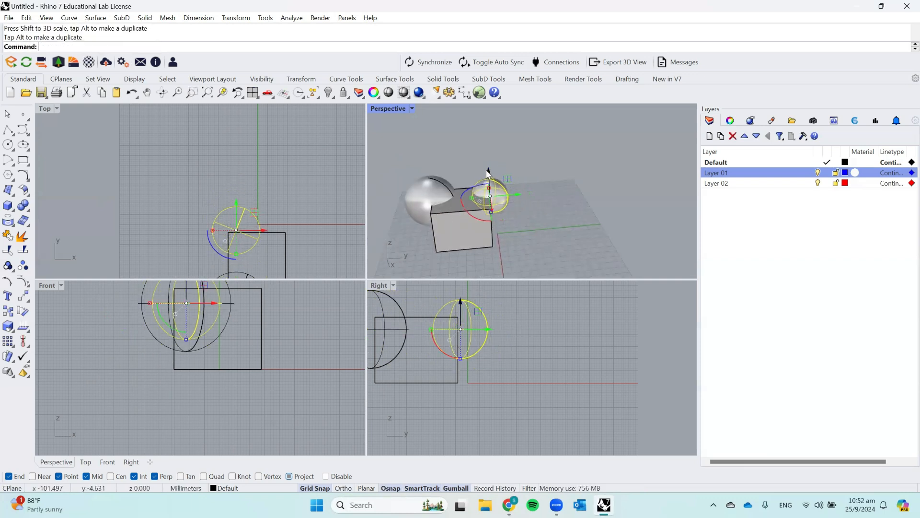
click(536, 162)
Step: Subtract both spheres from the box with BooleanDifference, keeping the input spheres
right_drag(536, 162, 531, 250)
scroll(545, 210, down, 5)
right_drag(546, 209, 562, 145)
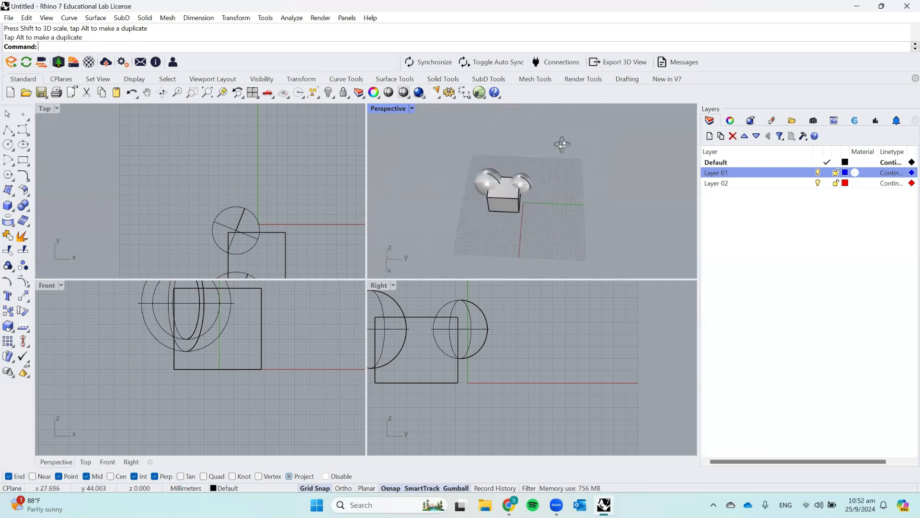
scroll(513, 210, up, 8)
right_drag(515, 213, 542, 191)
text(BooleanDifference)
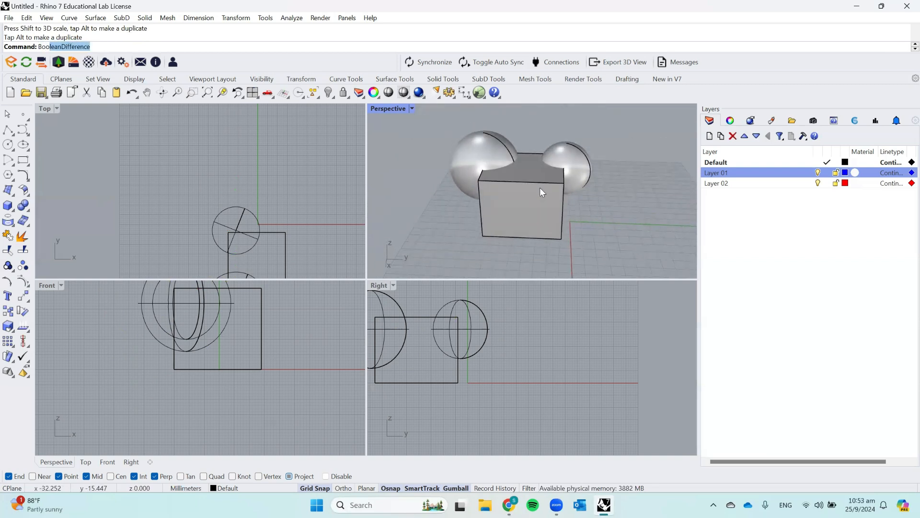
key(Return)
click(536, 180)
key(Return)
click(475, 150)
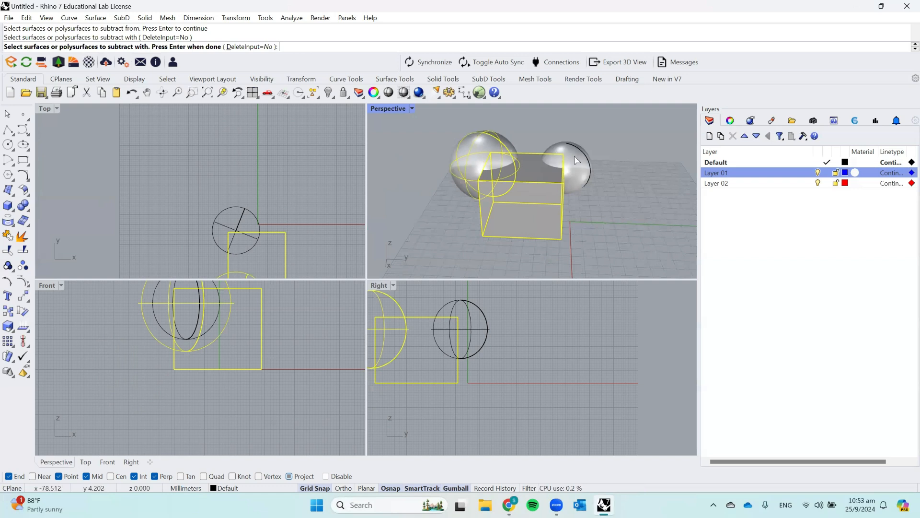
click(573, 156)
key(Return)
Step: Delete the two leftover spheres so only the carved box remains
click(578, 159)
key(Delete)
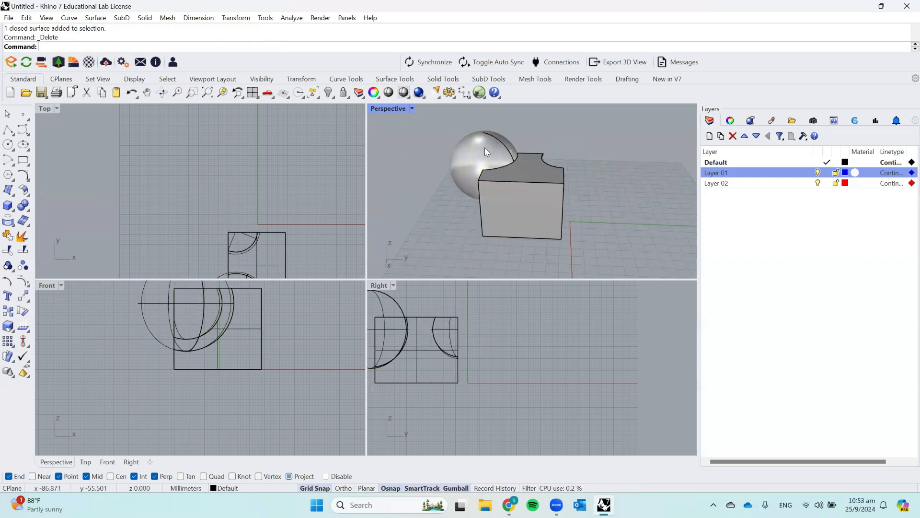
right_drag(485, 152, 478, 335)
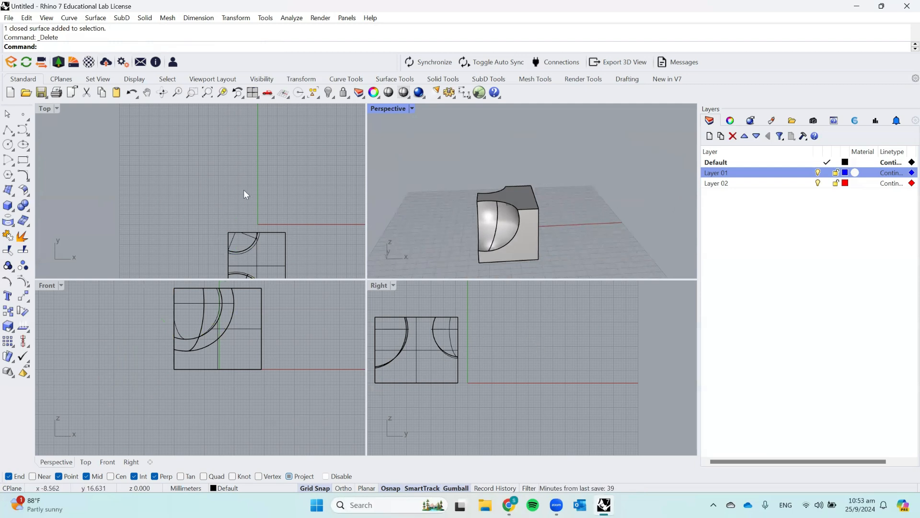
Step: Select the carved box in the Top viewport and generate its Top view linework with Make2D, using View projection and maintaining source layers
scroll(244, 191, down, 4)
scroll(276, 265, up, 10)
scroll(245, 340, down, 4)
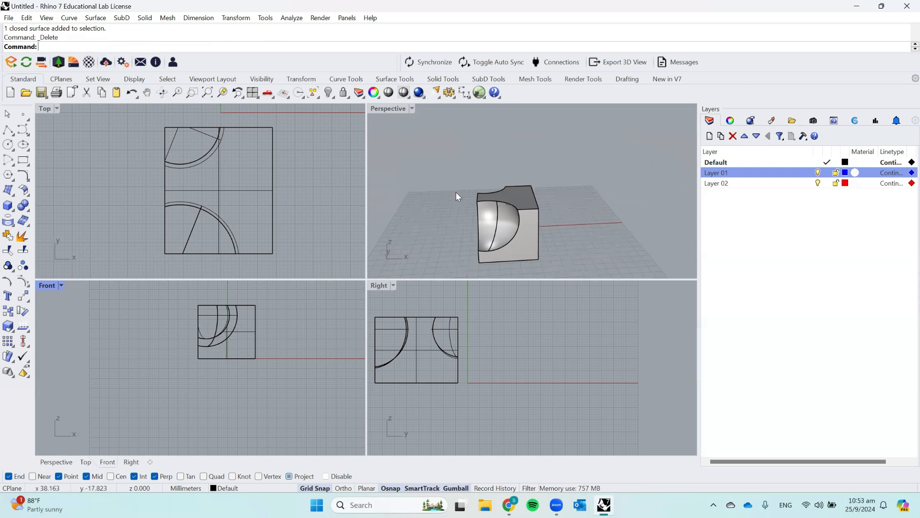
right_drag(456, 192, 475, 185)
scroll(266, 184, down, 3)
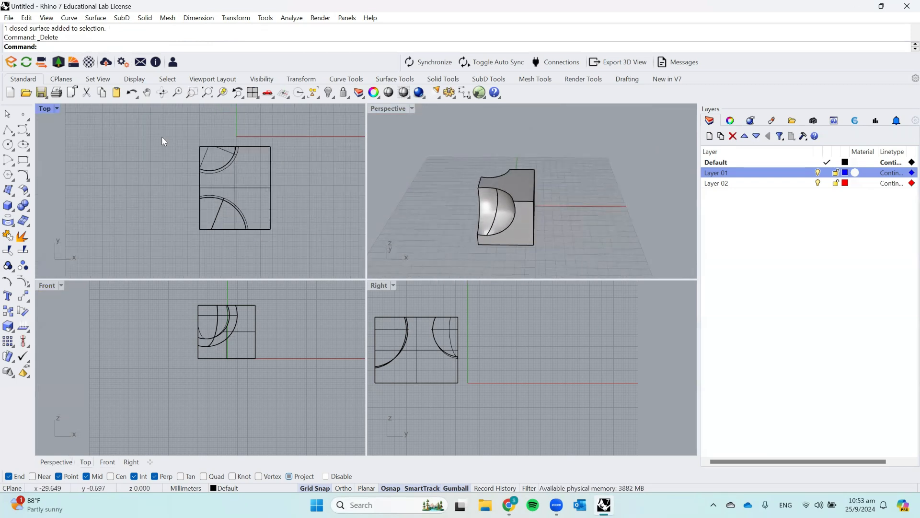
drag(162, 136, 306, 241)
click(309, 179)
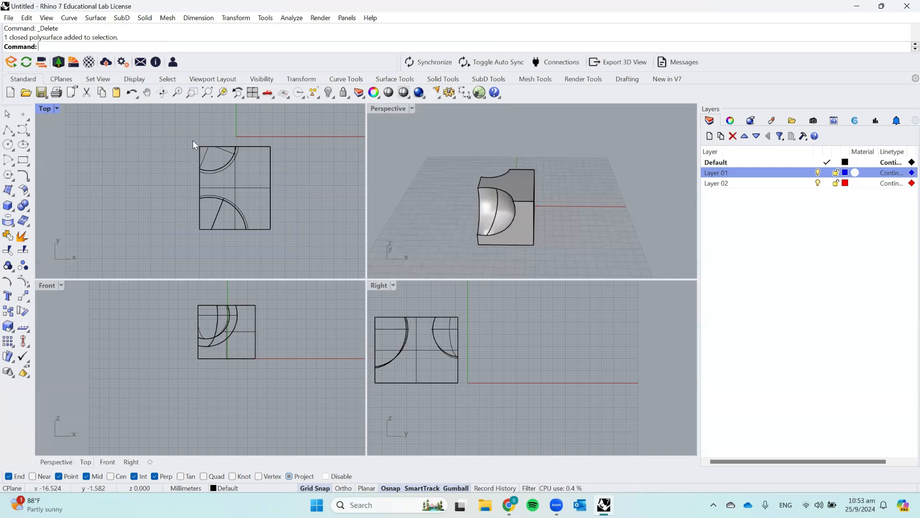
drag(182, 135, 303, 240)
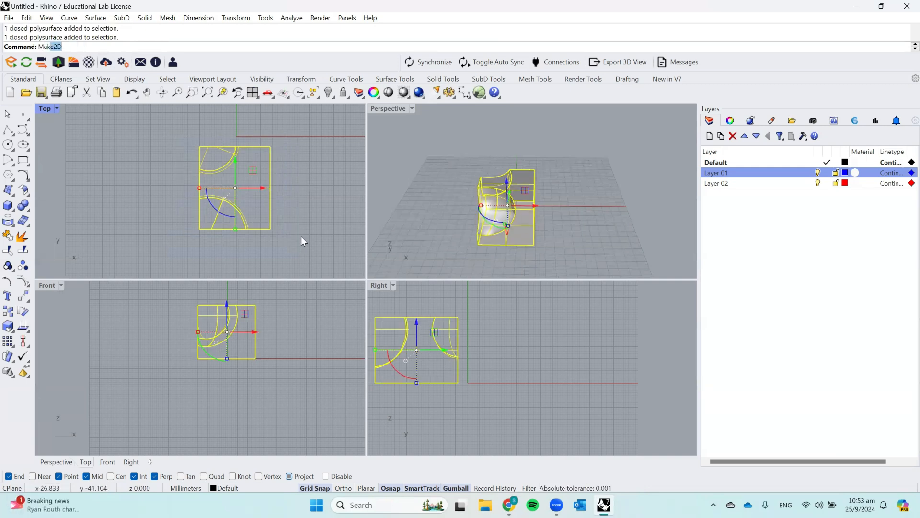
text(Make)
key(Return)
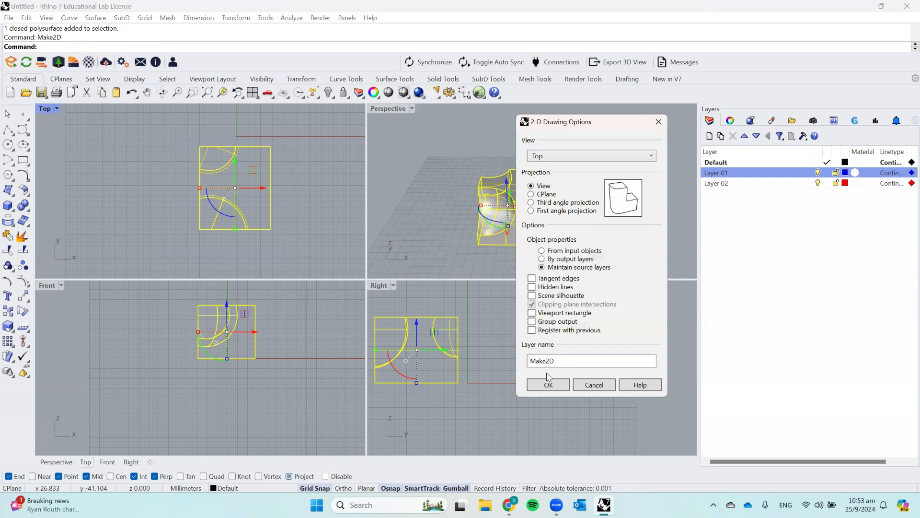
click(548, 383)
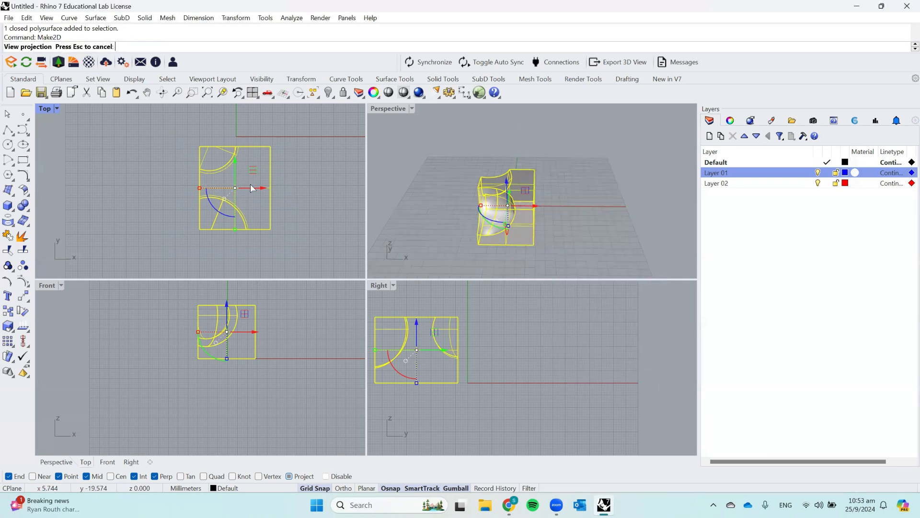
scroll(253, 204, down, 4)
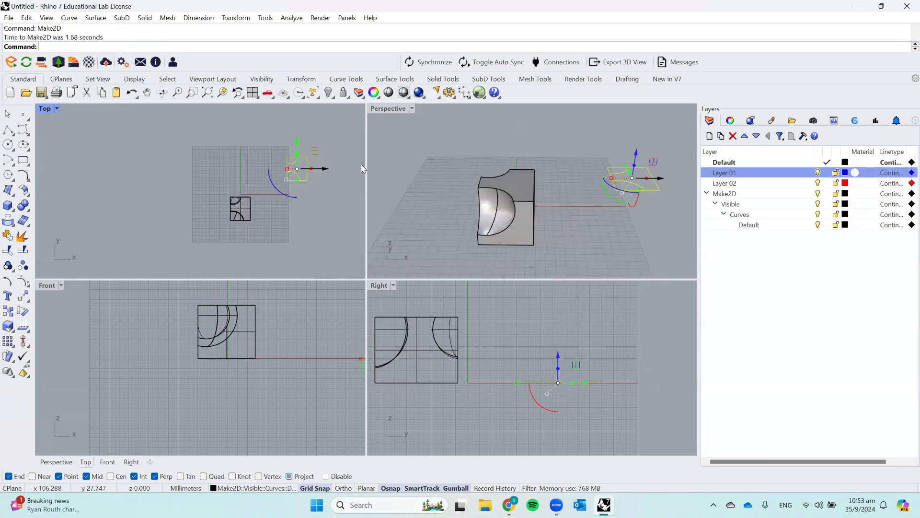
Step: Move the Make2D linework along negative X to sit beside the carved box and pick individual curves to inspect them
drag(331, 168, 275, 168)
scroll(221, 175, up, 5)
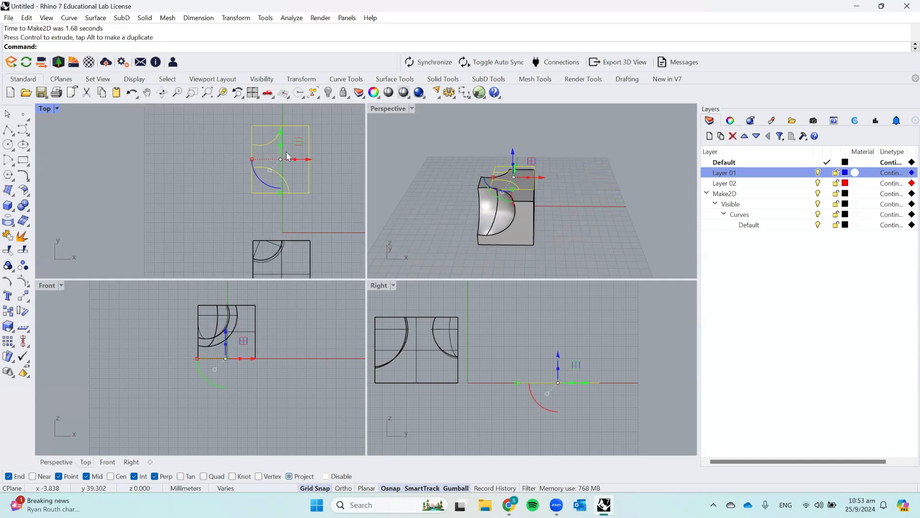
click(329, 155)
scroll(289, 146, up, 5)
click(276, 200)
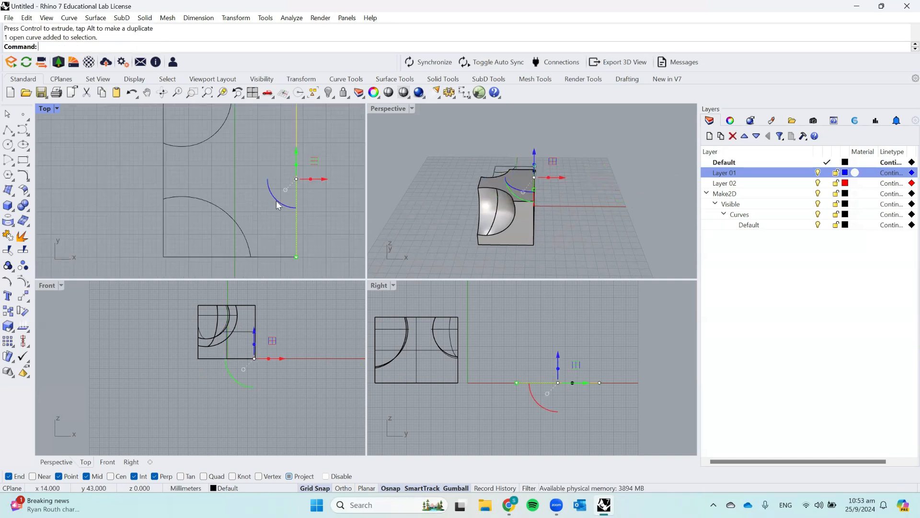
scroll(278, 142, down, 4)
click(277, 147)
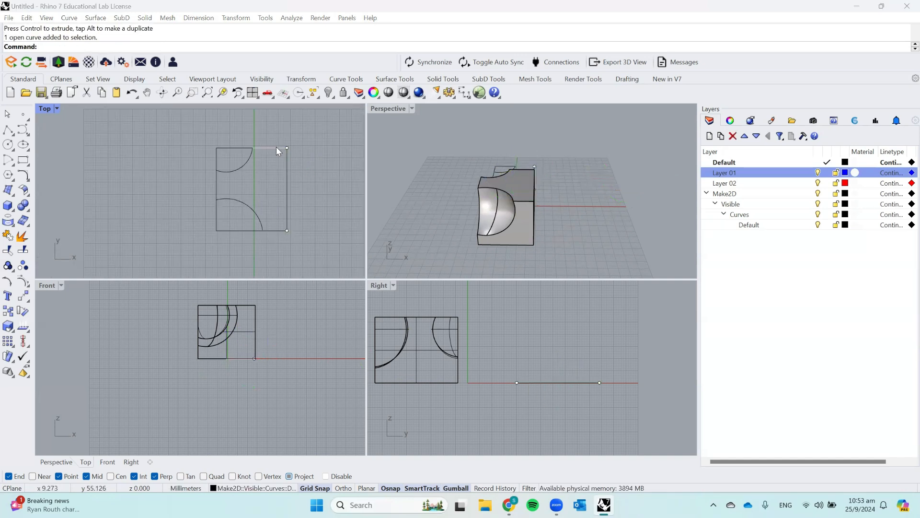
click(225, 147)
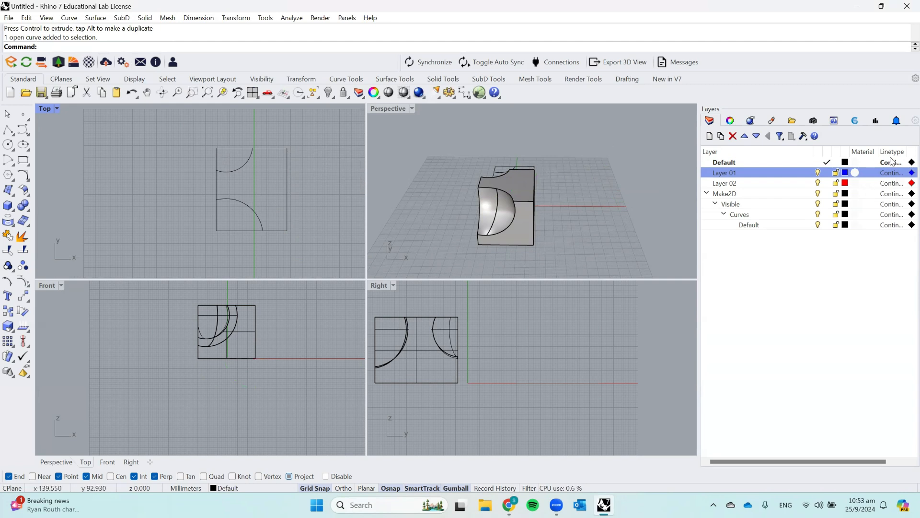
Step: View the available linetypes for Layer 01 and dismiss the choices without applying one
click(893, 174)
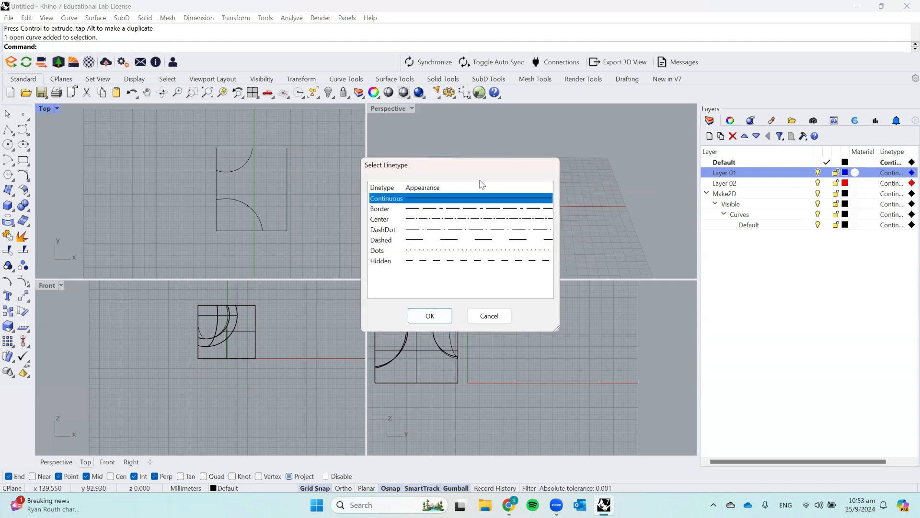
click(453, 219)
click(496, 315)
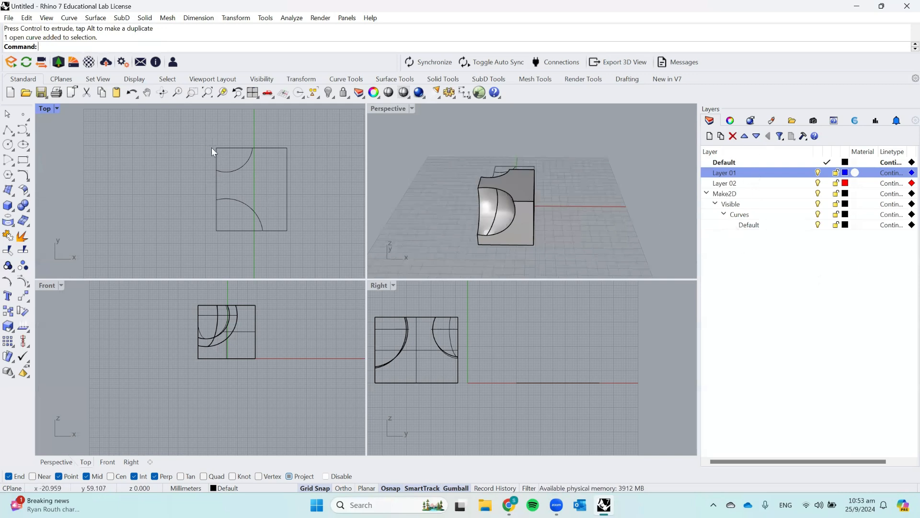
Step: Select all the Top view linework and move it further along negative X
drag(212, 148, 308, 251)
key(Up)
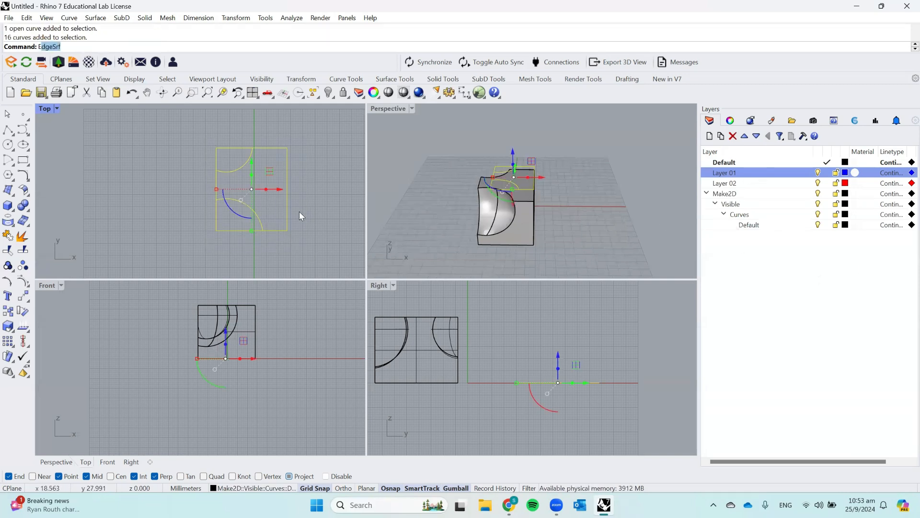
key(BackSpace)
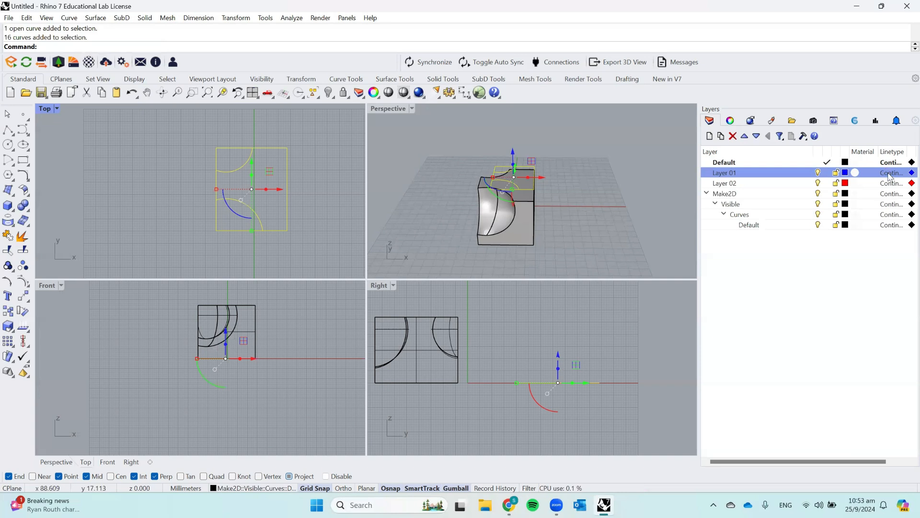
click(332, 206)
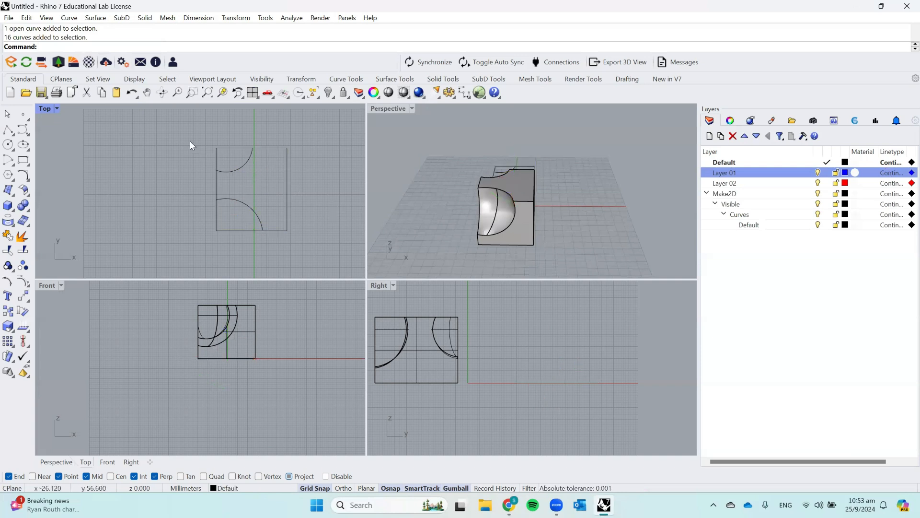
drag(189, 143, 296, 240)
drag(253, 187, 191, 189)
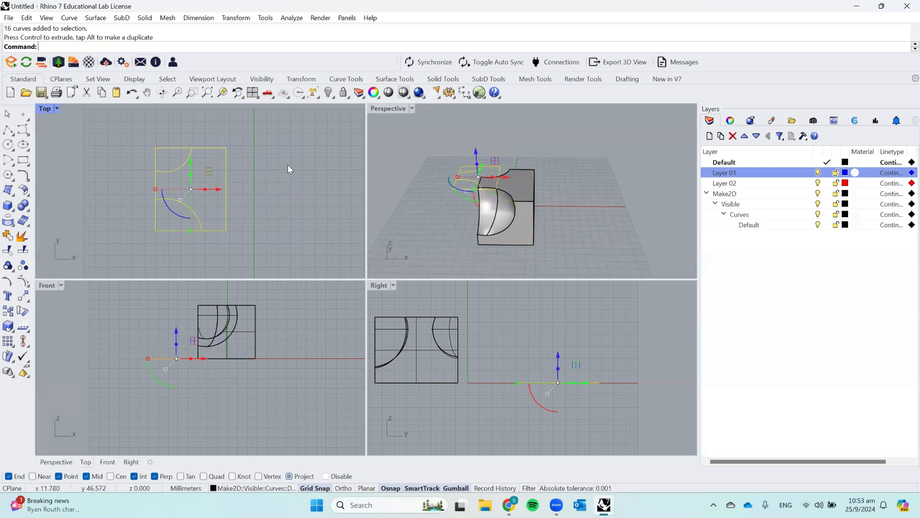
click(289, 169)
Step: Select the Top view linework and start exporting it in Adobe Illustrator (*.ai) format
drag(118, 136, 242, 250)
text(exp)
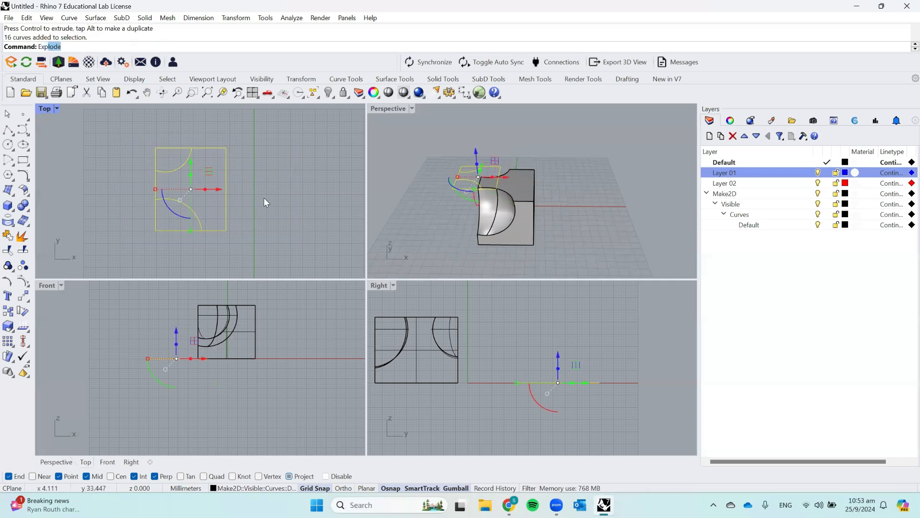
text(or)
key(Return)
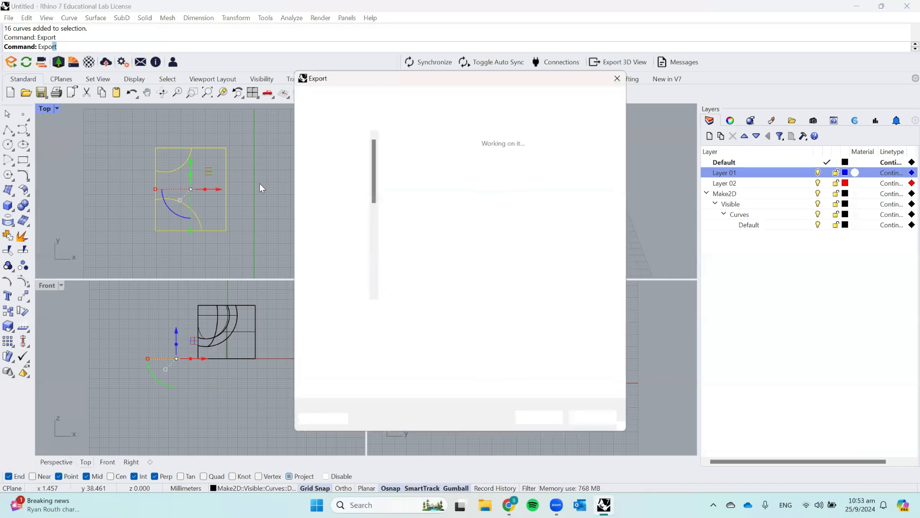
click(433, 325)
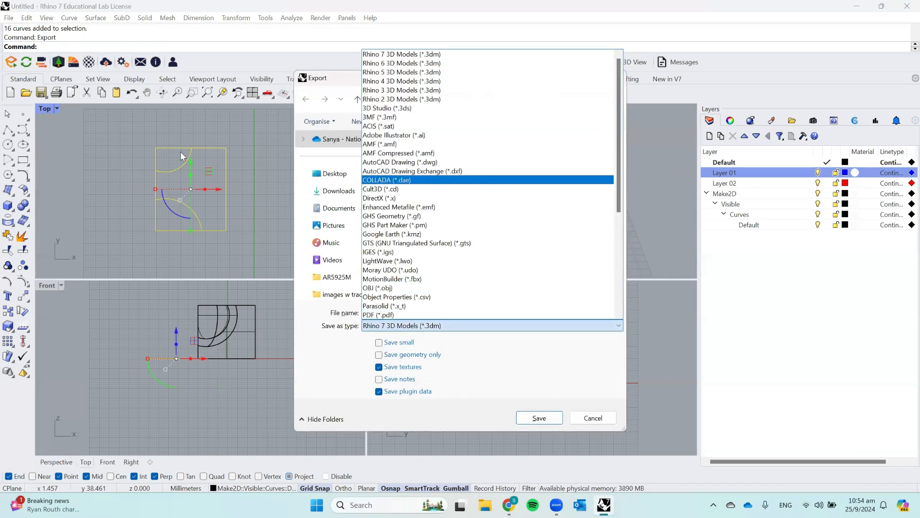
click(210, 128)
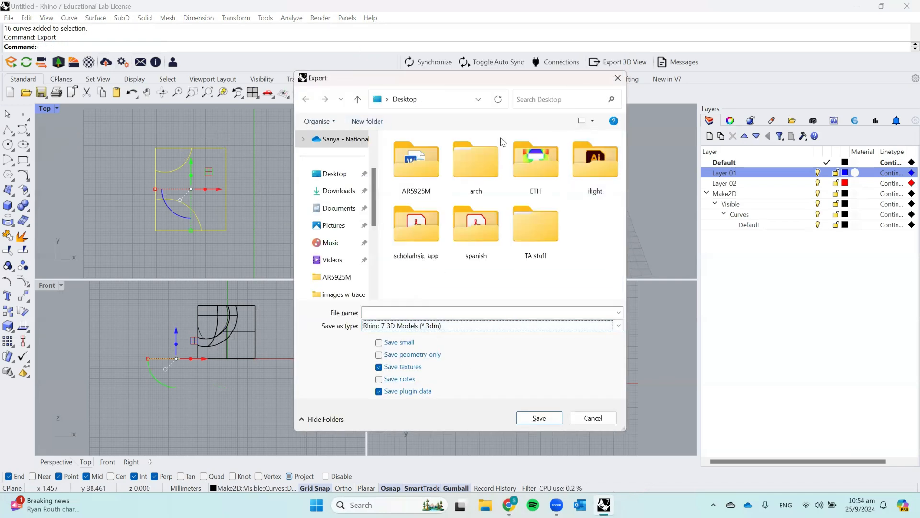
click(408, 326)
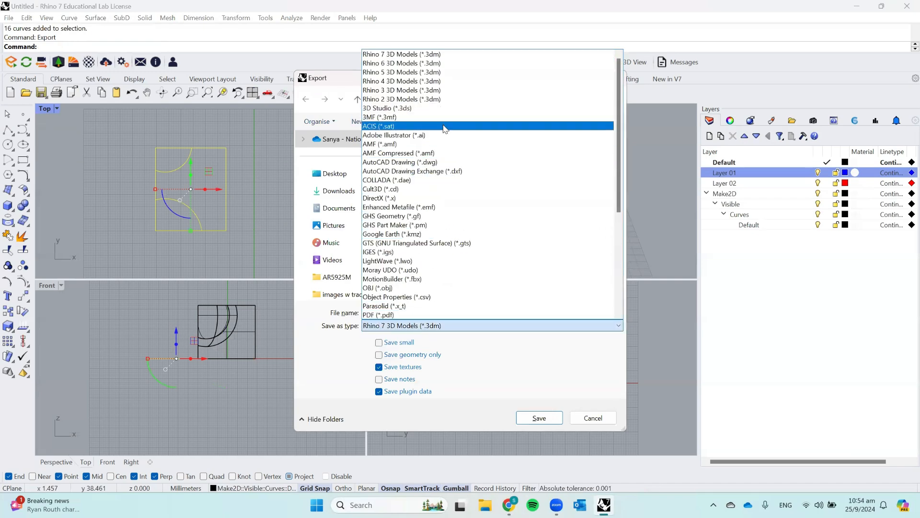
click(408, 137)
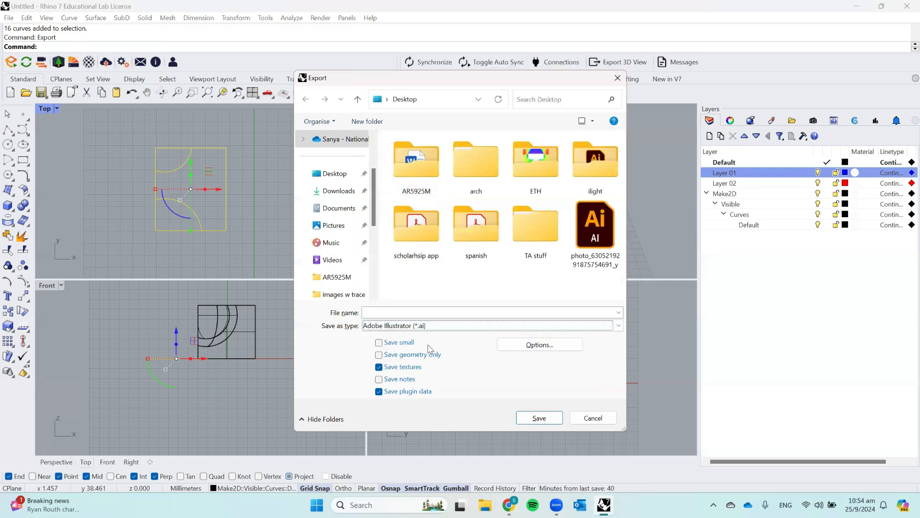
Step: Name the Illustrator export lines in the Desktop folder, view the AI export options and cancel the export
click(402, 309)
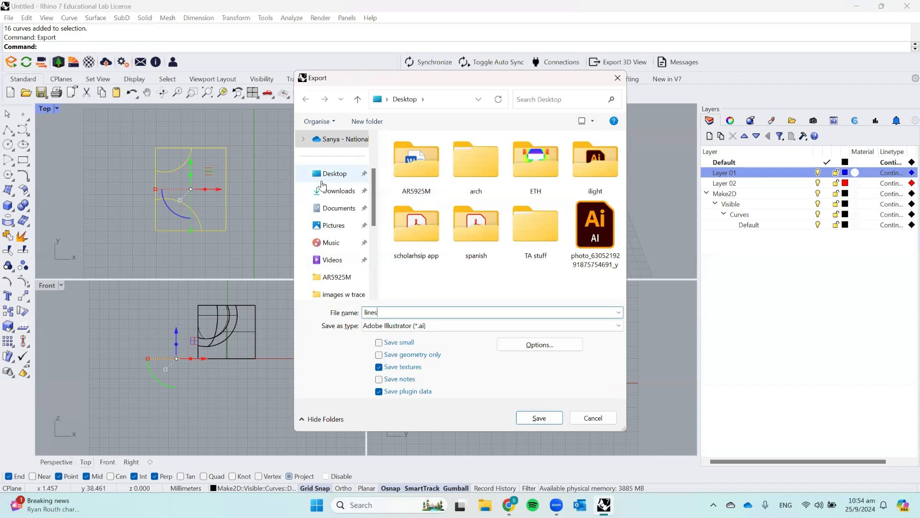
click(334, 174)
click(536, 424)
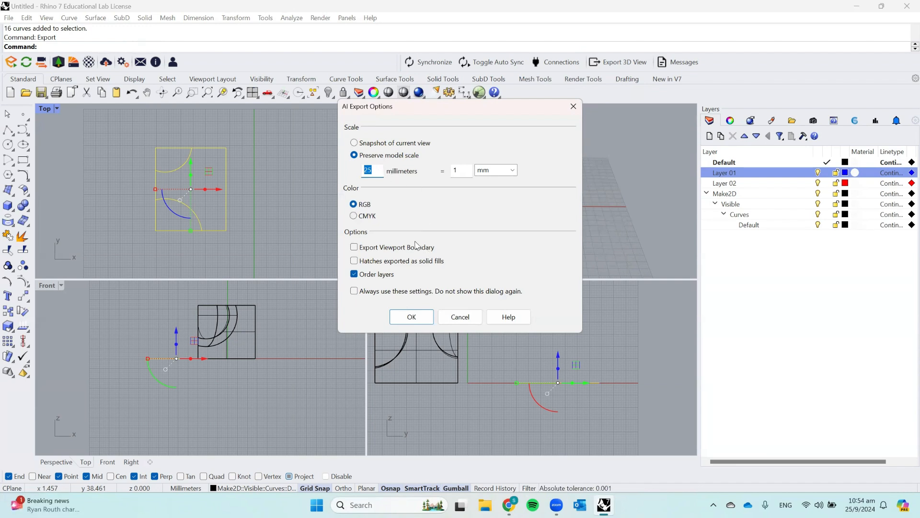
click(573, 106)
Step: Undo the linework moves and delete the Make2D linework
key(ctrl+z)
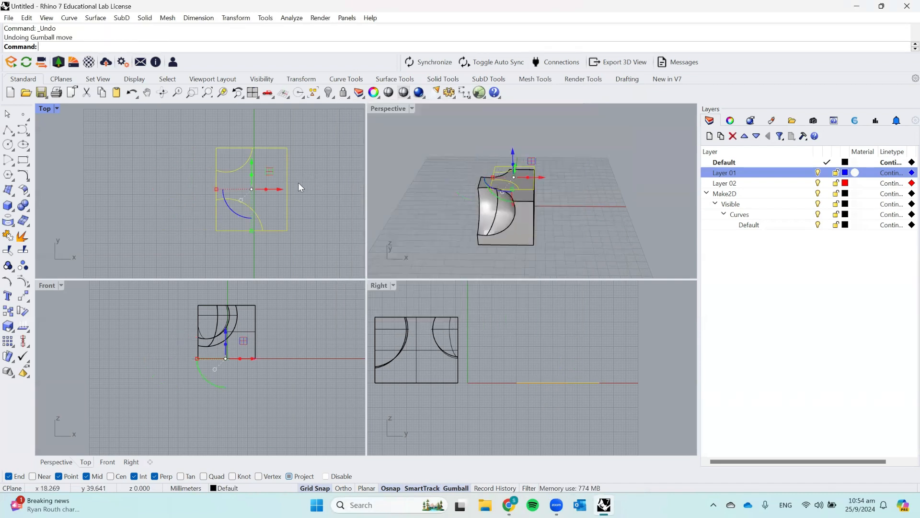
key(ctrl+z)
key(Delete)
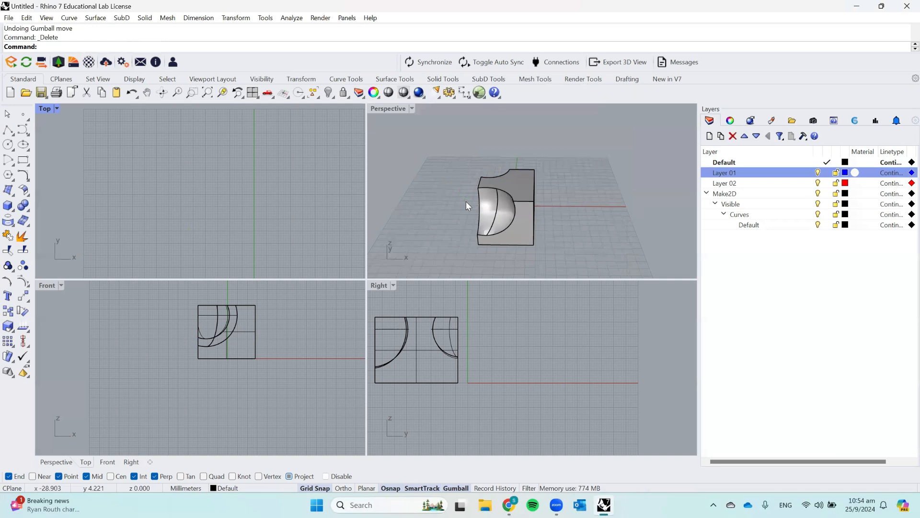
Step: Examine the carved box from several angles in the Perspective viewport and up close in the Top viewport
right_drag(493, 171, 622, 220)
right_drag(530, 132, 539, 190)
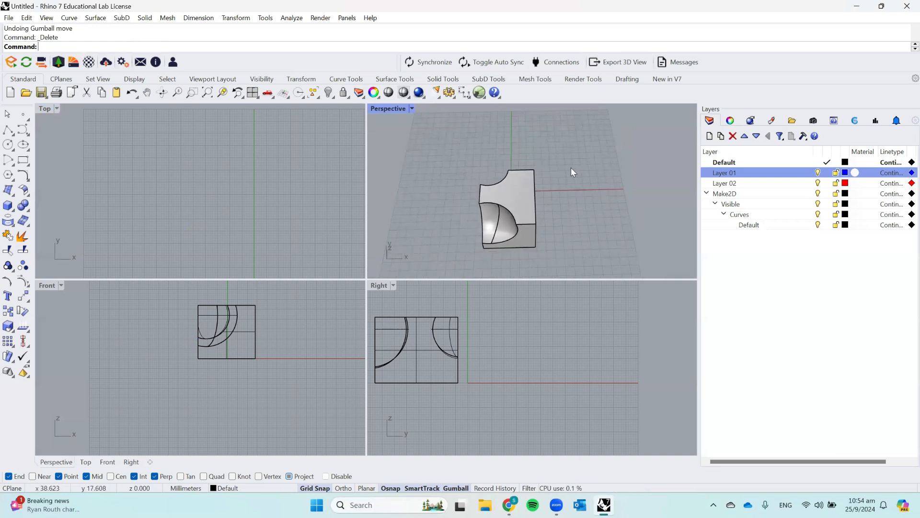
click(529, 201)
click(590, 155)
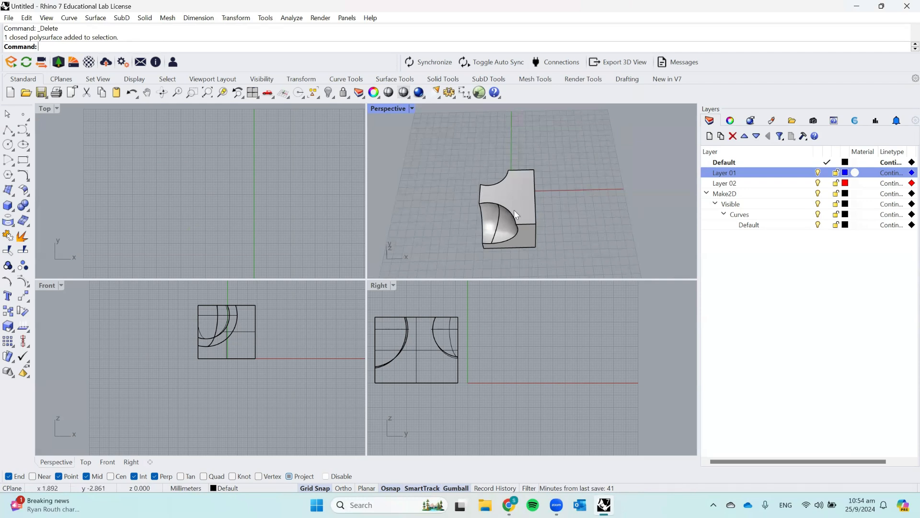
scroll(193, 173, down, 3)
scroll(247, 225, up, 5)
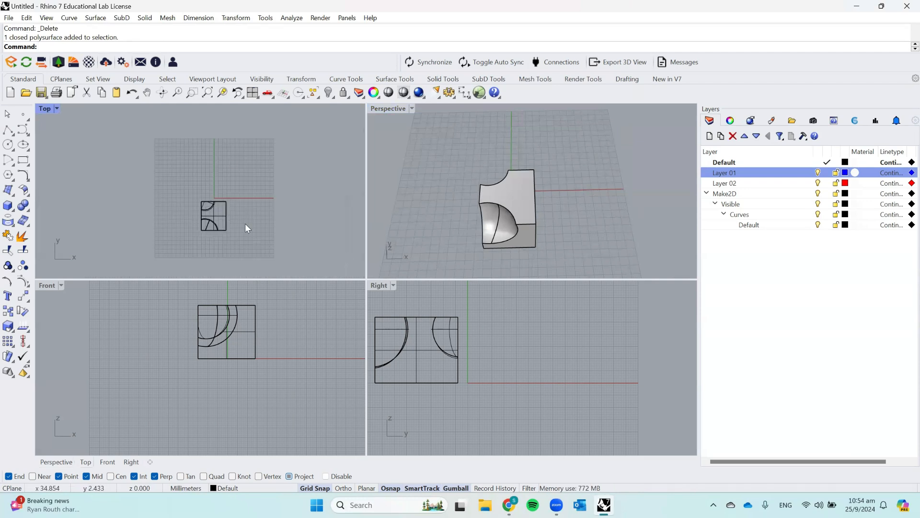
scroll(521, 155, up, 2)
right_drag(596, 178, 634, 153)
right_drag(550, 198, 578, 180)
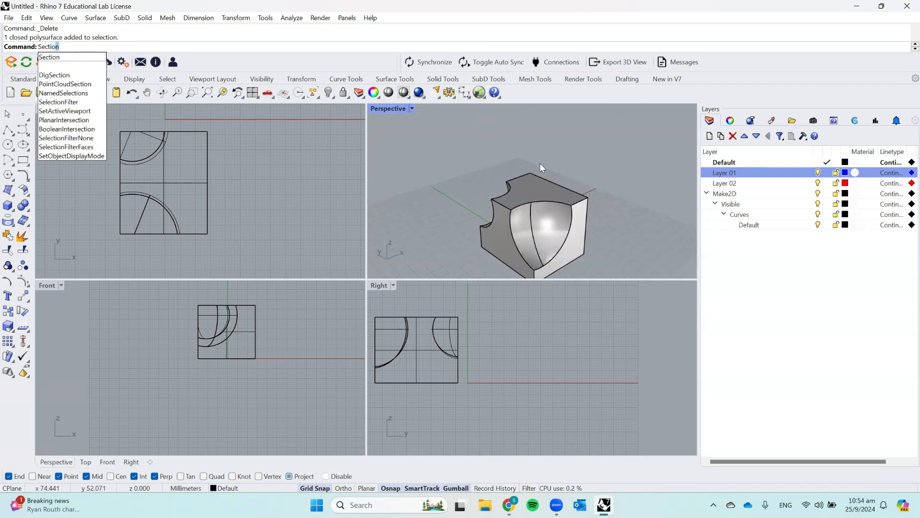
Step: Abandon the Section command and place a rectangular ClippingPlane on the ground beside the carved box in the Perspective viewport
key(Return)
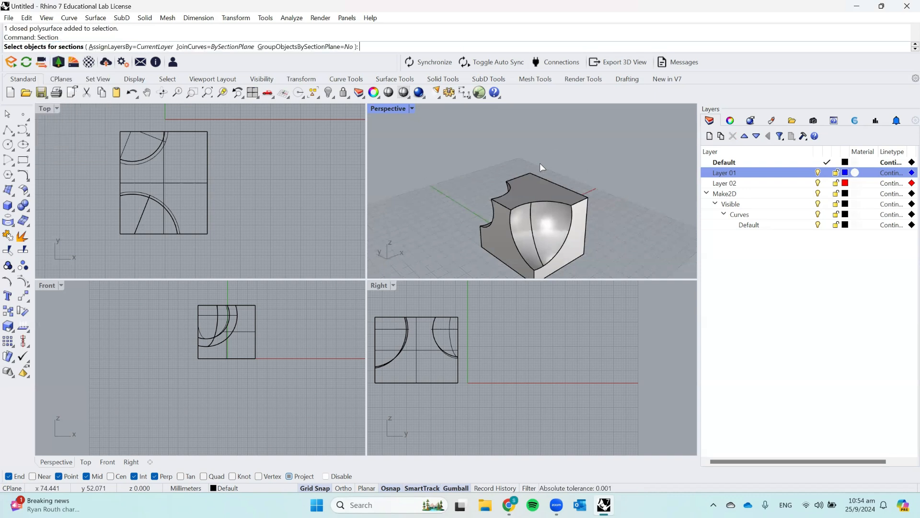
key(Escape)
text(cl)
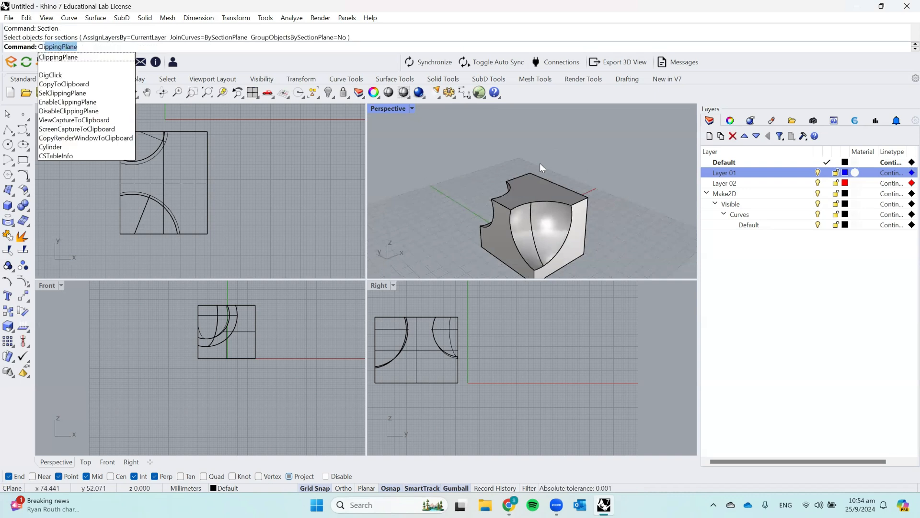
key(Return)
scroll(597, 180, down, 3)
right_drag(597, 180, 508, 201)
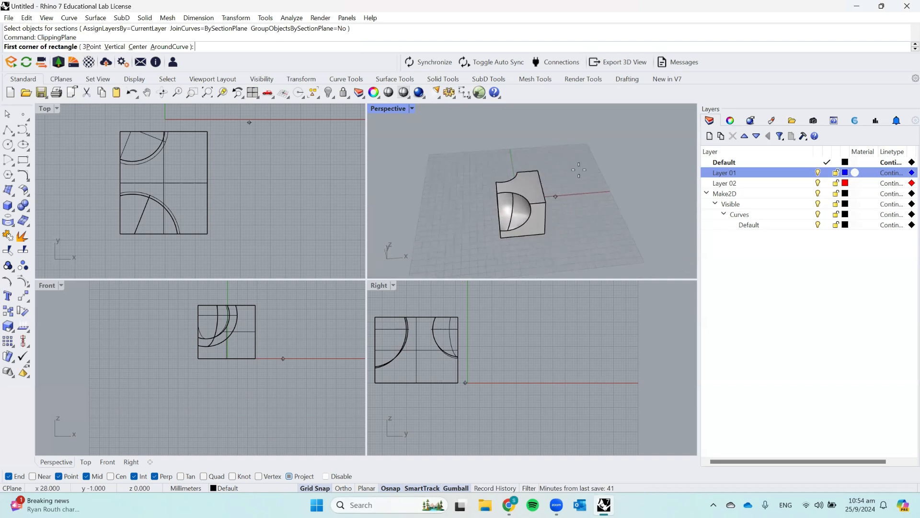
click(423, 153)
click(490, 186)
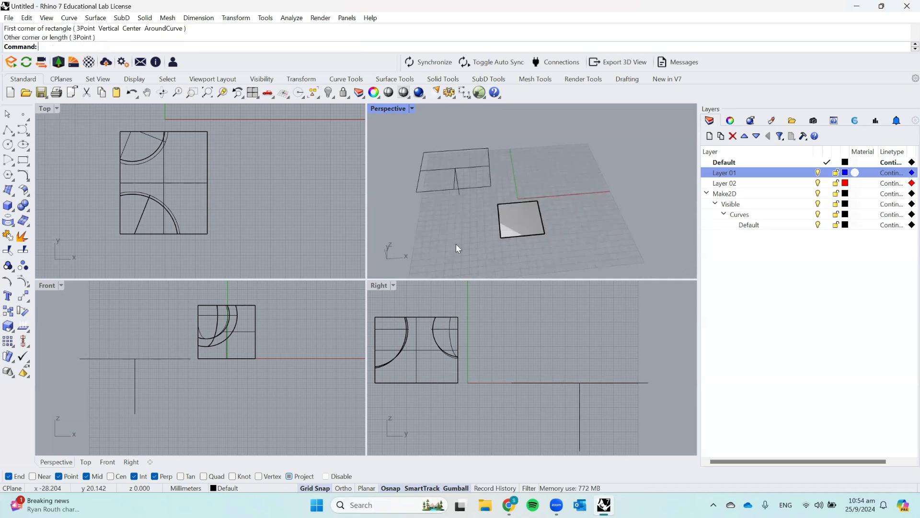
Step: Turn off osnap projection and move the clipping plane so its corner snaps to the carved box's base corner
click(458, 172)
right_drag(545, 194, 557, 136)
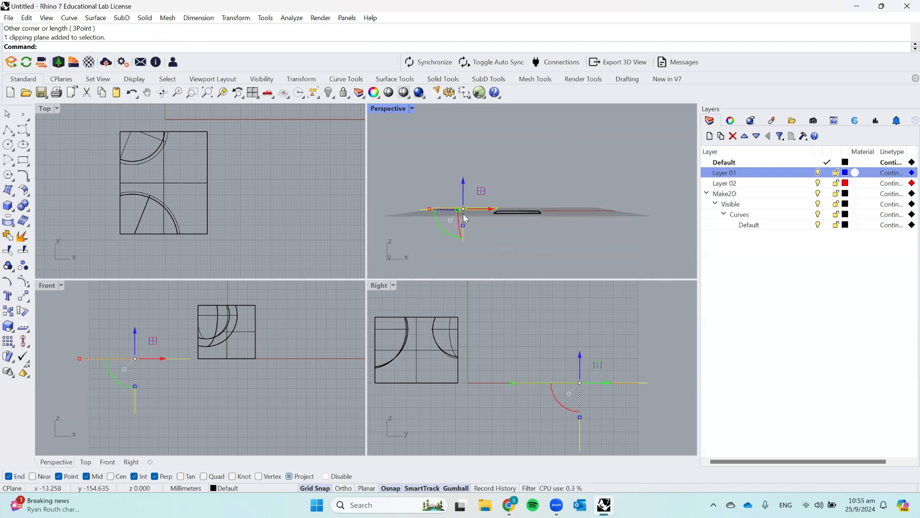
right_drag(468, 178, 463, 201)
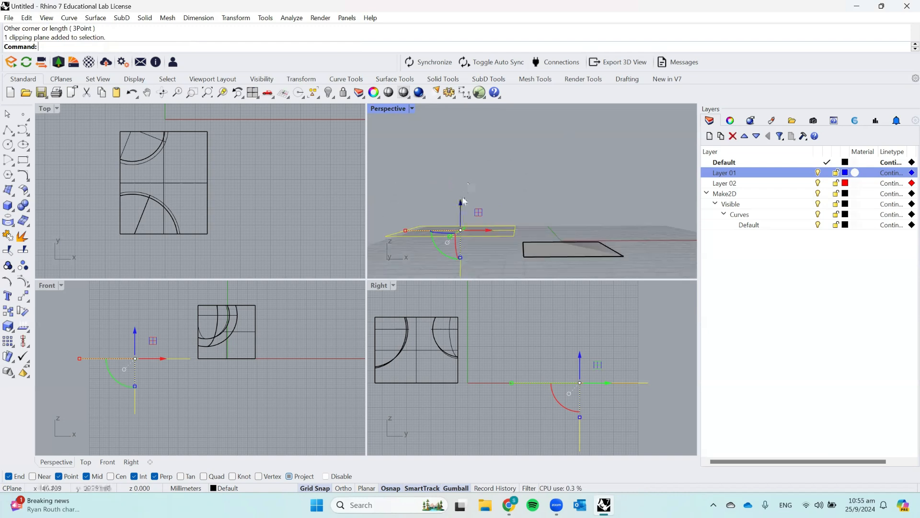
mouse_move(463, 201)
mouse_down()
mouse_move(468, 128)
mouse_move(465, 183)
mouse_up()
drag(514, 212, 524, 257)
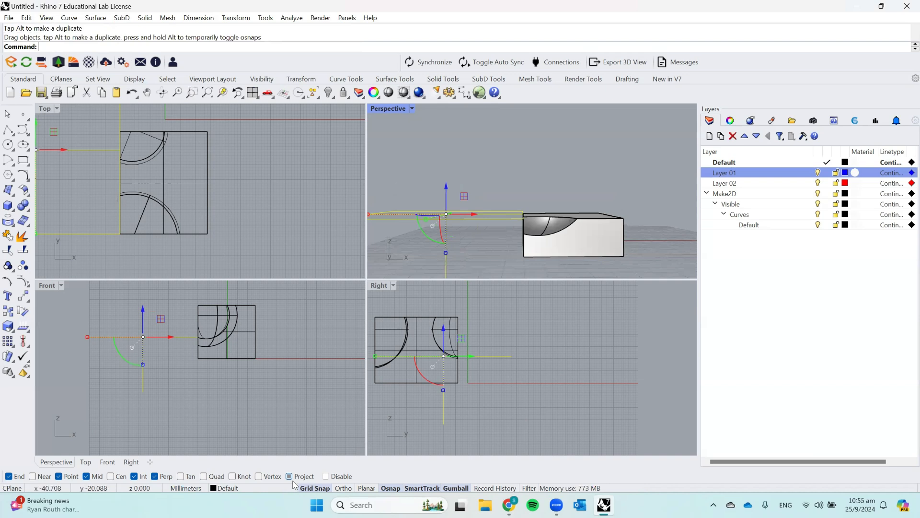
drag(523, 218, 525, 258)
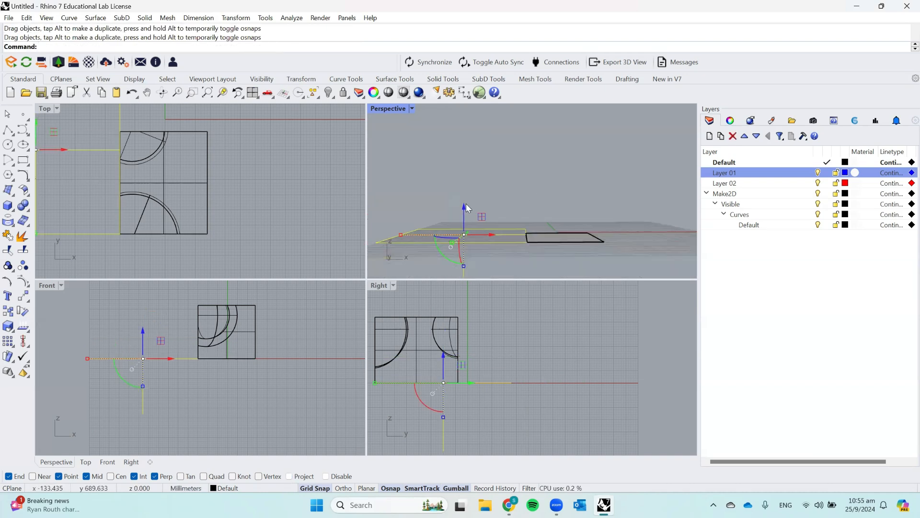
Step: Try raising the clipping plane 1000 mm along Z and undo the move
click(464, 204)
text(100)
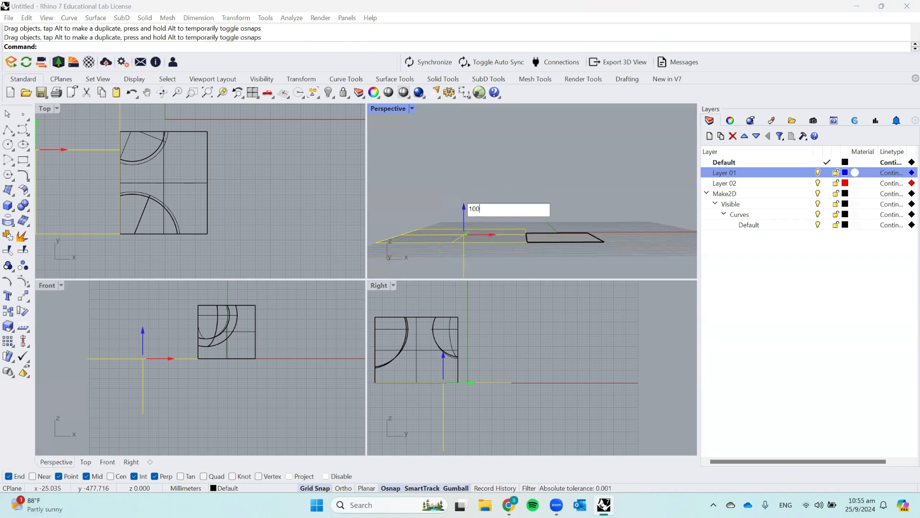
text(0)
key(Return)
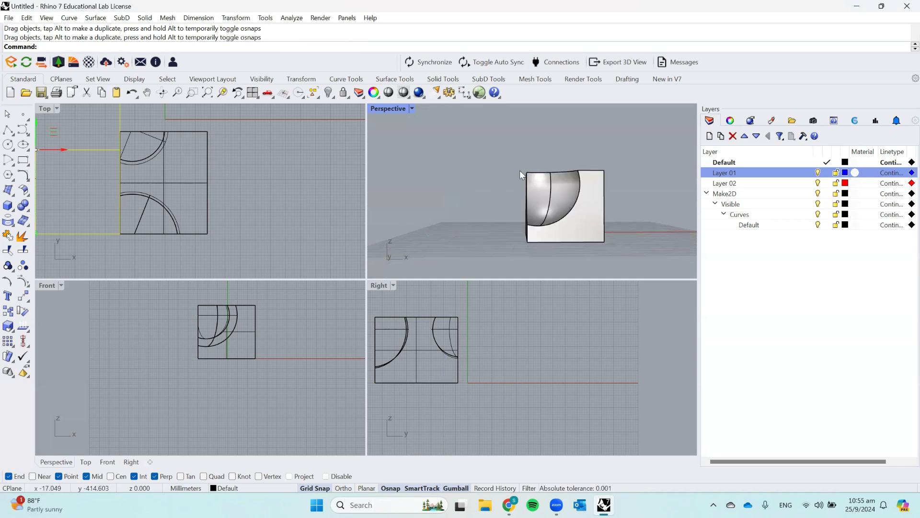
key(ctrl+z)
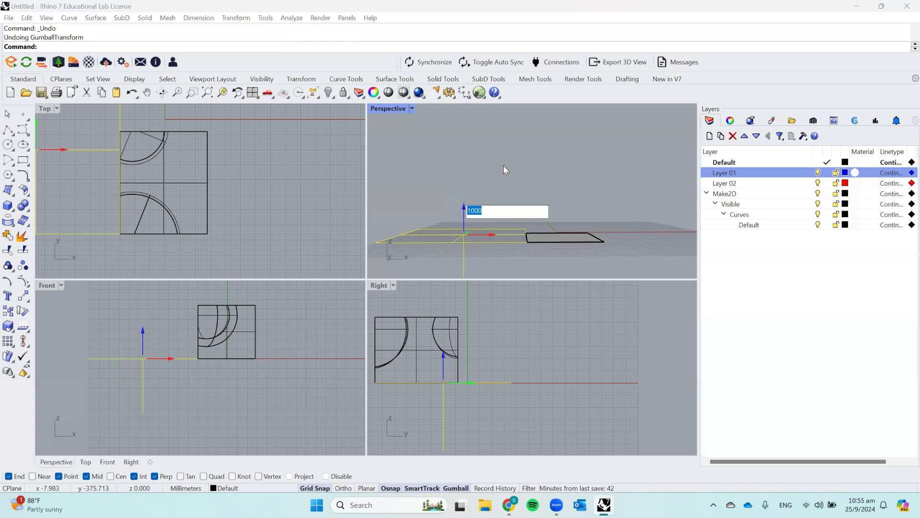
Step: Raise the clipping plane 10 mm along Z so it cuts through the carved box
text(10)
key(Return)
click(503, 166)
right_drag(503, 165, 609, 137)
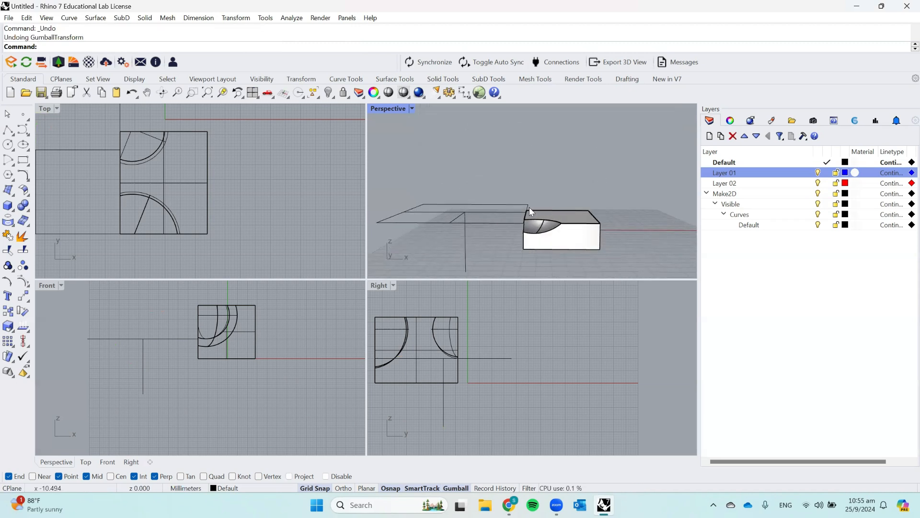
Step: Generate Make2D linework of the clipped carved box from the Top viewport's view projection
scroll(293, 200, down, 3)
drag(202, 153, 213, 162)
click(287, 167)
click(257, 188)
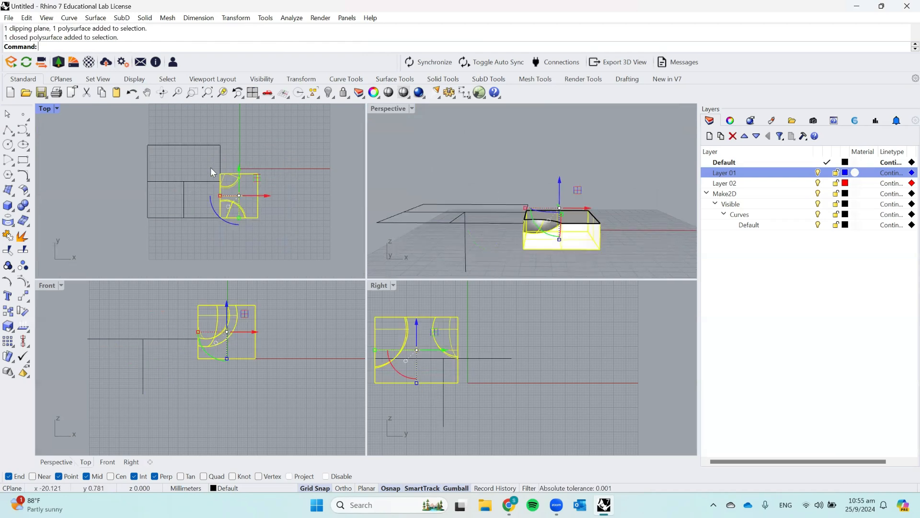
scroll(211, 168, up, 1)
text(Make2D)
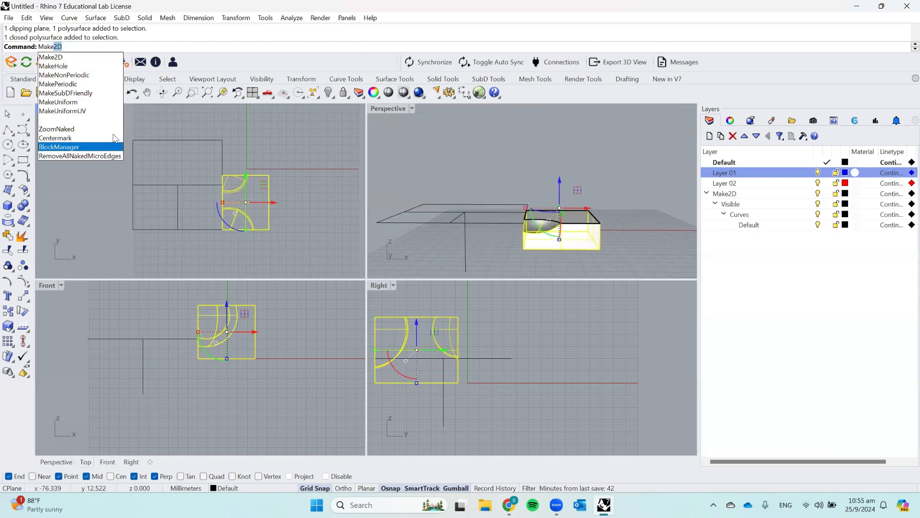
key(Return)
key(Return)
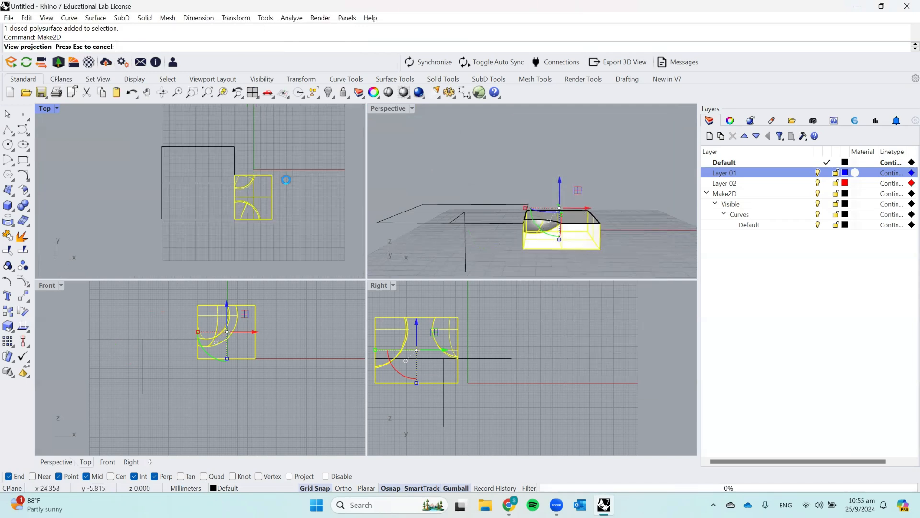
Step: Move the Make2D linework along X in the Top viewport so it sits closer to the carved box
scroll(275, 200, down, 3)
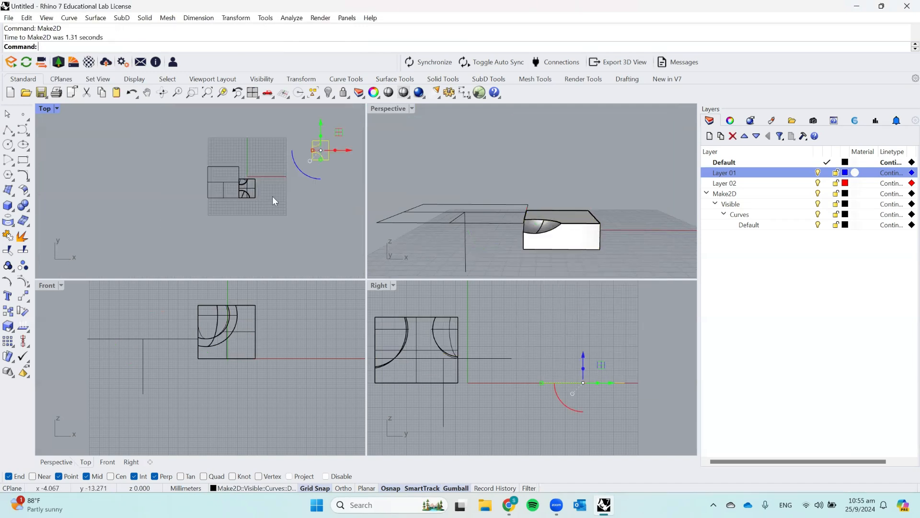
drag(352, 151, 298, 150)
click(329, 195)
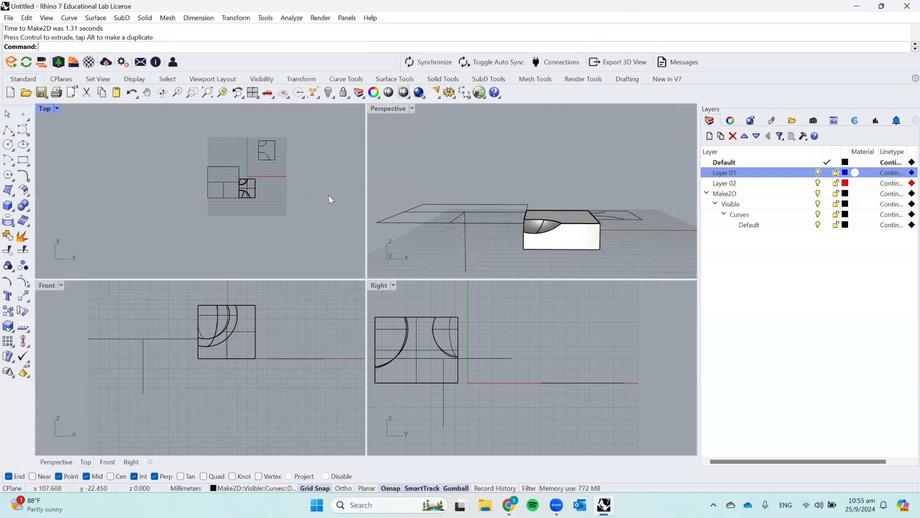
Step: Rotate the clipping plane upright and position it vertically through the middle of the carved box
click(481, 217)
right_drag(481, 217, 450, 229)
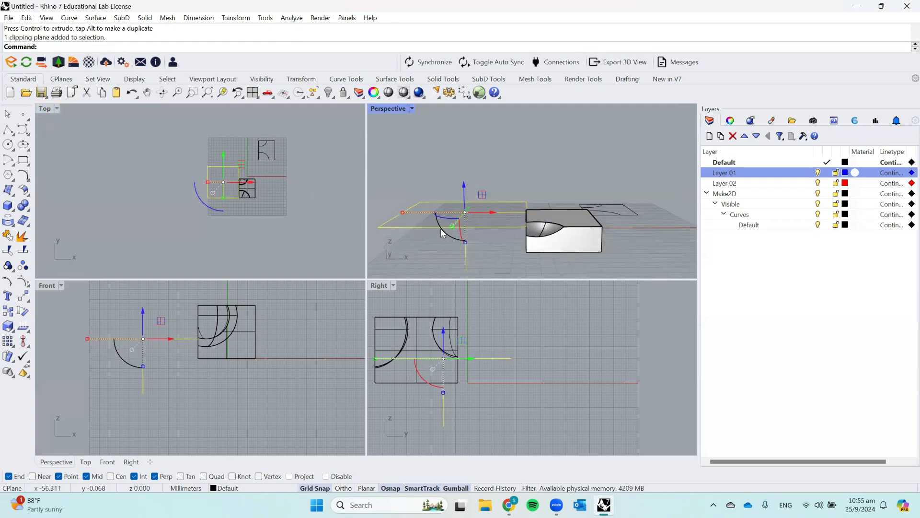
drag(441, 229, 568, 225)
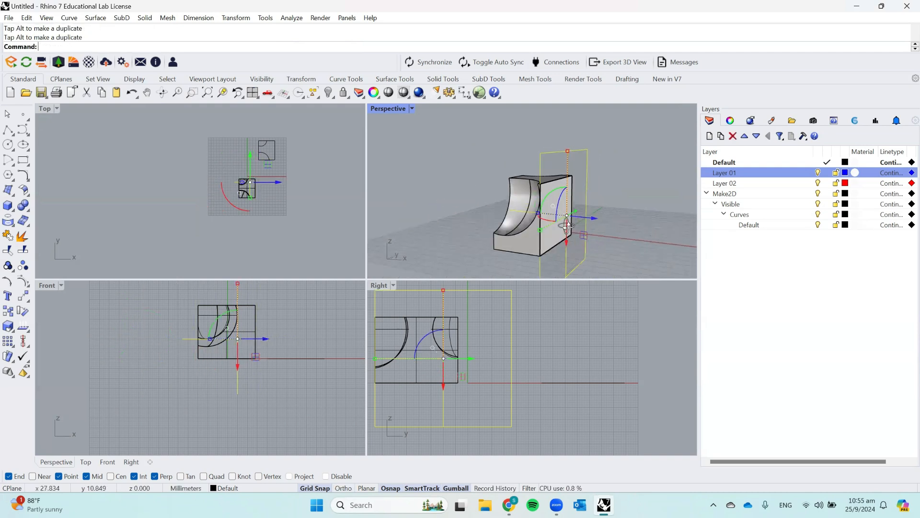
right_drag(567, 225, 554, 230)
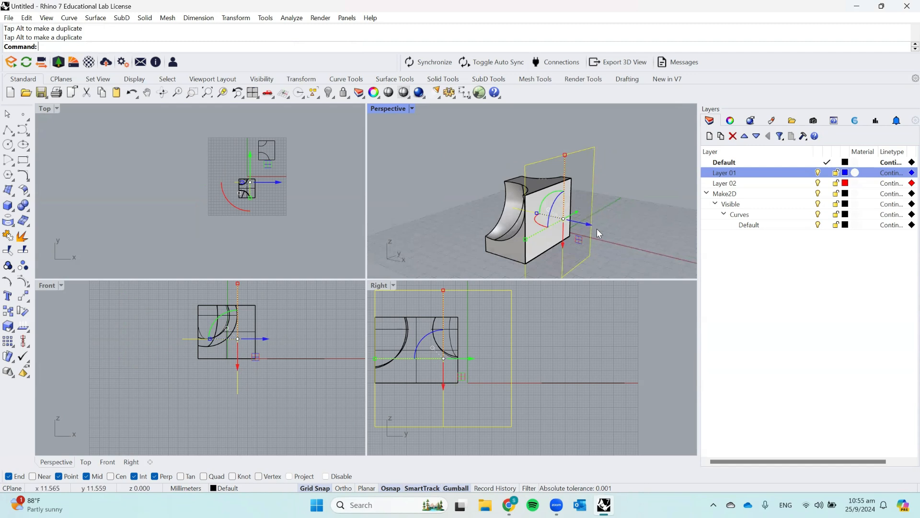
right_drag(421, 224, 517, 219)
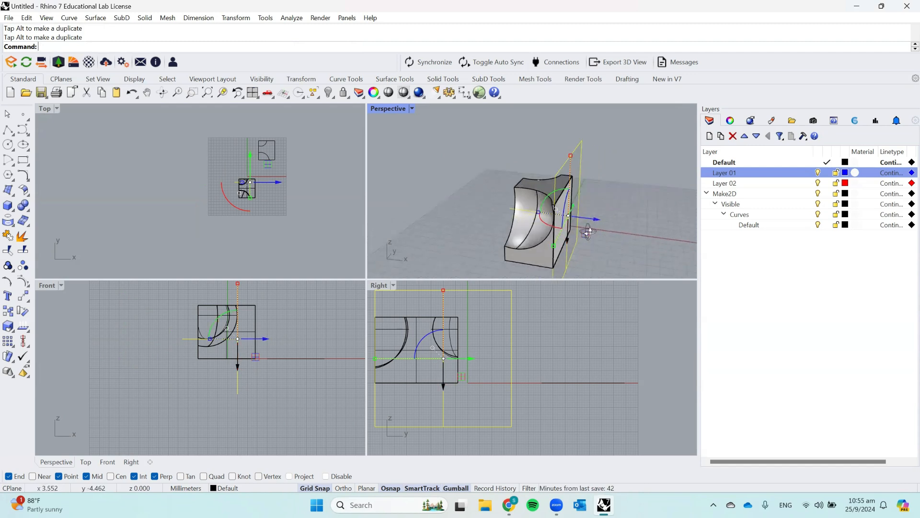
Step: Rotate the clipping plane 180 degrees to reverse its cut and shift it along X towards the box's carved side
right_drag(585, 228, 619, 226)
drag(556, 222, 586, 197)
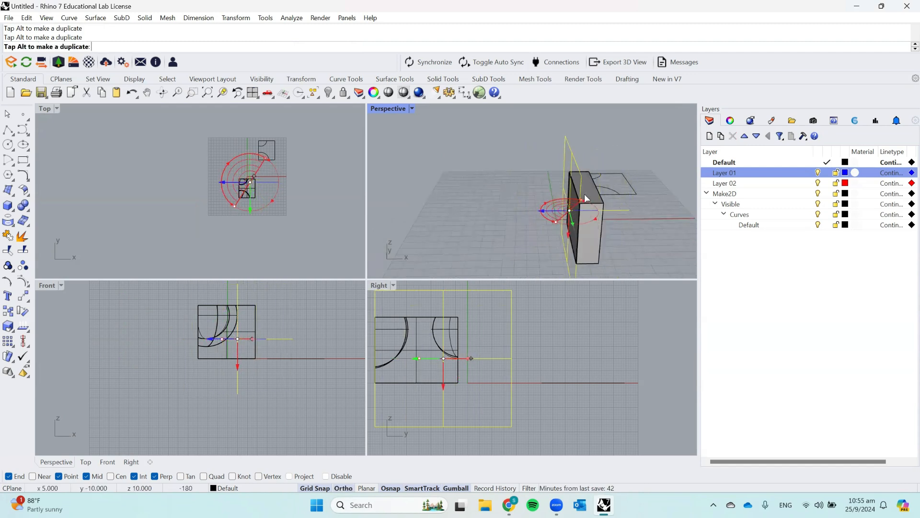
drag(537, 211, 510, 213)
right_drag(510, 214, 562, 187)
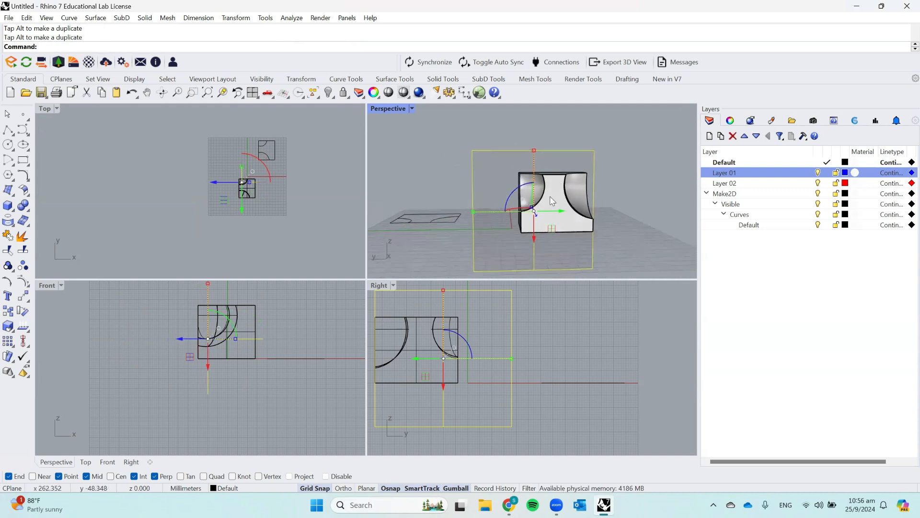
Step: Try generating Make2D linework of the carved box and clipping plane from the Right viewport's view projection
scroll(522, 167, down, 7)
right_drag(374, 354, 433, 350)
scroll(421, 350, down, 2)
scroll(422, 350, up, 2)
mouse_move(409, 296)
mouse_down()
mouse_move(409, 307)
mouse_move(561, 402)
mouse_up()
text(Make2D)
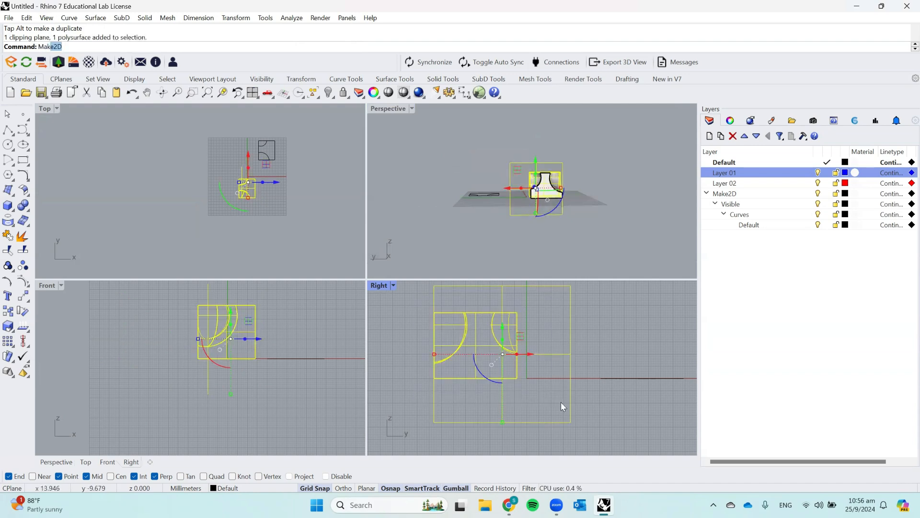
key(Return)
key(Return)
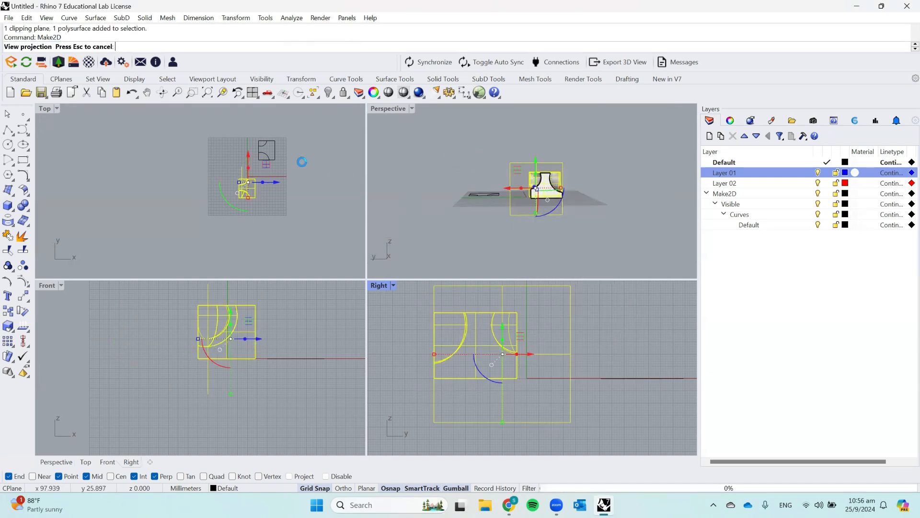
Step: Move the new rectangular Make2D outline clear of the earlier linework in the Top viewport and delete it
scroll(302, 163, up, 6)
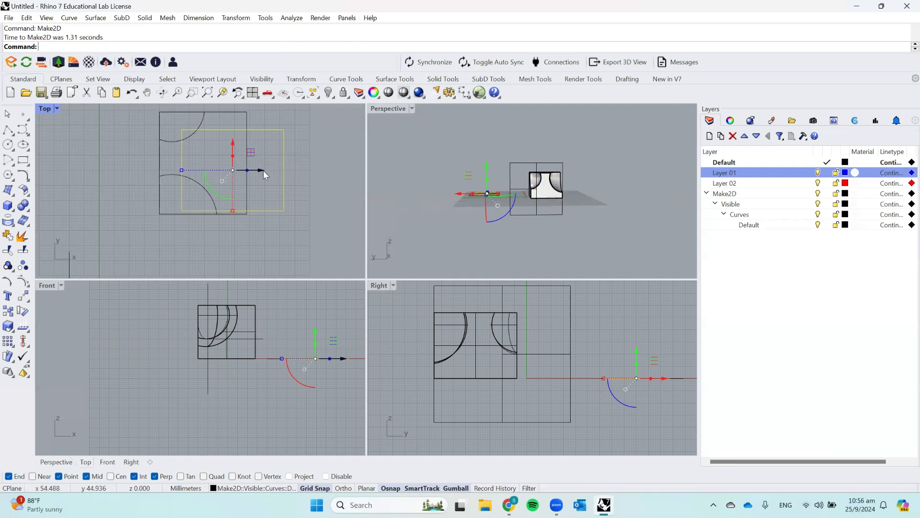
drag(278, 171, 163, 169)
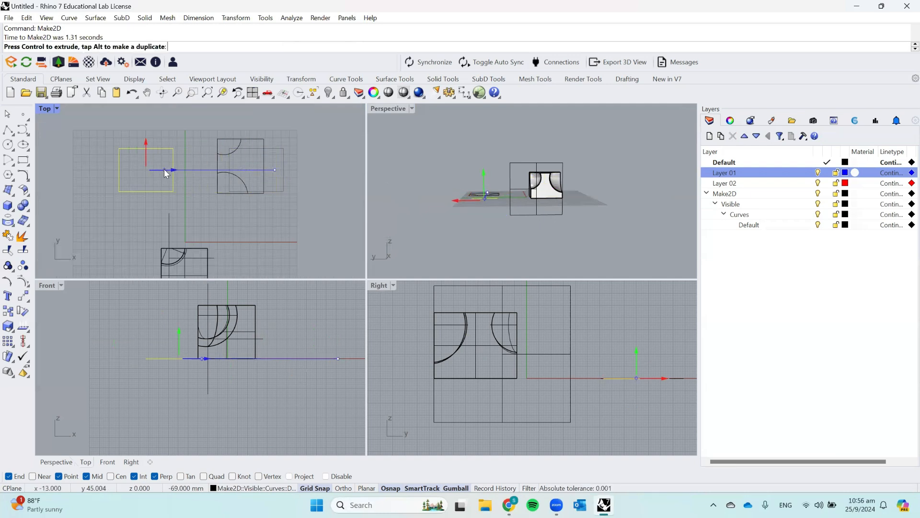
click(185, 210)
drag(98, 135, 200, 207)
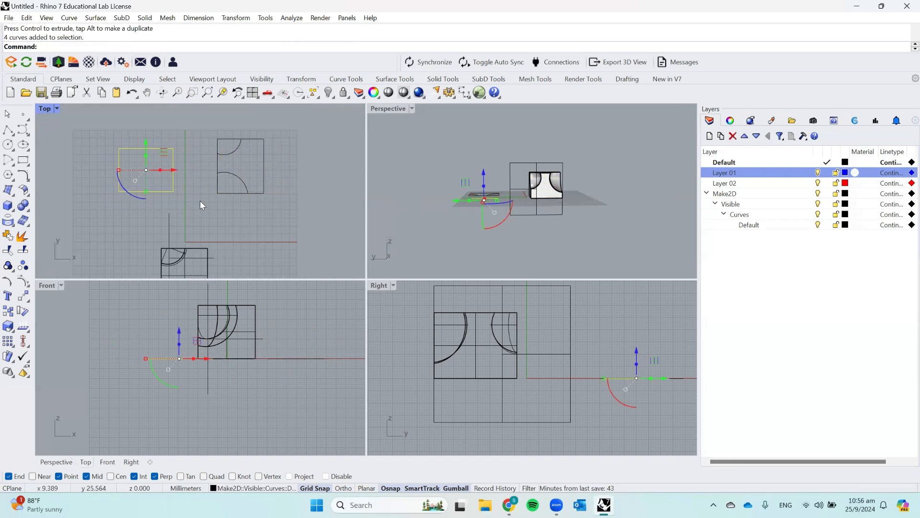
key(Delete)
Step: Move the clipping plane along X until it stands clear of the carved box in the Perspective viewport
right_drag(461, 135, 573, 187)
scroll(523, 141, down, 4)
click(537, 146)
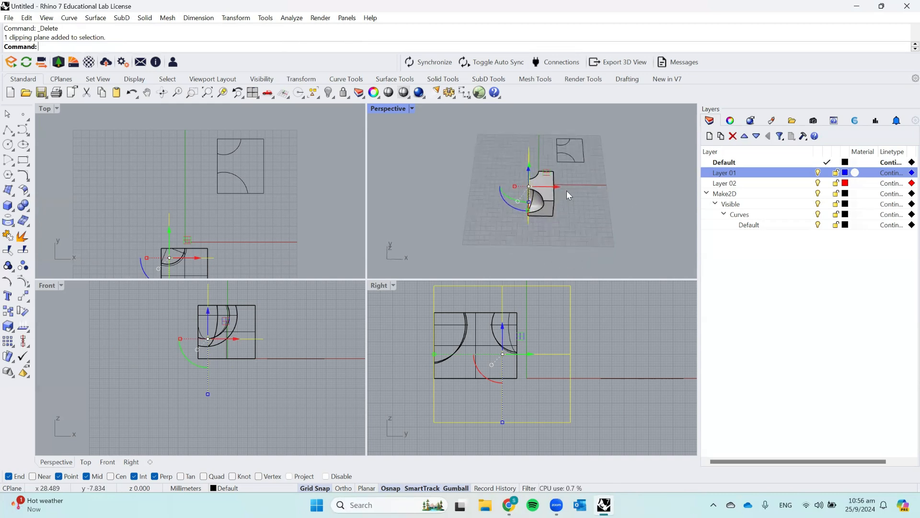
drag(557, 187, 531, 186)
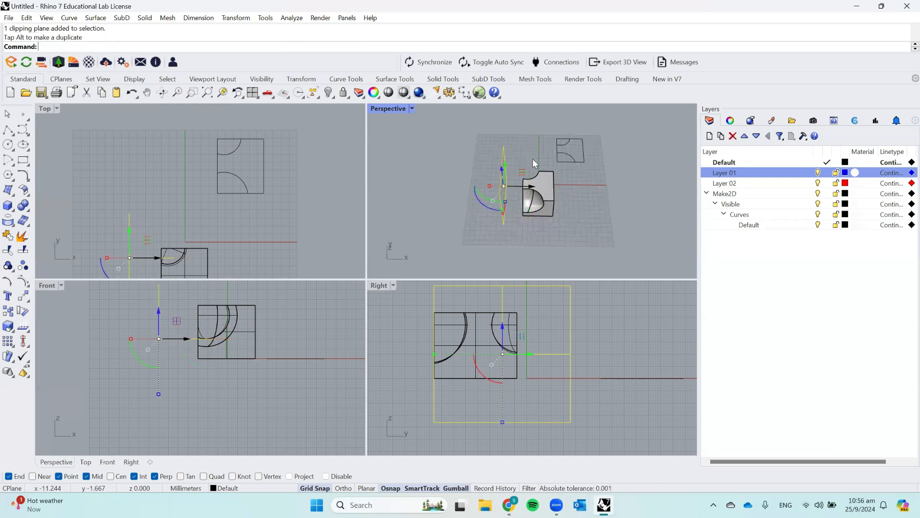
click(535, 152)
click(543, 197)
click(609, 205)
mouse_move(610, 206)
right_down()
mouse_move(546, 139)
mouse_move(595, 213)
right_up()
scroll(560, 165, up, 4)
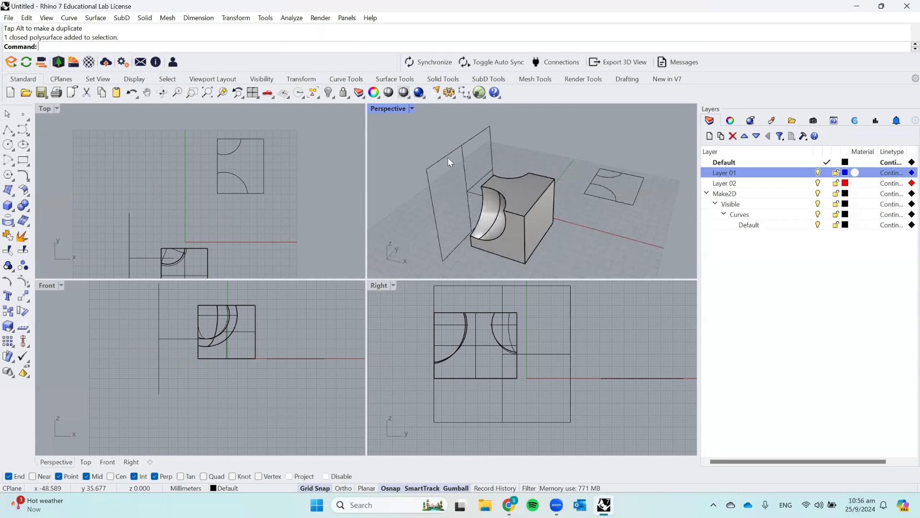
Step: Clear the scene by deleting the clipping plane, the remaining Make2D linework and the carved box
click(470, 175)
key(Delete)
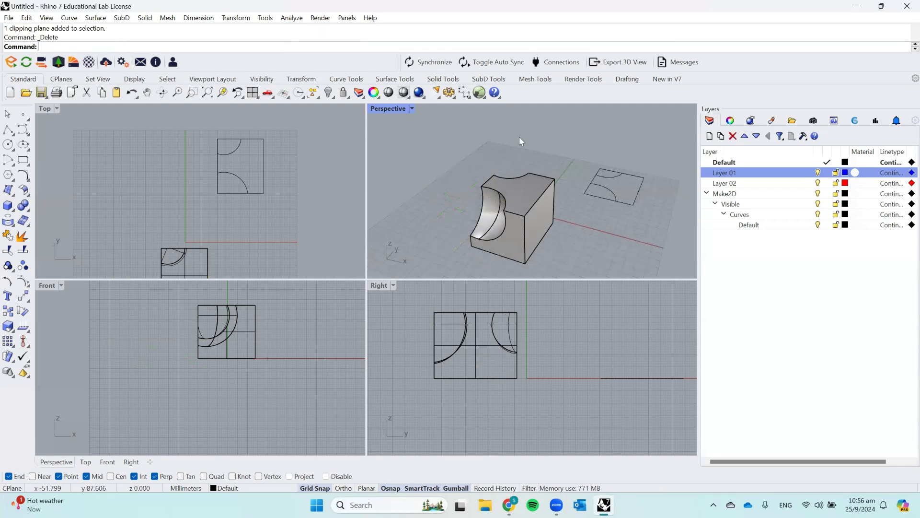
drag(580, 144, 667, 226)
key(Delete)
scroll(245, 170, down, 5)
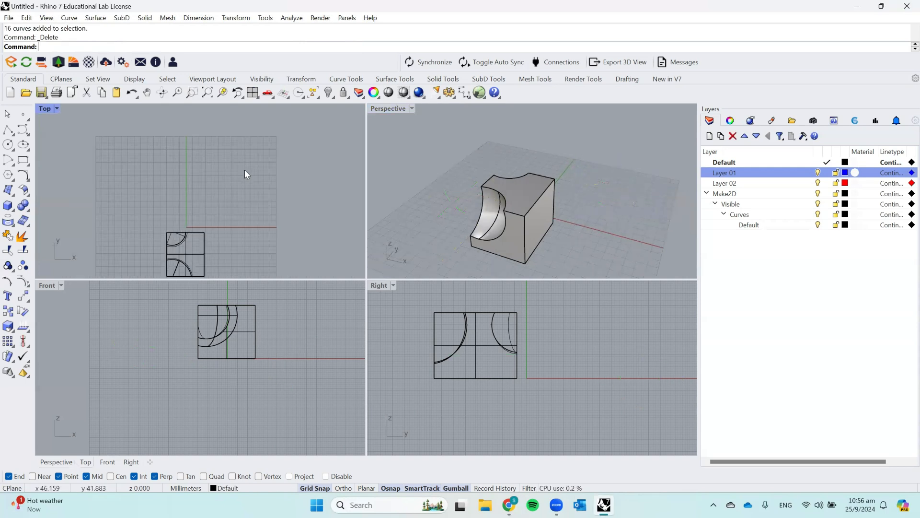
click(207, 193)
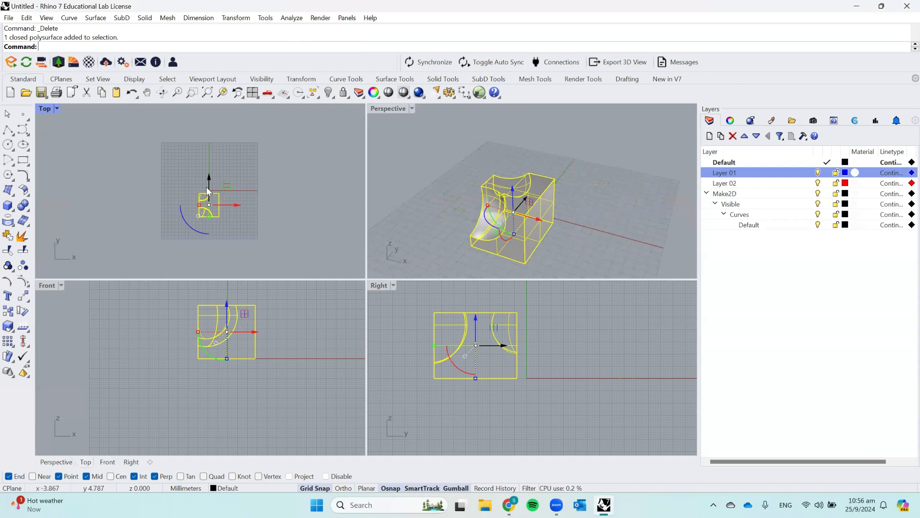
key(Delete)
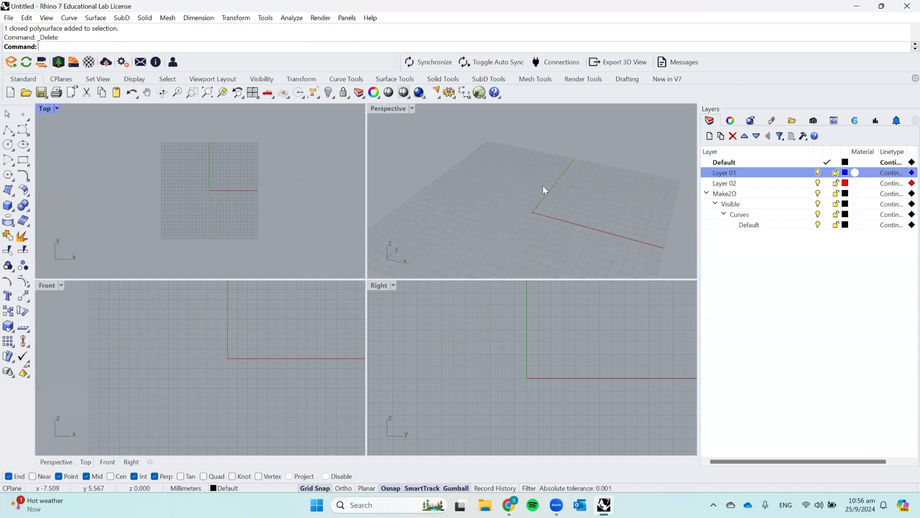